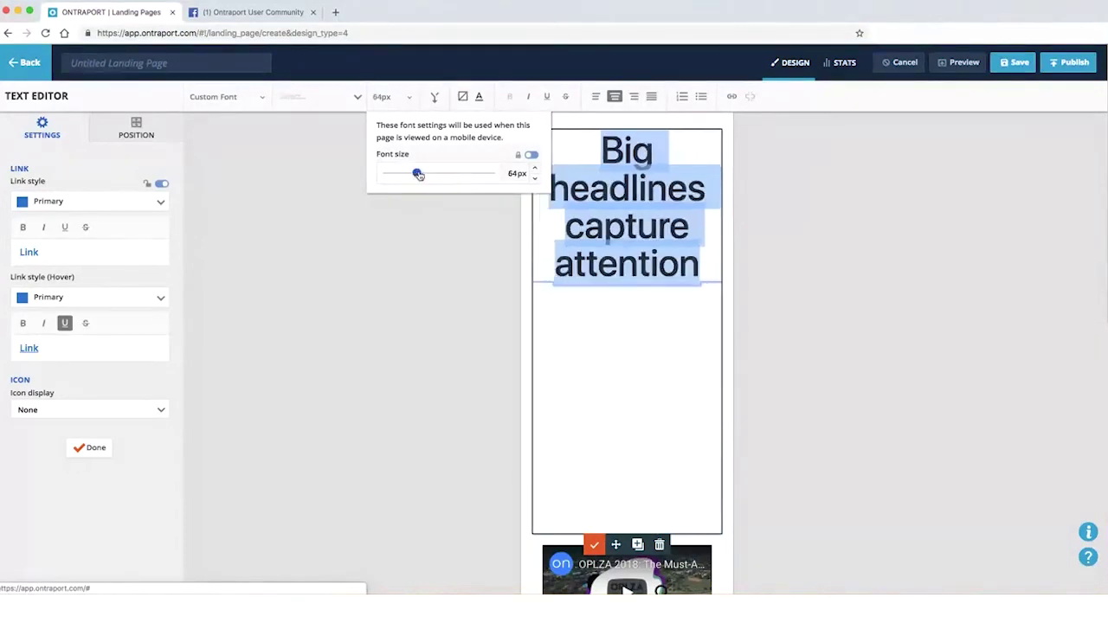
Reduce the mobile 'Big headlines capture attention' headline font size to 49px and close the editor.
{"action": "left_click_drag", "start_coordinate": [386, 125], "coordinate": [491, 137]}
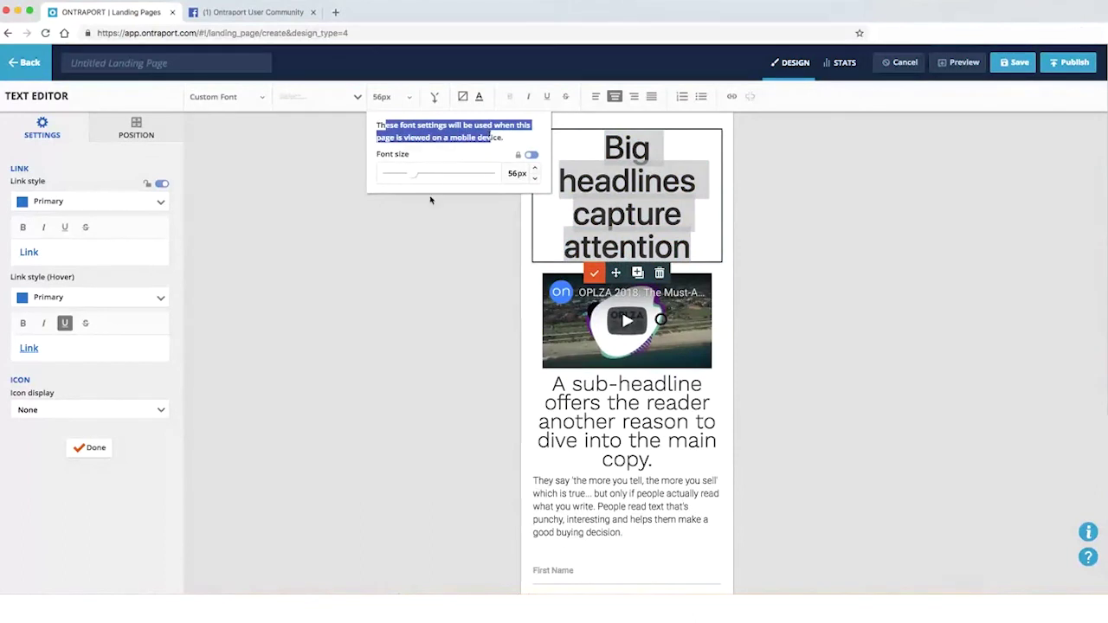
{"action": "left_click_drag", "start_coordinate": [416, 176], "coordinate": [413, 175]}
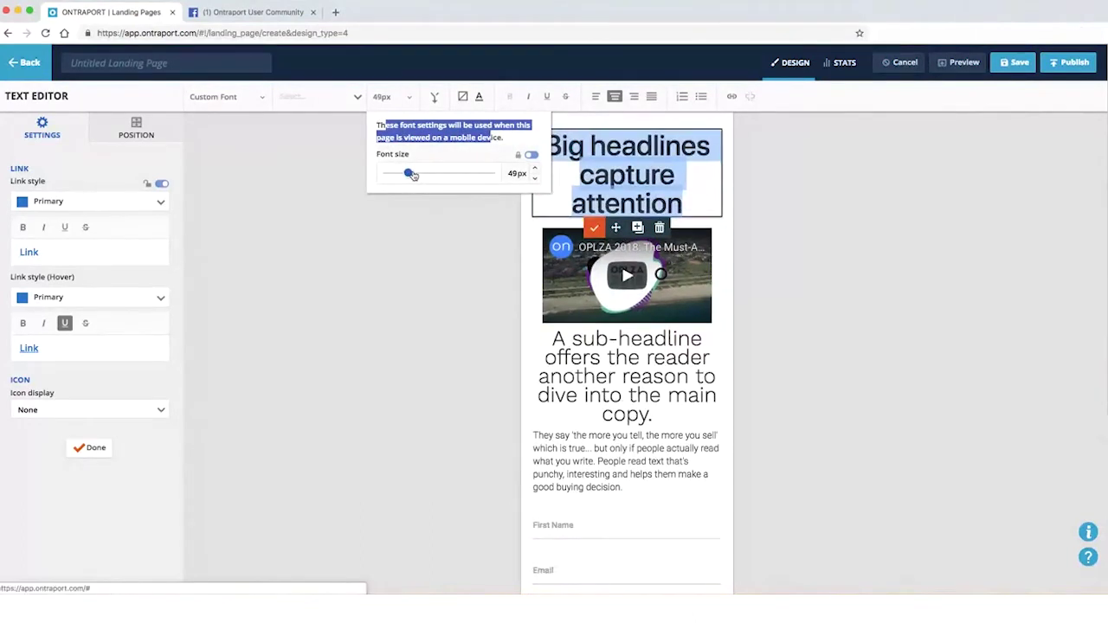
{"action": "left_click", "coordinate": [363, 230]}
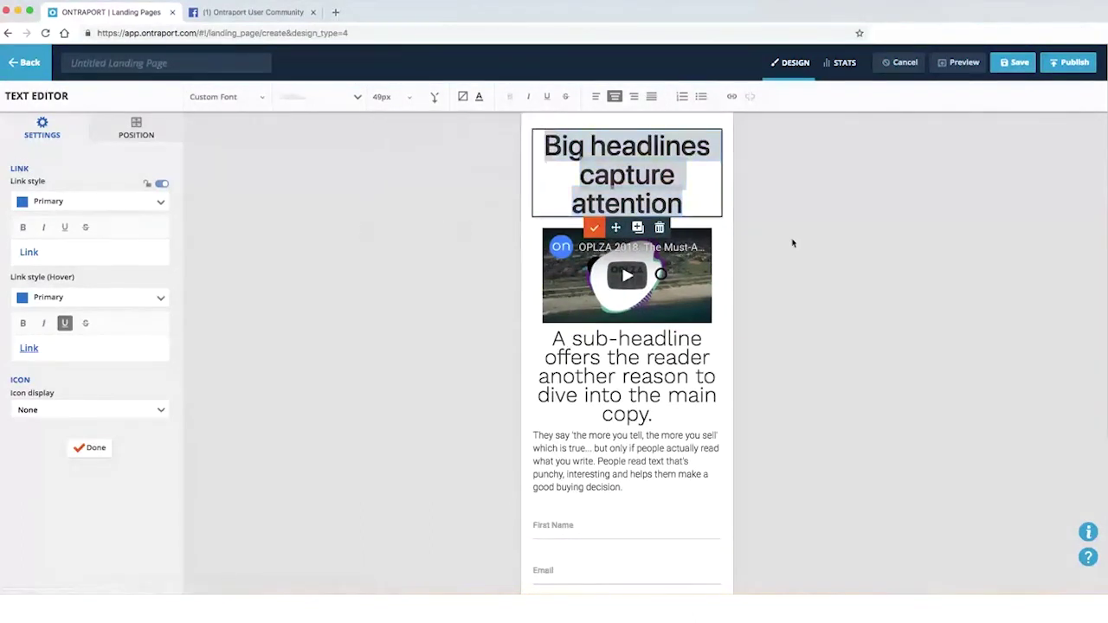
{"action": "left_click", "coordinate": [594, 227]}
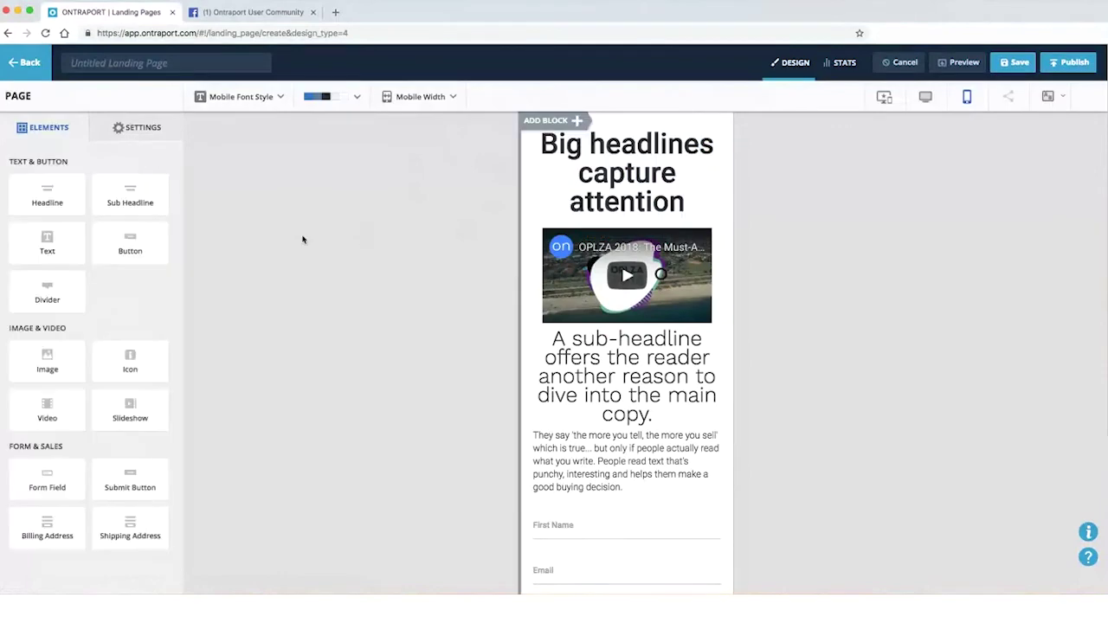
Switch the preview to desktop width and return to the Melooloo landing-page editor.
{"action": "left_click", "coordinate": [926, 97]}
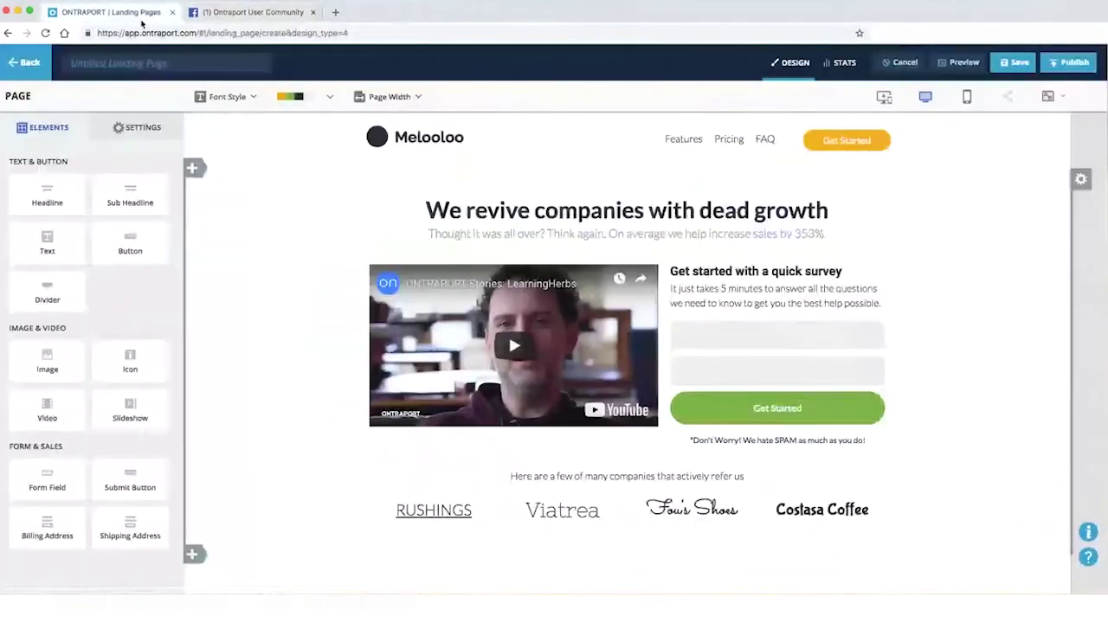
{"action": "left_click", "coordinate": [139, 12]}
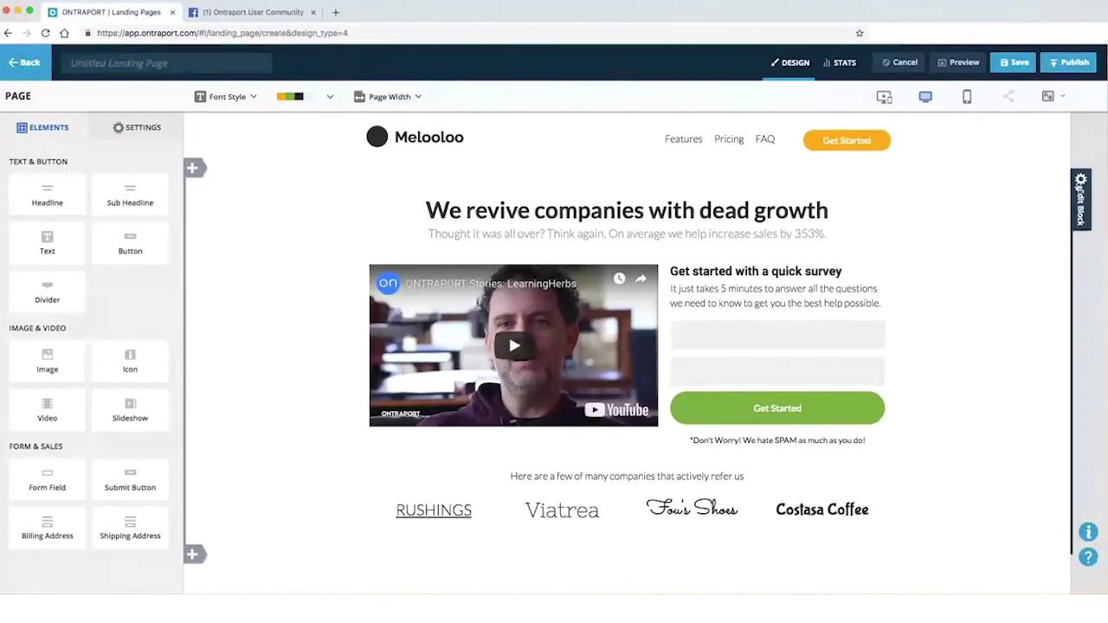
{"action": "left_click", "coordinate": [1081, 180]}
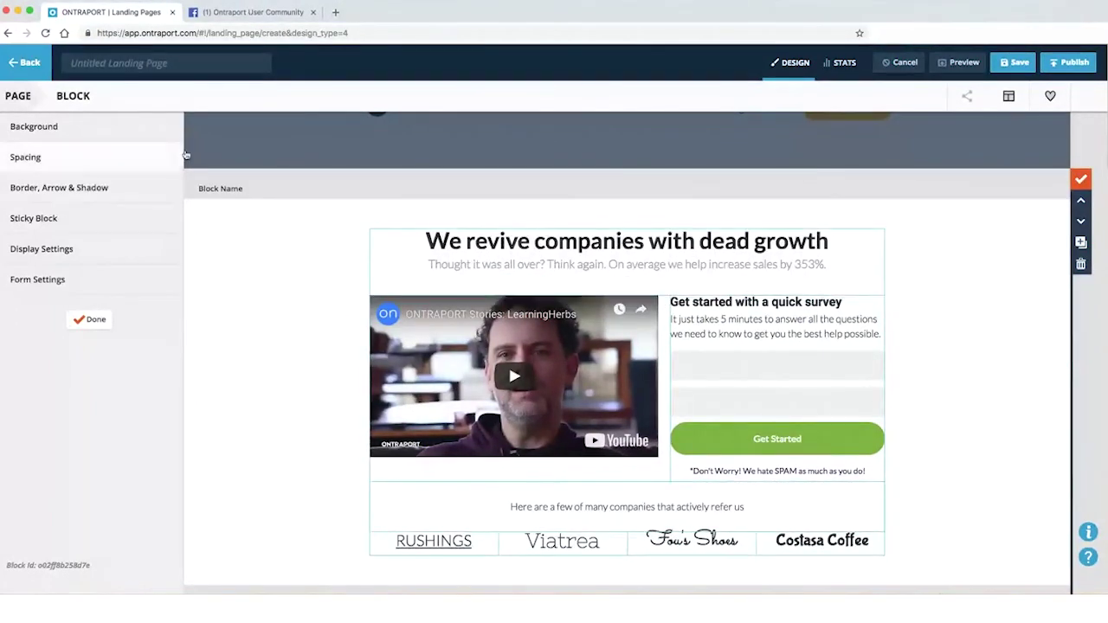
{"action": "scroll", "coordinate": [554, 433], "scroll_direction": "down", "scroll_amount": 3}
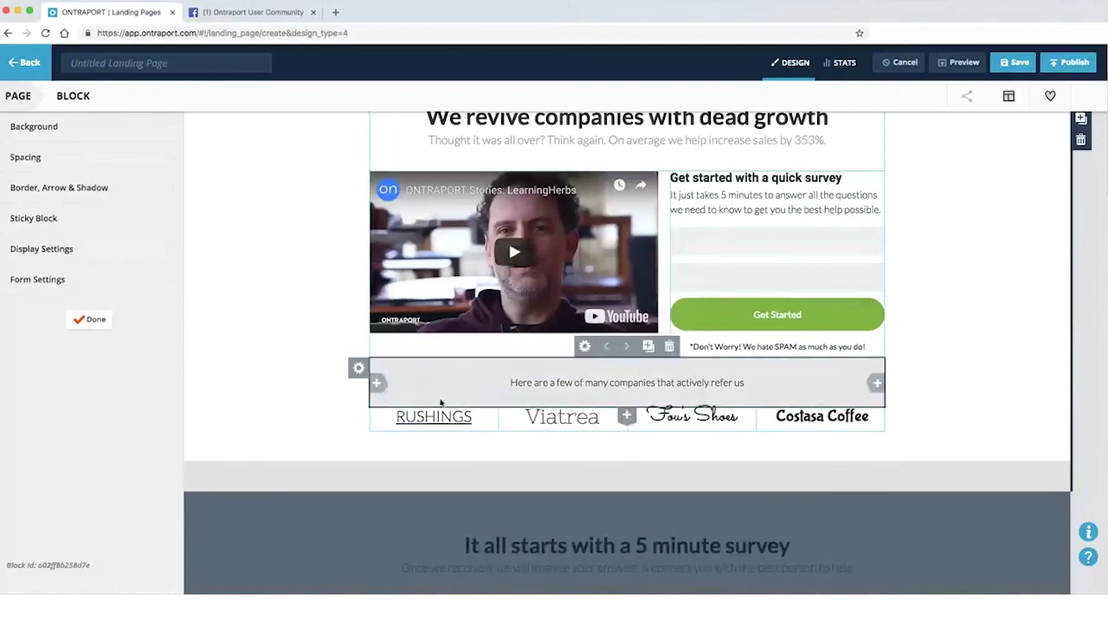
{"action": "scroll", "coordinate": [440, 402], "scroll_direction": "up", "scroll_amount": 3}
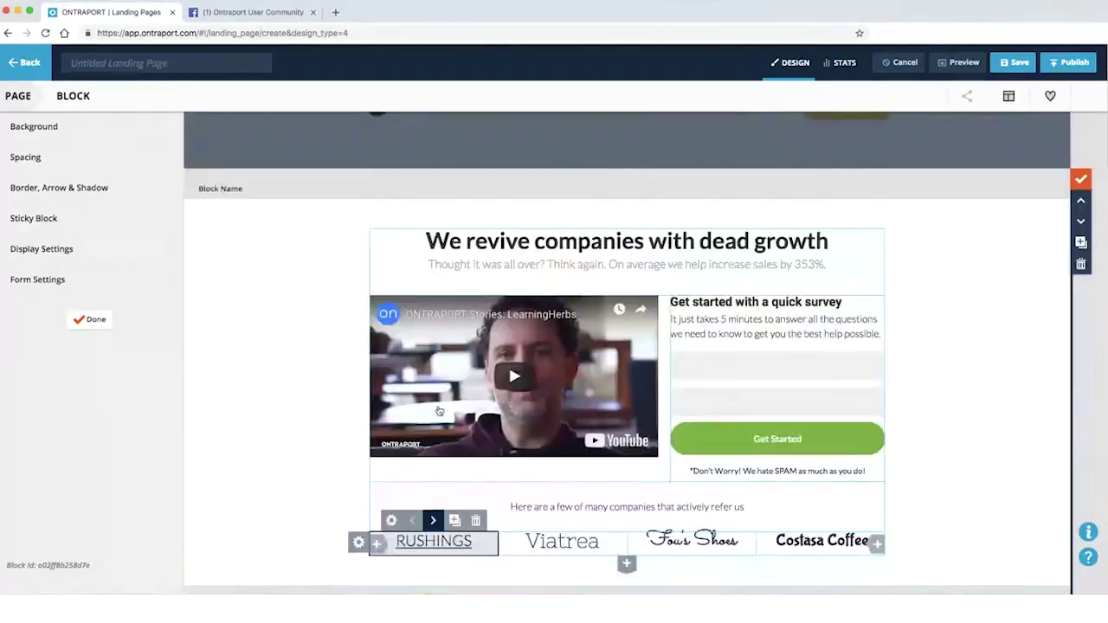
{"action": "left_click", "coordinate": [92, 322]}
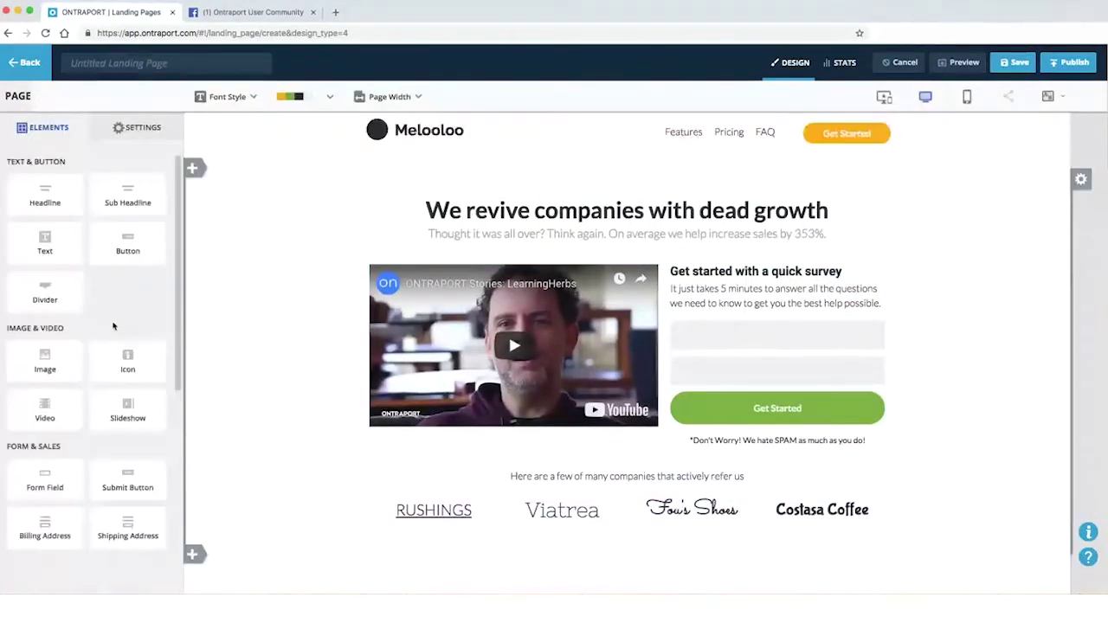
Switch the Melooloo page to mobile layout and scroll through it.
{"action": "left_click", "coordinate": [965, 97]}
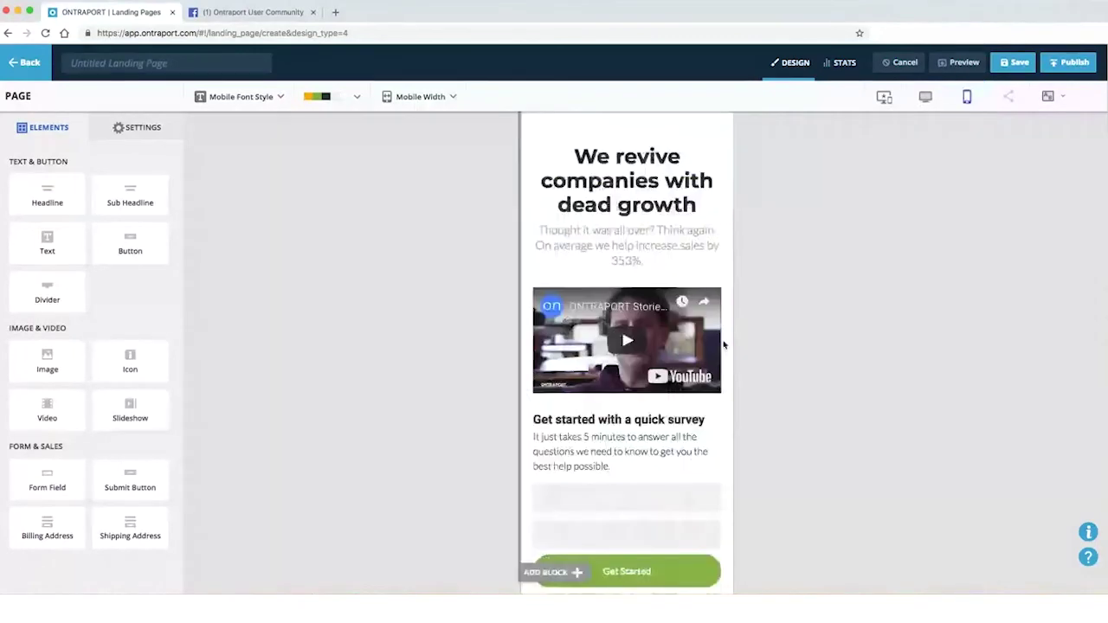
{"action": "scroll", "coordinate": [724, 345], "scroll_direction": "down", "scroll_amount": 3}
{"action": "scroll", "coordinate": [658, 347], "scroll_direction": "up", "scroll_amount": 1}
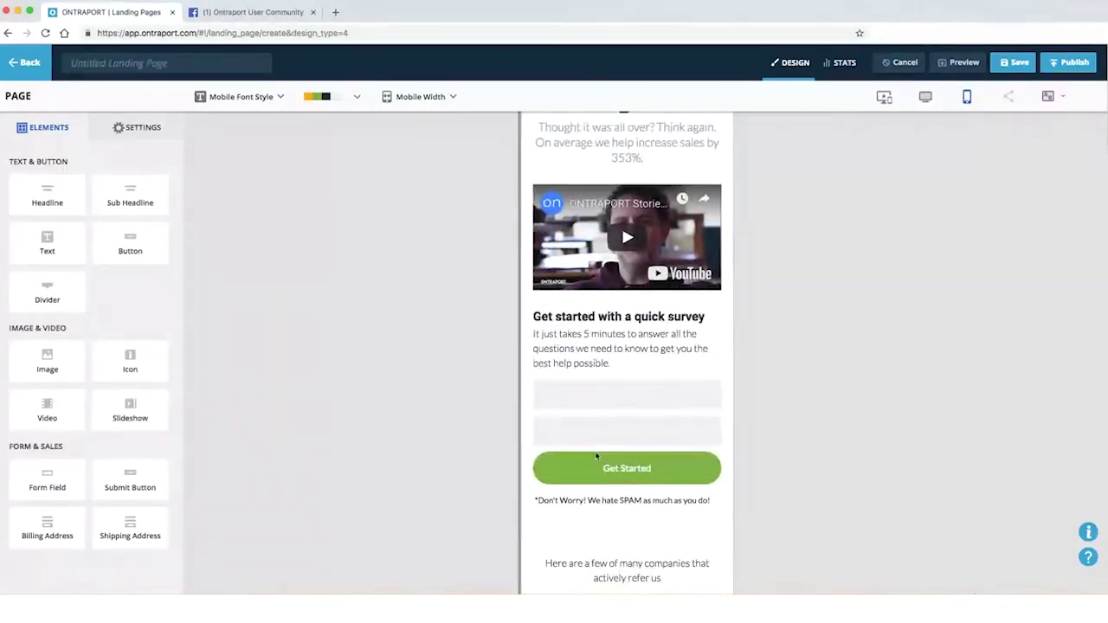
{"action": "mouse_move", "coordinate": [605, 226]}
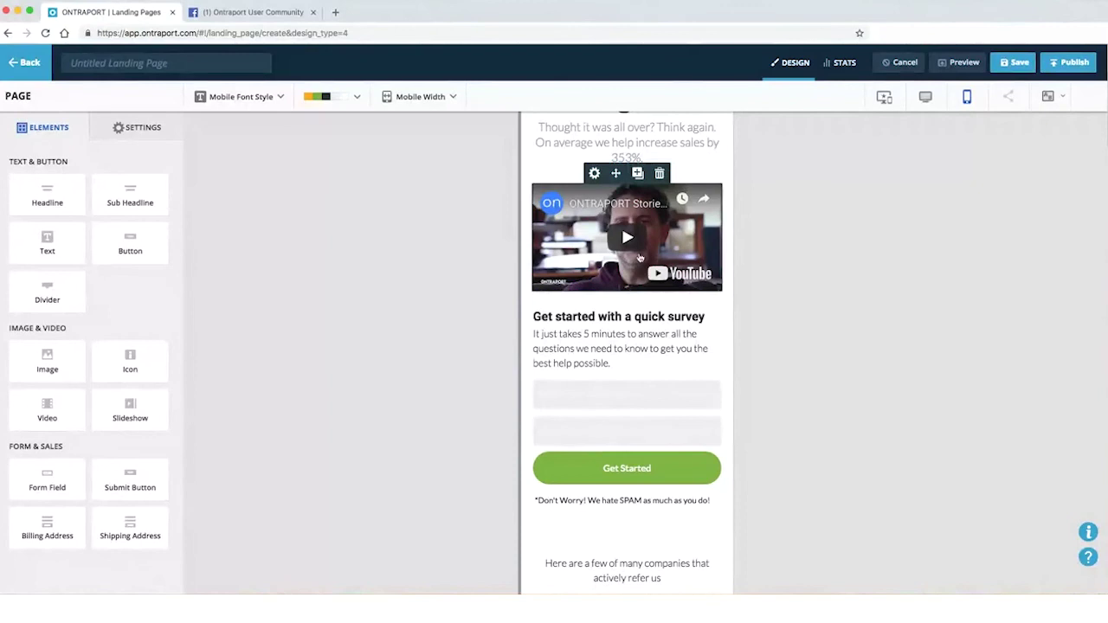
{"action": "scroll", "coordinate": [633, 245], "scroll_direction": "down", "scroll_amount": 5}
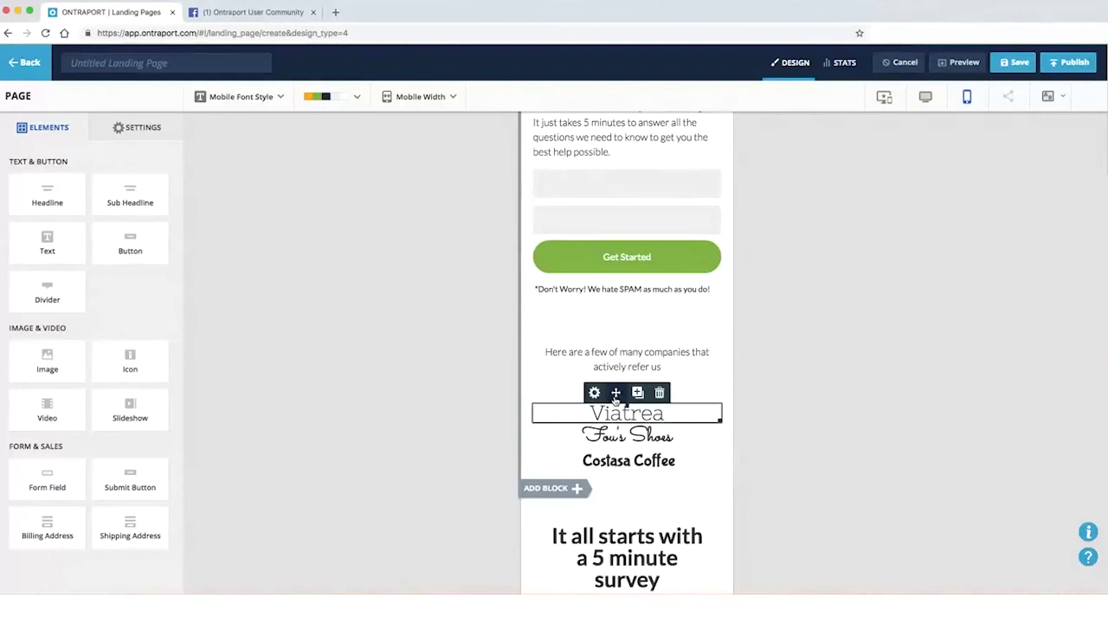
{"action": "left_click_drag", "start_coordinate": [615, 394], "coordinate": [616, 353]}
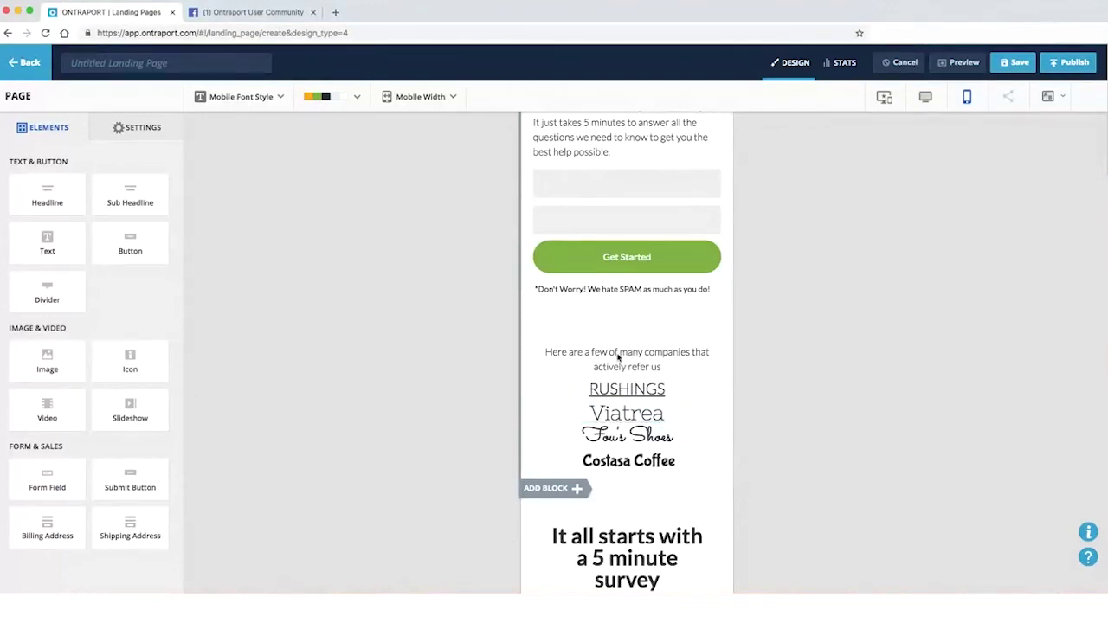
{"action": "scroll", "coordinate": [658, 332], "scroll_direction": "up", "scroll_amount": 6}
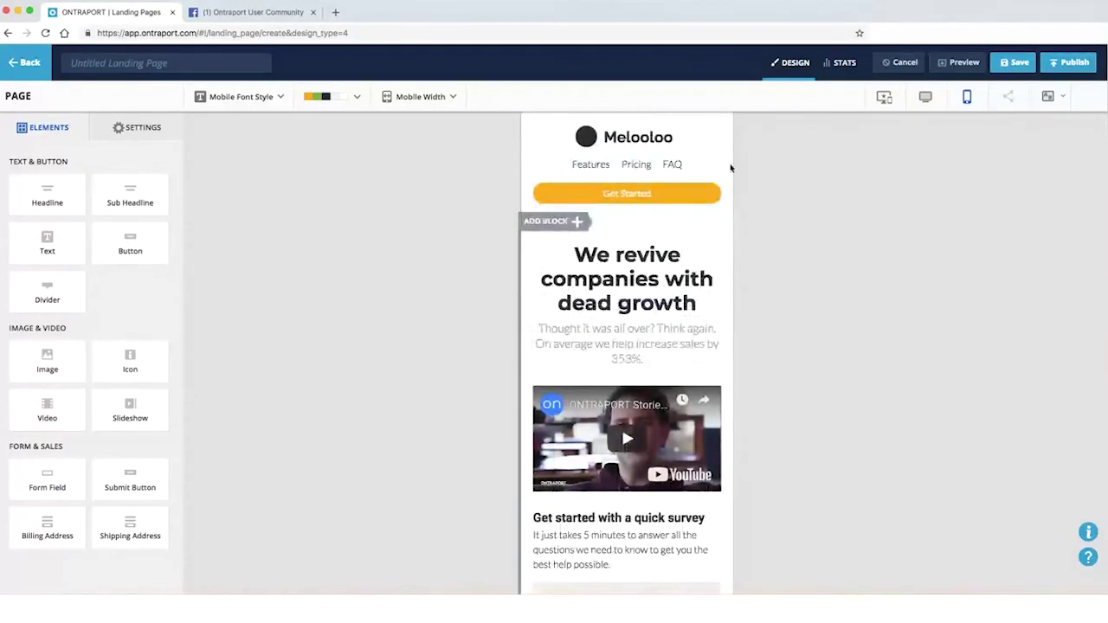
In desktop view, apply the Headline text style to the main headline.
{"action": "left_click", "coordinate": [926, 98]}
{"action": "left_click", "coordinate": [623, 211]}
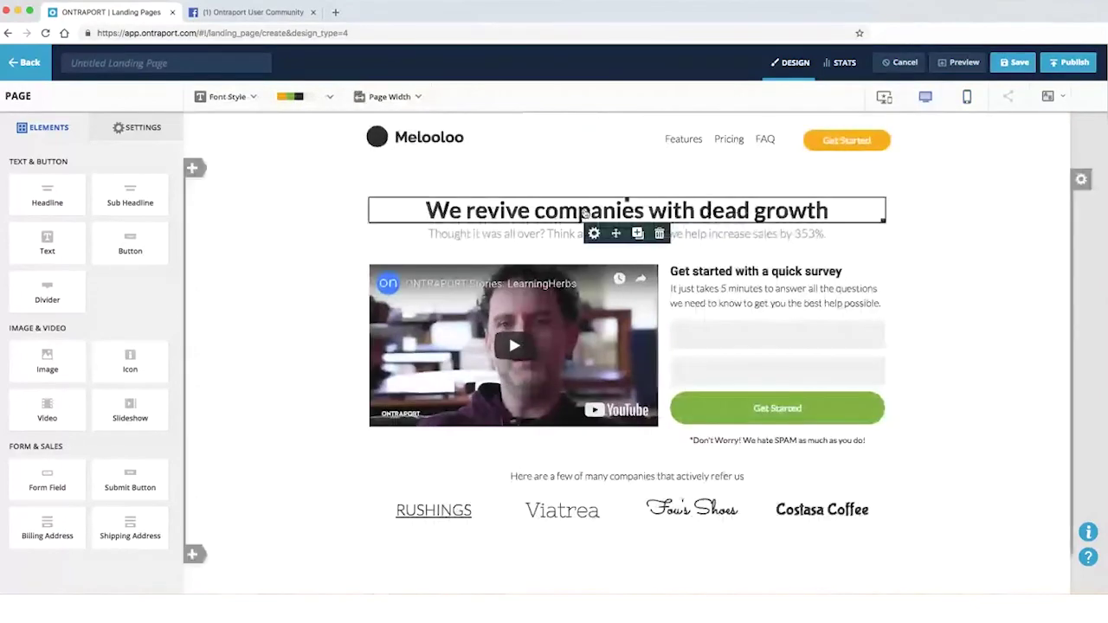
{"action": "double_click", "coordinate": [623, 210]}
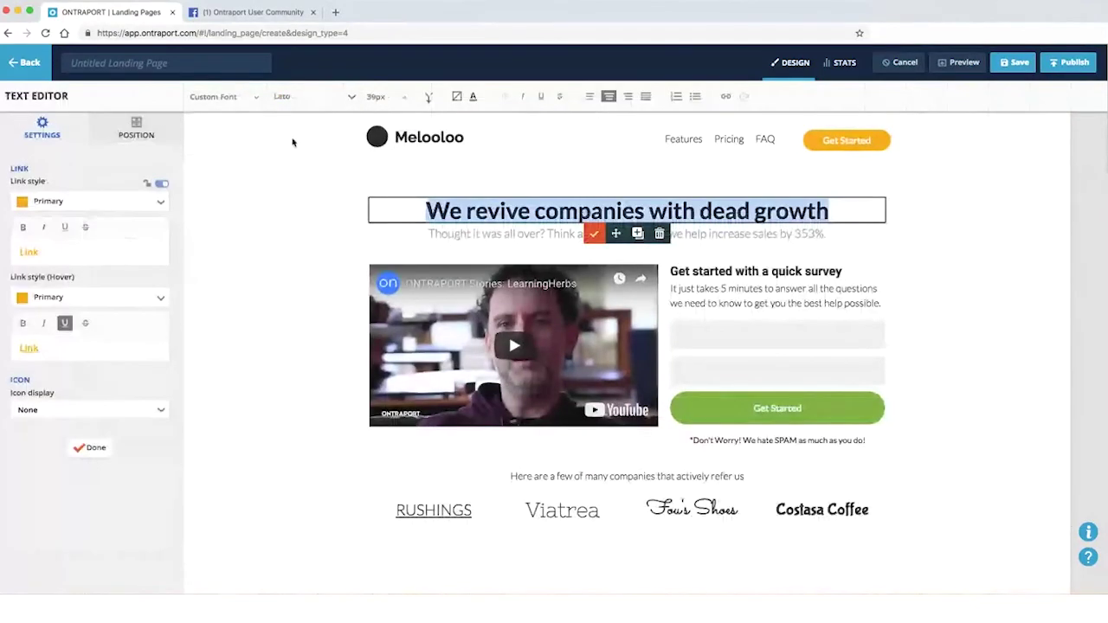
{"action": "left_click", "coordinate": [257, 102]}
{"action": "left_click", "coordinate": [244, 131]}
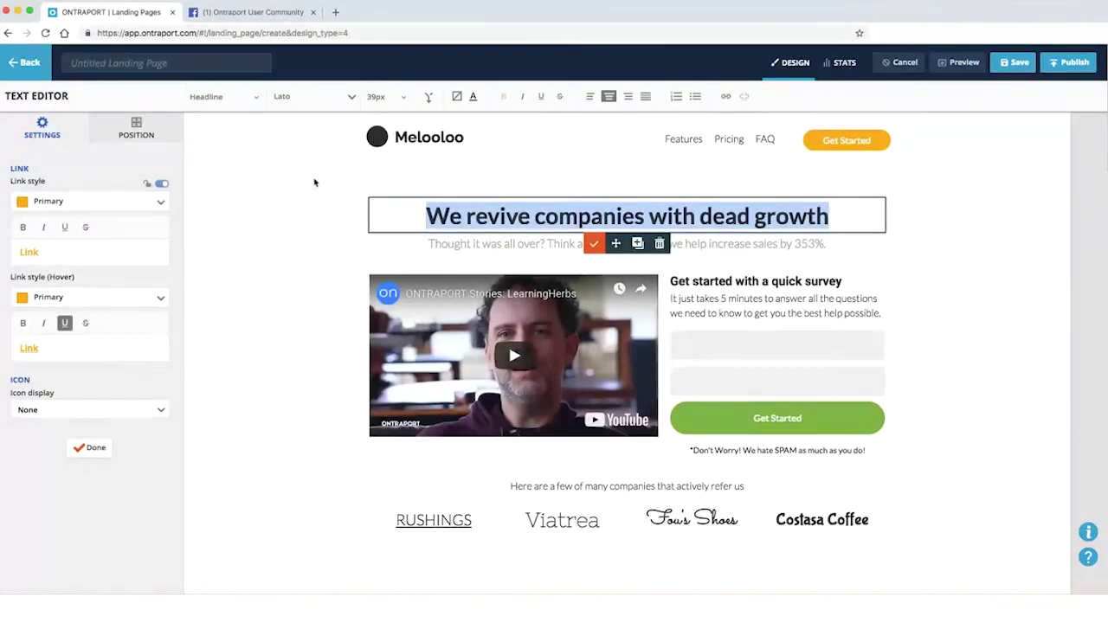
Edit the Headline style to 77px font size with taller line height and save it.
{"action": "left_click", "coordinate": [256, 102]}
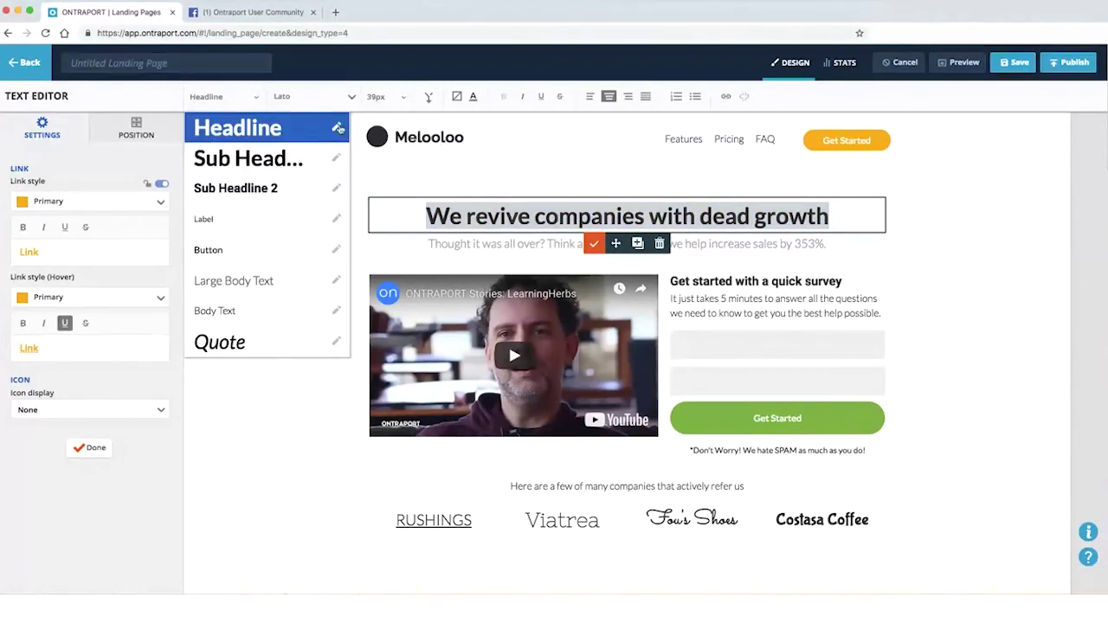
{"action": "left_click", "coordinate": [336, 129]}
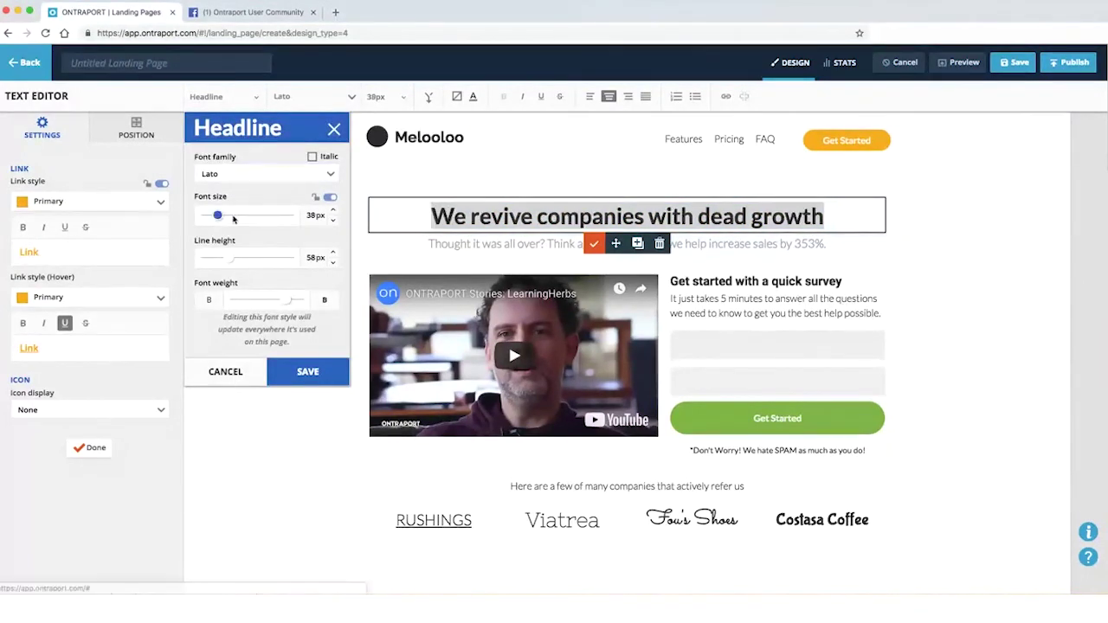
{"action": "left_click_drag", "start_coordinate": [222, 215], "coordinate": [243, 219]}
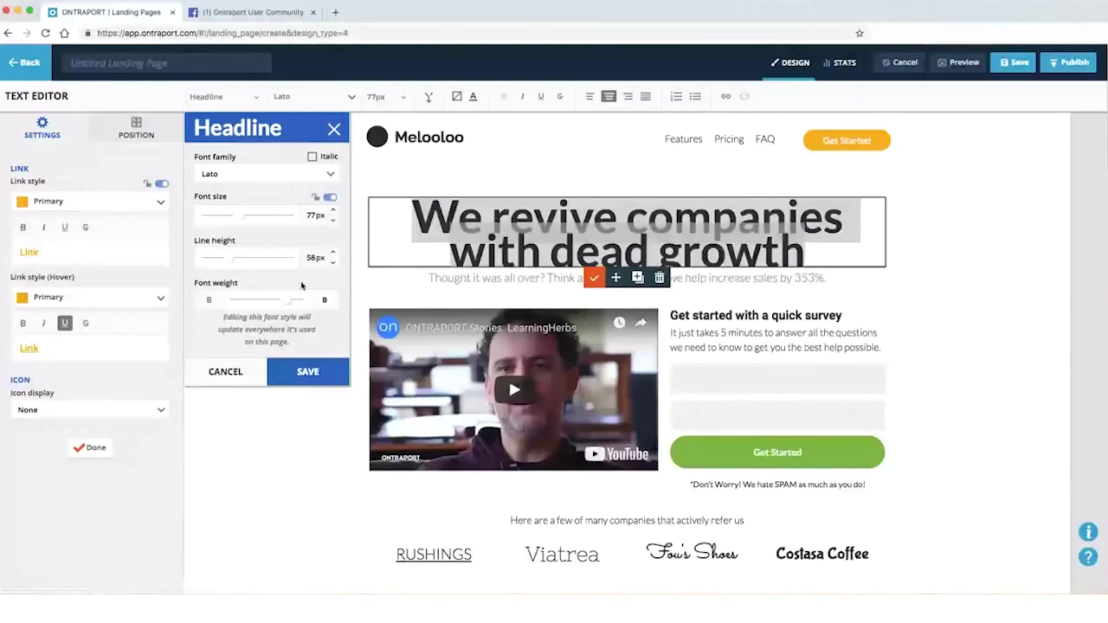
{"action": "left_click_drag", "start_coordinate": [231, 263], "coordinate": [241, 263]}
{"action": "left_click", "coordinate": [299, 377]}
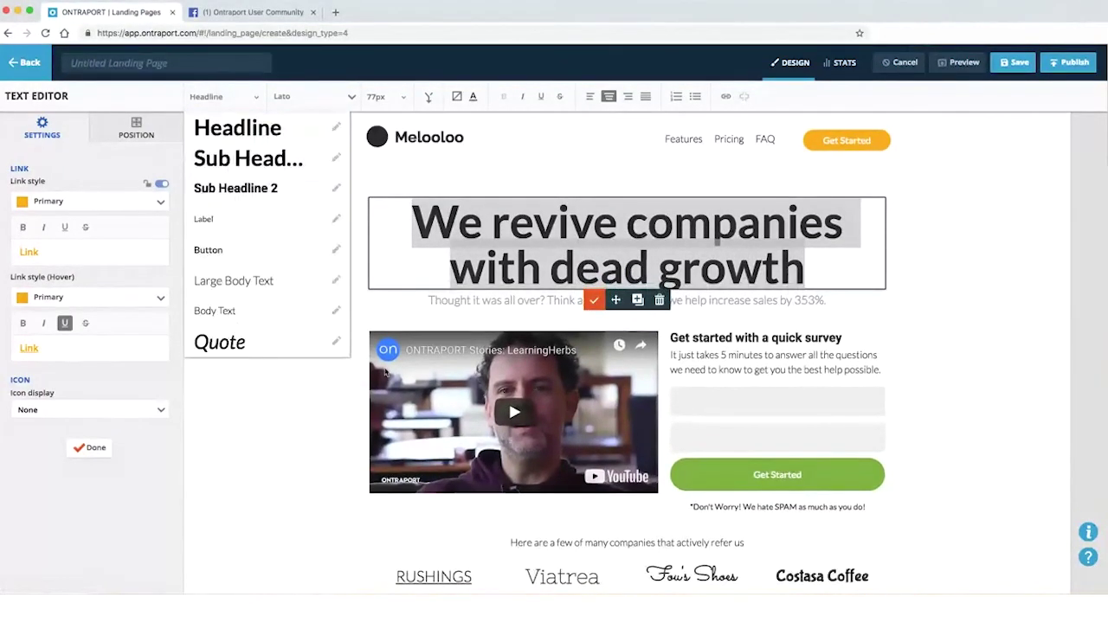
{"action": "left_click", "coordinate": [275, 371]}
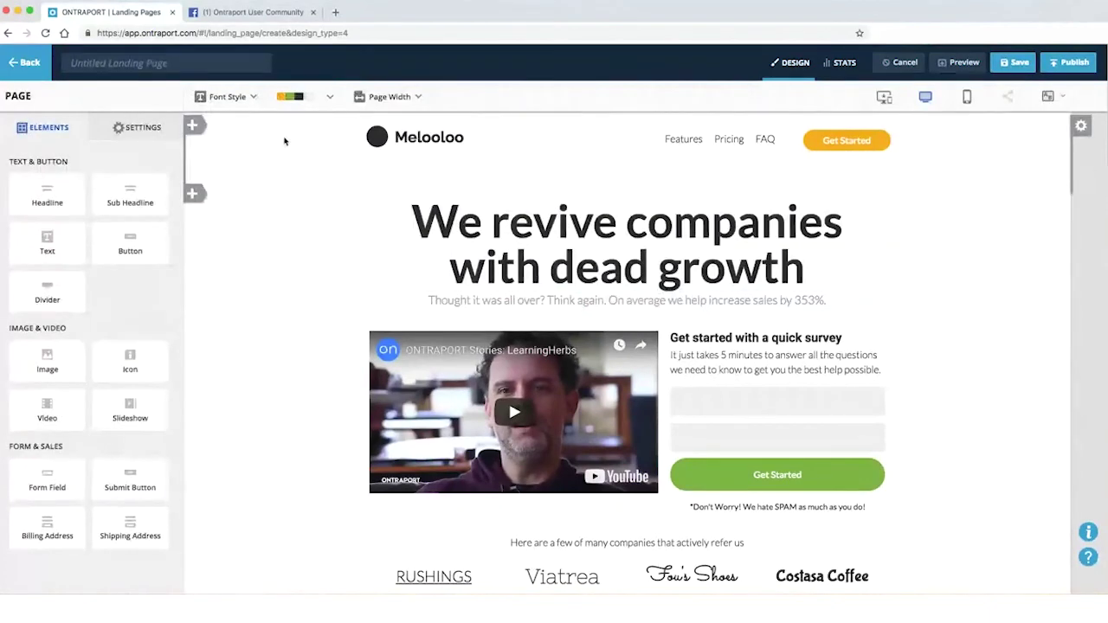
Check the headline's mobile font styles in mobile view.
{"action": "left_click", "coordinate": [966, 97]}
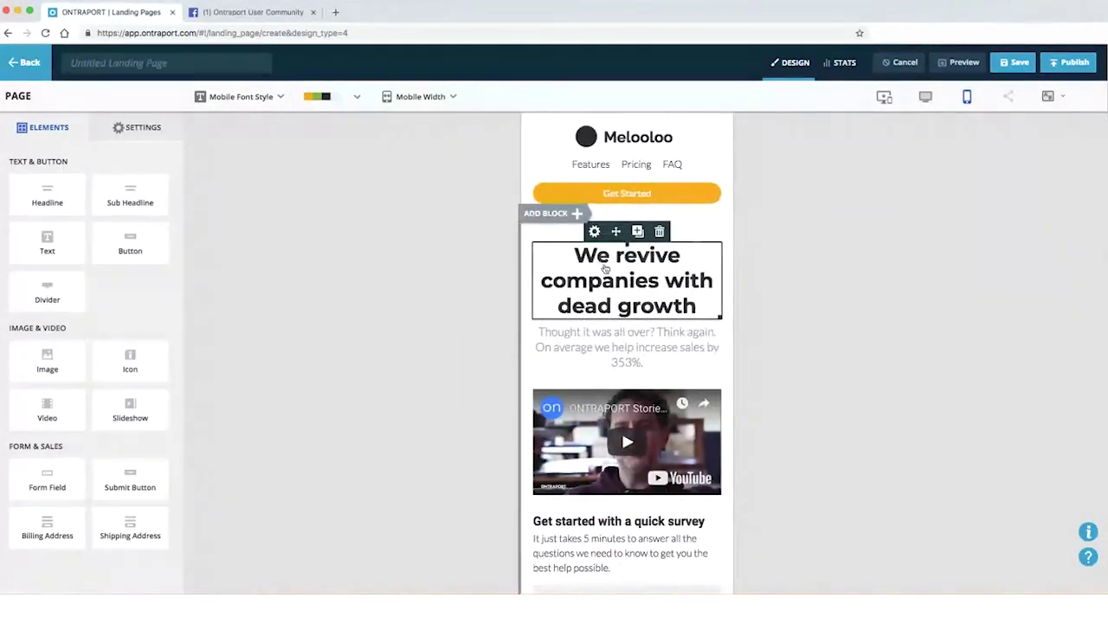
{"action": "left_click", "coordinate": [271, 100]}
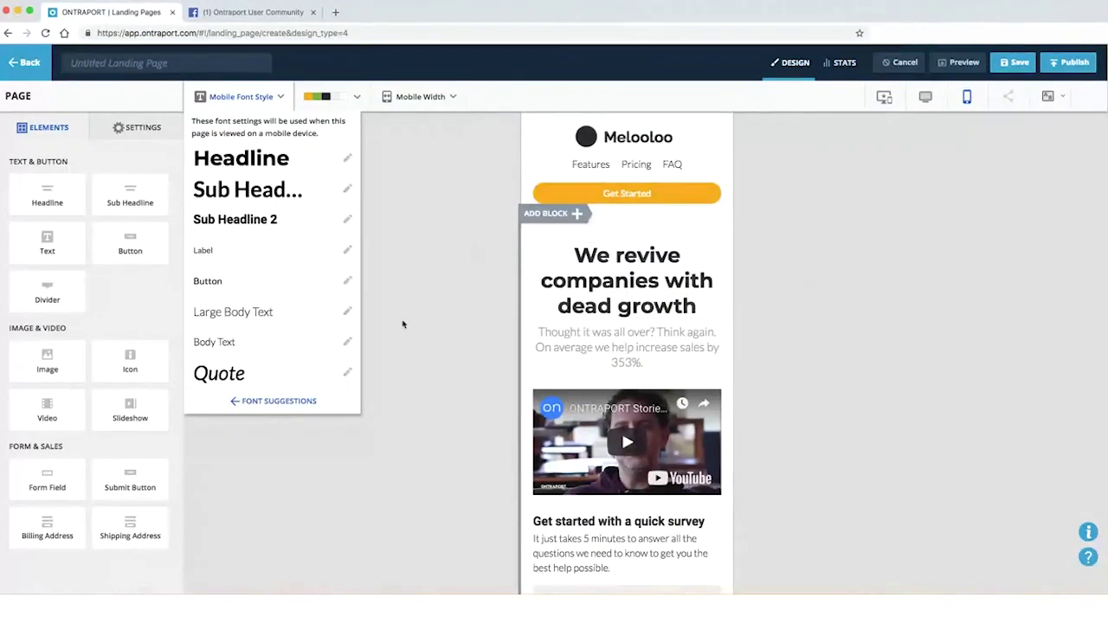
{"action": "left_click", "coordinate": [441, 321]}
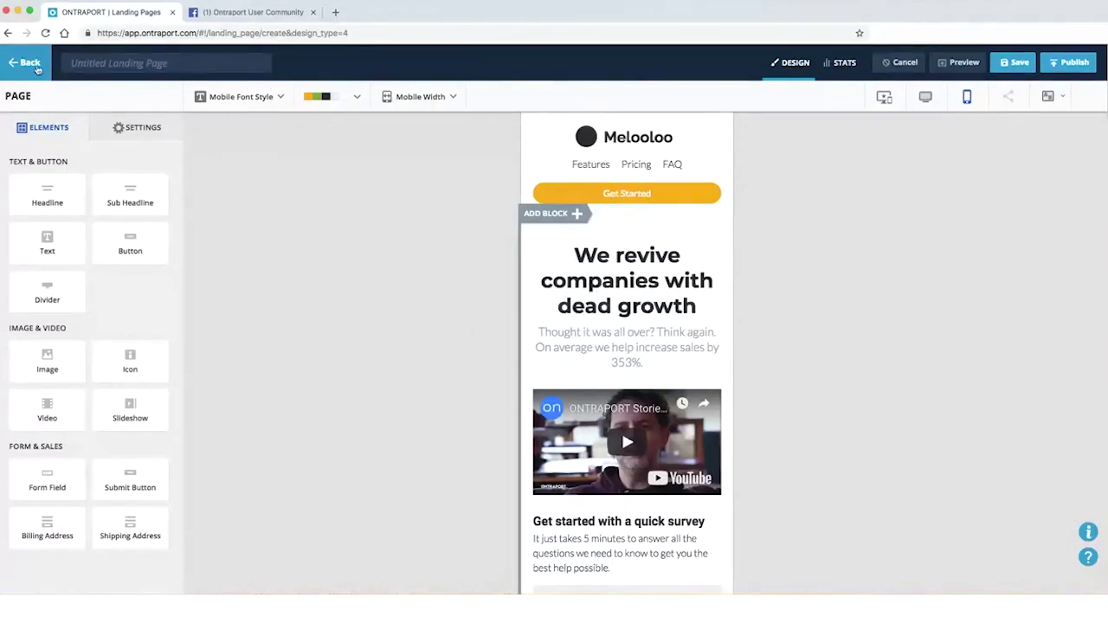
Discard the unsaved Melooloo page and start a new page from scratch.
{"action": "left_click", "coordinate": [26, 62]}
{"action": "left_click", "coordinate": [618, 320]}
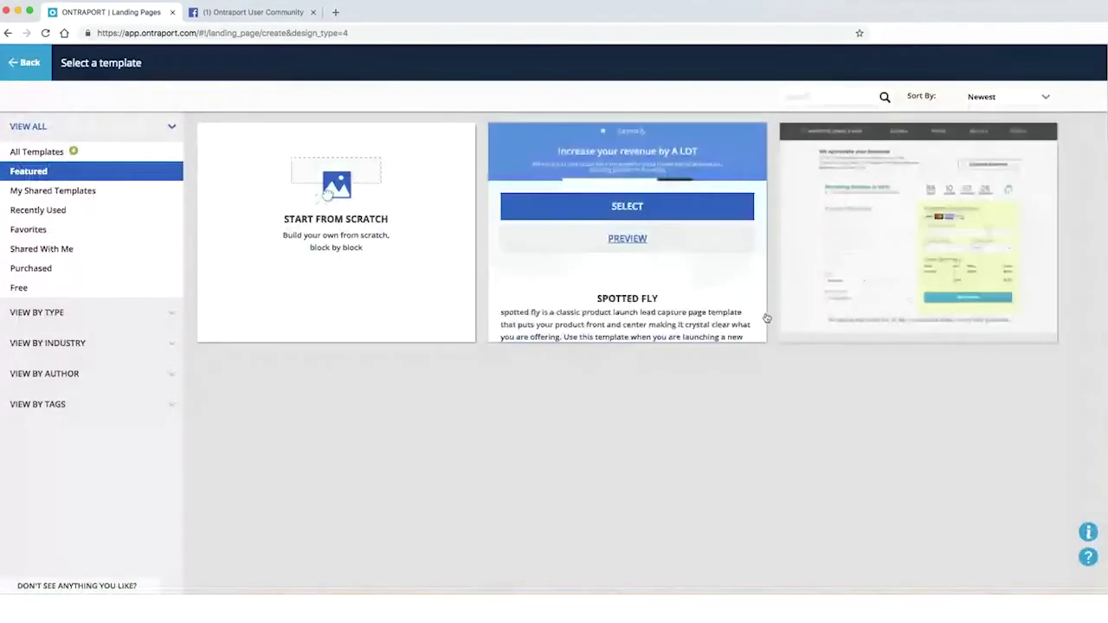
{"action": "left_click", "coordinate": [347, 235]}
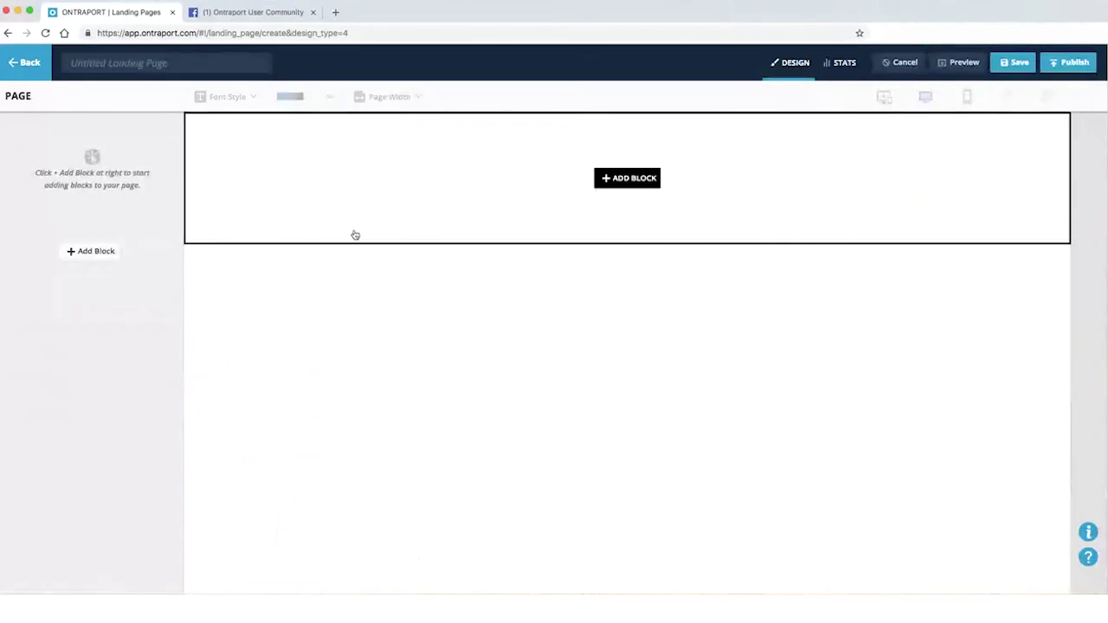
Browse the library of pre-designed blocks and layouts.
{"action": "left_click", "coordinate": [654, 185]}
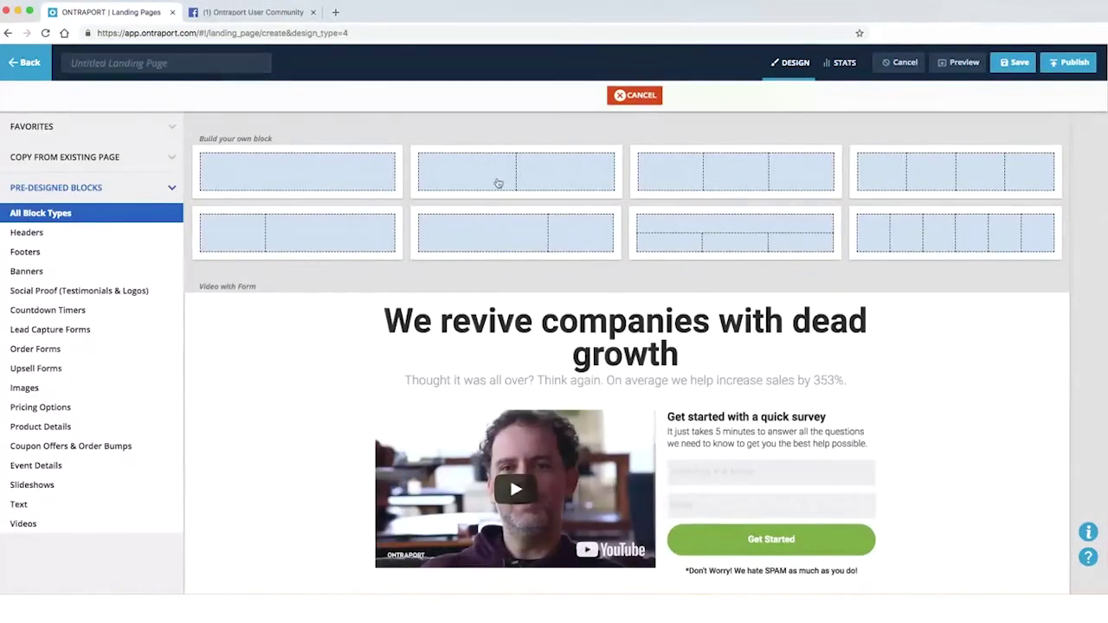
{"action": "scroll", "coordinate": [537, 444], "scroll_direction": "down", "scroll_amount": 3}
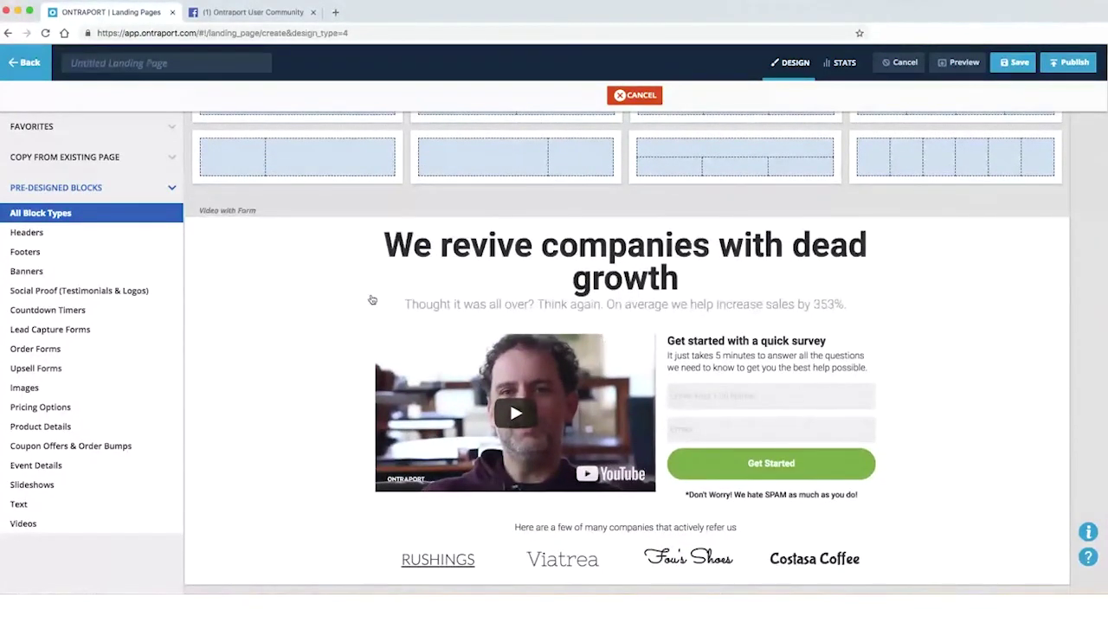
{"action": "scroll", "coordinate": [372, 301], "scroll_direction": "up", "scroll_amount": 3}
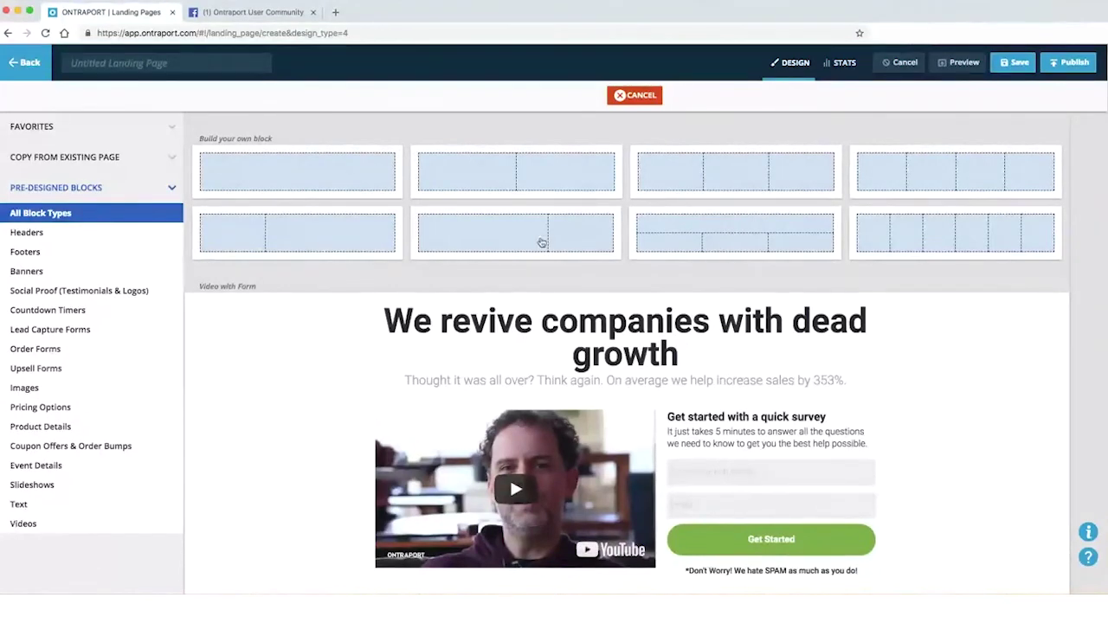
Add a single-column block and lay it out as 1-, 2- (wider left) and 4-column rows.
{"action": "left_click", "coordinate": [326, 177]}
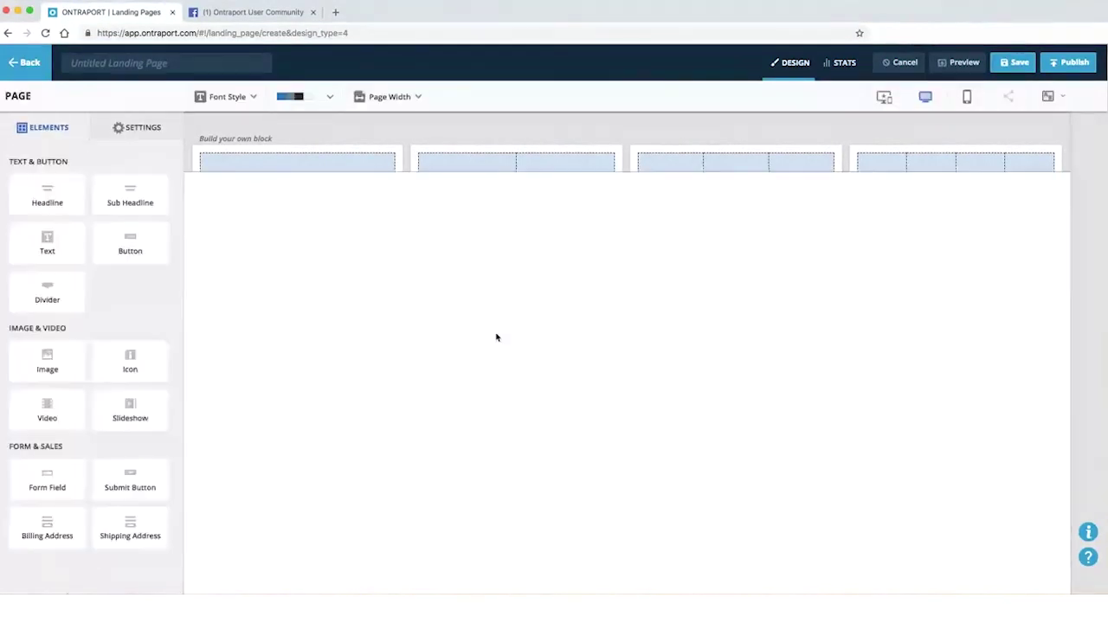
{"action": "left_click", "coordinate": [962, 168]}
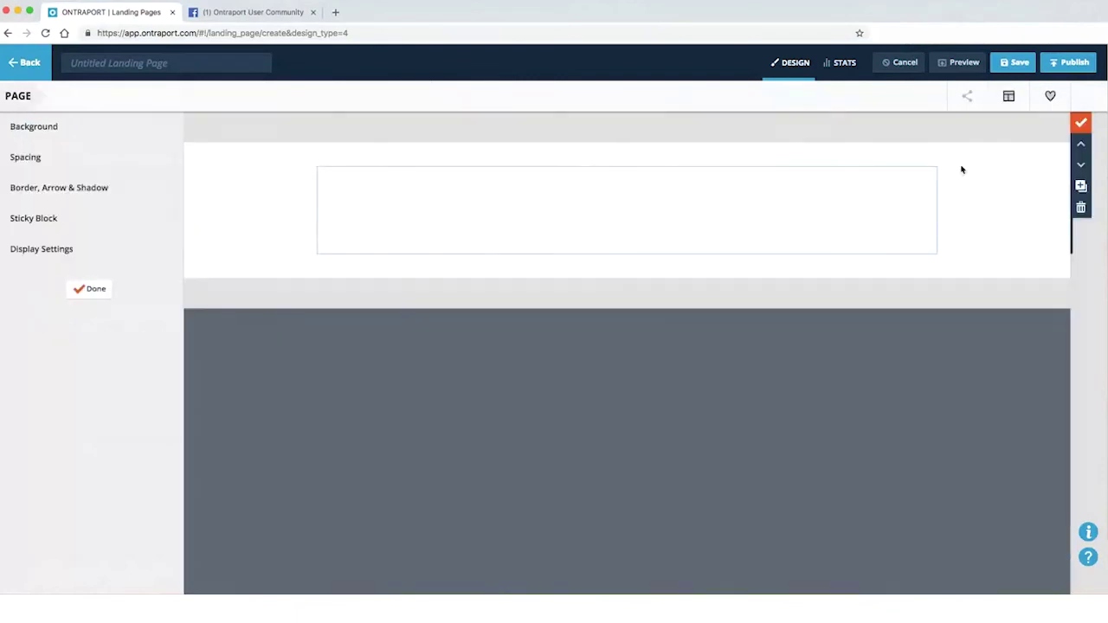
{"action": "left_click", "coordinate": [917, 299]}
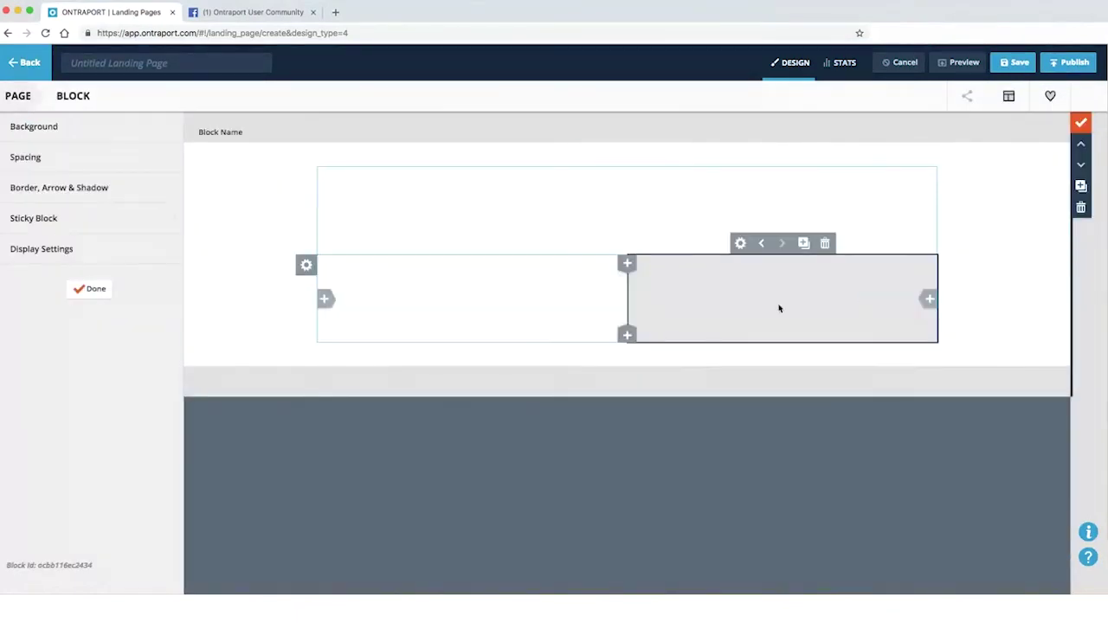
{"action": "left_click", "coordinate": [625, 340]}
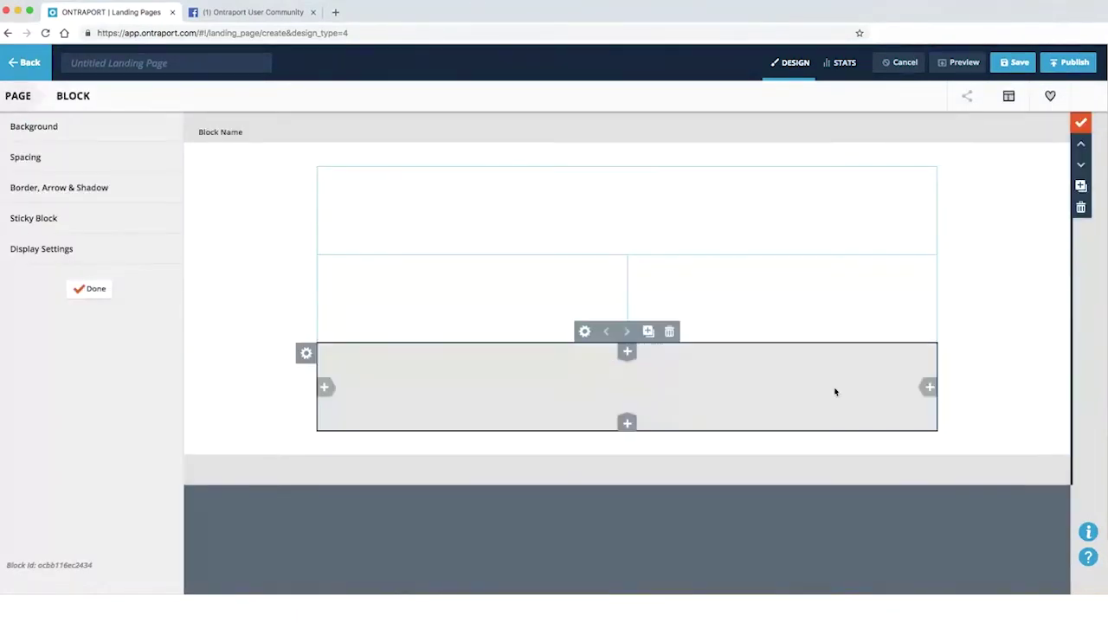
{"action": "left_click", "coordinate": [930, 387]}
{"action": "left_click", "coordinate": [929, 387]}
{"action": "left_click", "coordinate": [929, 387]}
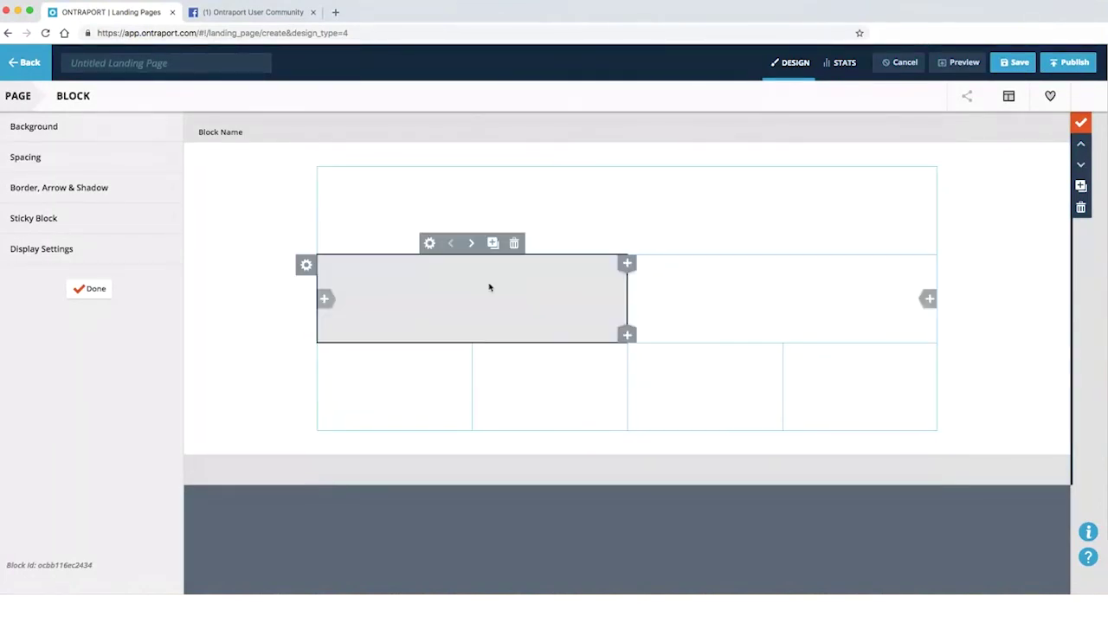
{"action": "left_click_drag", "start_coordinate": [627, 298], "coordinate": [679, 297]}
Place a headline on top, a video on the left, and sub-headline plus text on the right.
{"action": "left_click", "coordinate": [82, 289]}
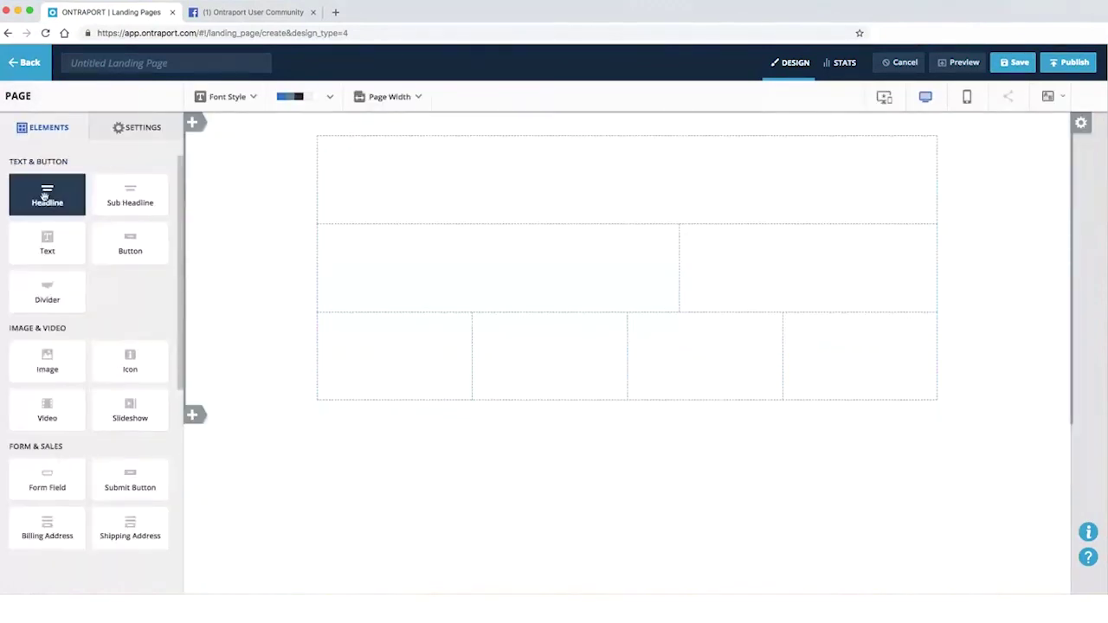
{"action": "left_click_drag", "start_coordinate": [703, 211], "coordinate": [697, 208]}
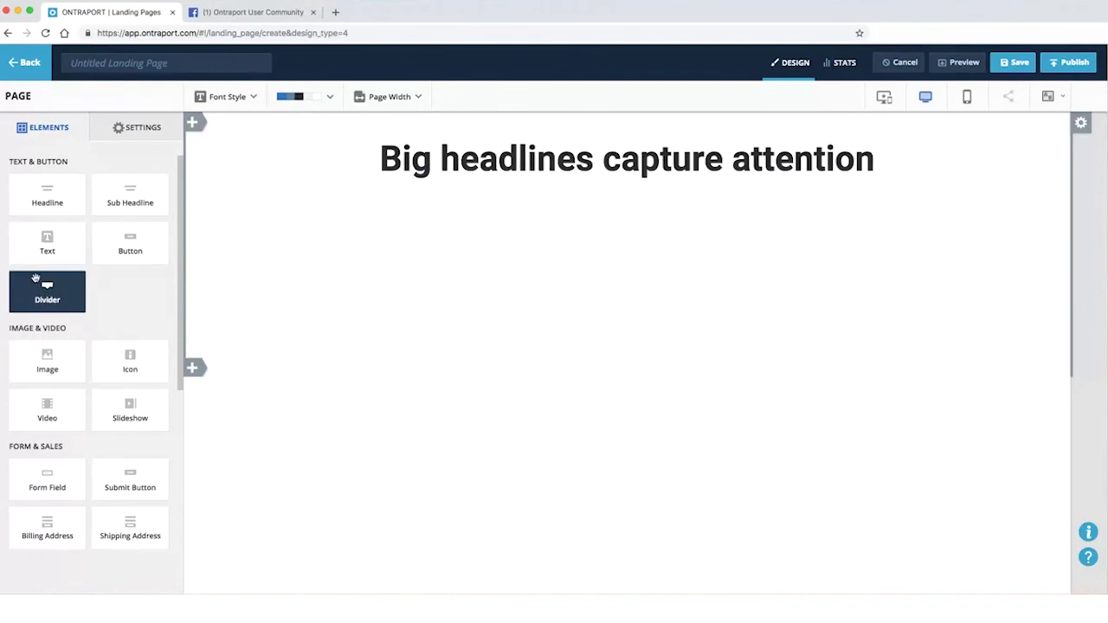
{"action": "left_click_drag", "start_coordinate": [46, 407], "coordinate": [499, 264]}
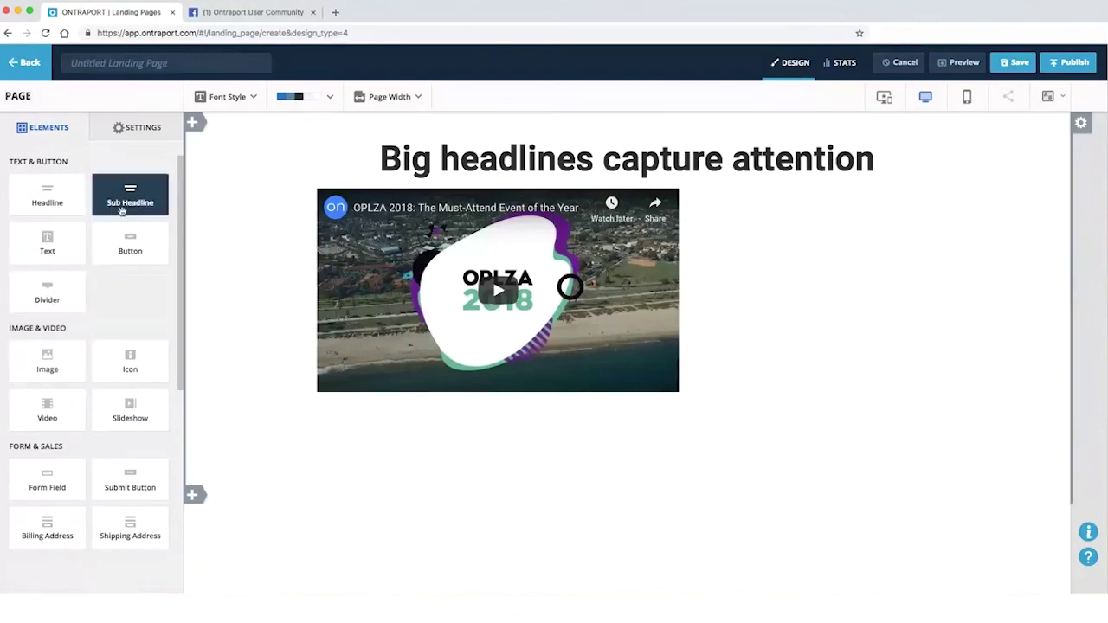
{"action": "left_click_drag", "start_coordinate": [130, 205], "coordinate": [764, 295]}
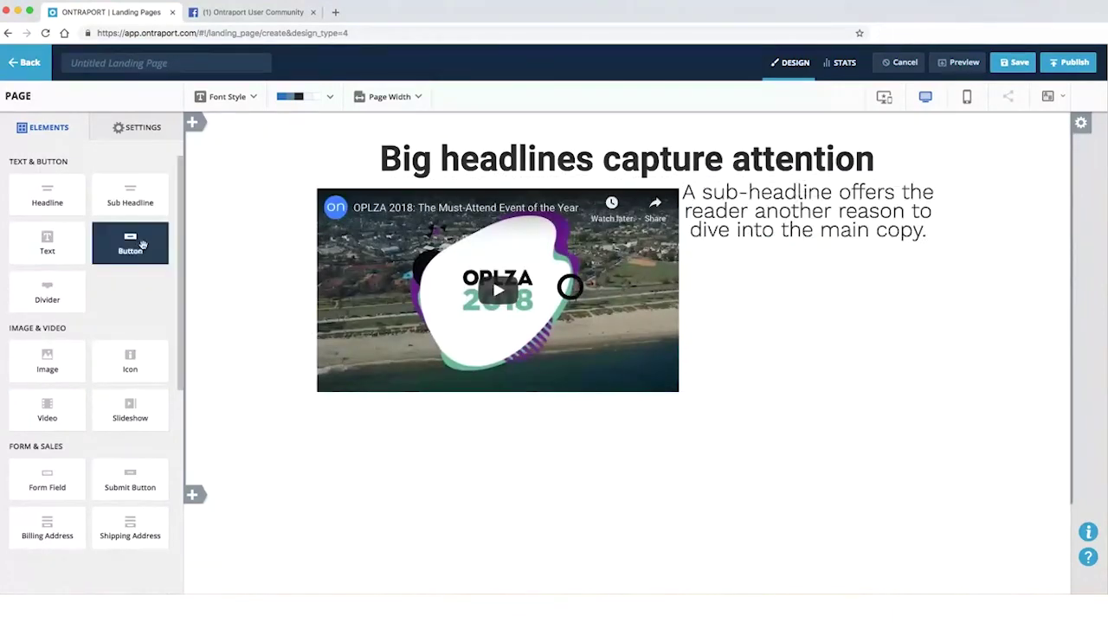
{"action": "left_click_drag", "start_coordinate": [47, 246], "coordinate": [755, 271]}
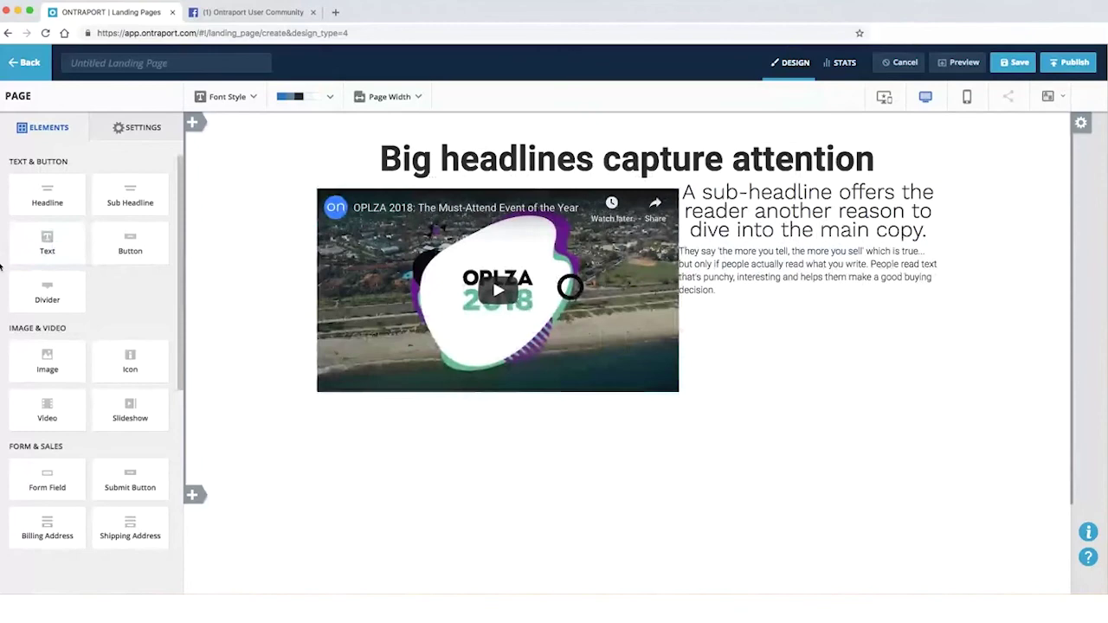
Add a First Name, Last Name and Email form with a GET STARTED button, and narrow the video.
{"action": "left_click_drag", "start_coordinate": [57, 480], "coordinate": [790, 342]}
{"action": "left_click", "coordinate": [607, 297]}
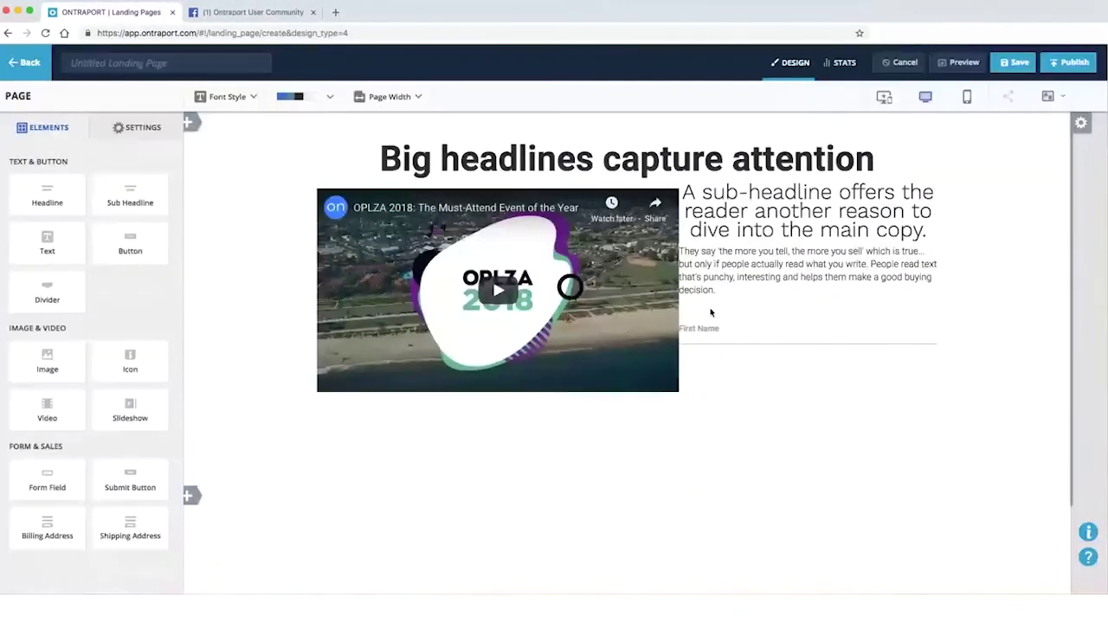
{"action": "left_click", "coordinate": [819, 297]}
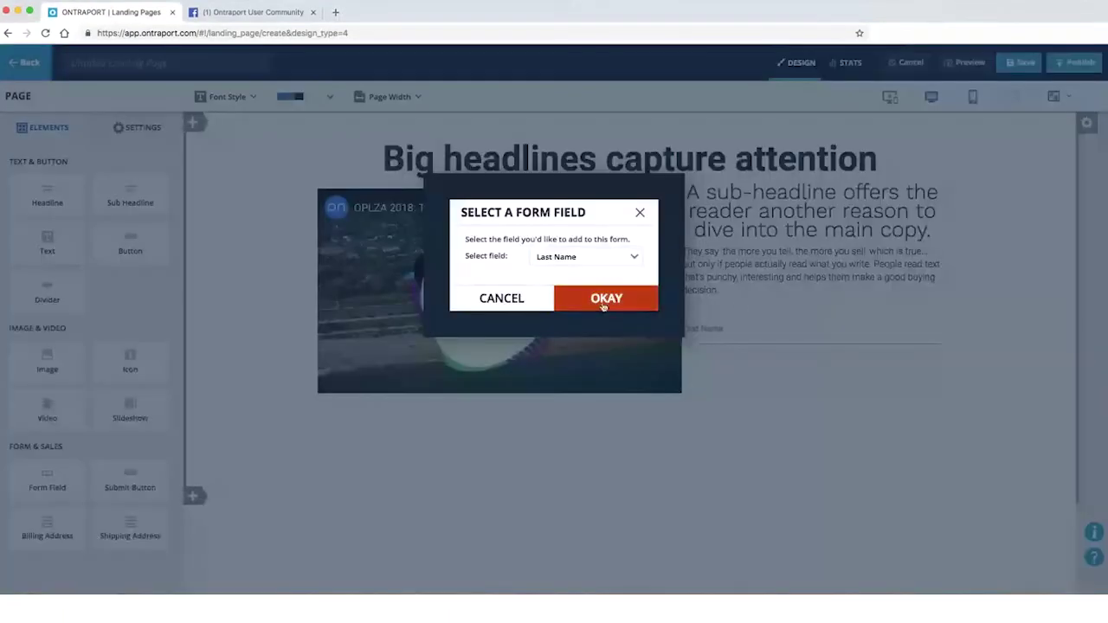
{"action": "left_click", "coordinate": [607, 298]}
{"action": "left_click", "coordinate": [819, 298]}
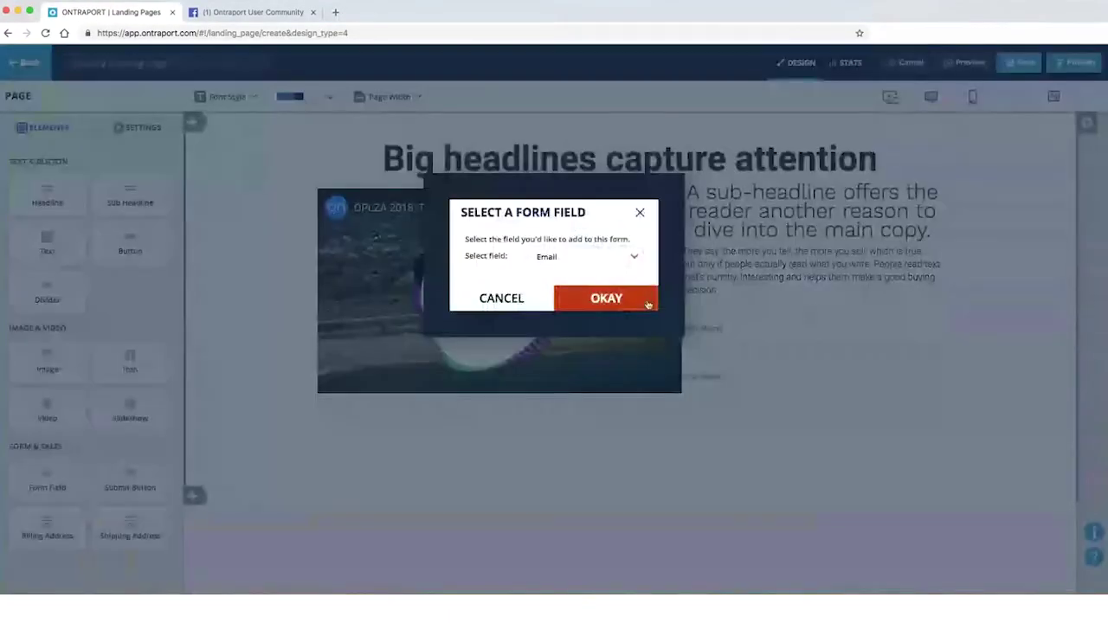
{"action": "left_click", "coordinate": [606, 297]}
{"action": "left_click_drag", "start_coordinate": [130, 242], "coordinate": [837, 431]}
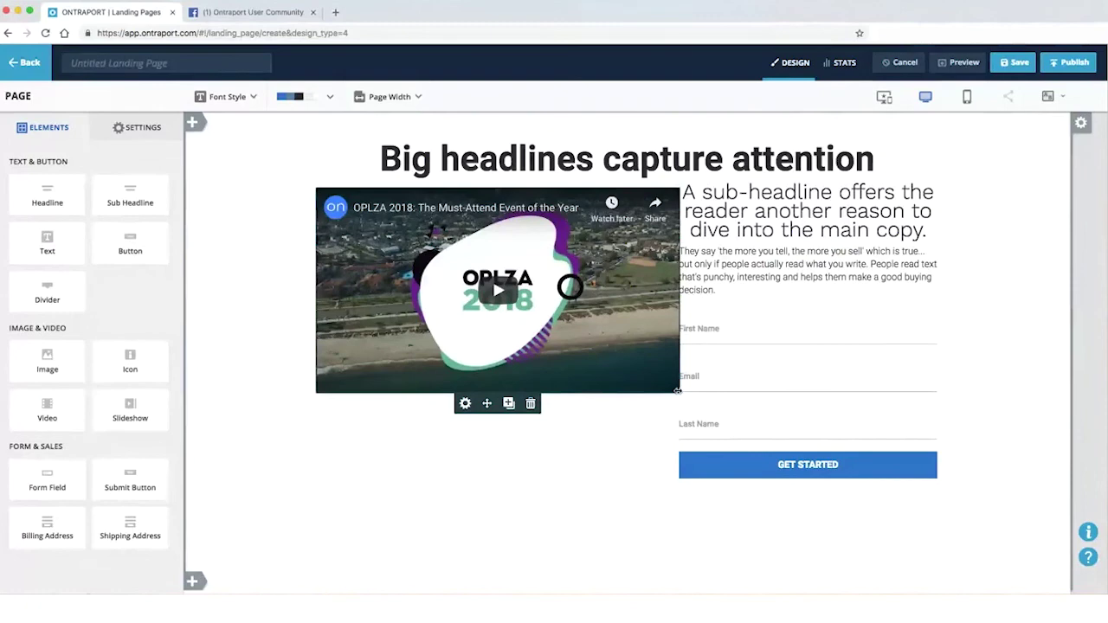
{"action": "left_click_drag", "start_coordinate": [678, 390], "coordinate": [643, 383]}
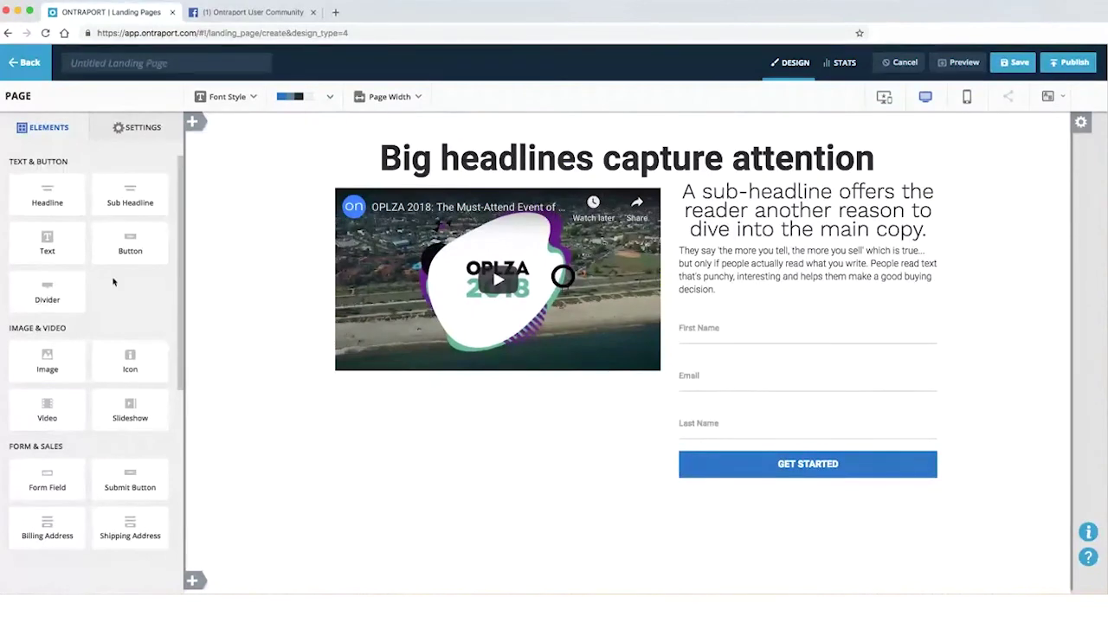
Add an image slot below the video and duplicate it across the four columns.
{"action": "left_click_drag", "start_coordinate": [47, 359], "coordinate": [665, 504]}
{"action": "left_click", "coordinate": [406, 480]}
{"action": "left_click", "coordinate": [560, 479]}
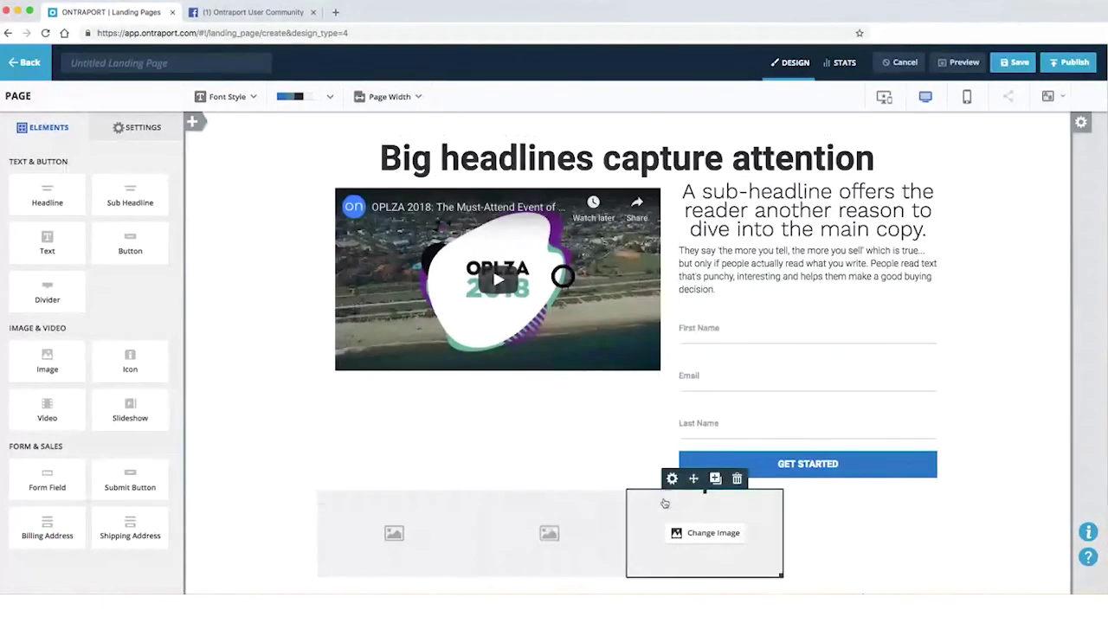
{"action": "left_click", "coordinate": [719, 483]}
{"action": "left_click_drag", "start_coordinate": [705, 592], "coordinate": [859, 530]}
Insert the ONTRAPORT logo from Your Images into the first image slot.
{"action": "left_click", "coordinate": [587, 532]}
{"action": "left_click", "coordinate": [394, 528]}
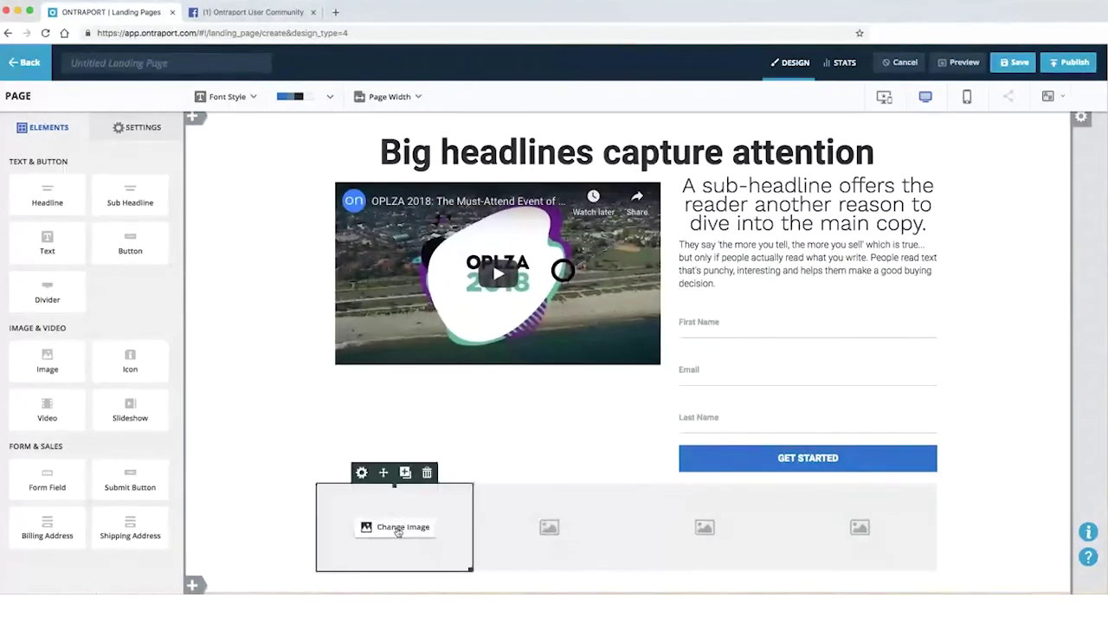
{"action": "left_click", "coordinate": [398, 530]}
{"action": "scroll", "coordinate": [496, 279], "scroll_direction": "down", "scroll_amount": 8}
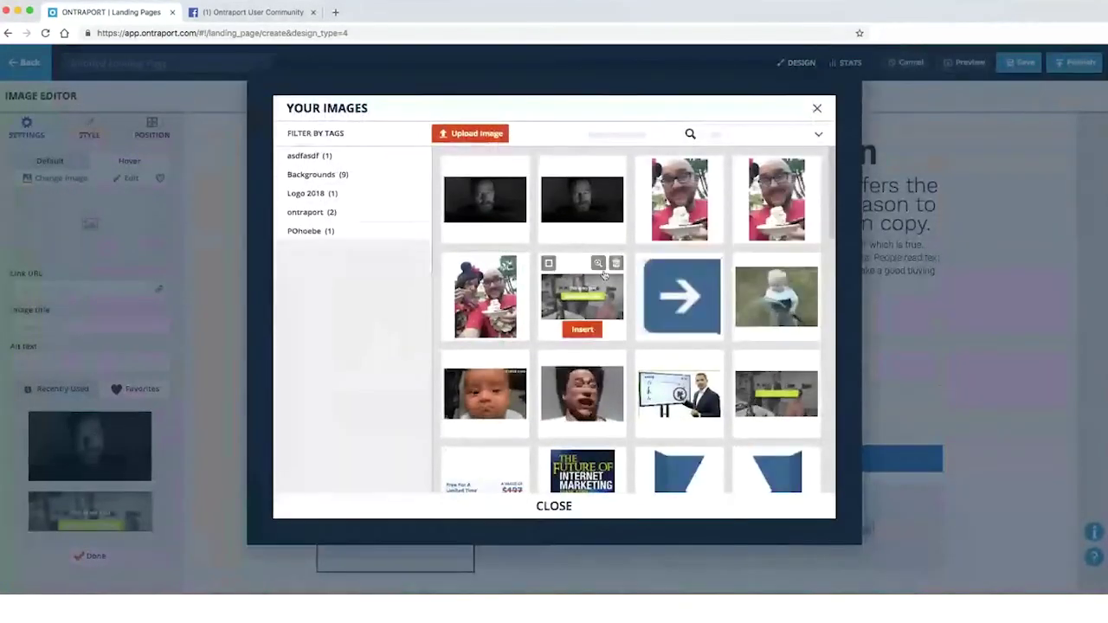
{"action": "scroll", "coordinate": [576, 368], "scroll_direction": "down", "scroll_amount": 10}
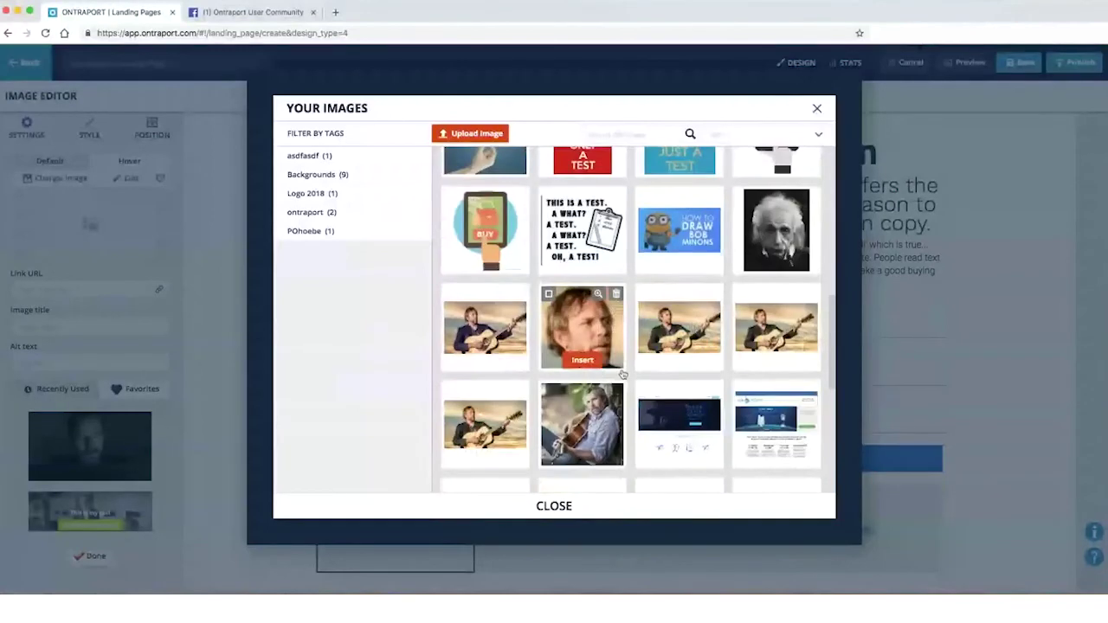
{"action": "scroll", "coordinate": [638, 376], "scroll_direction": "up", "scroll_amount": 5}
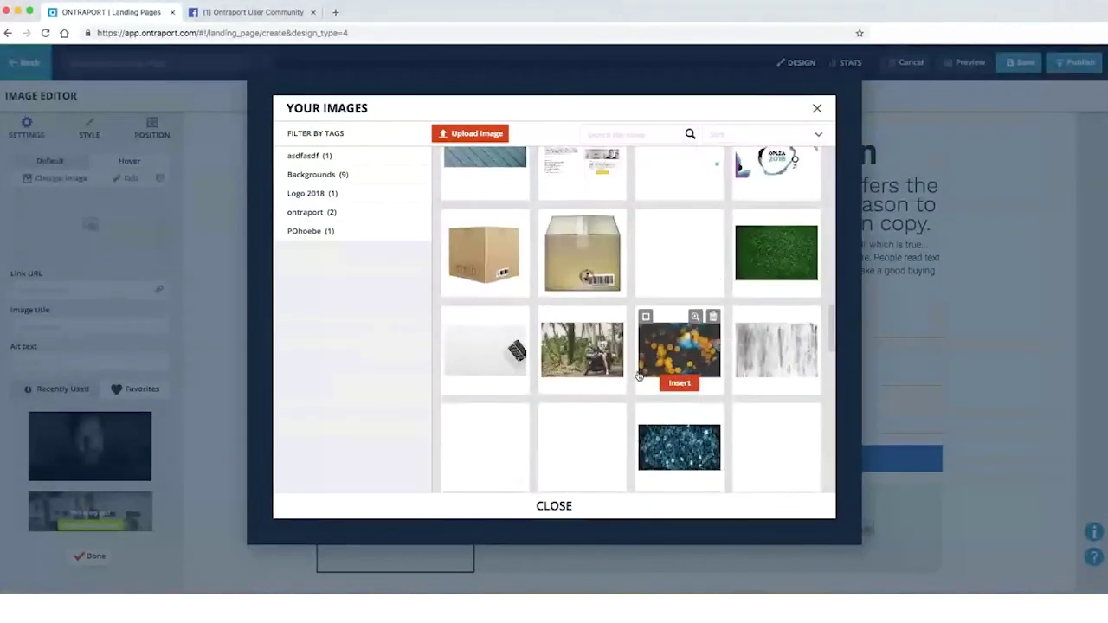
{"action": "scroll", "coordinate": [638, 377], "scroll_direction": "down", "scroll_amount": 8}
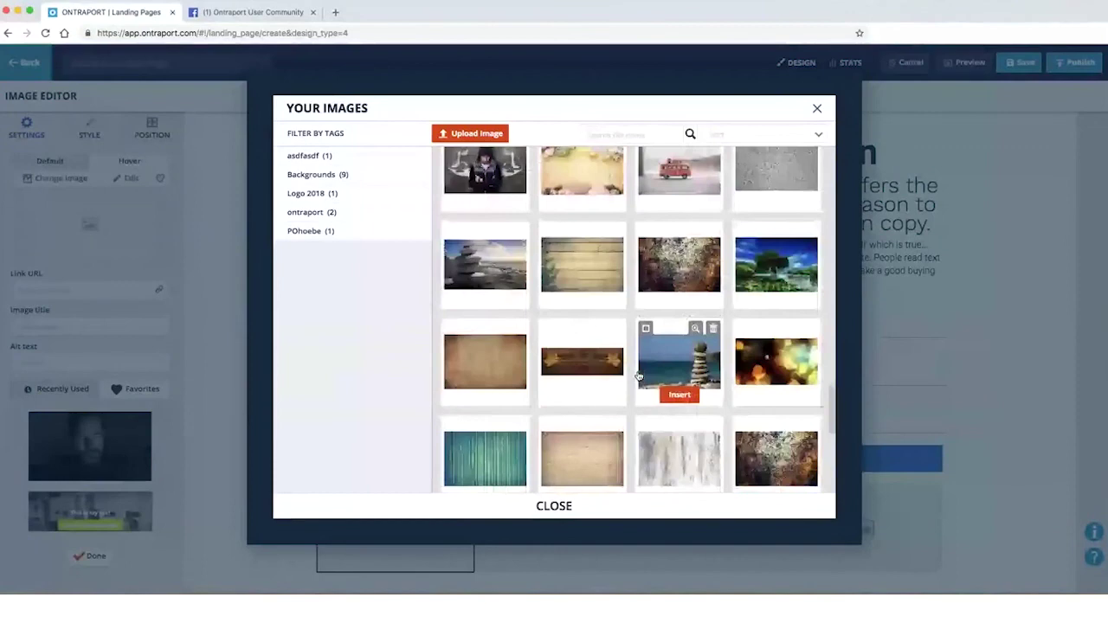
{"action": "scroll", "coordinate": [638, 376], "scroll_direction": "down", "scroll_amount": 8}
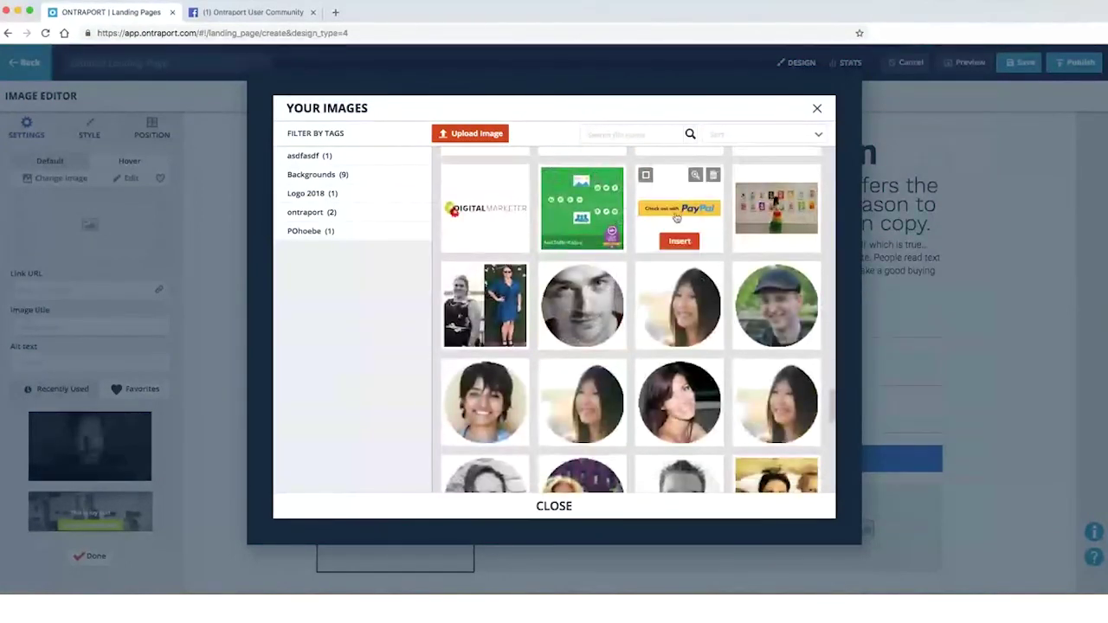
{"action": "scroll", "coordinate": [661, 421], "scroll_direction": "down", "scroll_amount": 5}
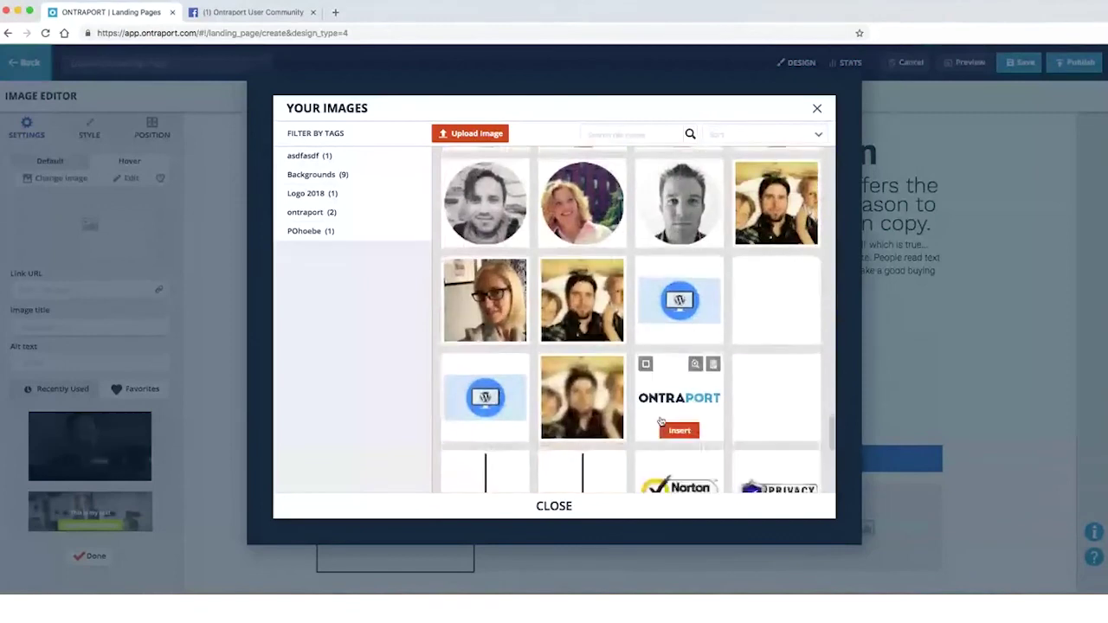
{"action": "left_click", "coordinate": [679, 430]}
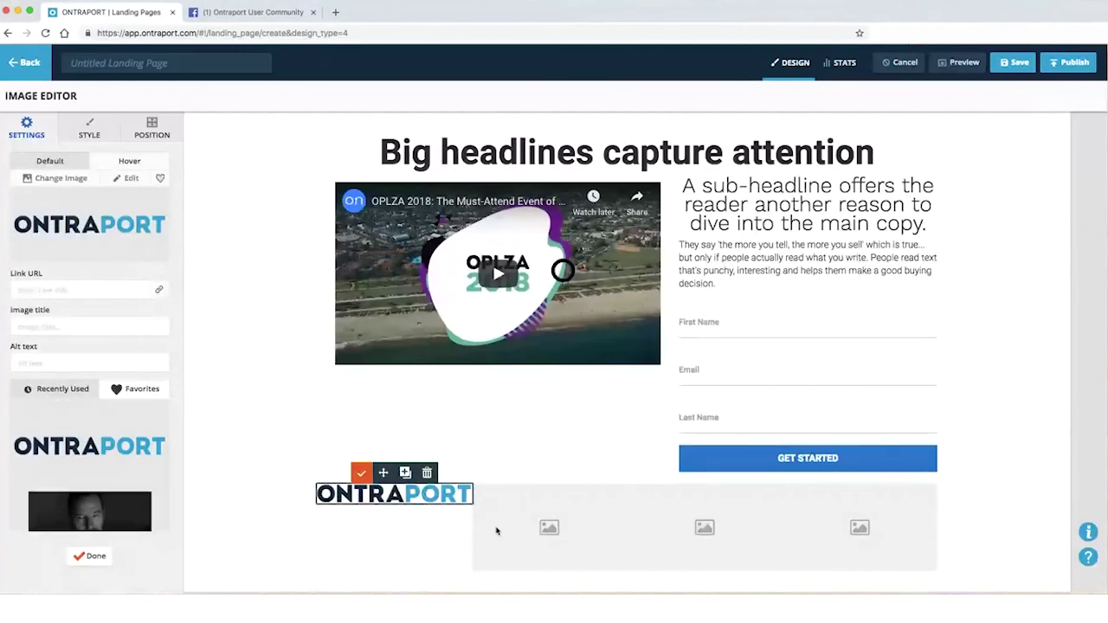
Delete the three empty image slots.
{"action": "left_click", "coordinate": [554, 519]}
{"action": "left_click", "coordinate": [582, 475]}
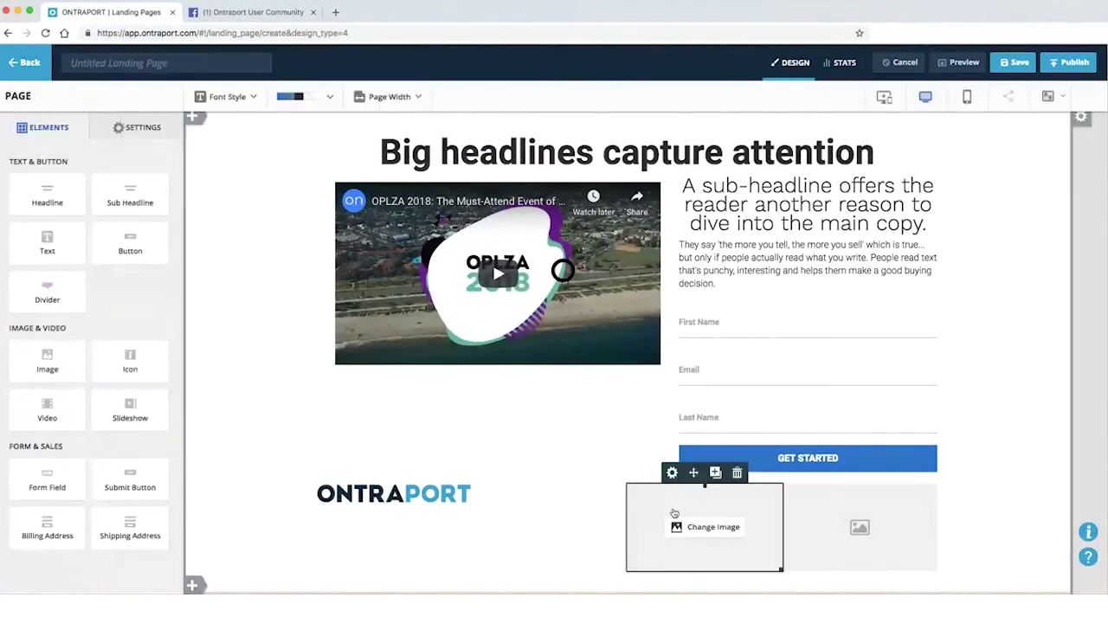
{"action": "left_click", "coordinate": [737, 473]}
{"action": "left_click", "coordinate": [857, 507]}
{"action": "left_click", "coordinate": [892, 473]}
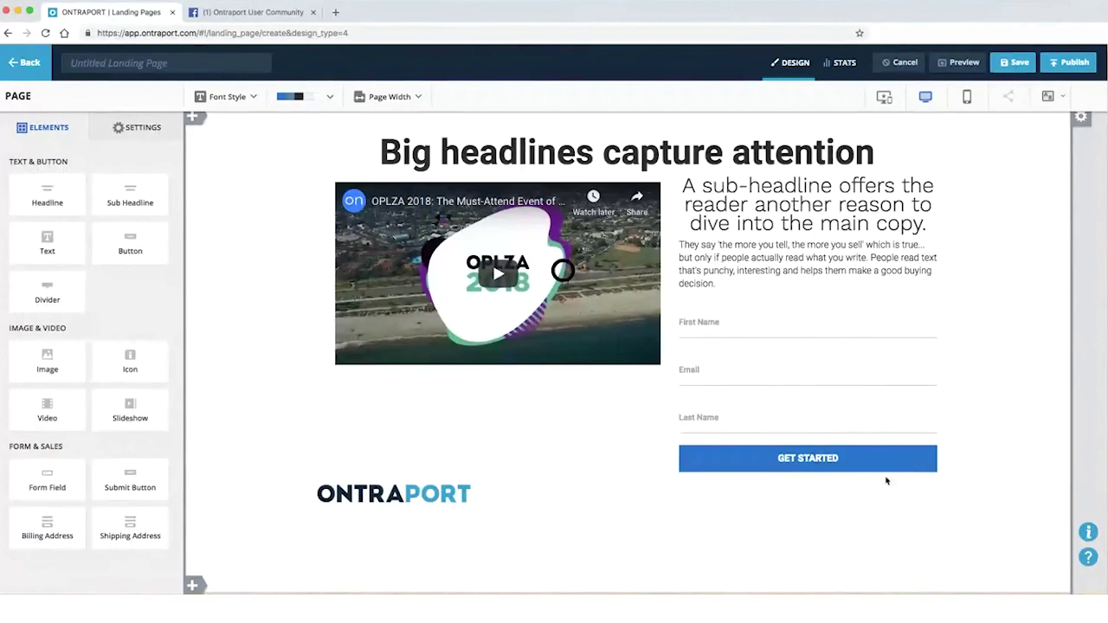
{"action": "left_click", "coordinate": [420, 501]}
Duplicate the ONTRAPORT logo into four logos side by side.
{"action": "left_click", "coordinate": [405, 473]}
{"action": "left_click_drag", "start_coordinate": [403, 530], "coordinate": [858, 506]}
{"action": "left_click", "coordinate": [546, 506]}
{"action": "left_click", "coordinate": [564, 478]}
{"action": "left_click", "coordinate": [716, 479]}
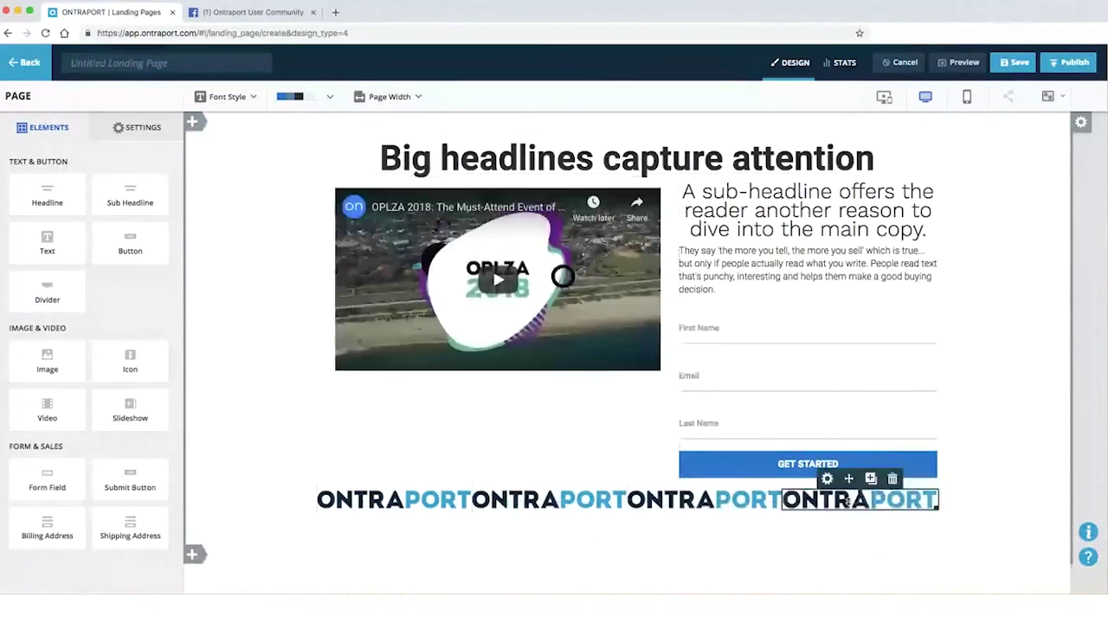
Resize each of the four logos so they match evenly.
{"action": "left_click", "coordinate": [438, 507]}
{"action": "left_click_drag", "start_coordinate": [469, 509], "coordinate": [464, 508]}
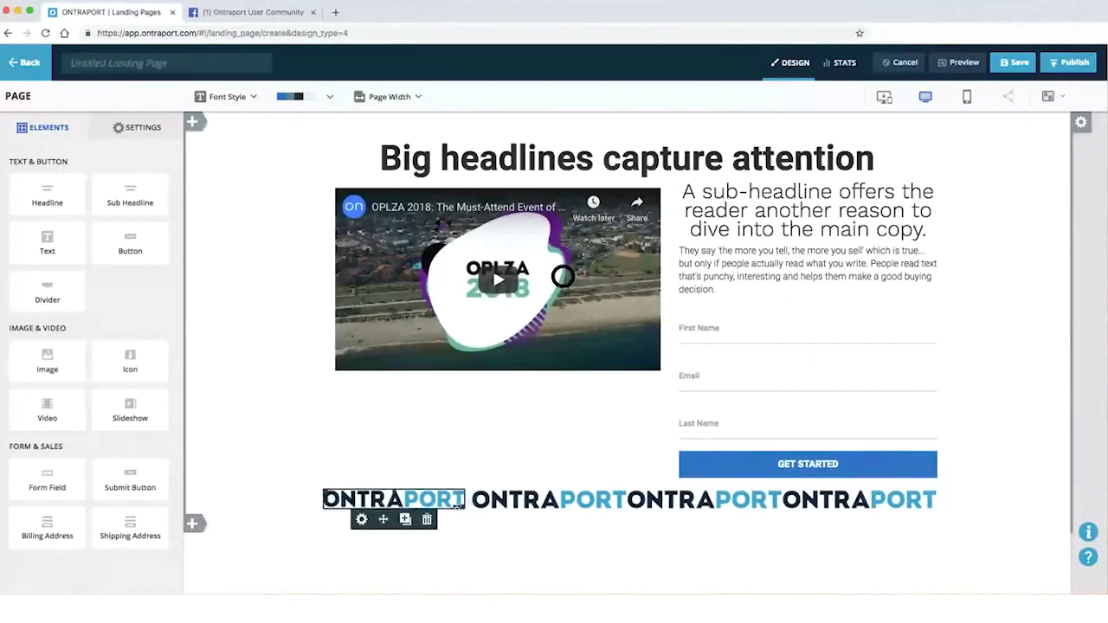
{"action": "left_click", "coordinate": [546, 502]}
{"action": "left_click_drag", "start_coordinate": [627, 509], "coordinate": [606, 504]}
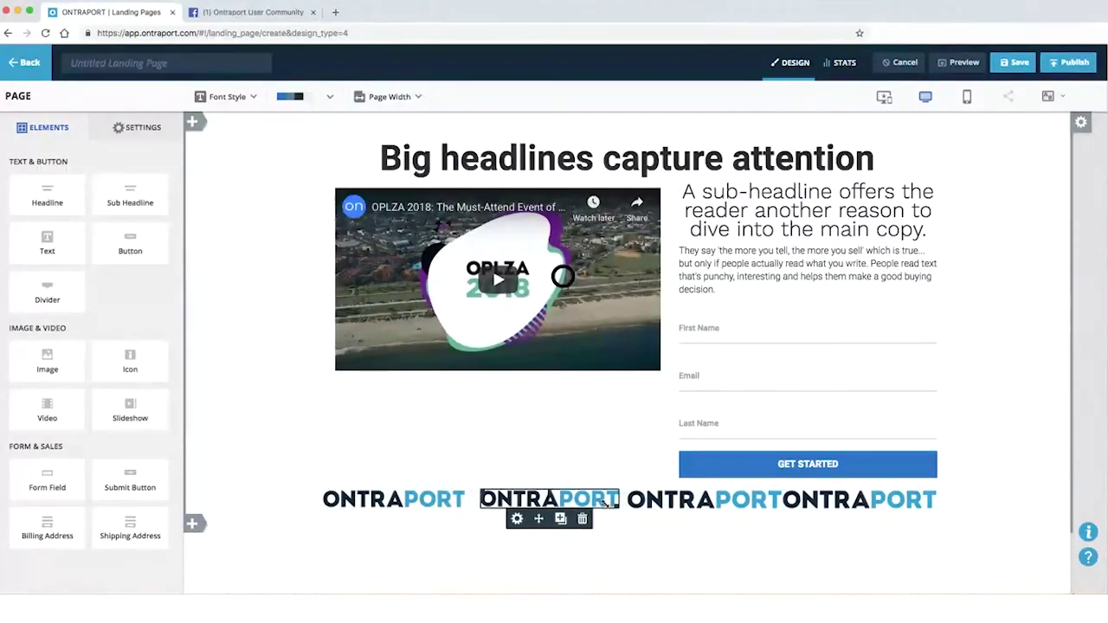
{"action": "left_click", "coordinate": [731, 510]}
{"action": "left_click_drag", "start_coordinate": [784, 510], "coordinate": [773, 509]}
{"action": "left_click", "coordinate": [919, 512]}
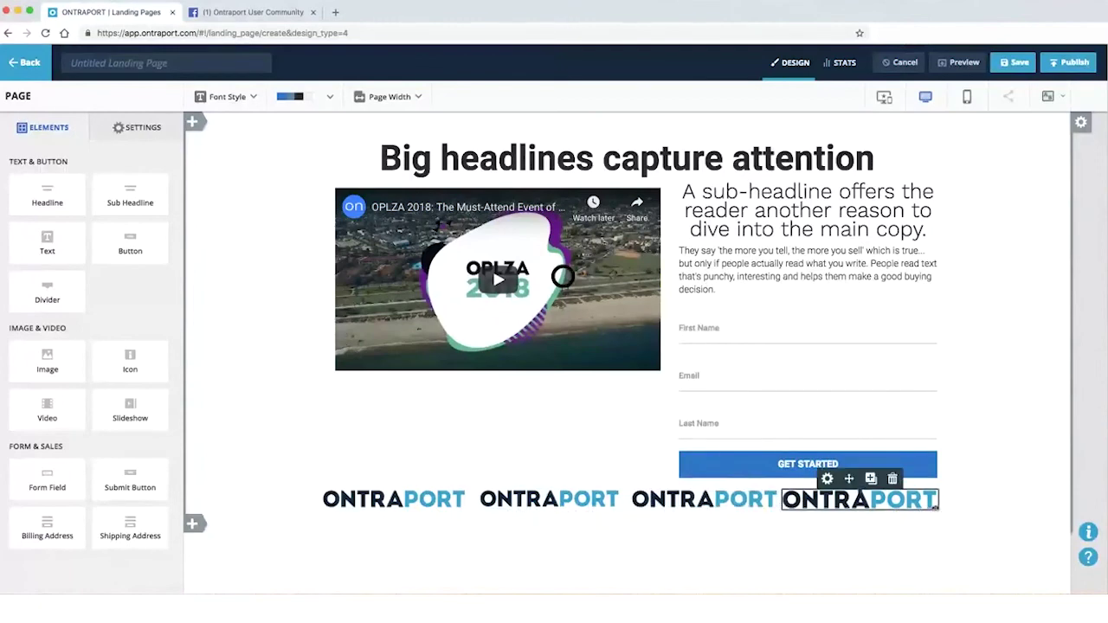
{"action": "left_click_drag", "start_coordinate": [936, 509], "coordinate": [929, 510]}
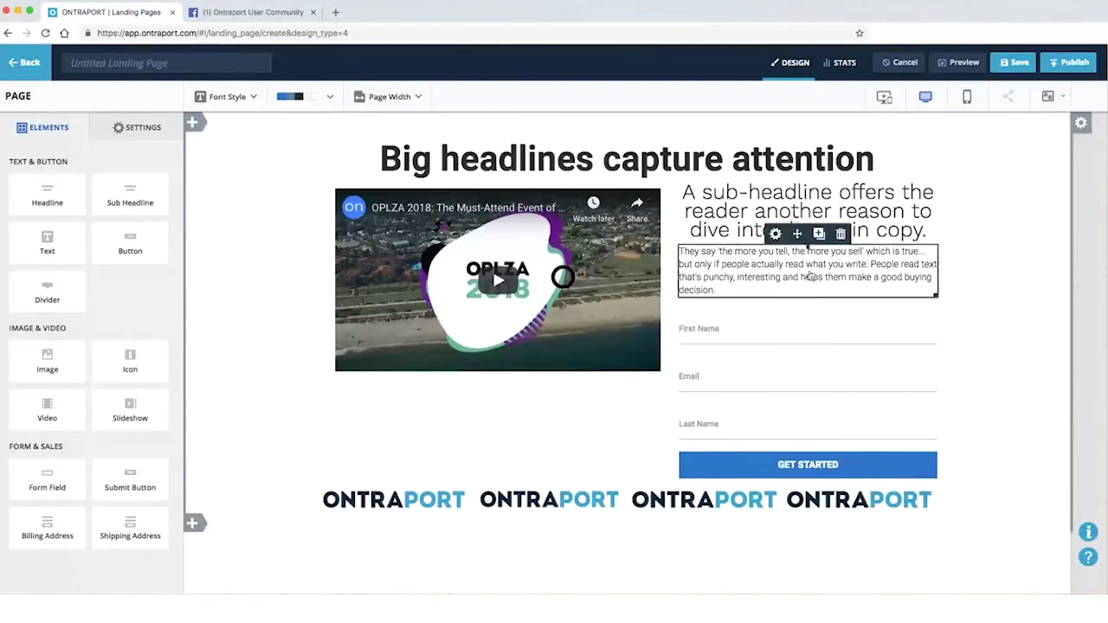
{"action": "left_click", "coordinate": [967, 96]}
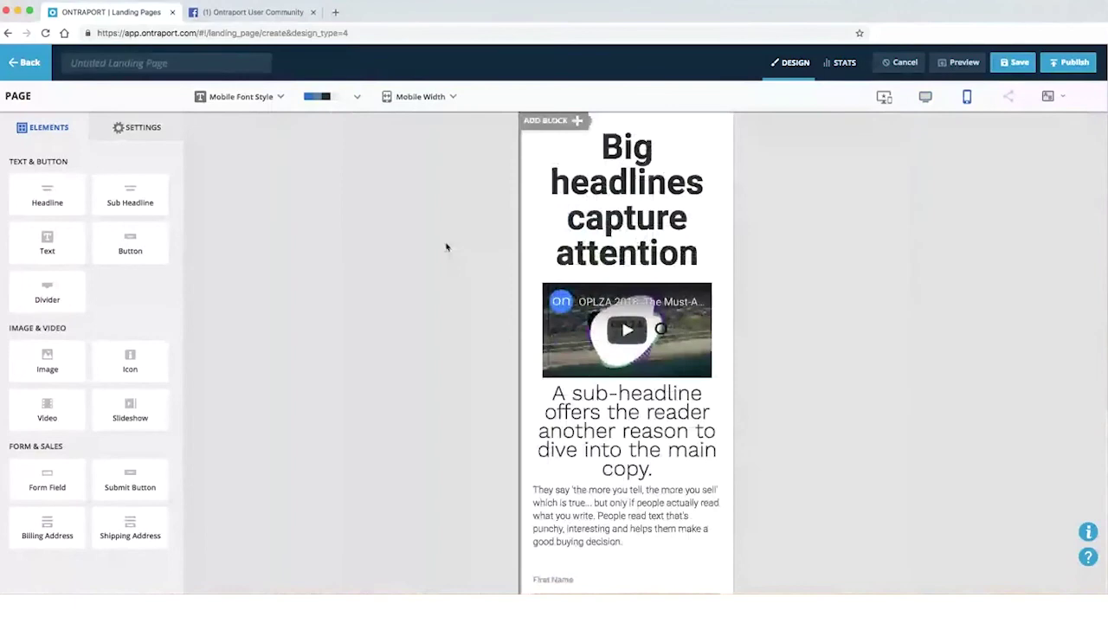
{"action": "scroll", "coordinate": [698, 363], "scroll_direction": "down", "scroll_amount": 5}
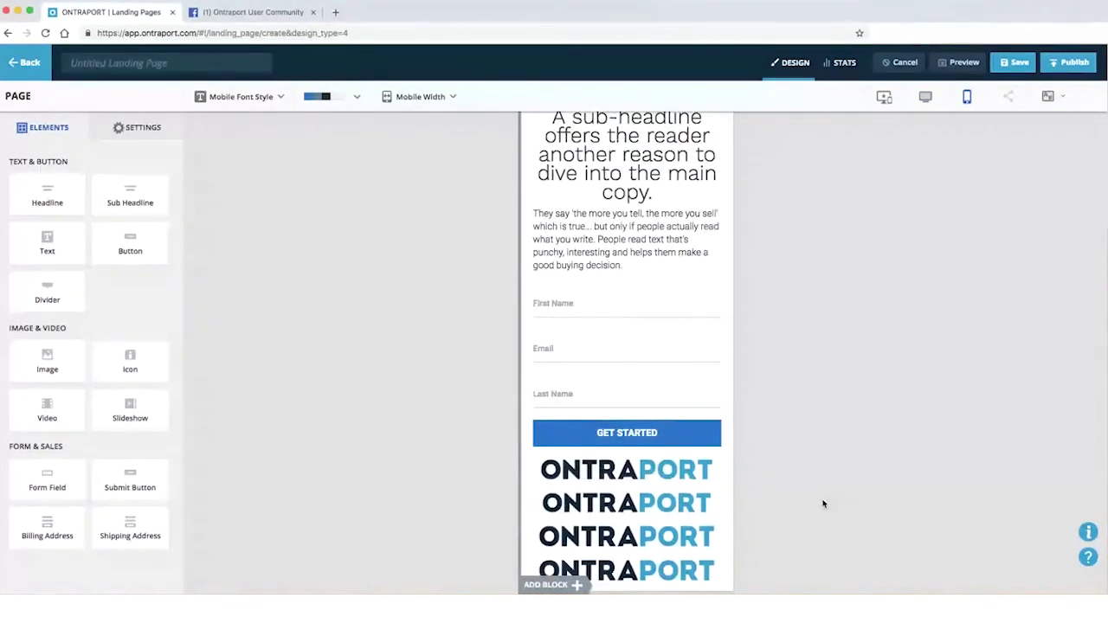
{"action": "scroll", "coordinate": [700, 284], "scroll_direction": "up", "scroll_amount": 5}
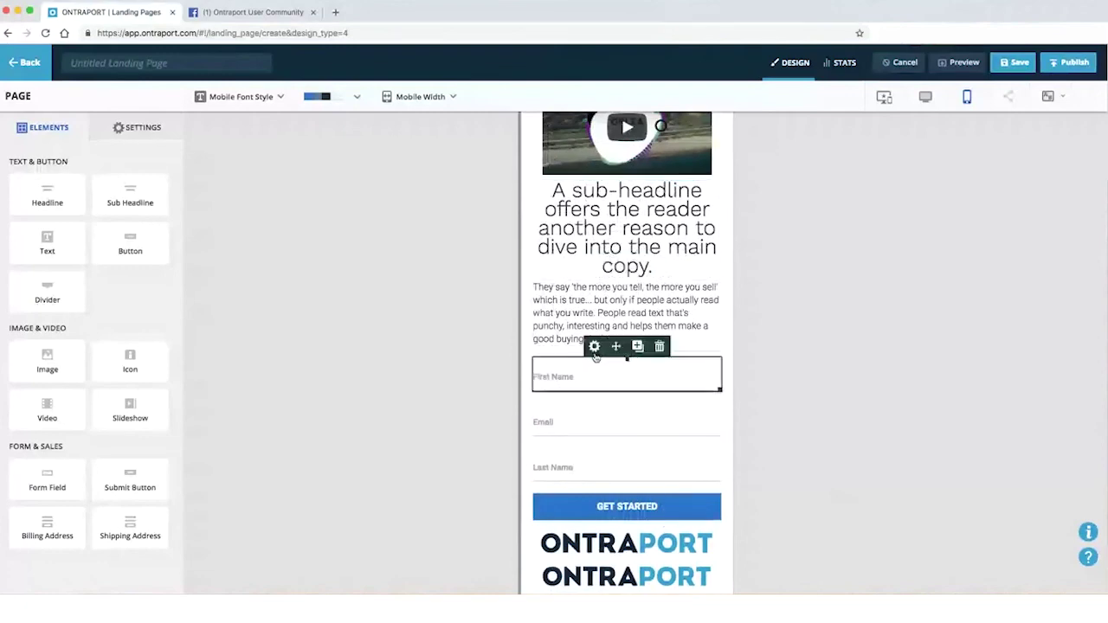
{"action": "scroll", "coordinate": [608, 348], "scroll_direction": "down", "scroll_amount": 3}
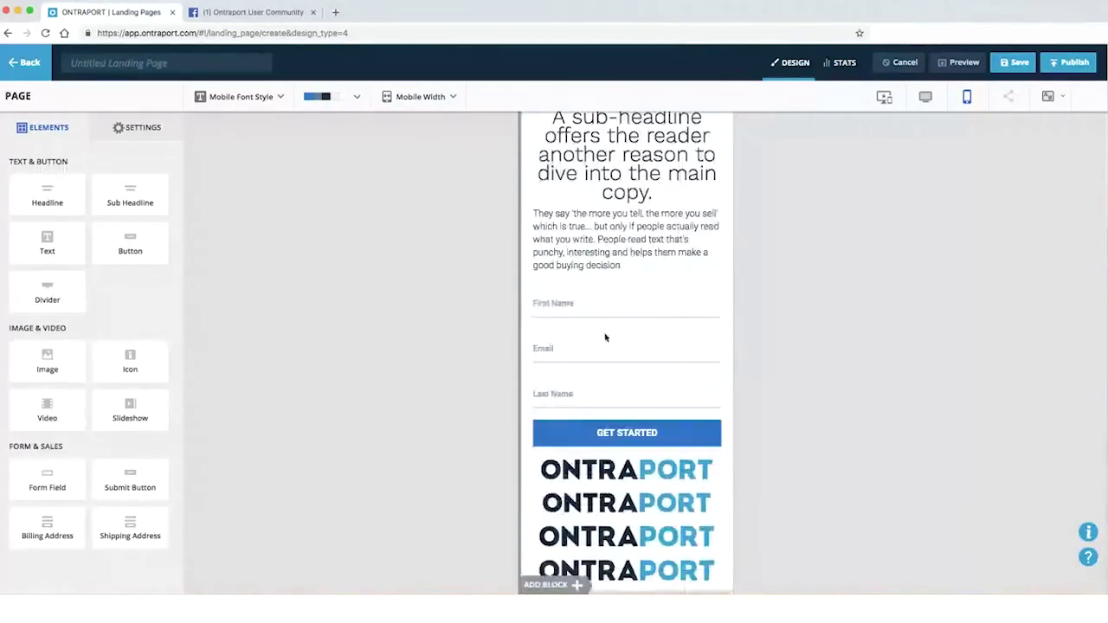
{"action": "scroll", "coordinate": [622, 439], "scroll_direction": "up", "scroll_amount": 3}
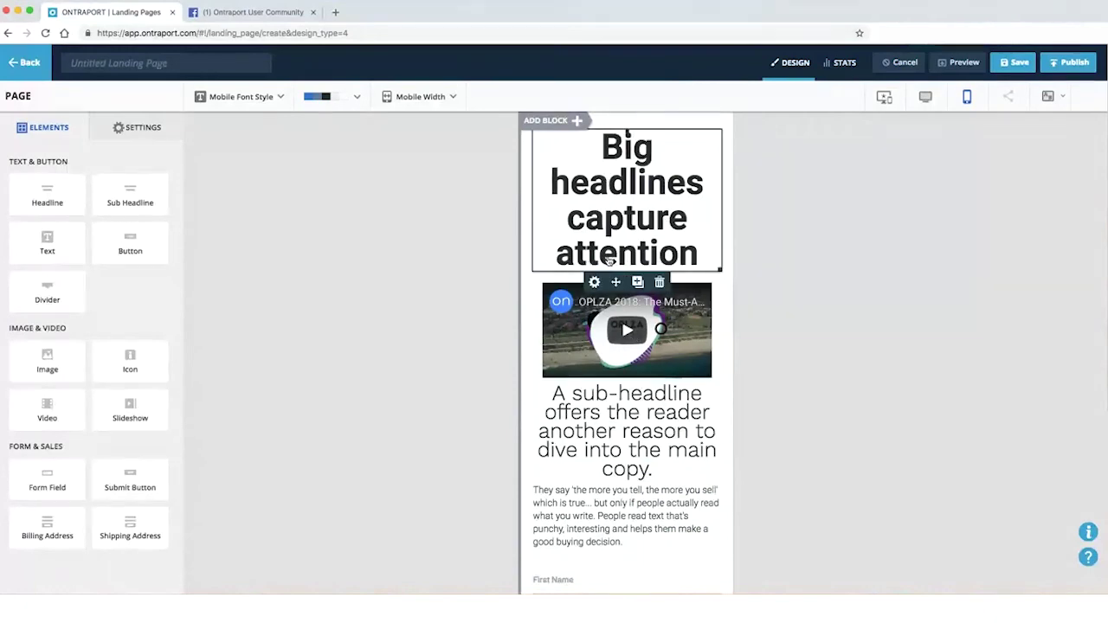
{"action": "left_click", "coordinate": [925, 97]}
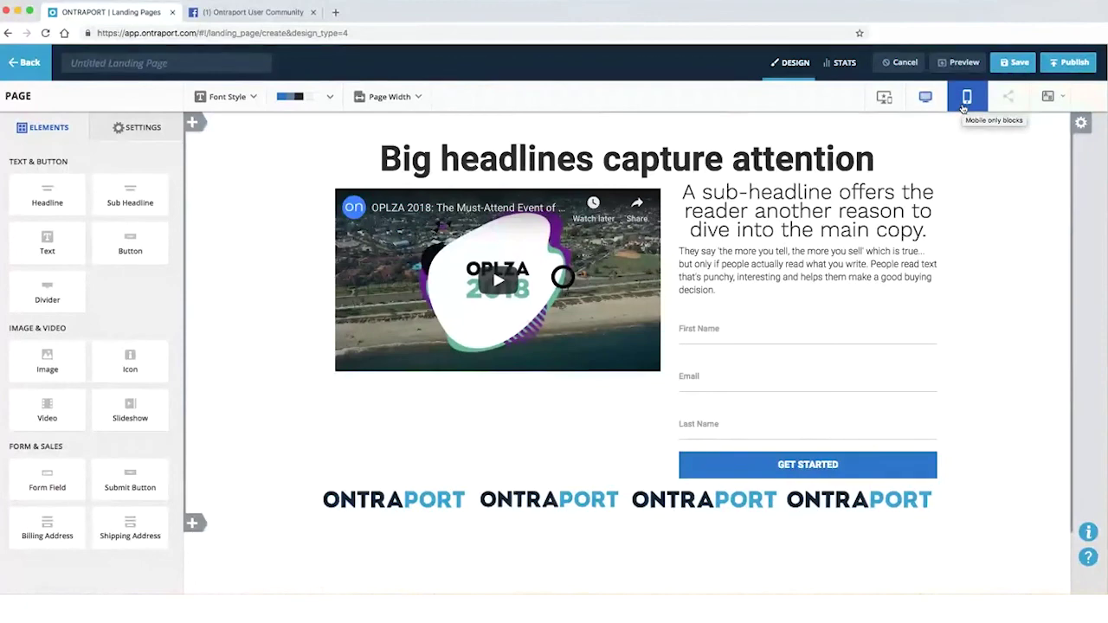
Keep the headline in Headline style, enlarge it from 60px to 98px, then preview mobile width.
{"action": "left_click", "coordinate": [373, 156]}
{"action": "left_click", "coordinate": [373, 157]}
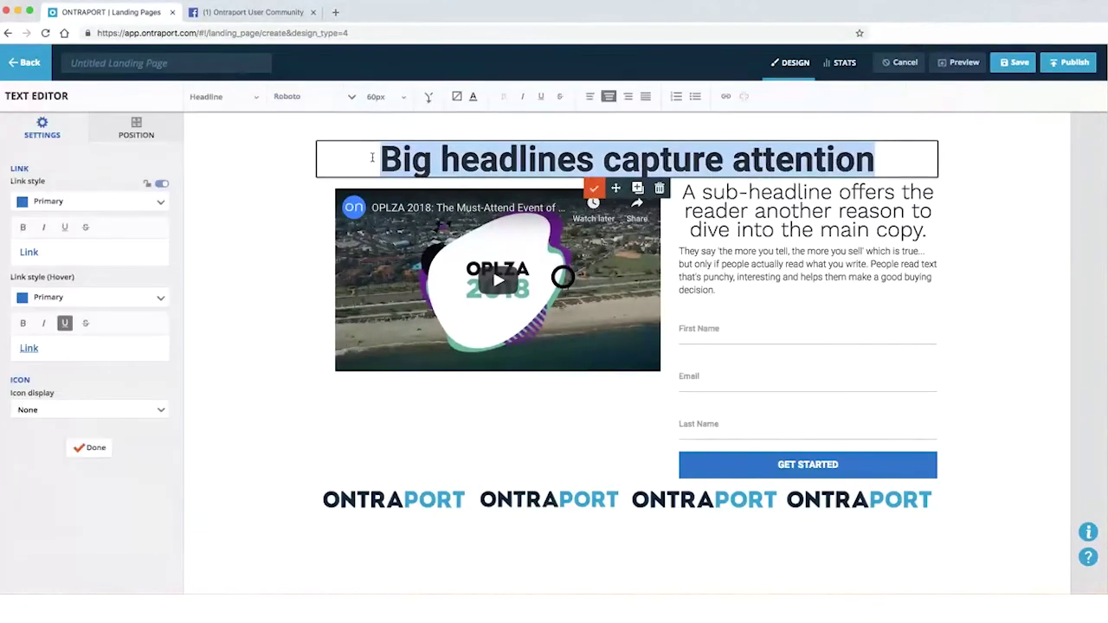
{"action": "left_click", "coordinate": [245, 99]}
{"action": "left_click", "coordinate": [243, 158]}
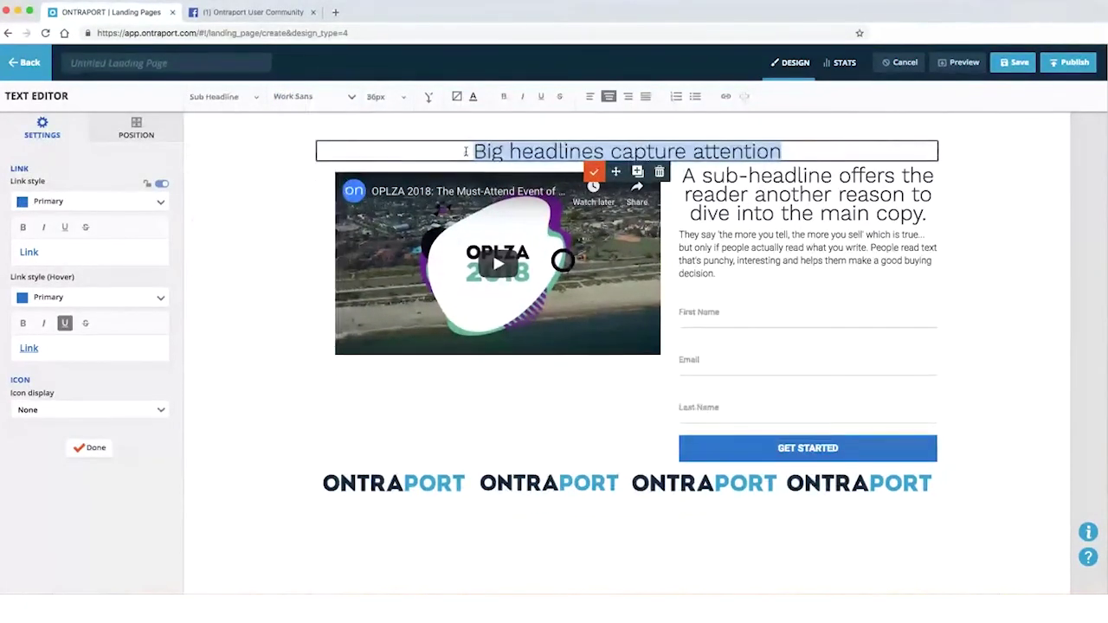
{"action": "left_click", "coordinate": [250, 99]}
{"action": "left_click", "coordinate": [241, 132]}
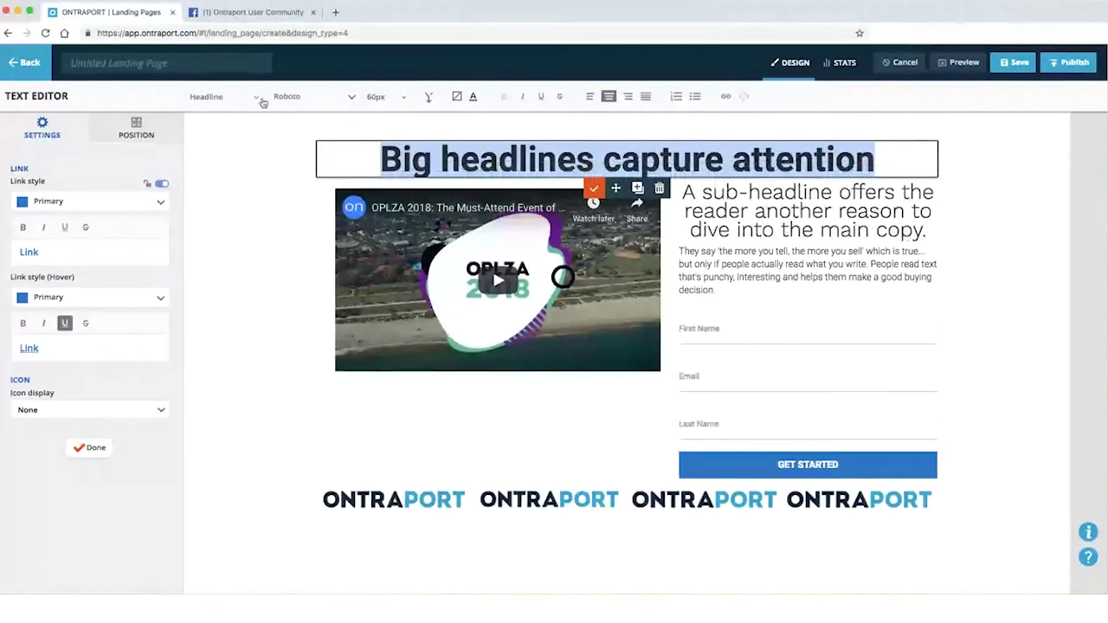
{"action": "left_click", "coordinate": [406, 99]}
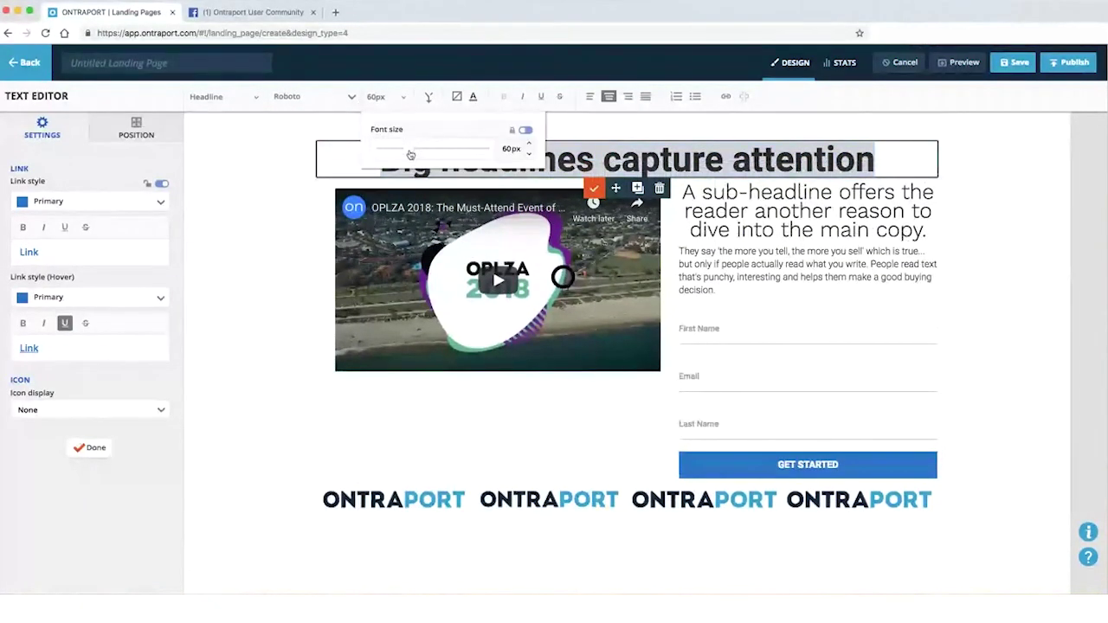
{"action": "left_click_drag", "start_coordinate": [411, 155], "coordinate": [433, 149]}
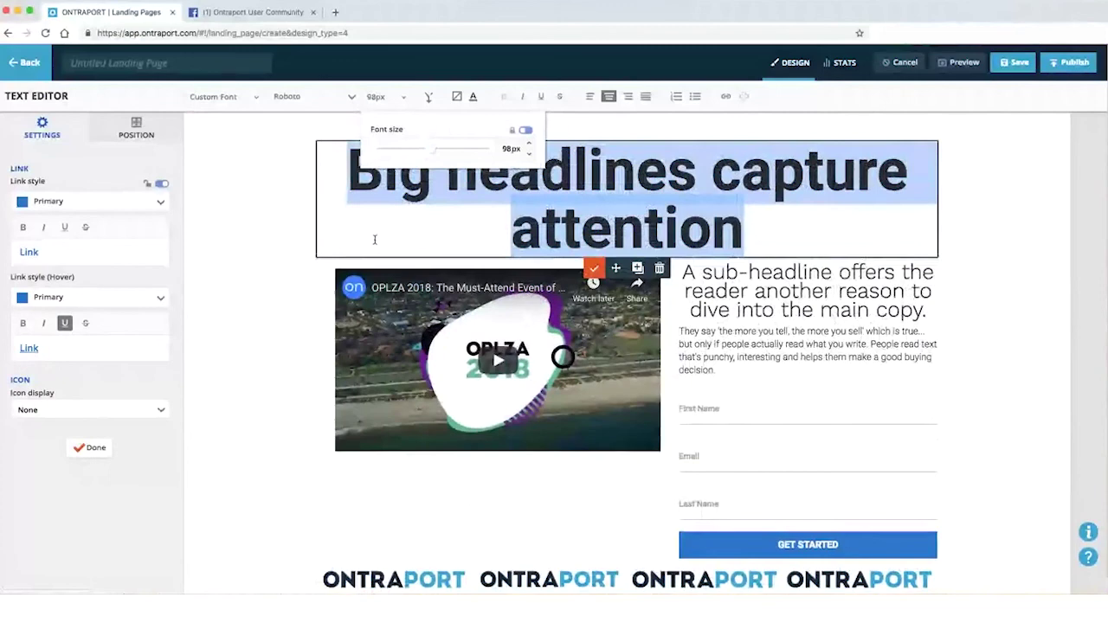
{"action": "left_click", "coordinate": [354, 256]}
{"action": "left_click", "coordinate": [967, 96]}
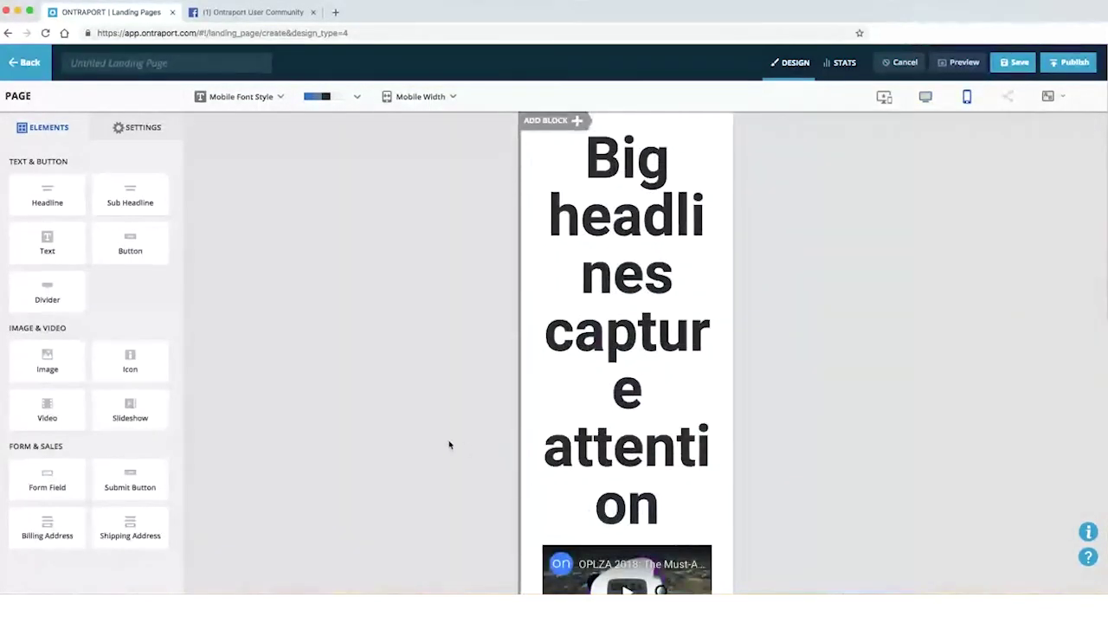
{"action": "left_click", "coordinate": [925, 96]}
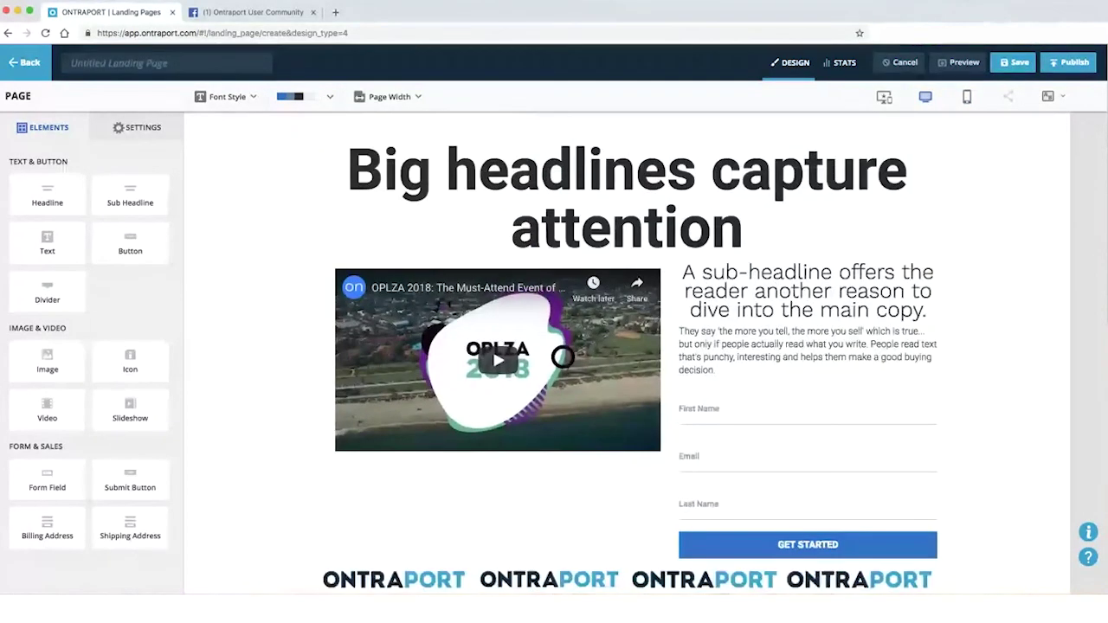
{"action": "left_click", "coordinate": [967, 96]}
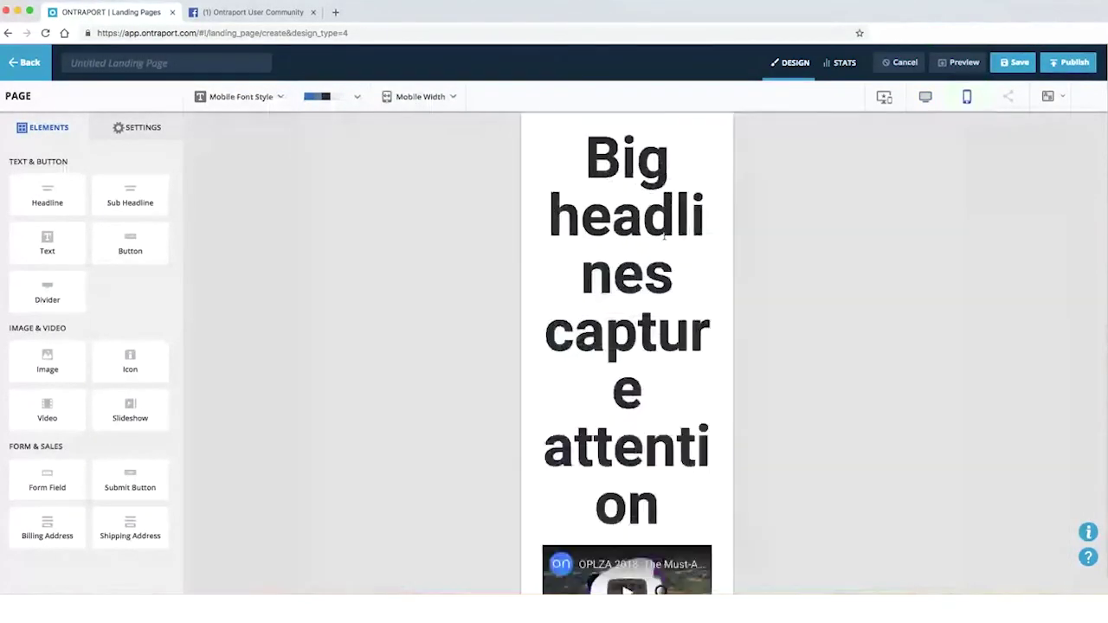
{"action": "right_click", "coordinate": [561, 472]}
{"action": "left_click", "coordinate": [555, 457]}
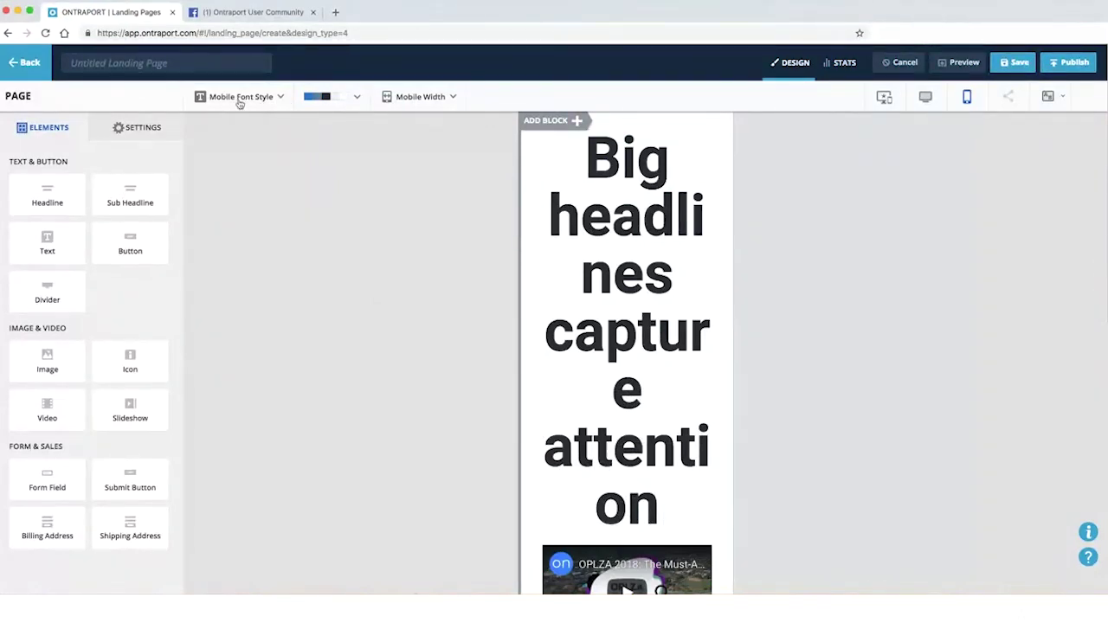
{"action": "left_click", "coordinate": [926, 96]}
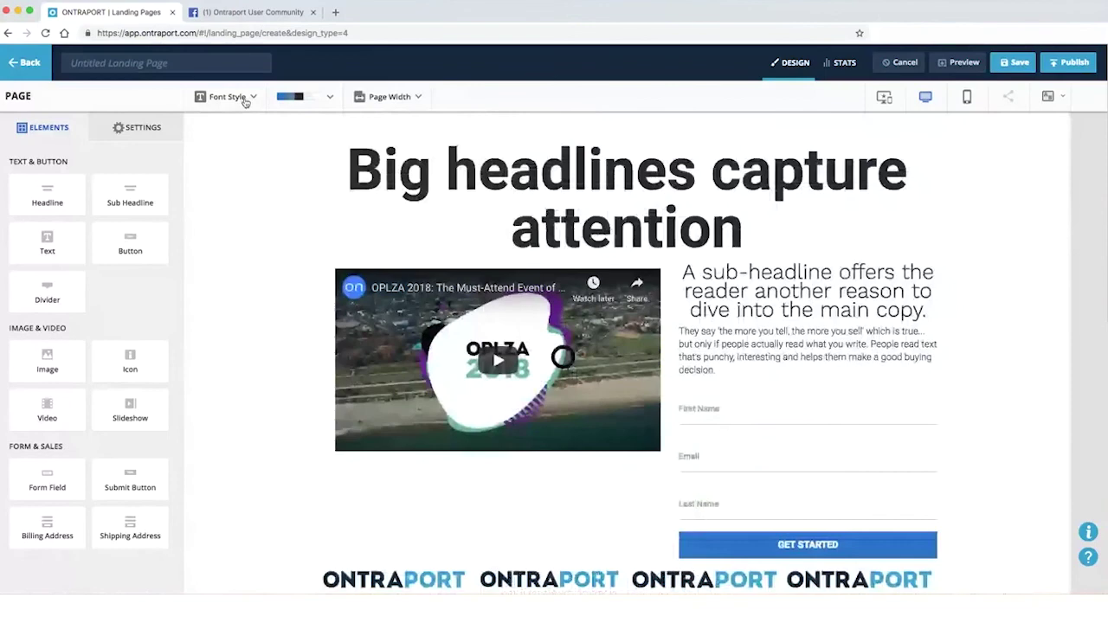
{"action": "left_click", "coordinate": [967, 97]}
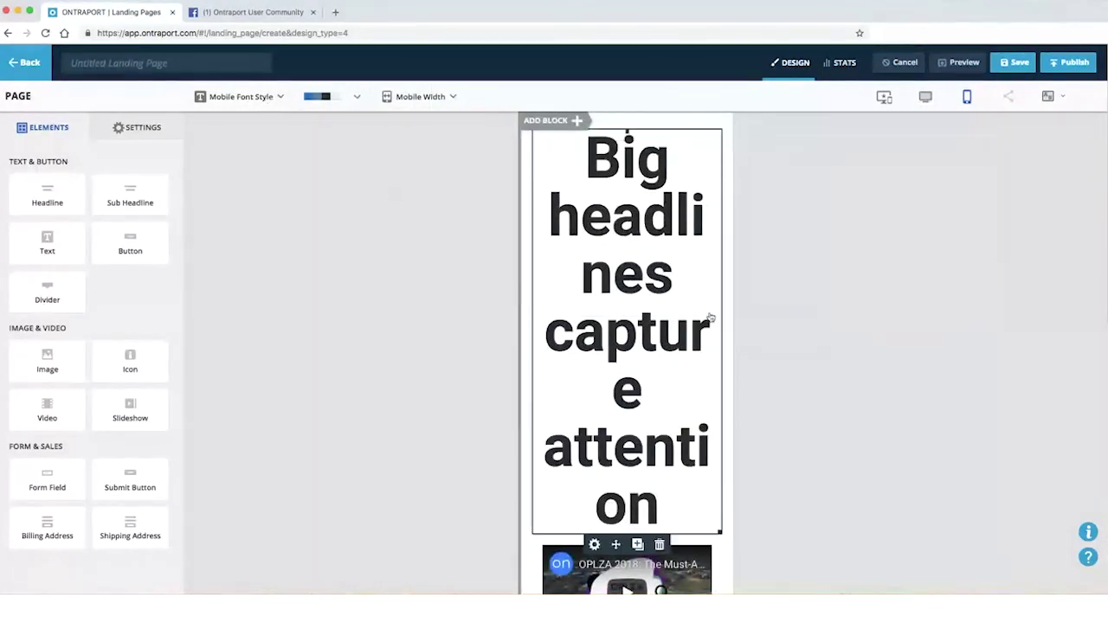
Reduce the size and weight of the mobile Headline font style and save it.
{"action": "left_click", "coordinate": [281, 98]}
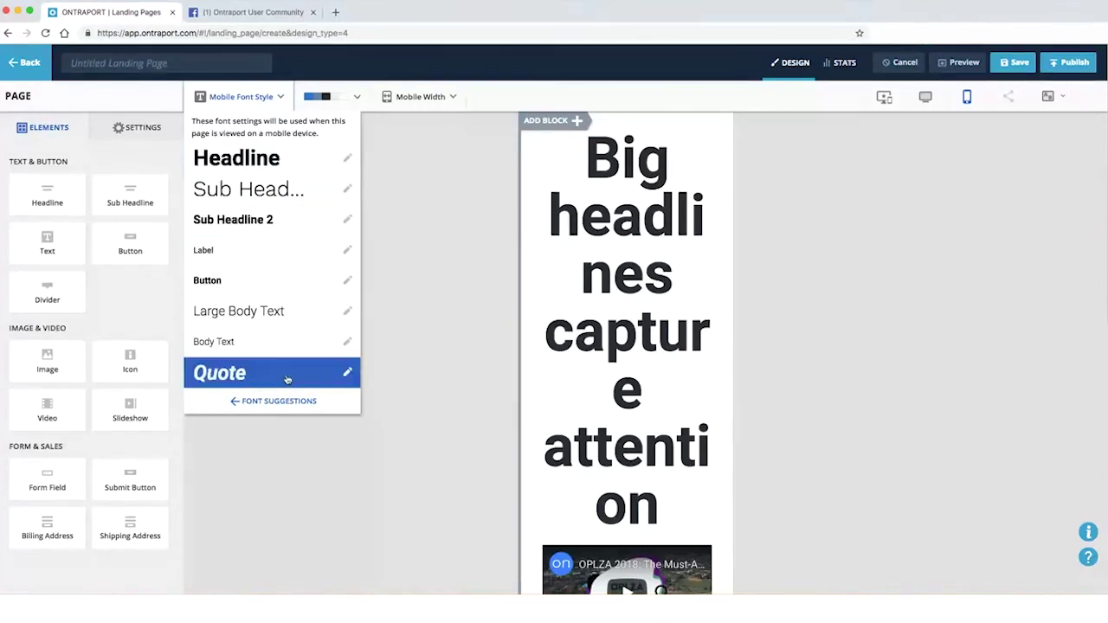
{"action": "left_click", "coordinate": [349, 159]}
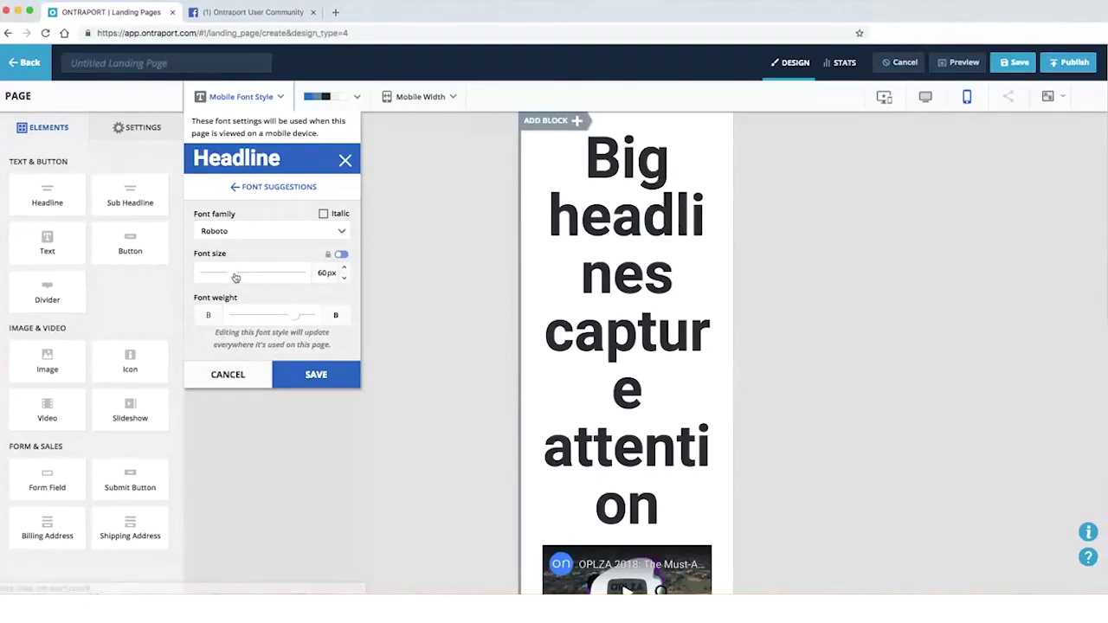
{"action": "left_click_drag", "start_coordinate": [238, 274], "coordinate": [228, 274]}
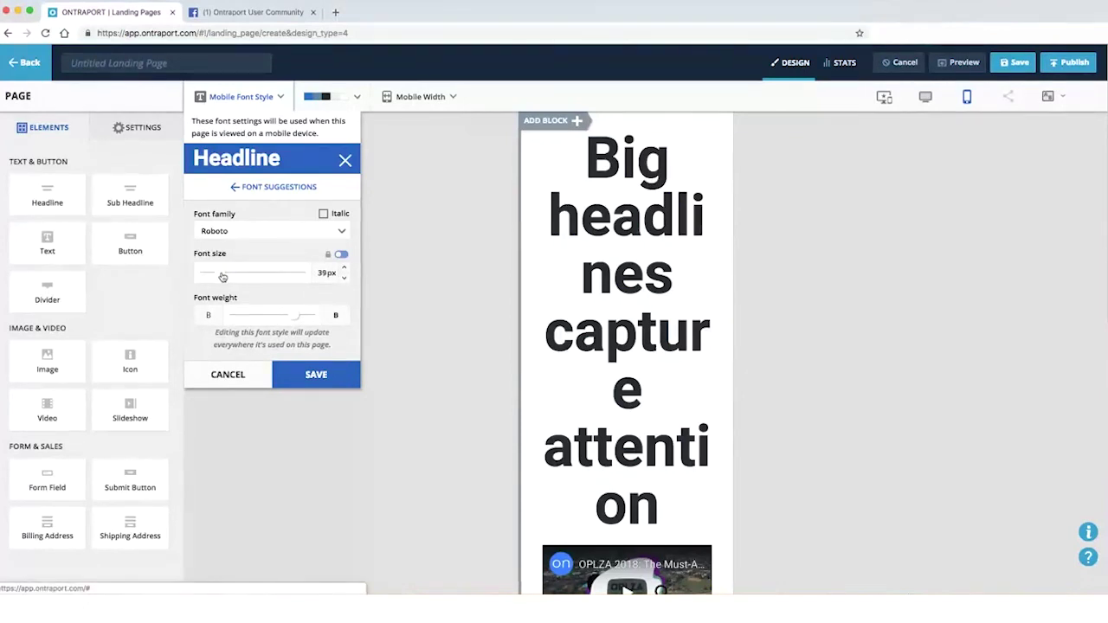
{"action": "left_click_drag", "start_coordinate": [296, 320], "coordinate": [268, 315]}
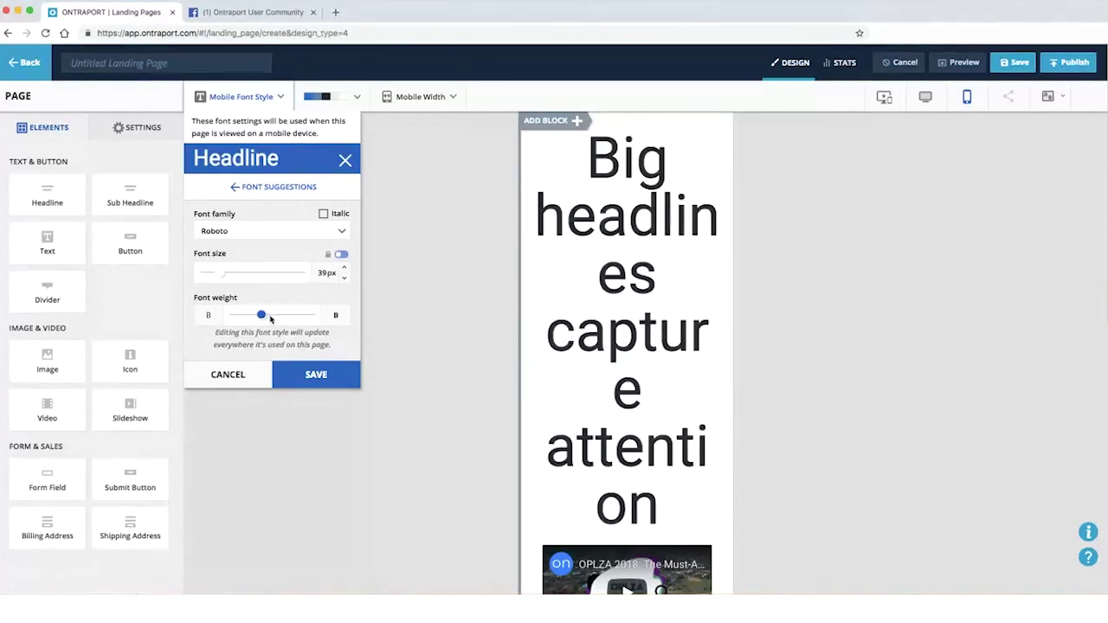
{"action": "left_click_drag", "start_coordinate": [226, 277], "coordinate": [226, 277]}
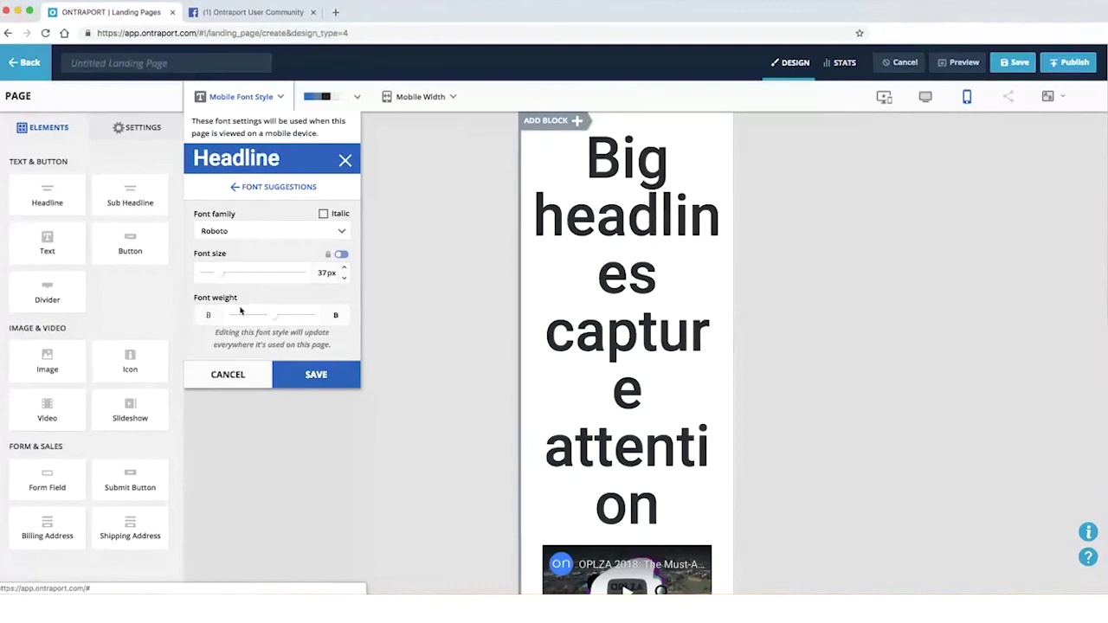
{"action": "left_click", "coordinate": [316, 374]}
{"action": "left_click", "coordinate": [404, 237]}
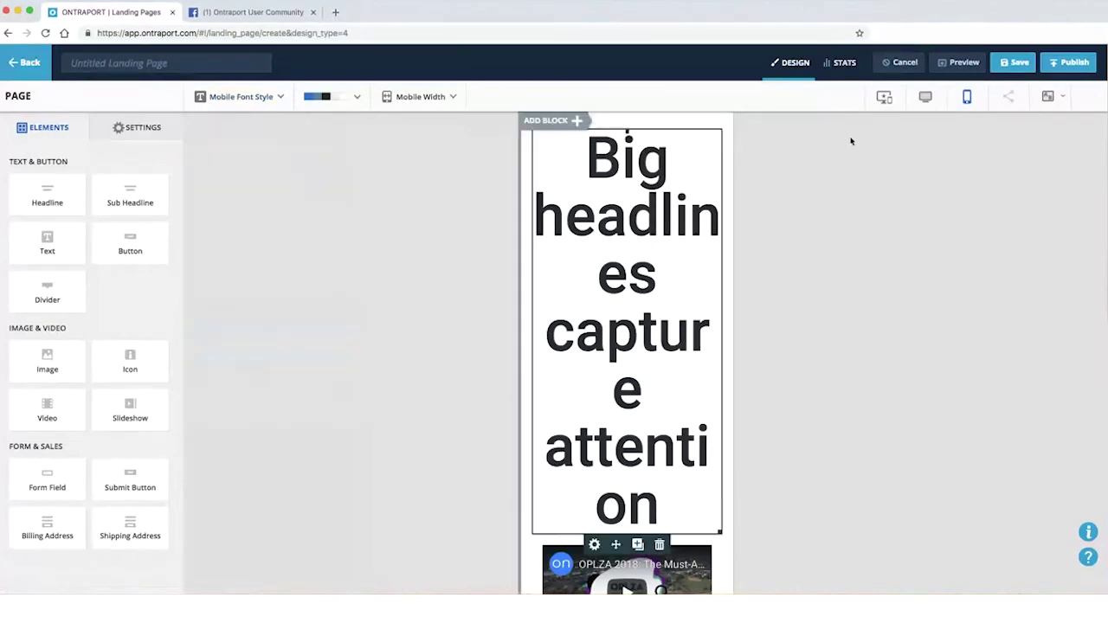
Compare desktop and mobile layouts, then reopen the mobile Headline style and toggle separate line height.
{"action": "left_click", "coordinate": [925, 96]}
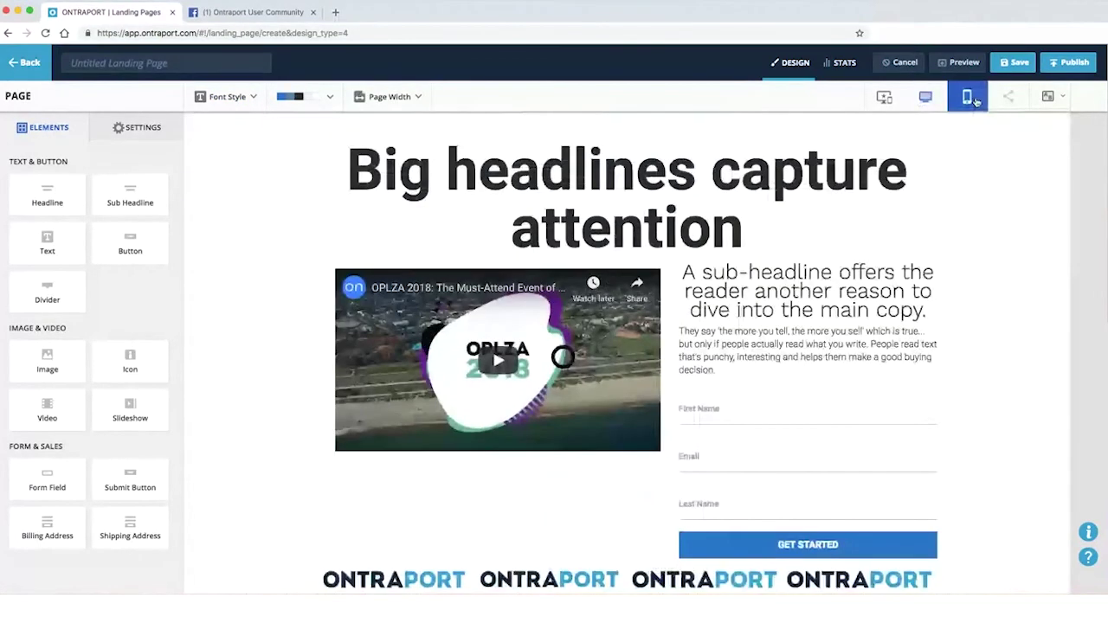
{"action": "left_click", "coordinate": [967, 97]}
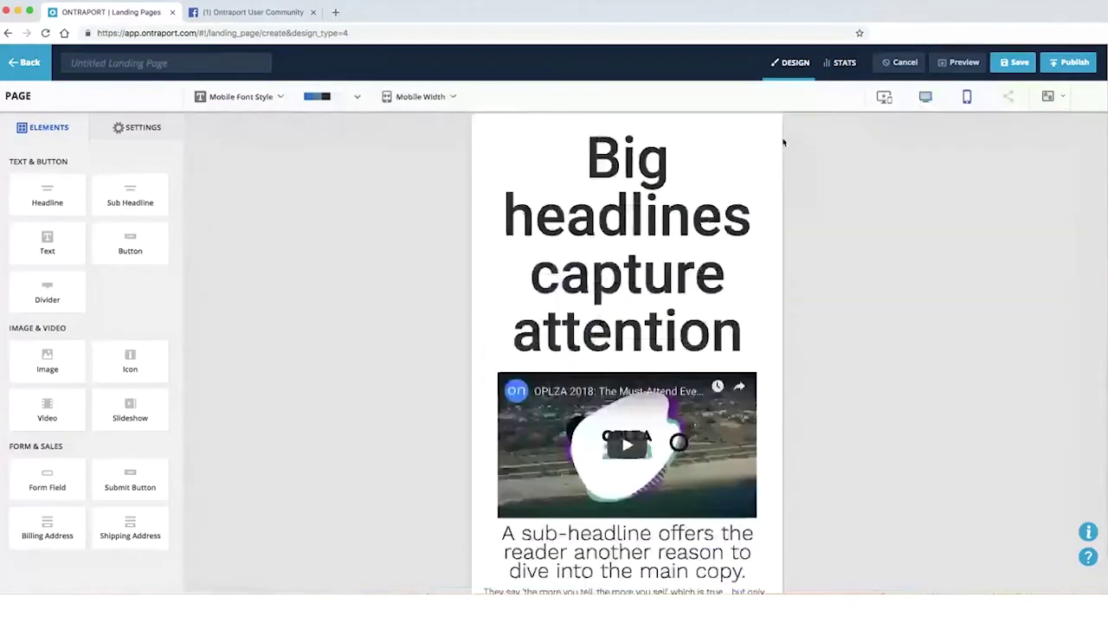
{"action": "left_click", "coordinate": [240, 97]}
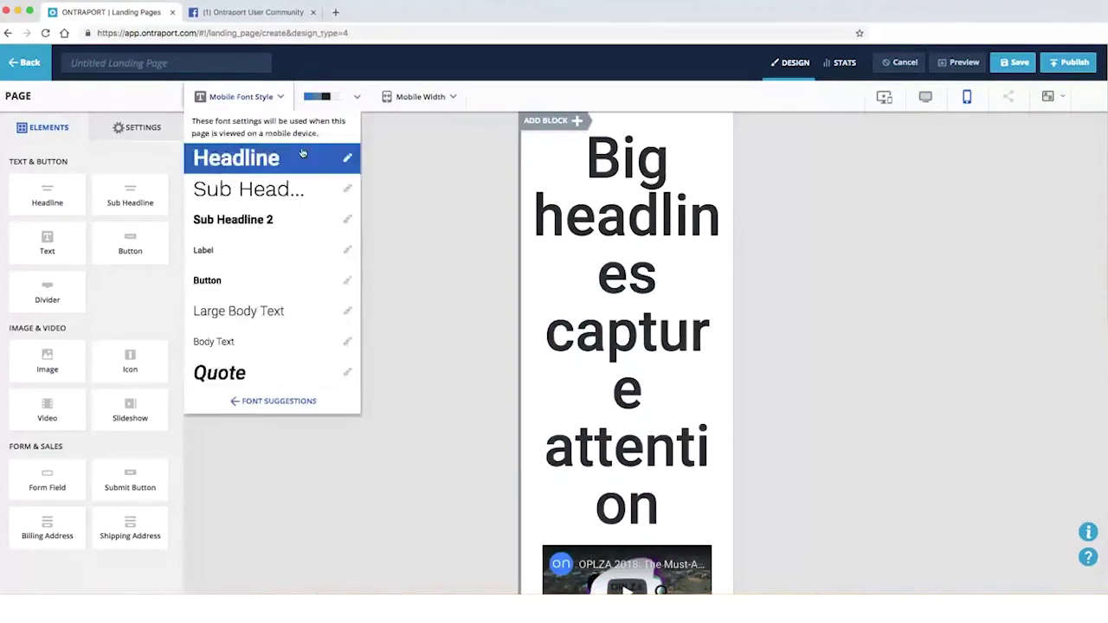
{"action": "left_click", "coordinate": [348, 158]}
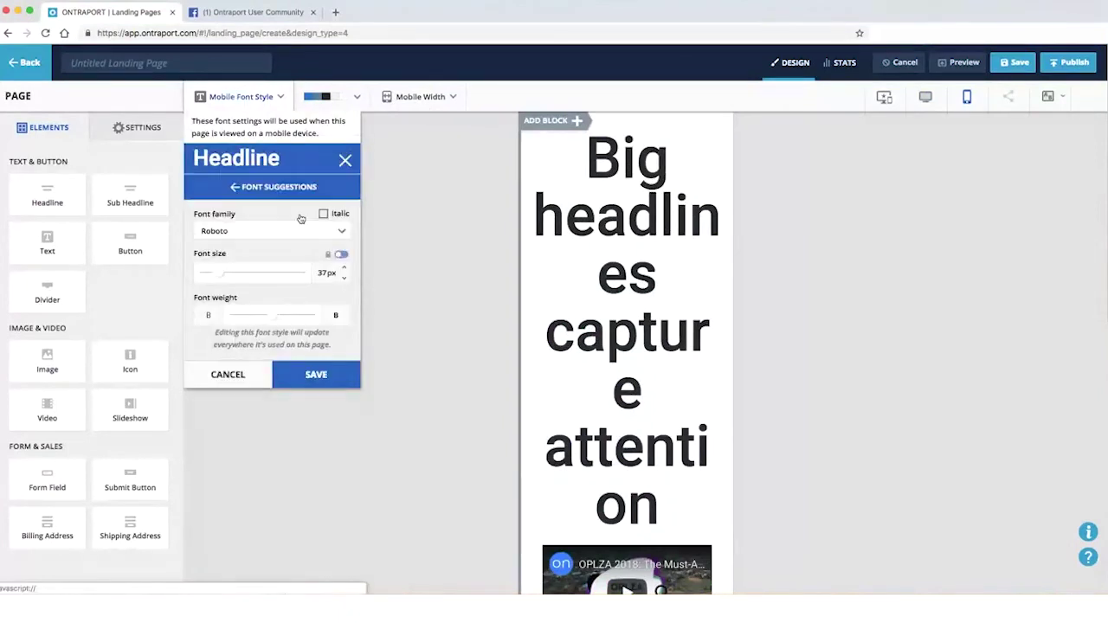
{"action": "left_click", "coordinate": [342, 255]}
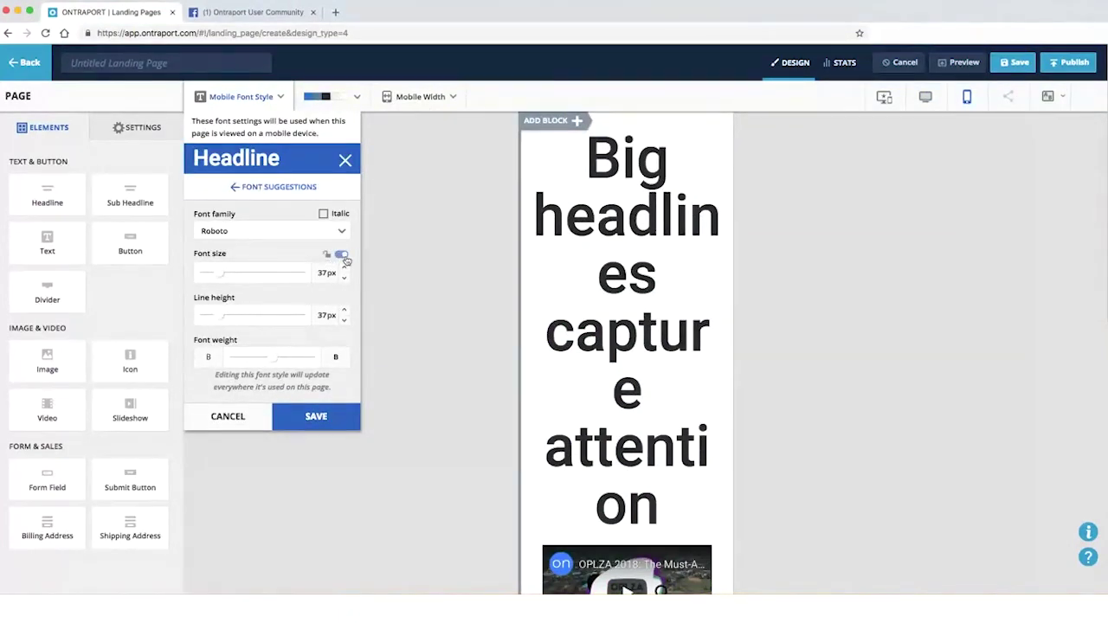
{"action": "left_click", "coordinate": [342, 255]}
Try Sacramento and Vast Shadow, then set the mobile Headline font to Roboto and save.
{"action": "left_click", "coordinate": [271, 231]}
{"action": "left_click", "coordinate": [264, 288]}
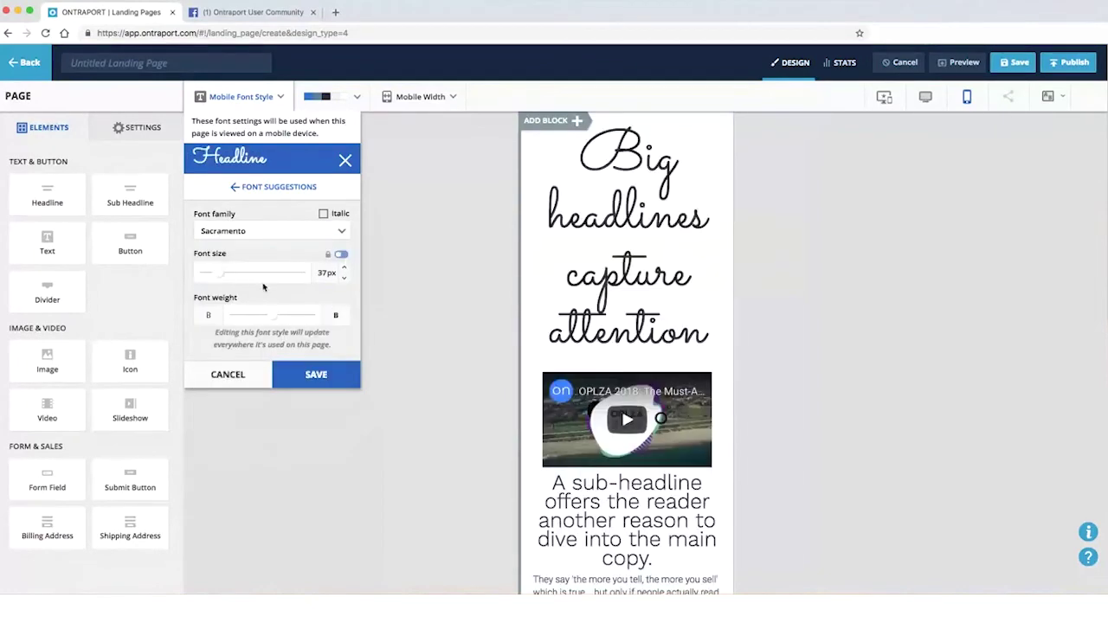
{"action": "left_click", "coordinate": [264, 234]}
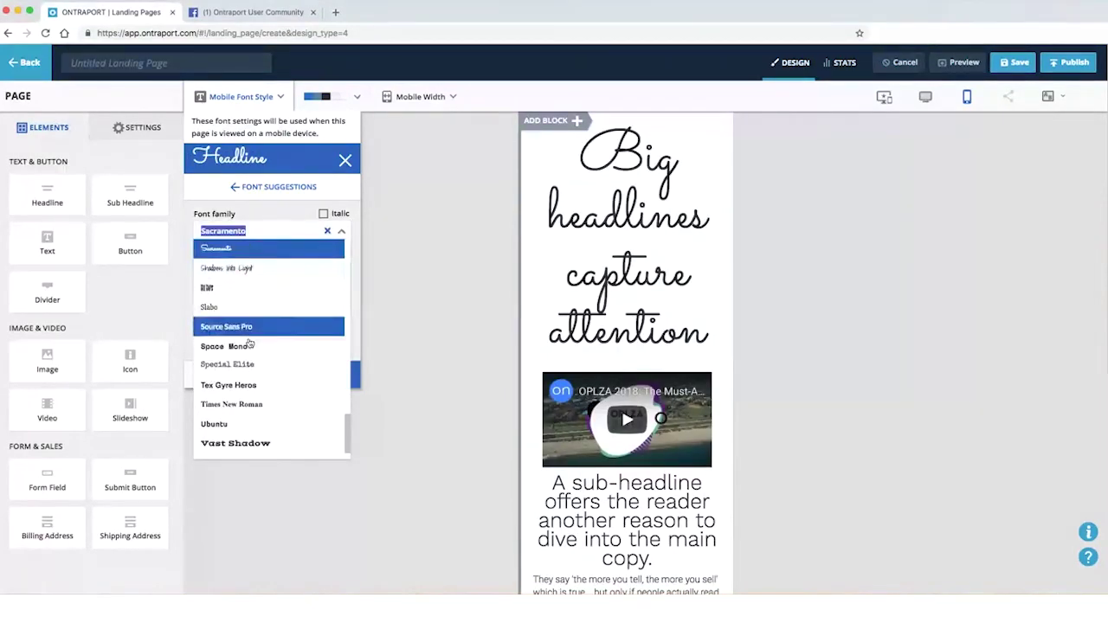
{"action": "left_click", "coordinate": [261, 446]}
{"action": "left_click", "coordinate": [251, 231]}
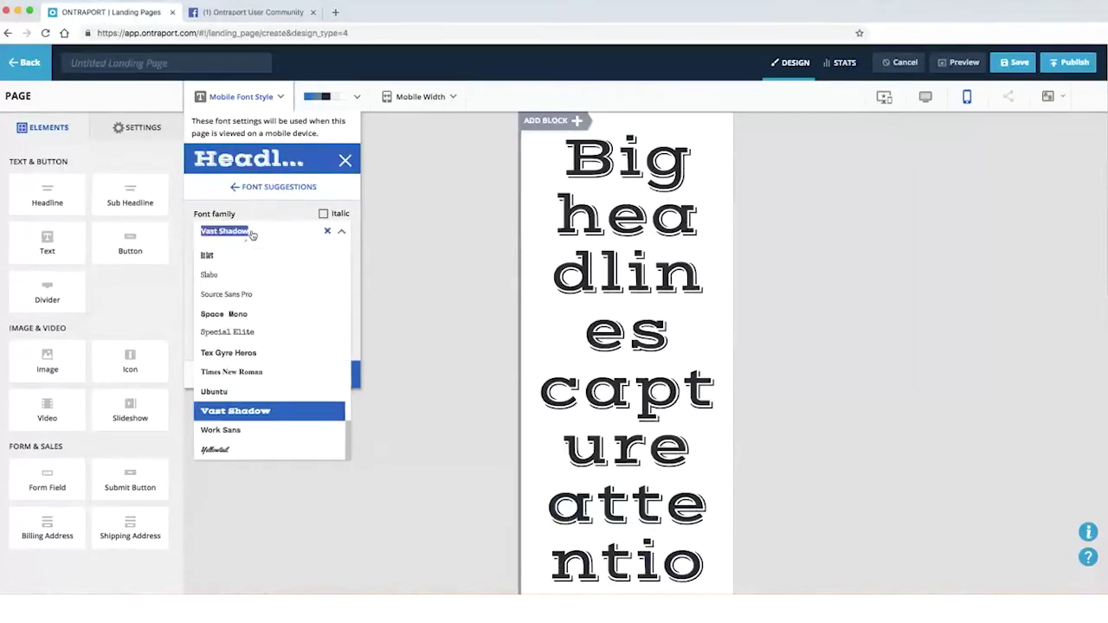
{"action": "double_click", "coordinate": [251, 234]}
{"action": "type", "text": "Robo"}
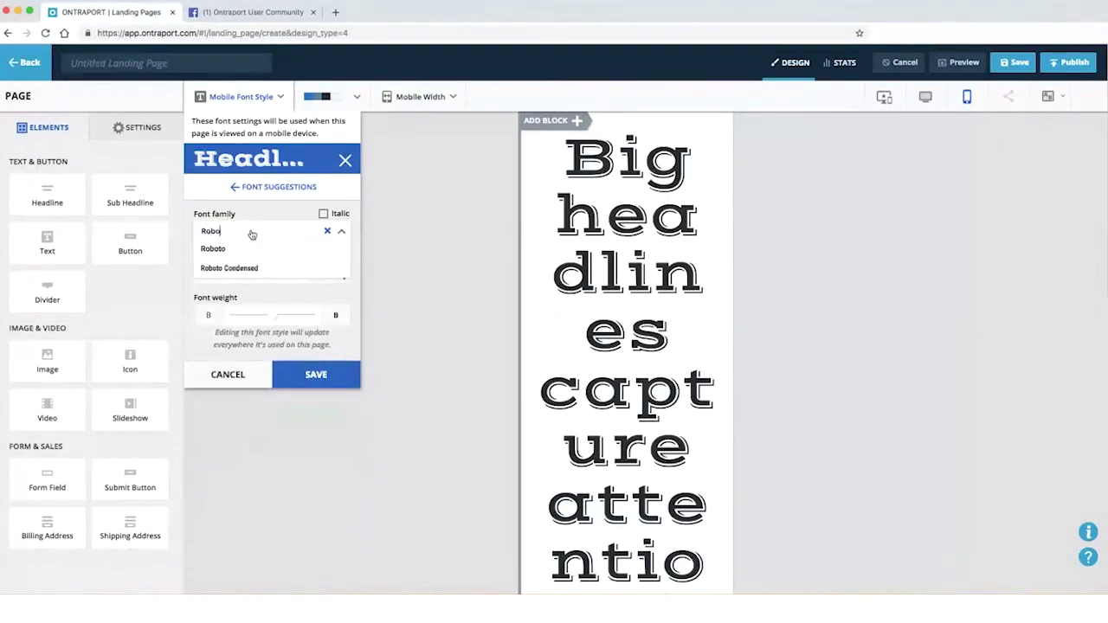
{"action": "key", "text": "Down"}
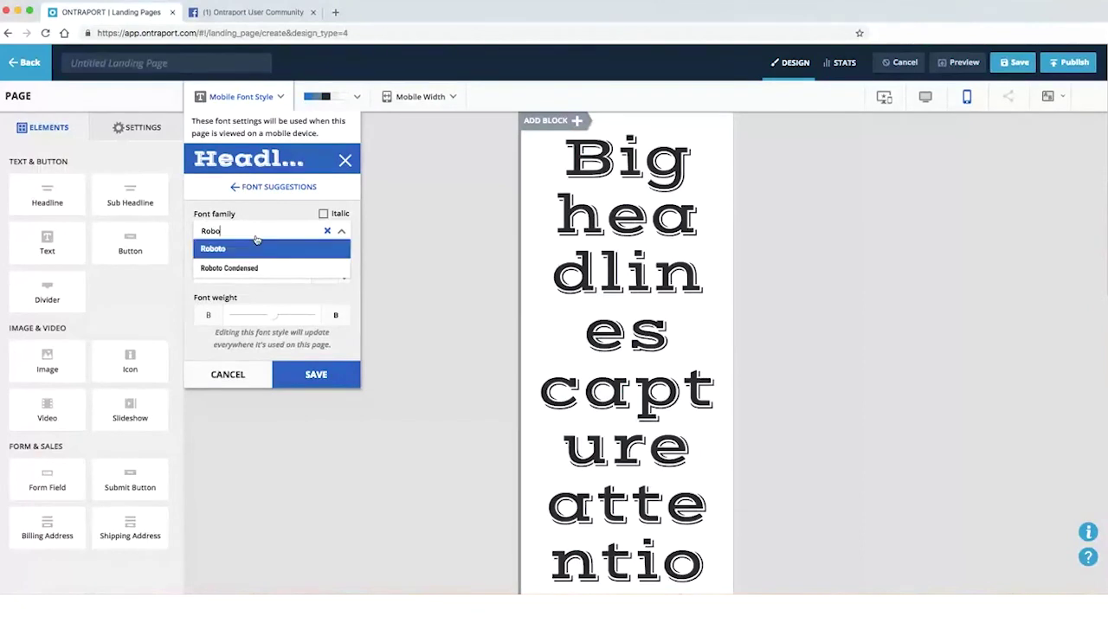
{"action": "key", "text": "Return"}
{"action": "left_click", "coordinate": [317, 375]}
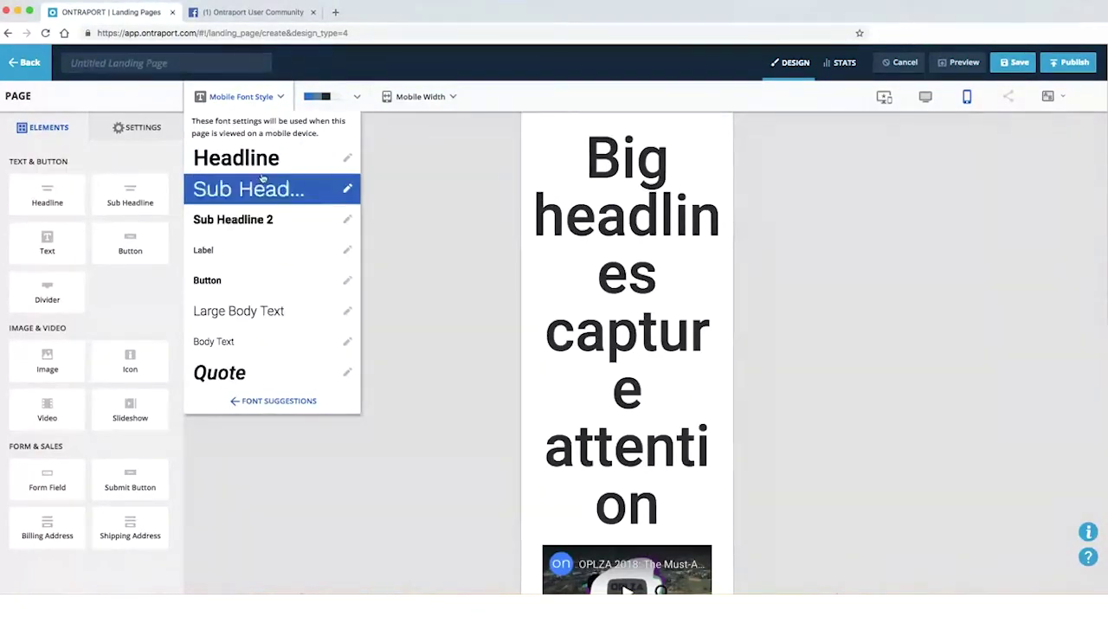
Set the big headline's mobile font size to 49px and compare the desktop and mobile layouts.
{"action": "left_click", "coordinate": [603, 290]}
{"action": "double_click", "coordinate": [604, 290]}
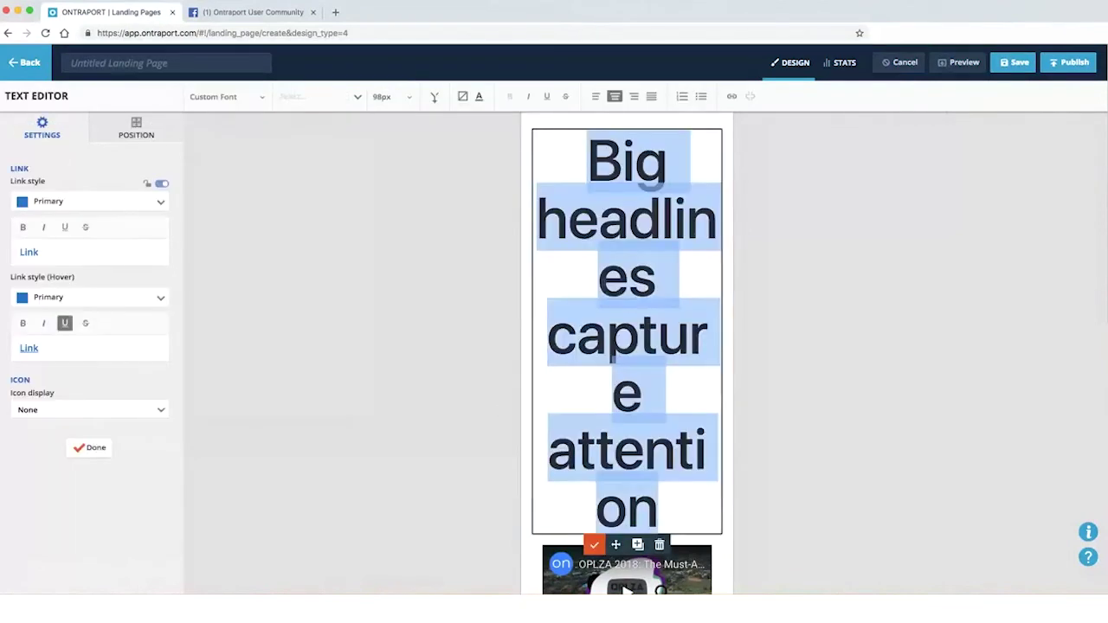
{"action": "left_click", "coordinate": [396, 100]}
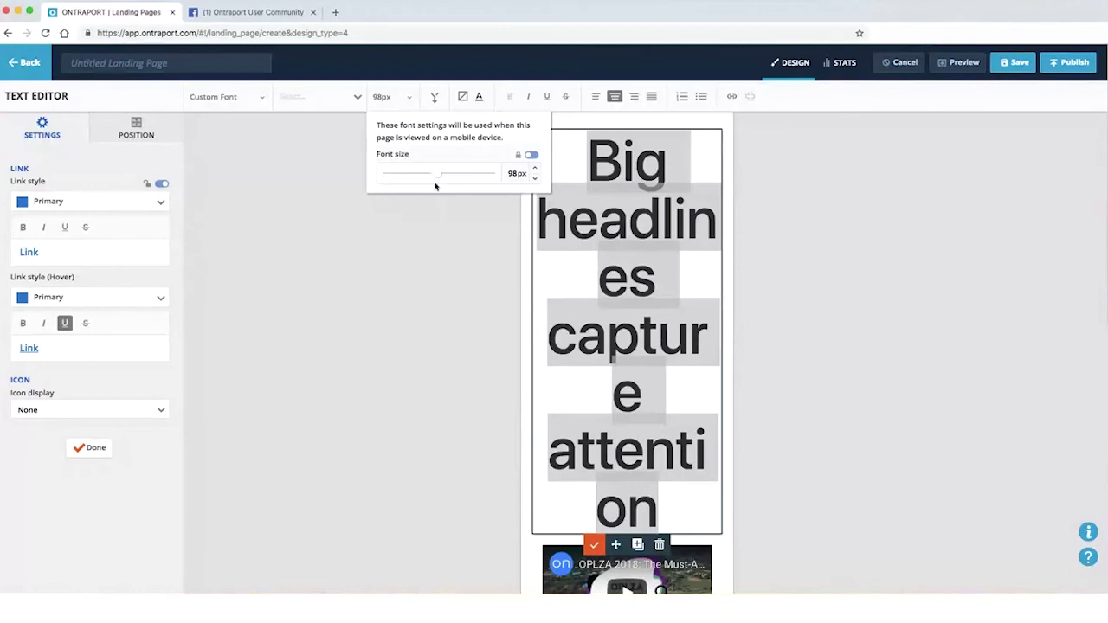
{"action": "left_click_drag", "start_coordinate": [438, 178], "coordinate": [412, 174]}
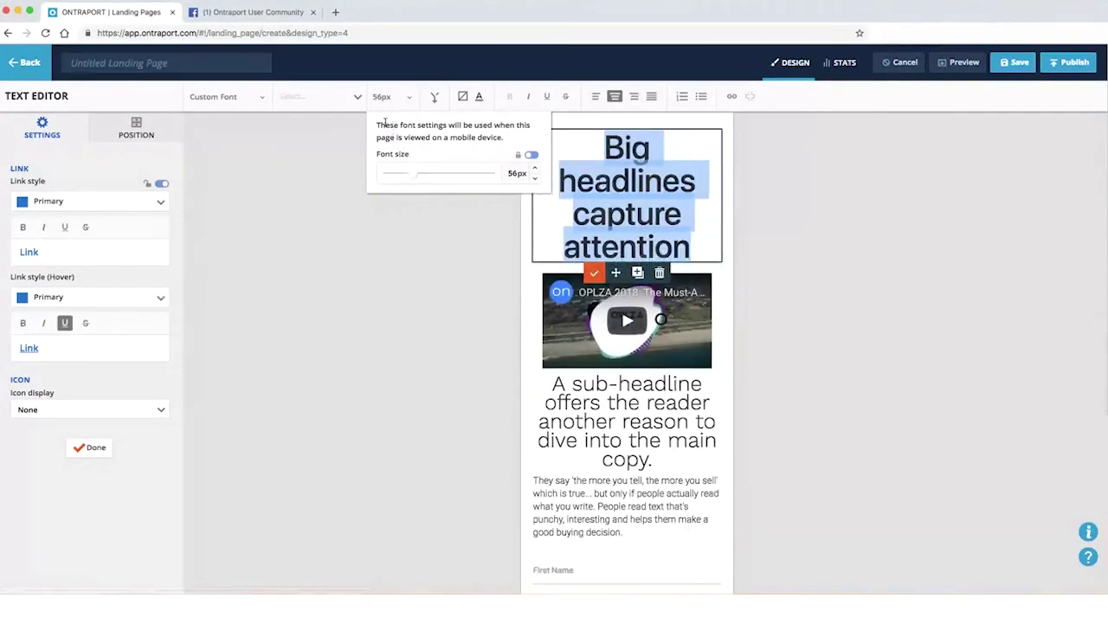
{"action": "left_click_drag", "start_coordinate": [385, 124], "coordinate": [463, 136]}
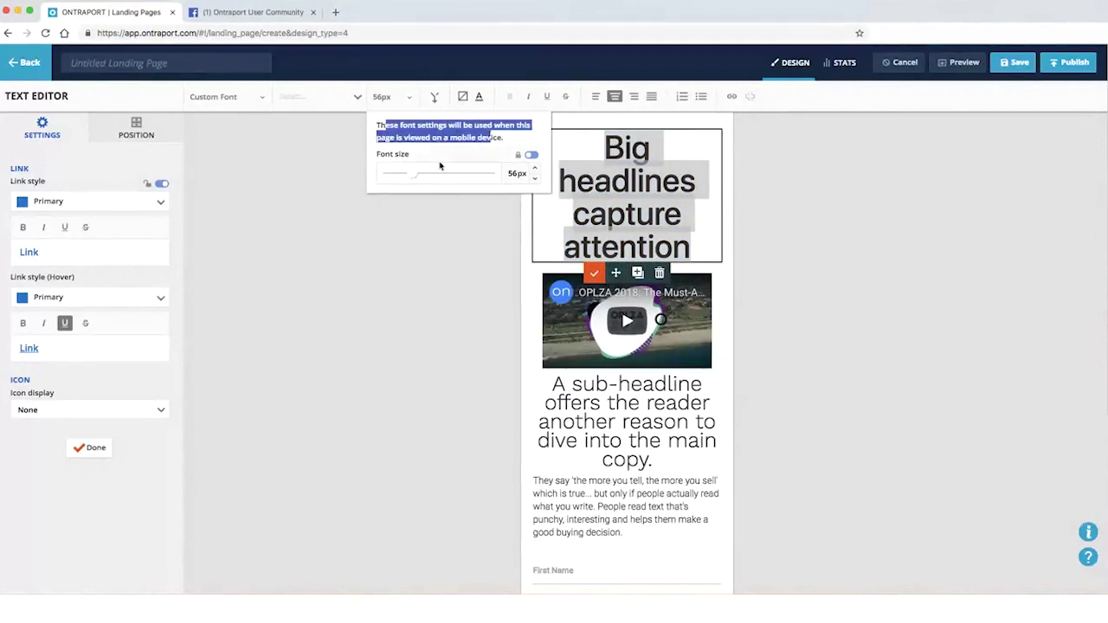
{"action": "left_click_drag", "start_coordinate": [415, 173], "coordinate": [411, 175]}
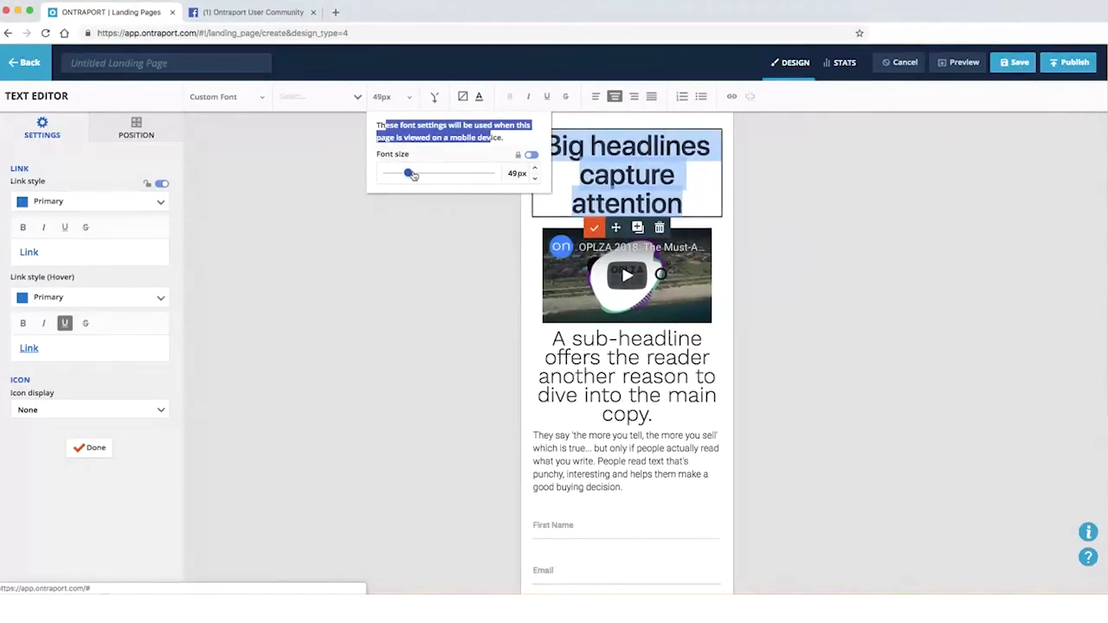
{"action": "left_click", "coordinate": [446, 228]}
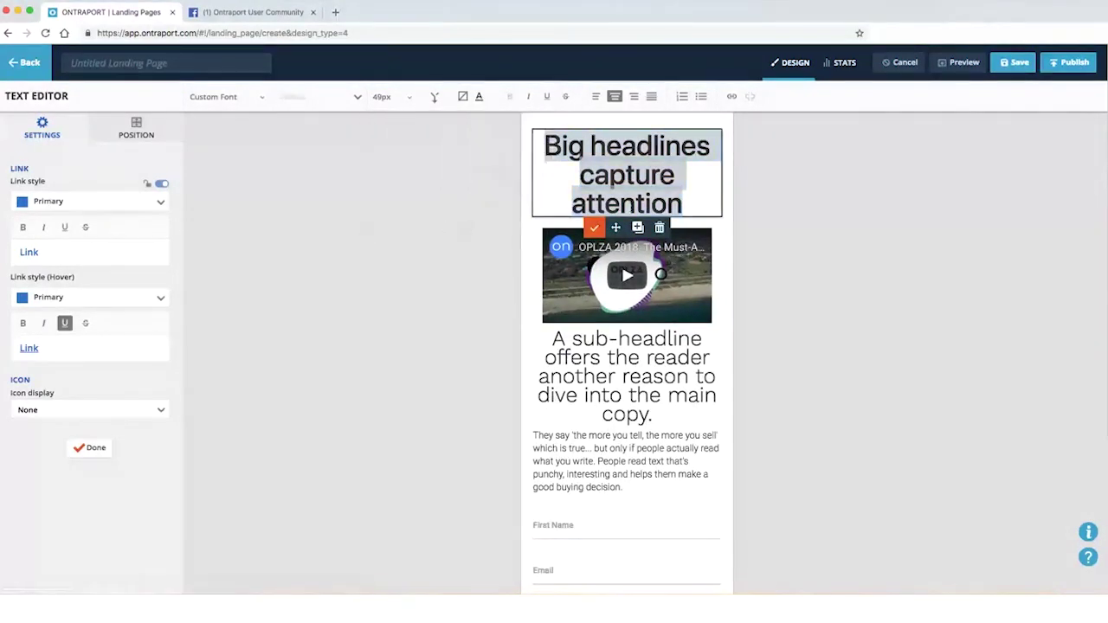
{"action": "left_click", "coordinate": [594, 228]}
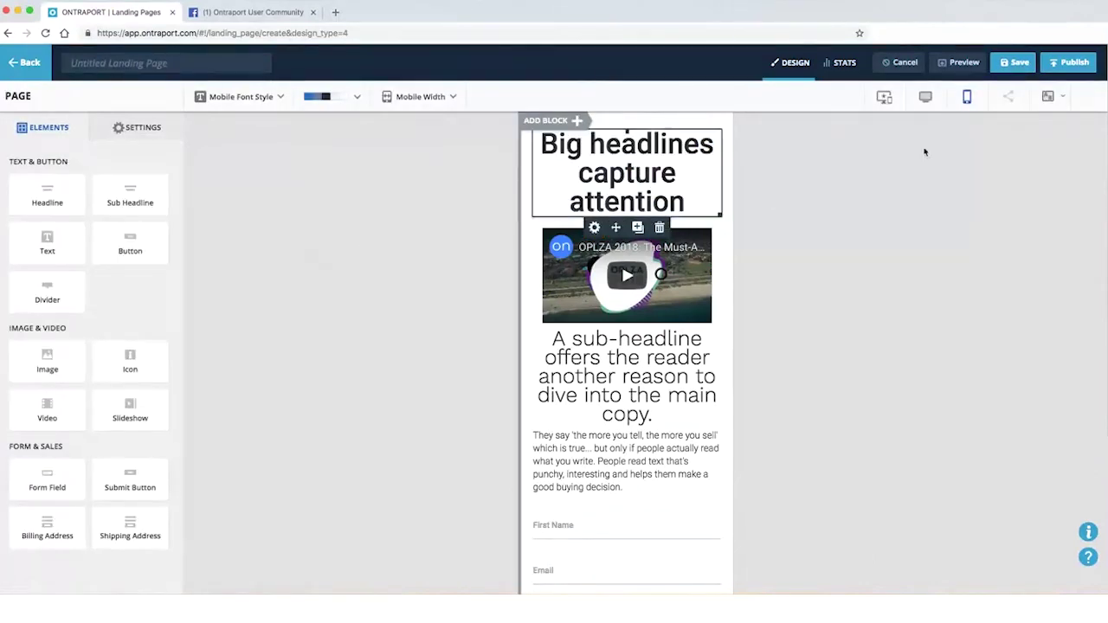
{"action": "left_click", "coordinate": [940, 103]}
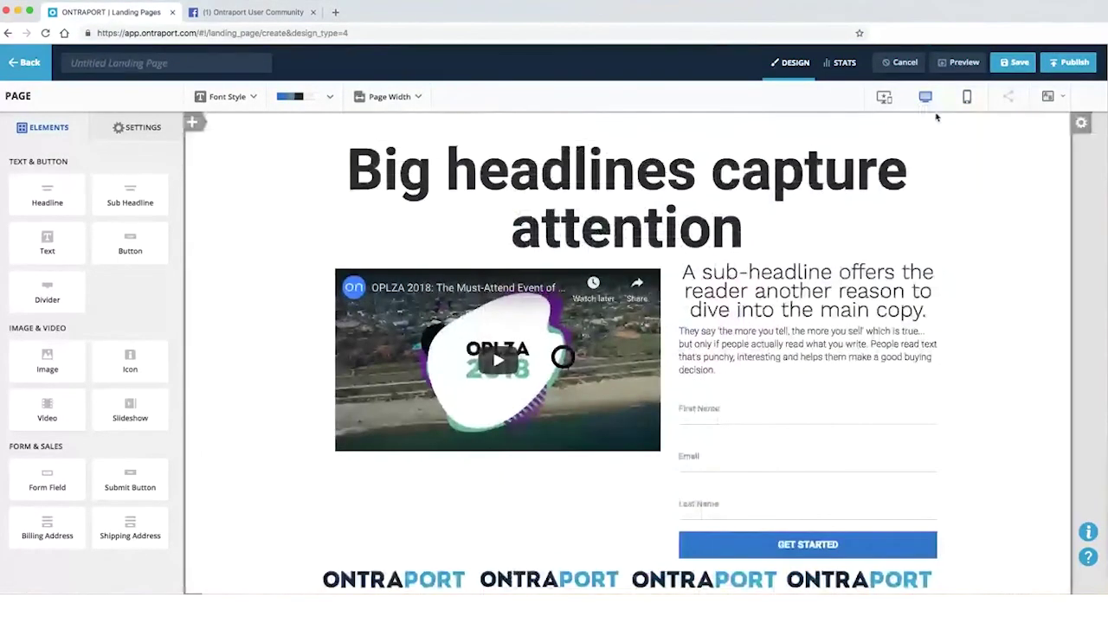
{"action": "left_click", "coordinate": [968, 98]}
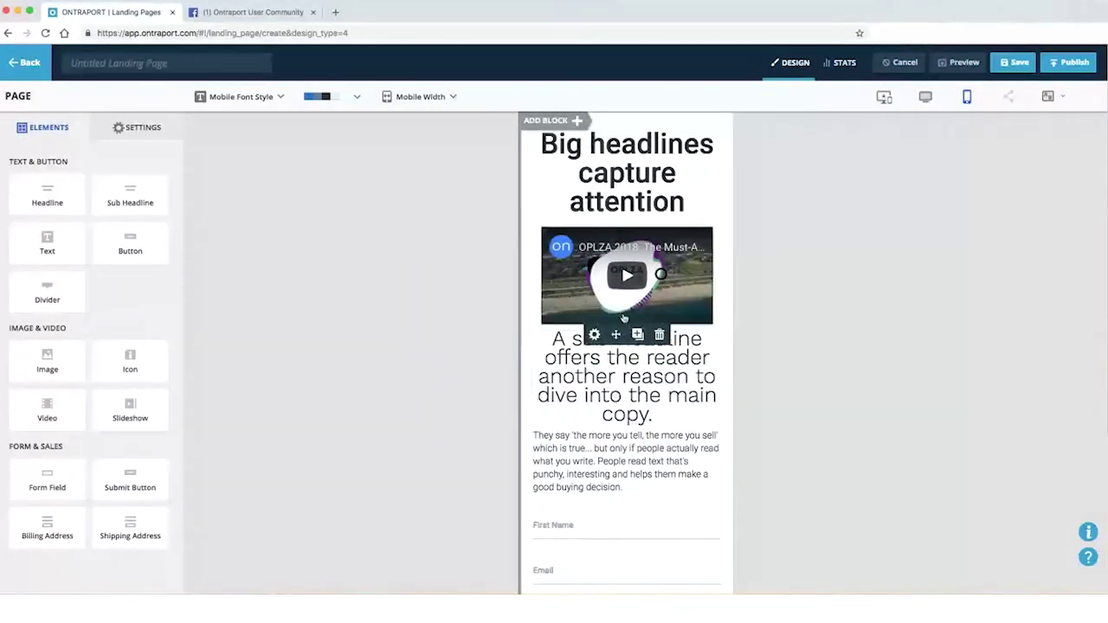
Set the sub-headline's mobile font size to 20px and compare the desktop and mobile layouts.
{"action": "double_click", "coordinate": [635, 395]}
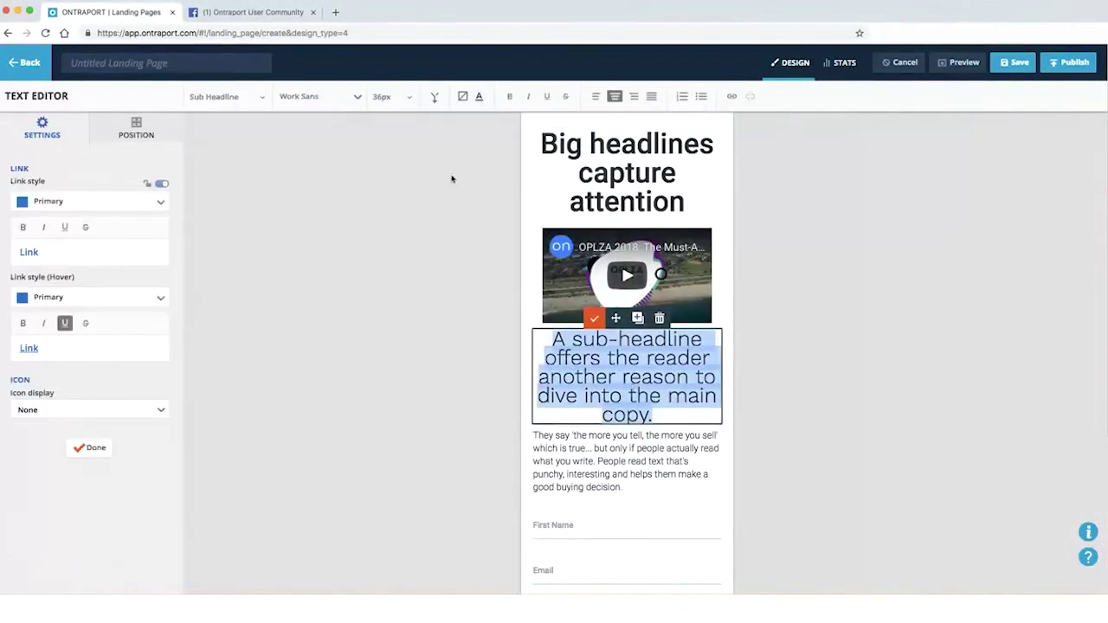
{"action": "left_click", "coordinate": [394, 97]}
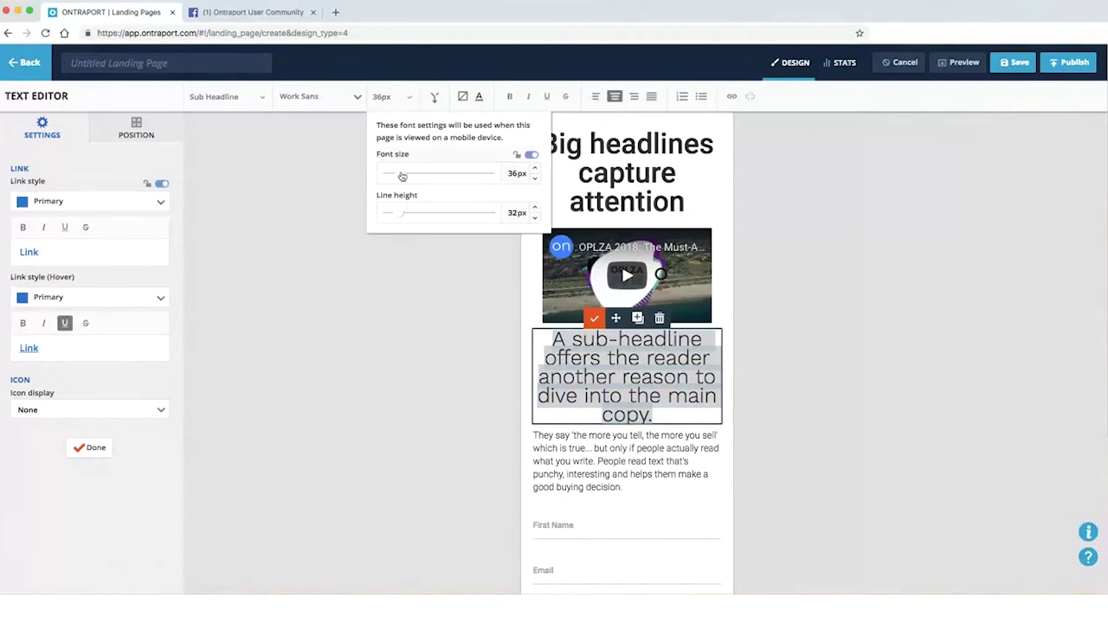
{"action": "left_click_drag", "start_coordinate": [402, 176], "coordinate": [392, 214]}
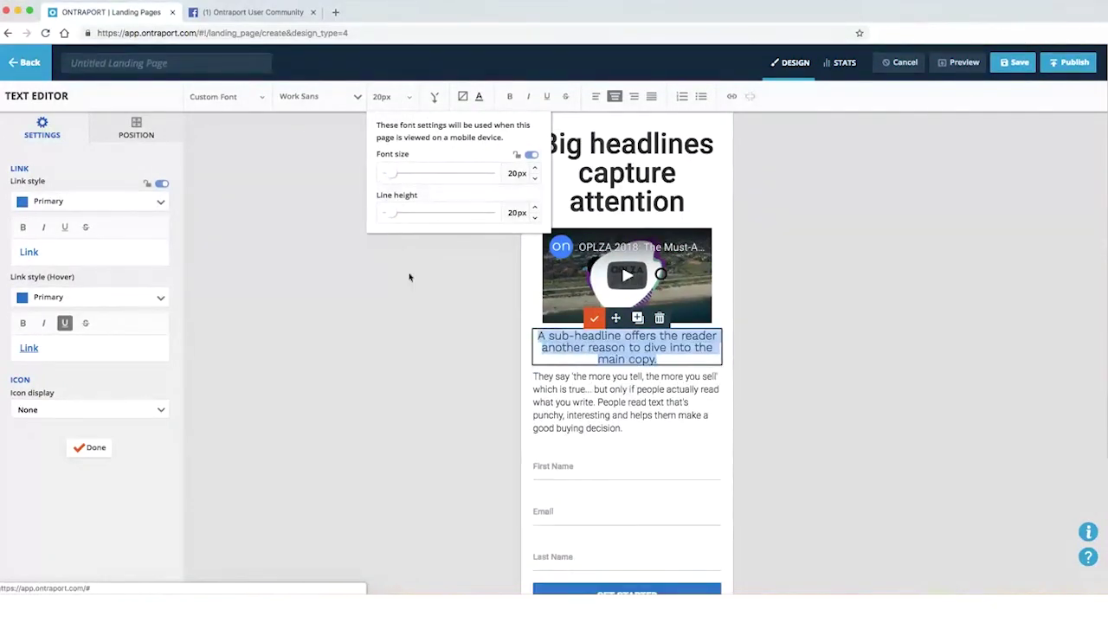
{"action": "left_click", "coordinate": [841, 128]}
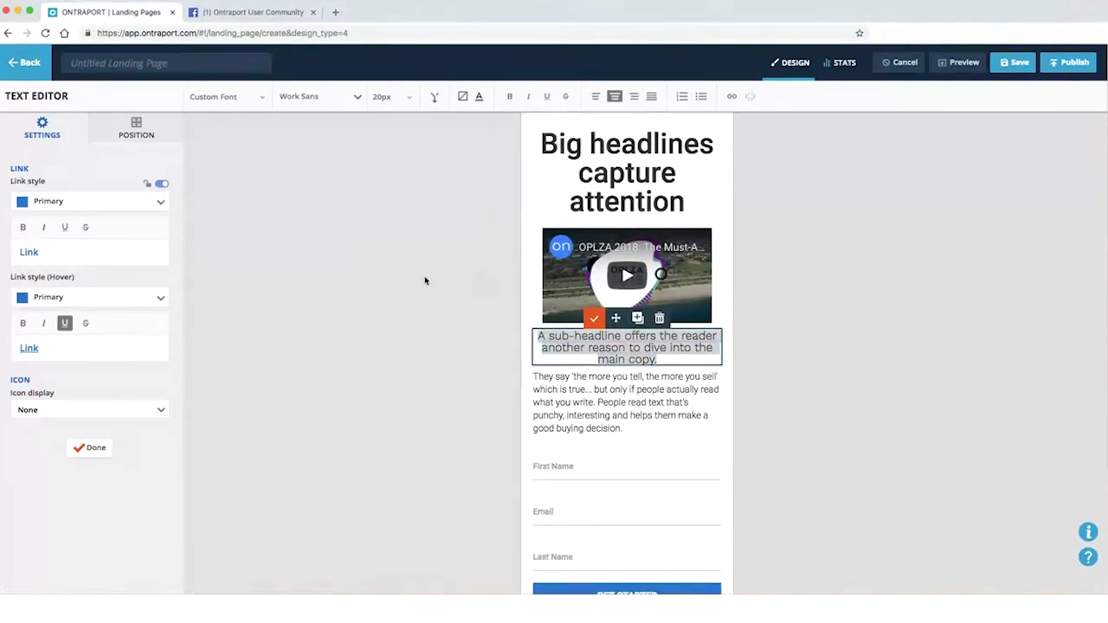
{"action": "left_click", "coordinate": [597, 319]}
{"action": "left_click", "coordinate": [928, 99]}
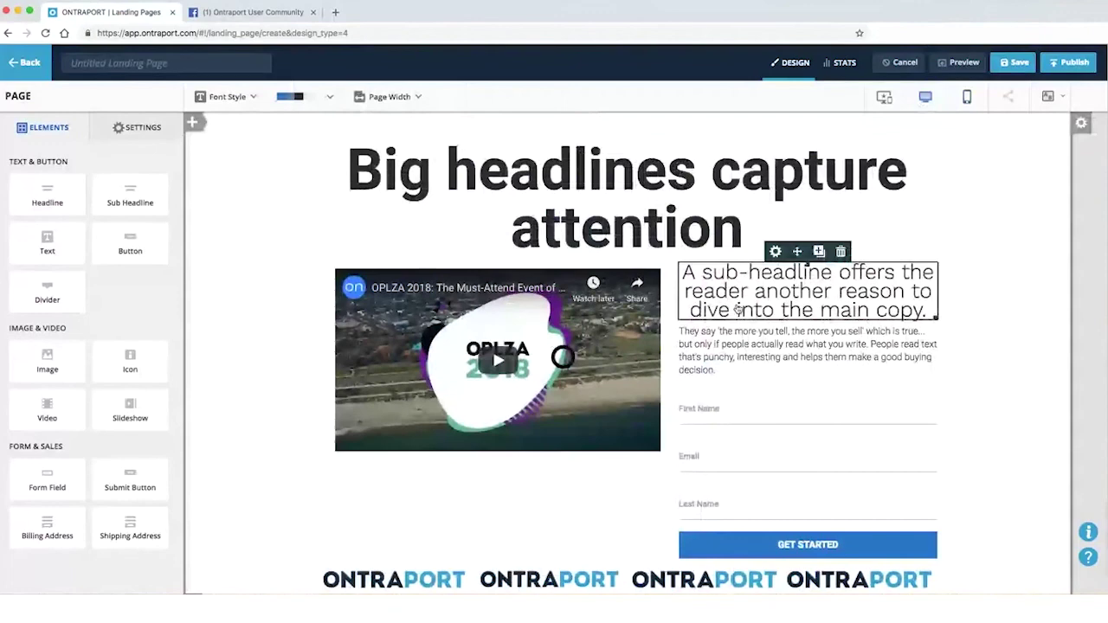
{"action": "left_click", "coordinate": [968, 96]}
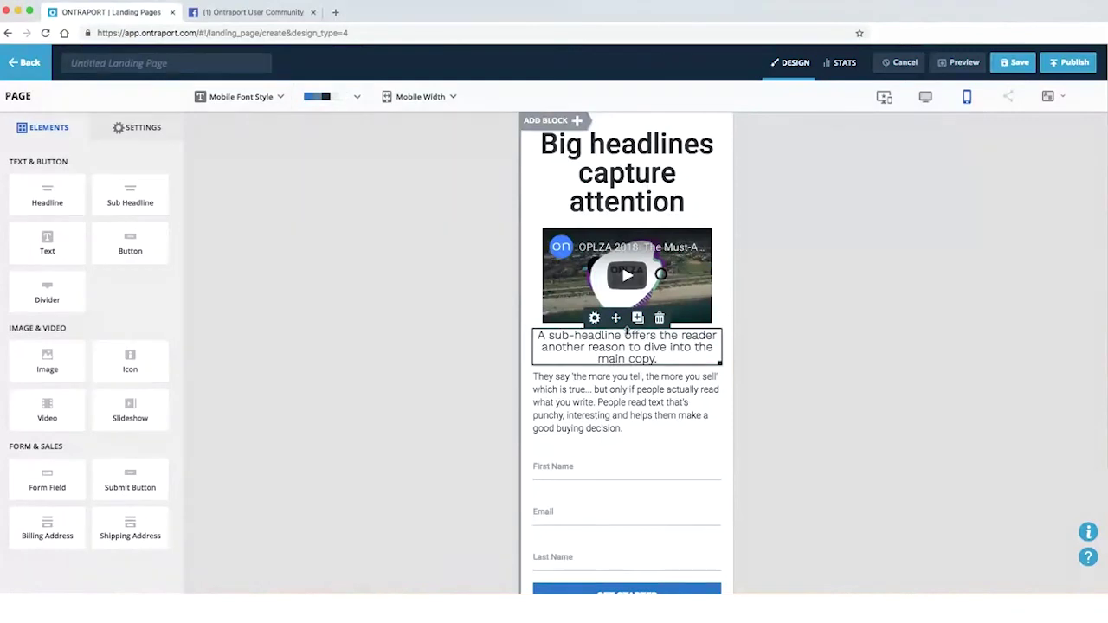
Try 75px side padding on the sub-headline, reset it to 0px, and set a 20px mobile top margin.
{"action": "double_click", "coordinate": [561, 338]}
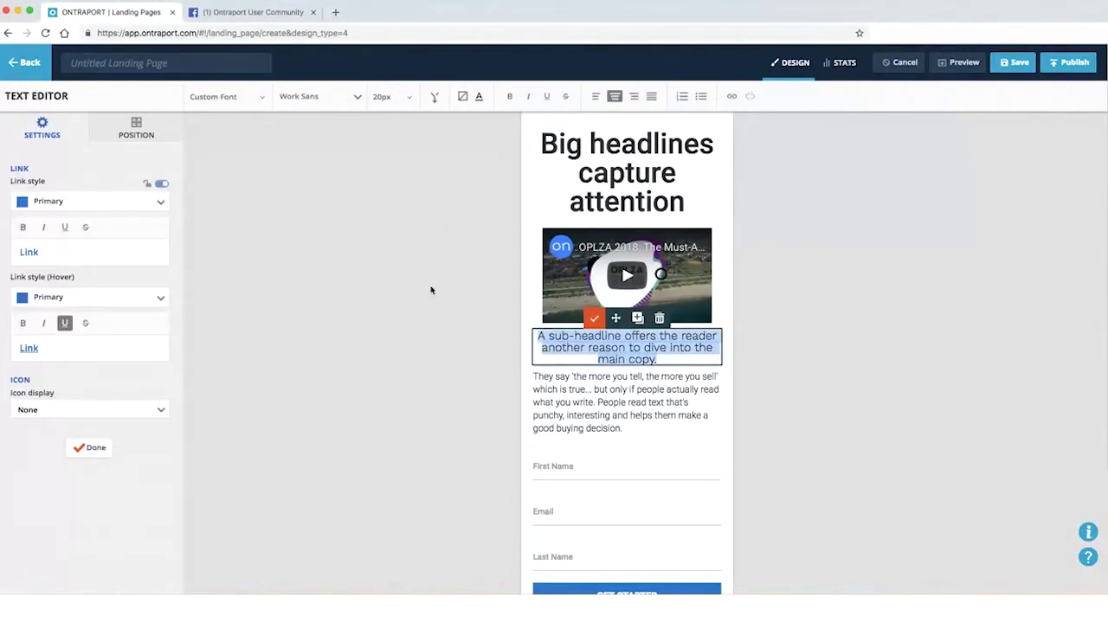
{"action": "left_click", "coordinate": [143, 135]}
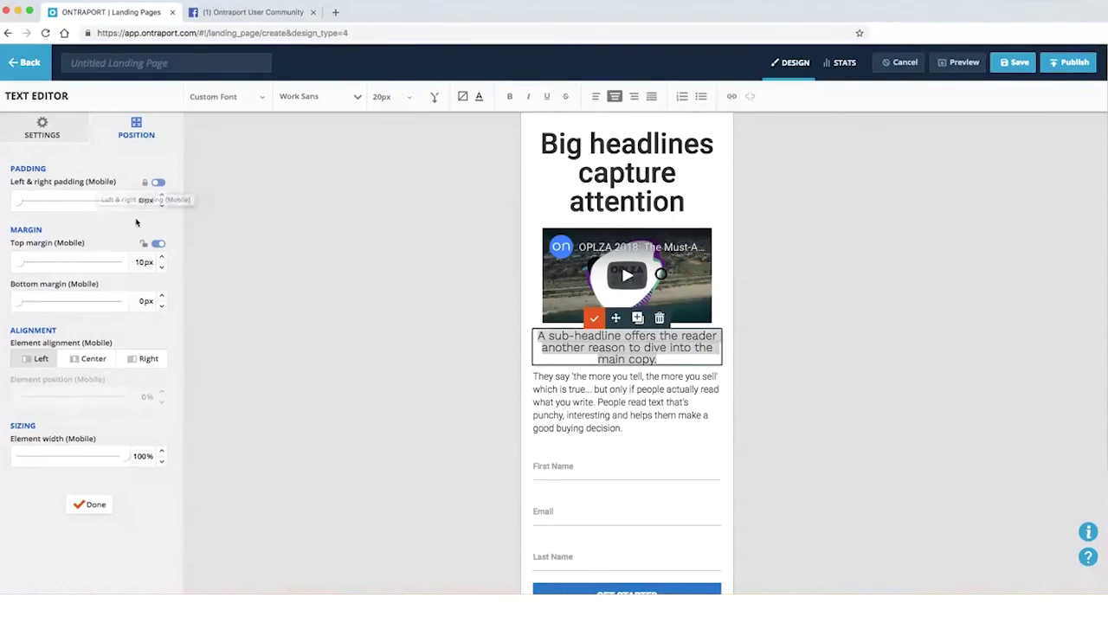
{"action": "left_click_drag", "start_coordinate": [22, 206], "coordinate": [38, 207]}
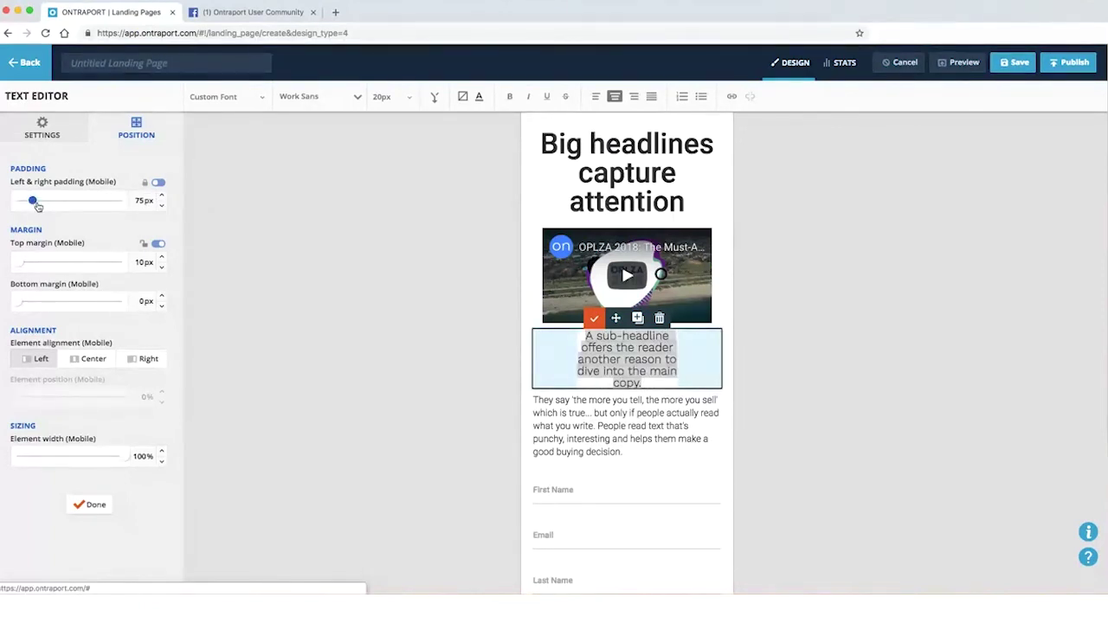
{"action": "left_click_drag", "start_coordinate": [38, 207], "coordinate": [14, 206]}
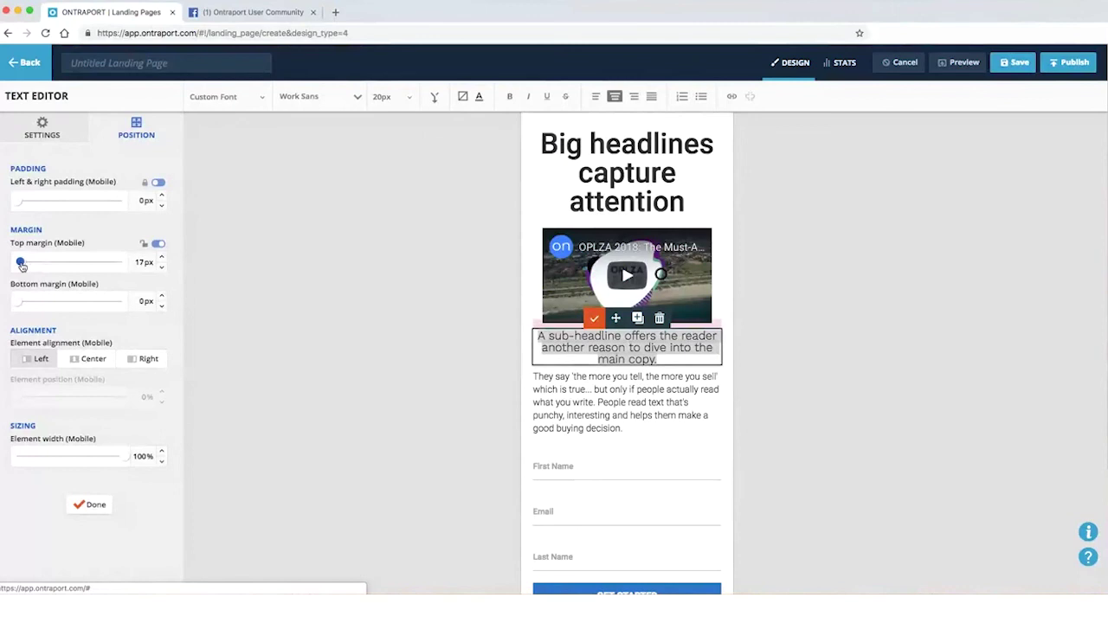
{"action": "left_click_drag", "start_coordinate": [22, 265], "coordinate": [22, 265]}
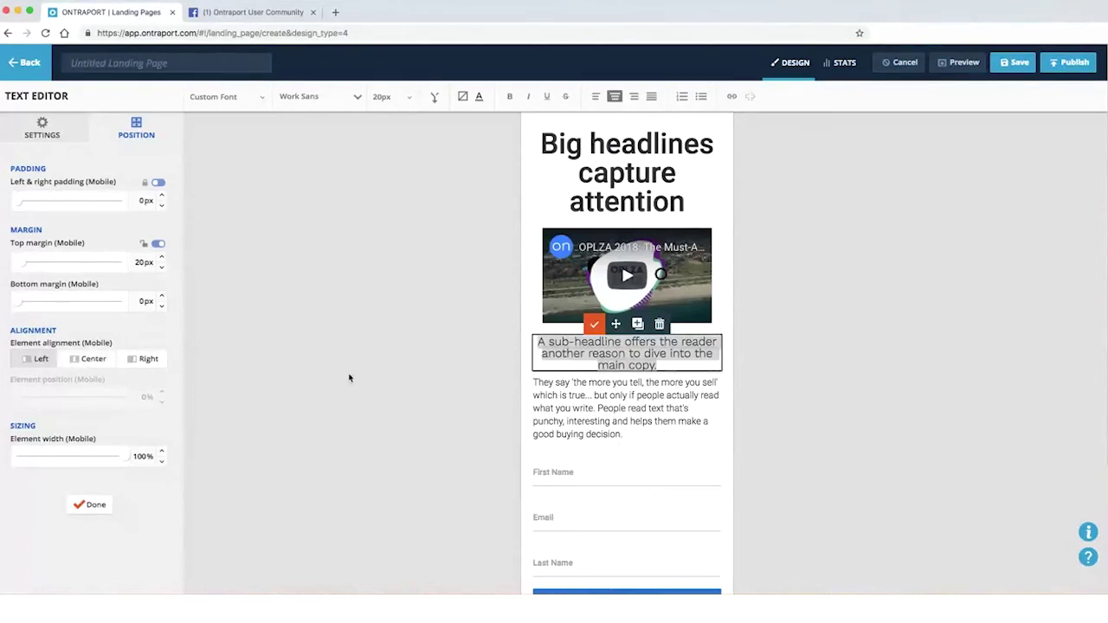
{"action": "scroll", "coordinate": [353, 384], "scroll_direction": "down", "scroll_amount": 3}
{"action": "scroll", "coordinate": [323, 382], "scroll_direction": "up", "scroll_amount": 2}
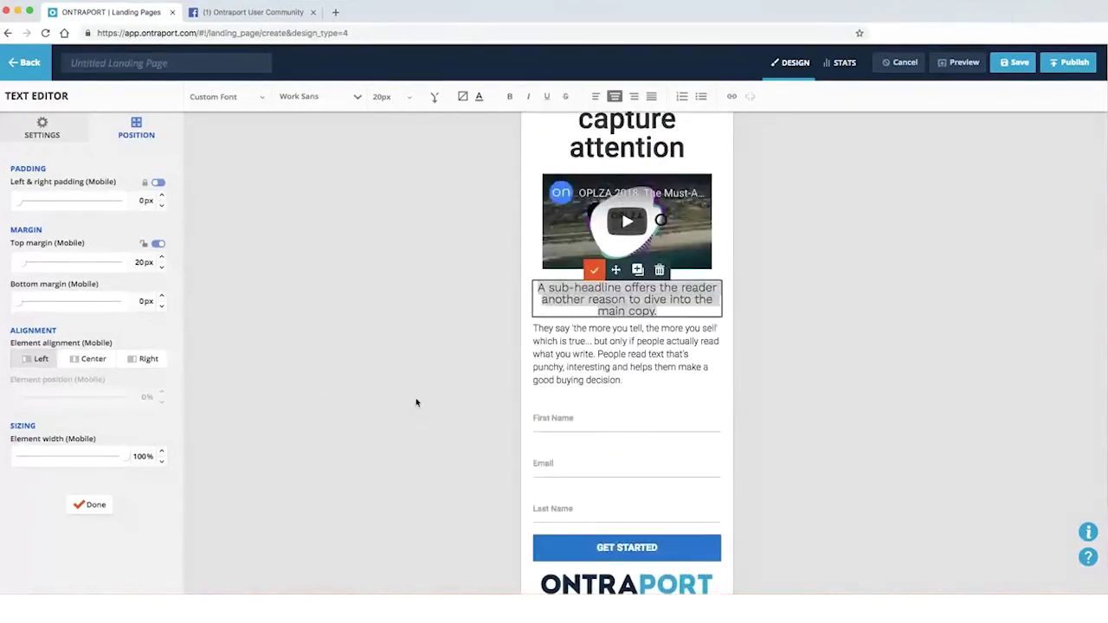
{"action": "left_click", "coordinate": [91, 505]}
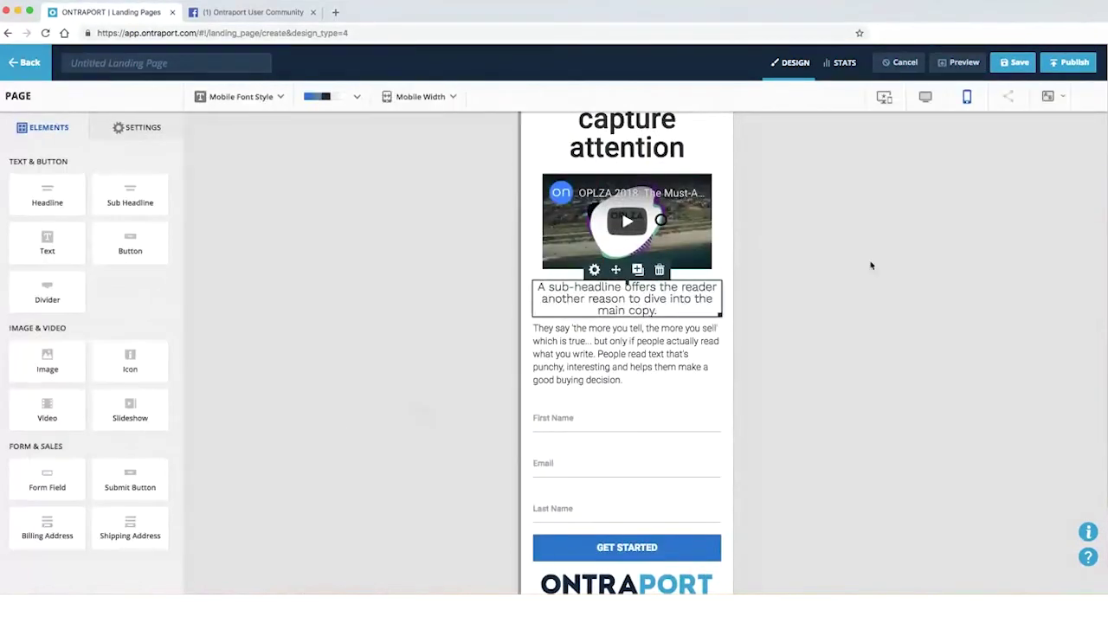
{"action": "left_click", "coordinate": [925, 96]}
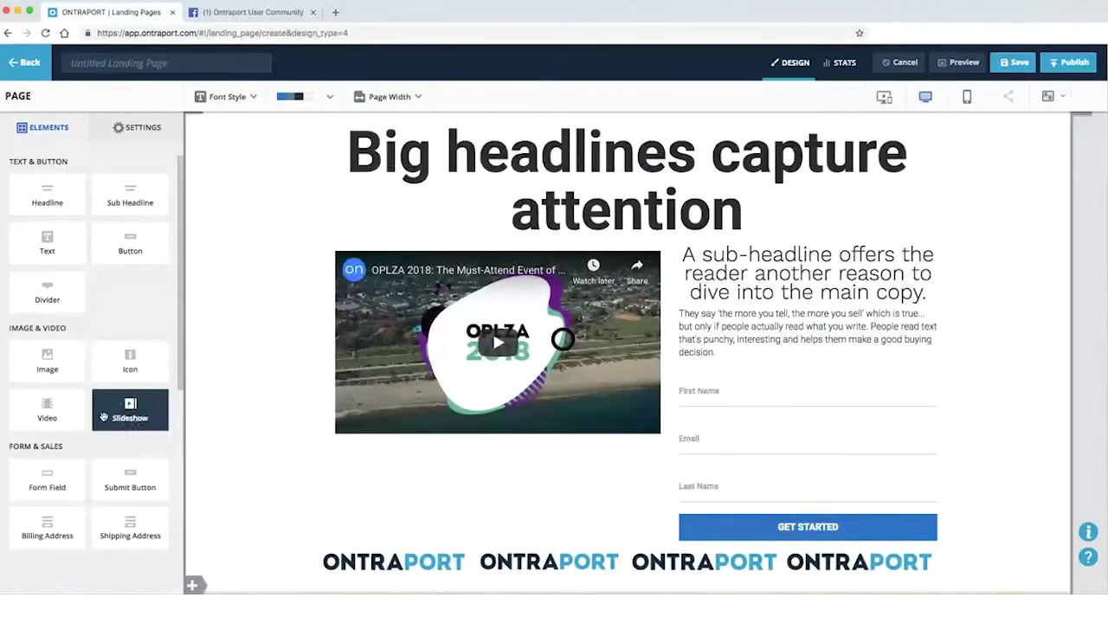
Add a new block with Facebook, Twitter and LinkedIn sharing icons, aligned left, below the logos.
{"action": "scroll", "coordinate": [142, 527], "scroll_direction": "down", "scroll_amount": 5}
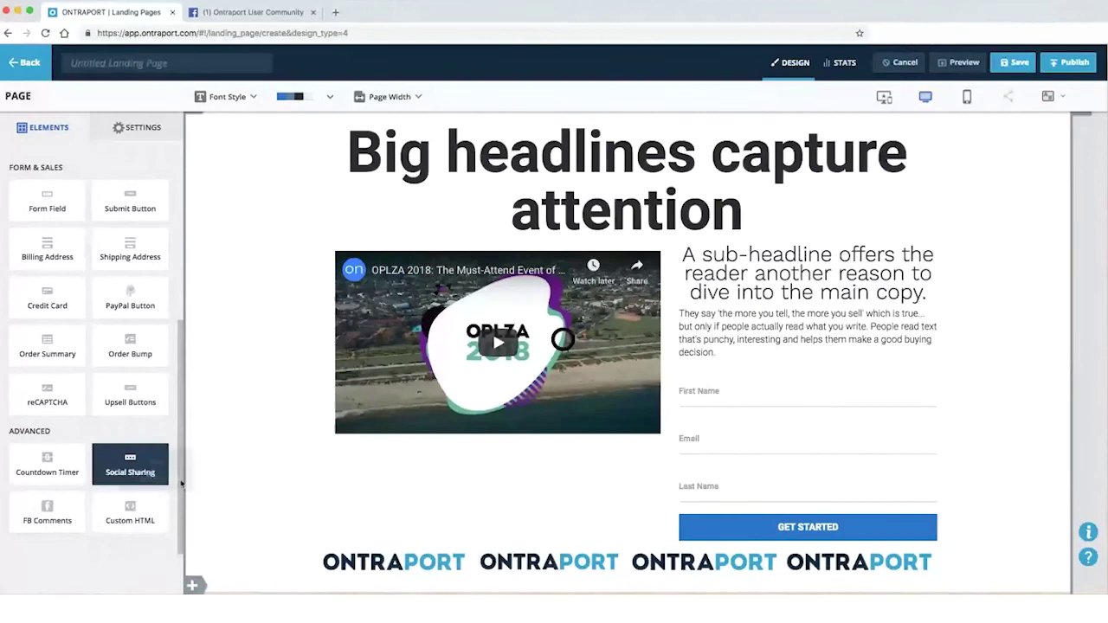
{"action": "left_click_drag", "start_coordinate": [130, 468], "coordinate": [423, 433]}
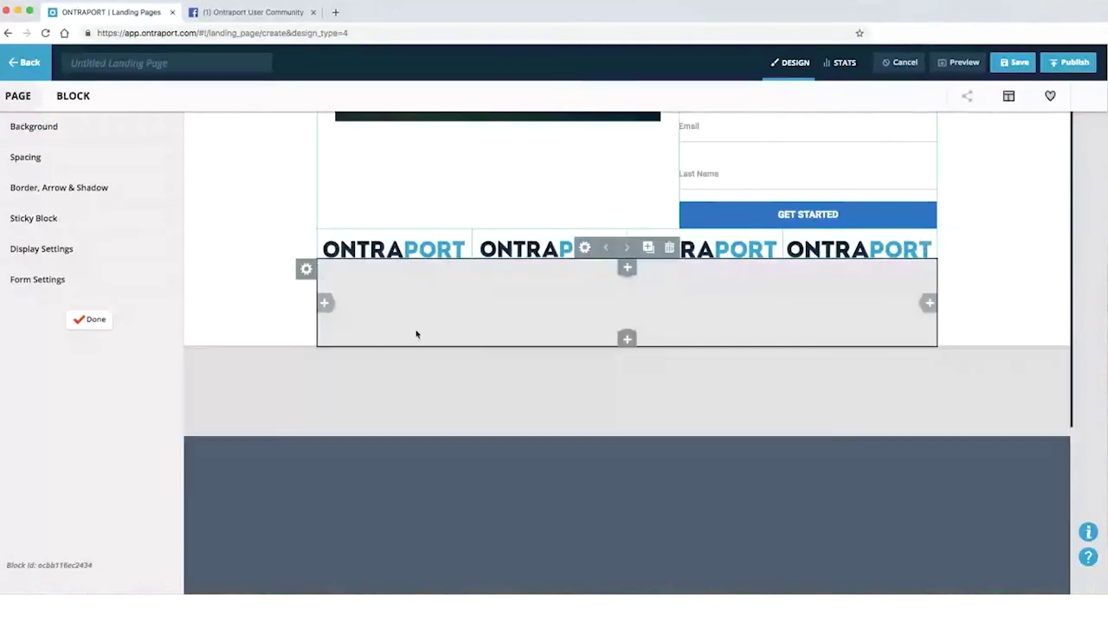
{"action": "left_click", "coordinate": [91, 322]}
{"action": "left_click_drag", "start_coordinate": [130, 465], "coordinate": [407, 530]}
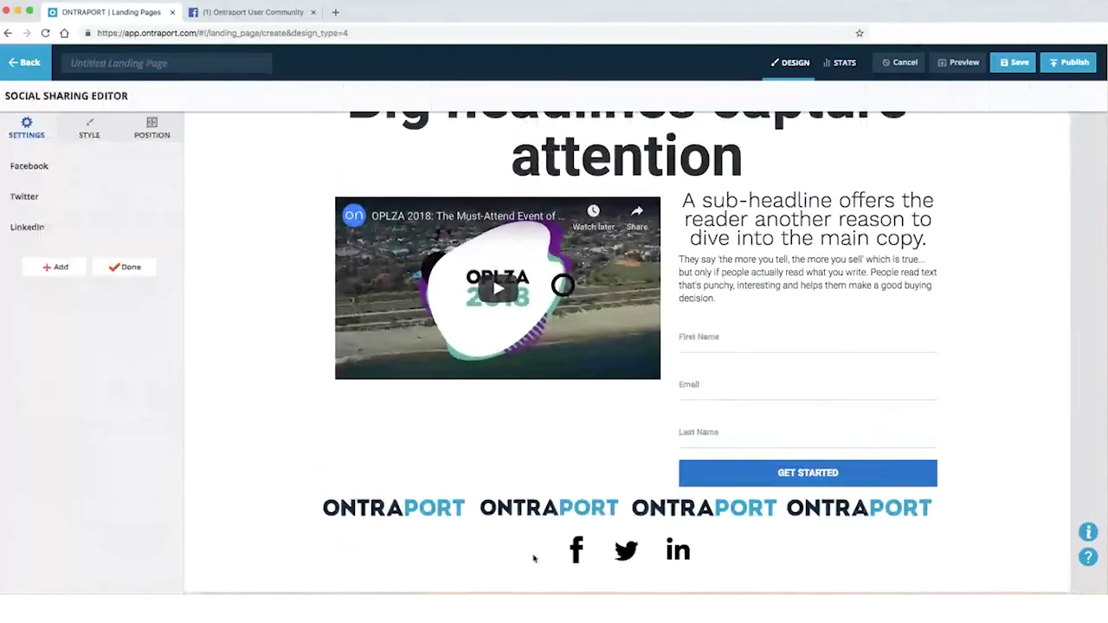
{"action": "left_click", "coordinate": [152, 128]}
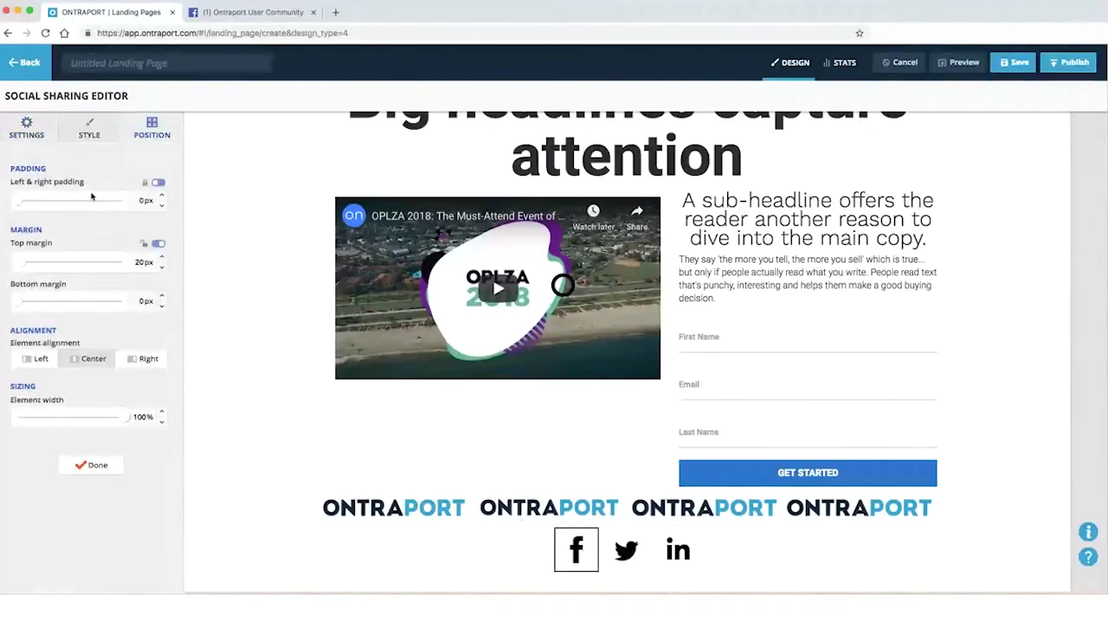
{"action": "left_click", "coordinate": [35, 360]}
{"action": "left_click", "coordinate": [91, 505]}
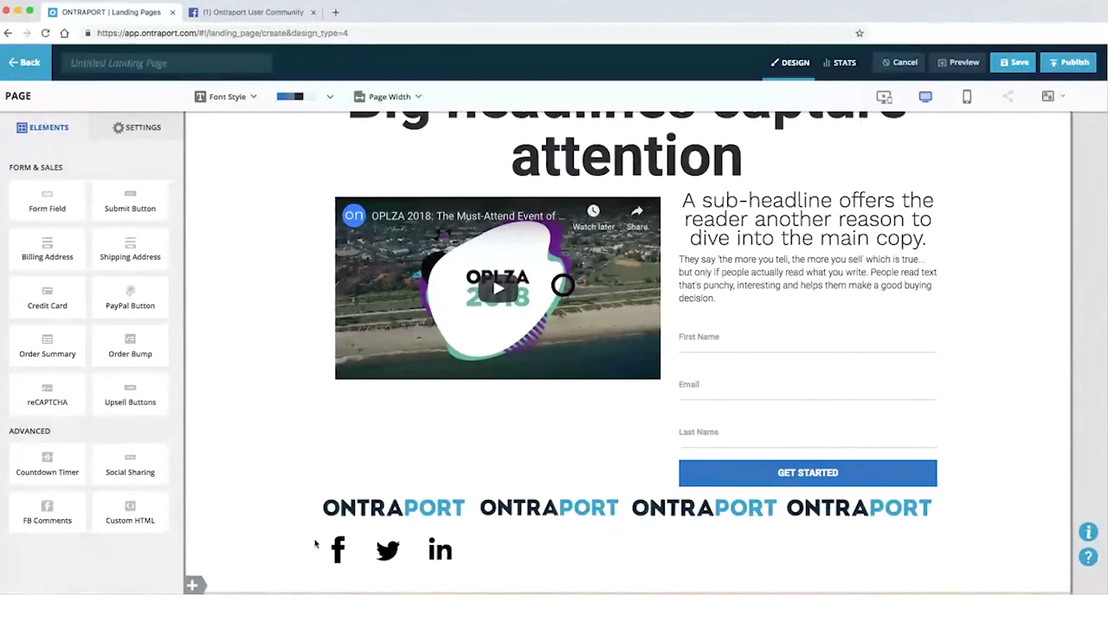
Add a body-text paragraph between the logo row and the sharing icons.
{"action": "scroll", "coordinate": [130, 347], "scroll_direction": "up", "scroll_amount": 5}
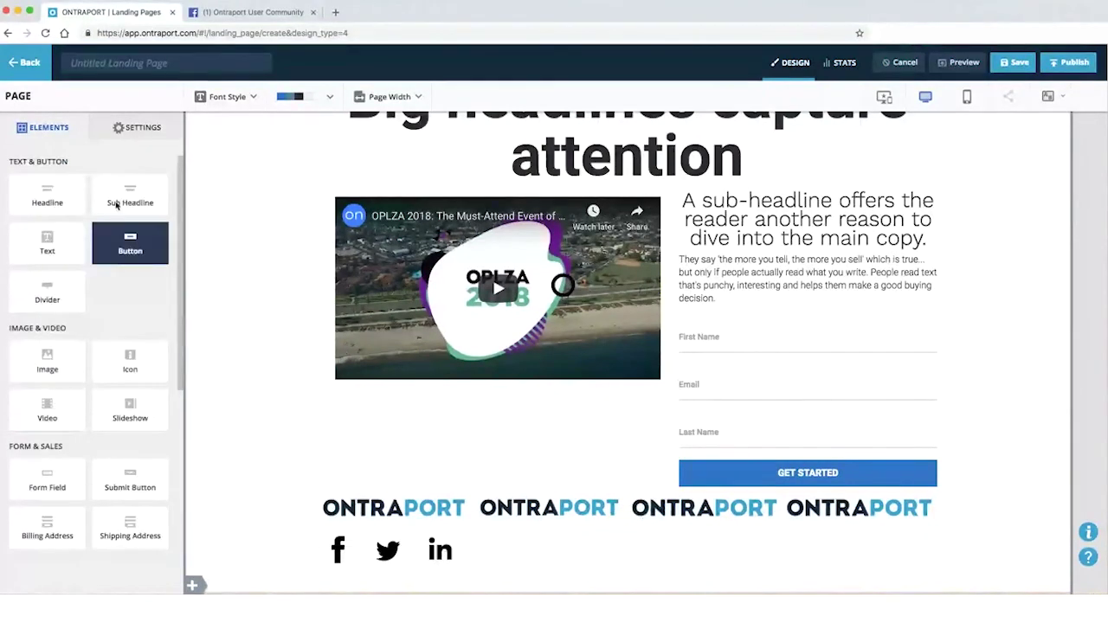
{"action": "mouse_move", "coordinate": [47, 242]}
{"action": "left_mouse_down"}
{"action": "mouse_move", "coordinate": [372, 530]}
{"action": "mouse_move", "coordinate": [394, 570]}
{"action": "mouse_move", "coordinate": [394, 541]}
{"action": "left_mouse_up"}
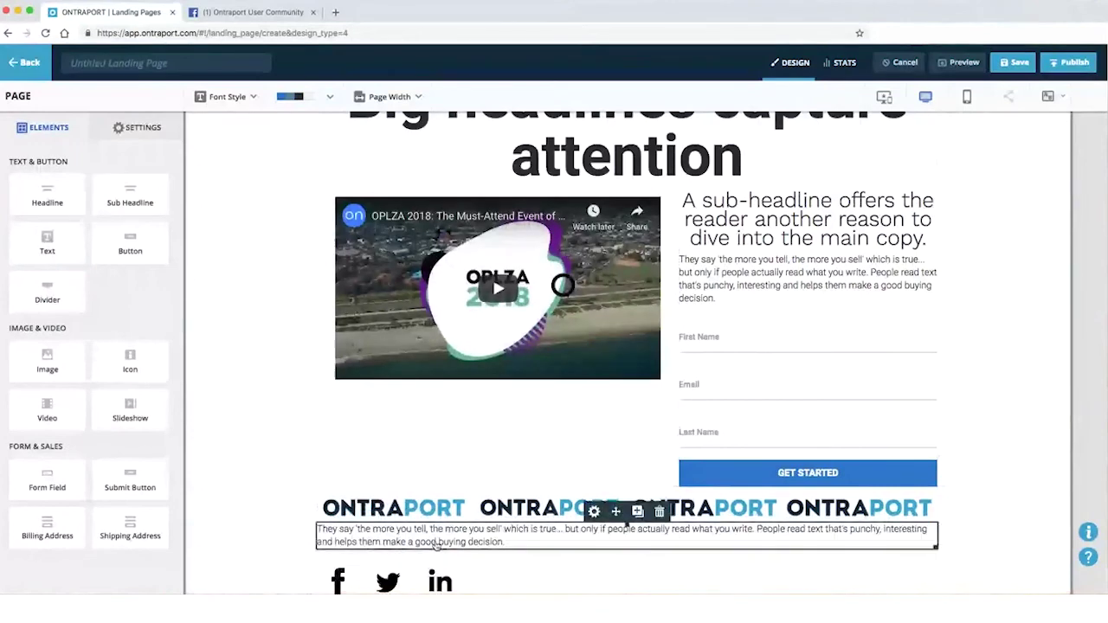
{"action": "double_click", "coordinate": [762, 539]}
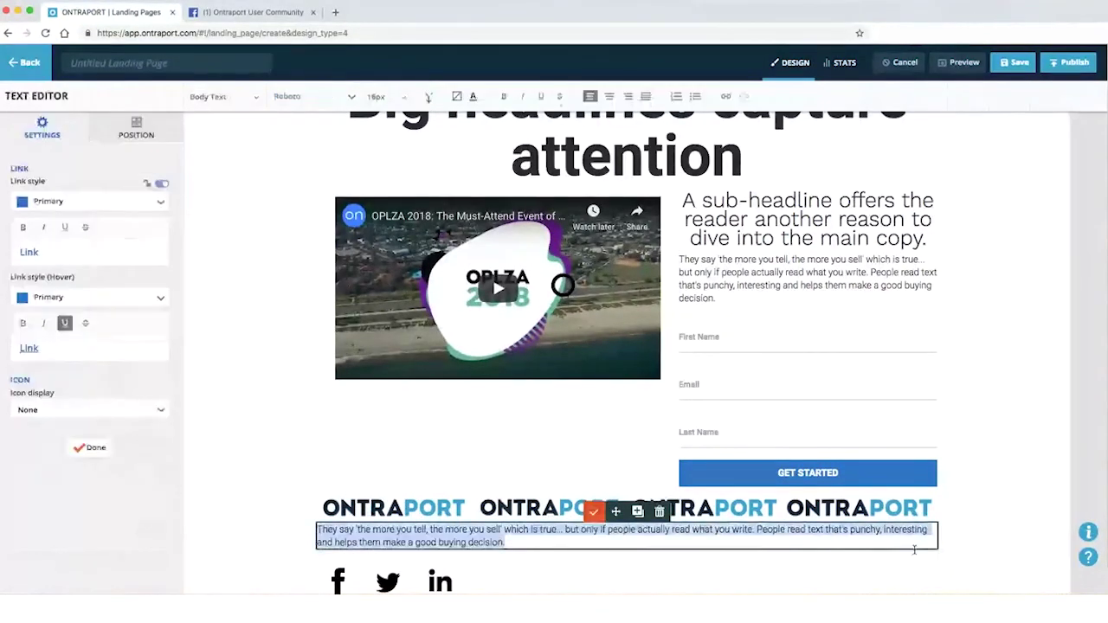
{"action": "left_click", "coordinate": [560, 546]}
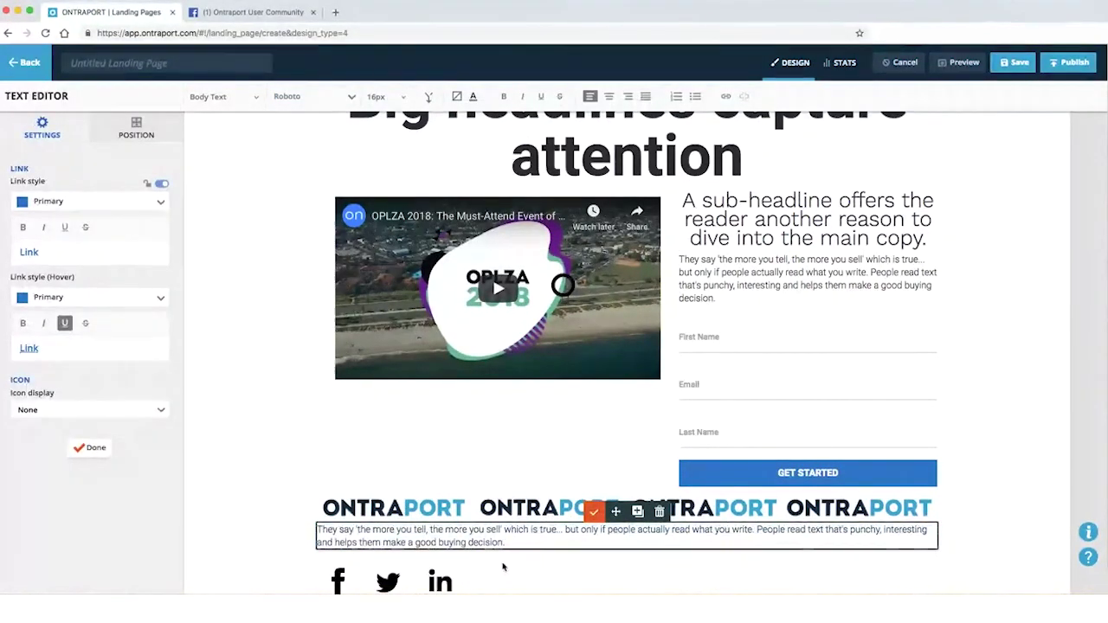
{"action": "left_click", "coordinate": [508, 566]}
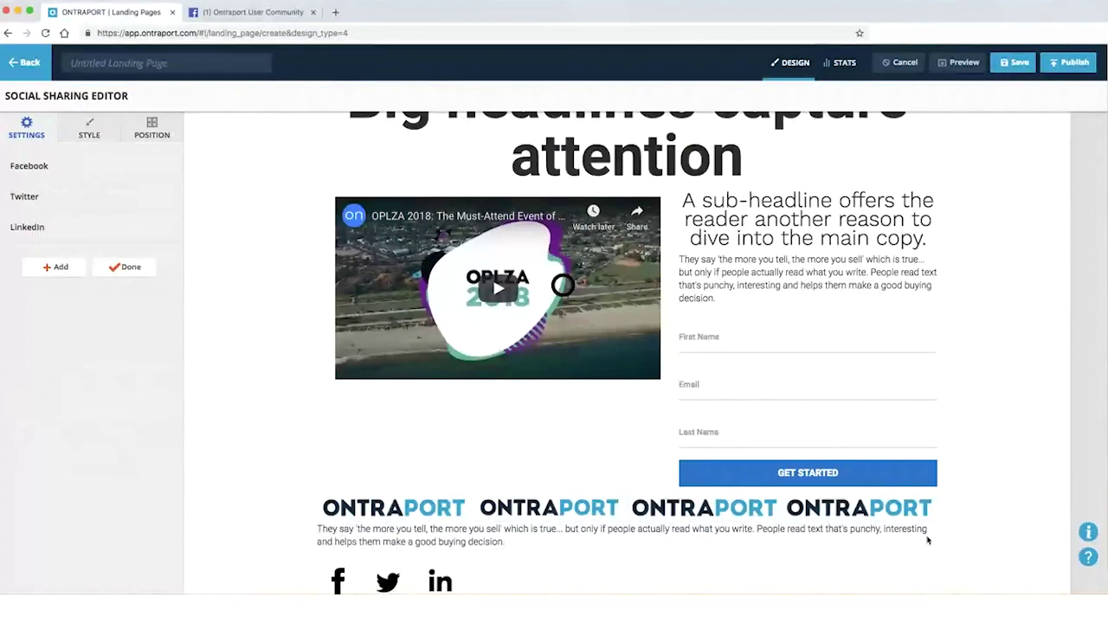
Narrow the paragraph into a left-hand column and move it lower to add space above it.
{"action": "left_click", "coordinate": [660, 542]}
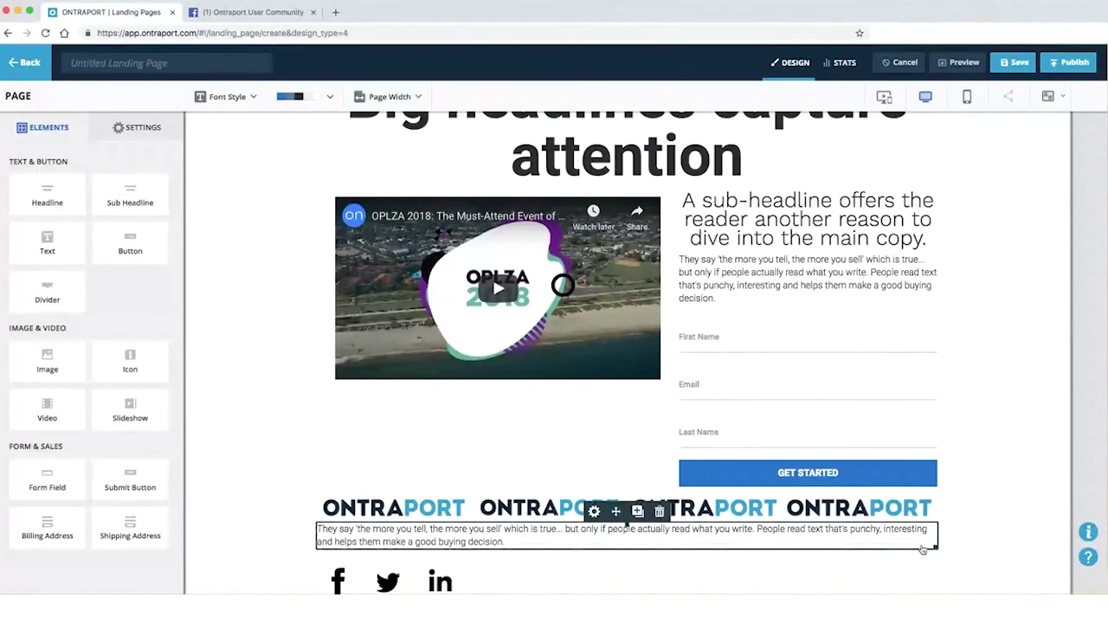
{"action": "left_click_drag", "start_coordinate": [935, 546], "coordinate": [496, 545]}
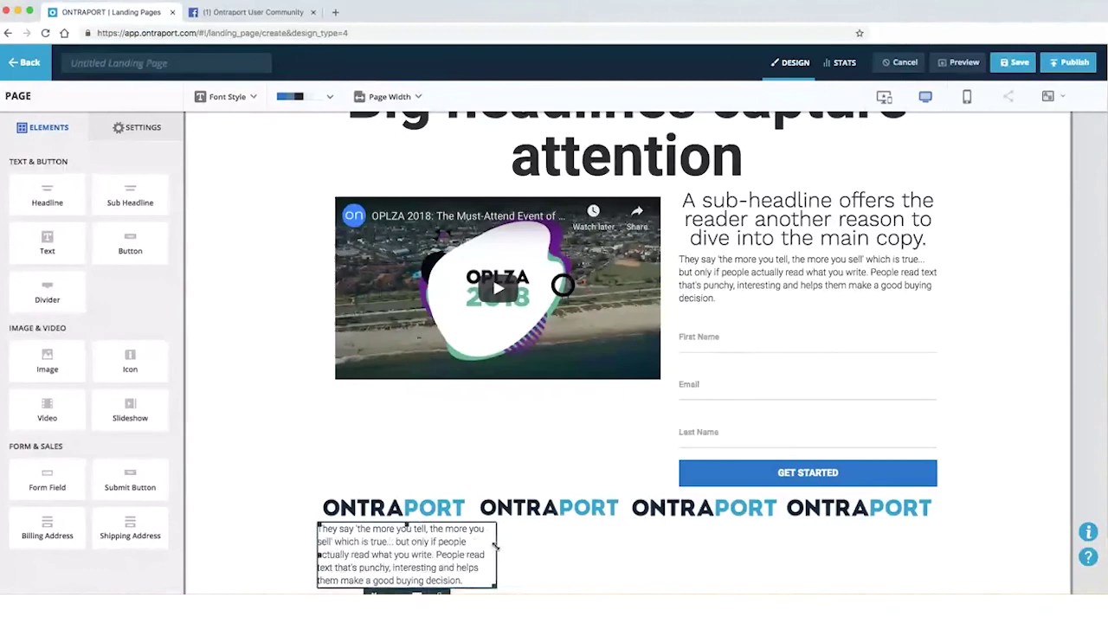
{"action": "scroll", "coordinate": [982, 527], "scroll_direction": "down", "scroll_amount": 2}
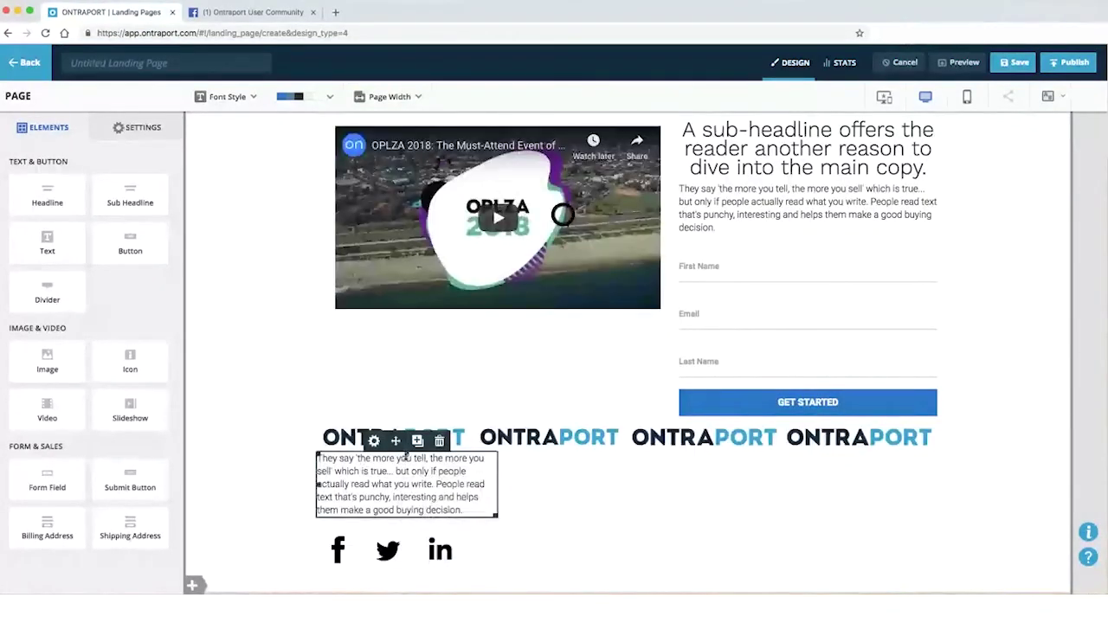
{"action": "left_click_drag", "start_coordinate": [405, 456], "coordinate": [405, 491]}
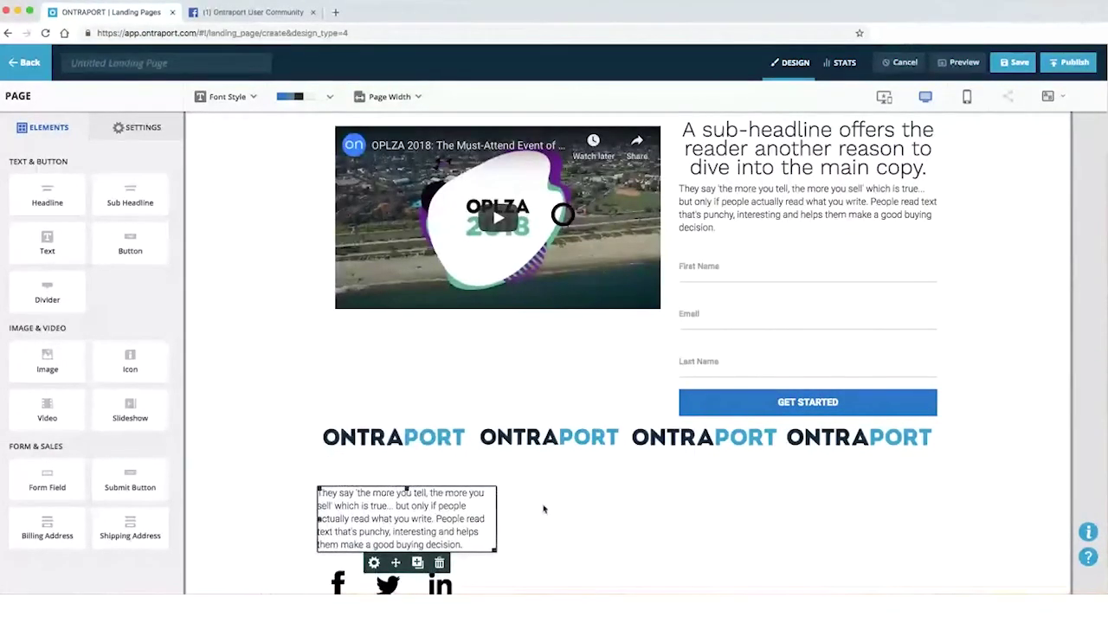
{"action": "scroll", "coordinate": [416, 511], "scroll_direction": "down", "scroll_amount": 1}
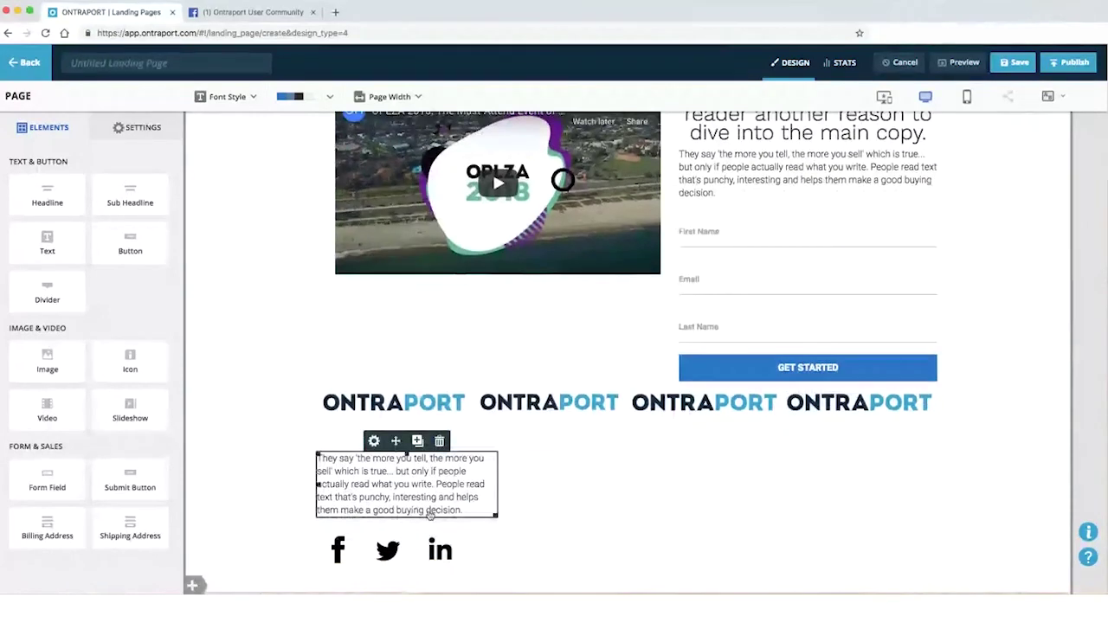
{"action": "scroll", "coordinate": [736, 217], "scroll_direction": "up", "scroll_amount": 1}
In the mobile layout, widen the paragraph to full width and centre the social icons.
{"action": "left_click", "coordinate": [968, 96]}
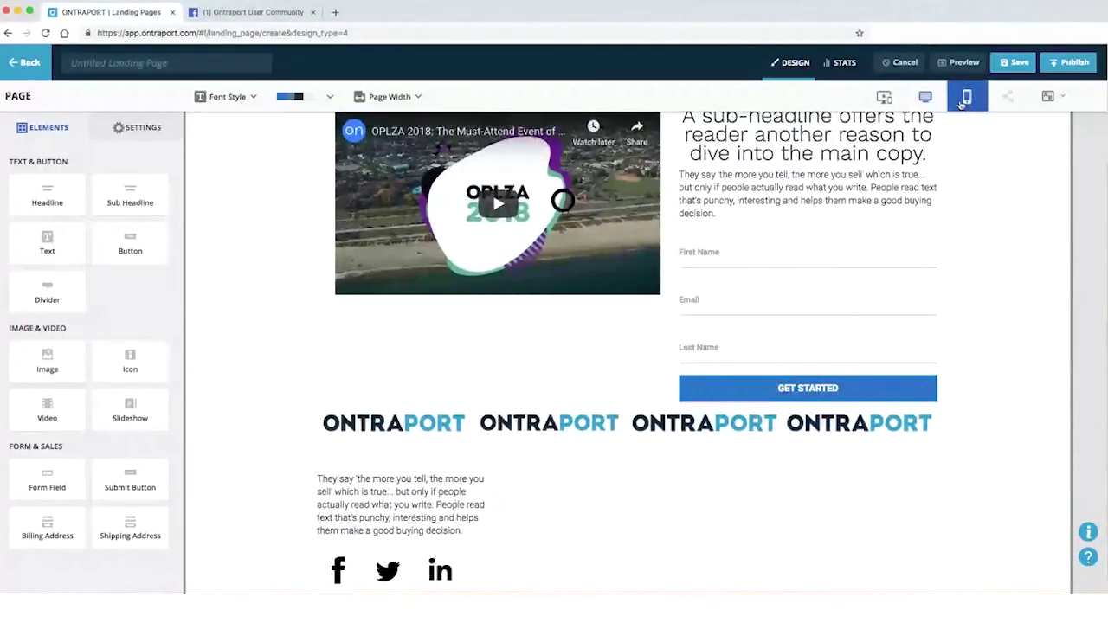
{"action": "scroll", "coordinate": [617, 277], "scroll_direction": "down", "scroll_amount": 6}
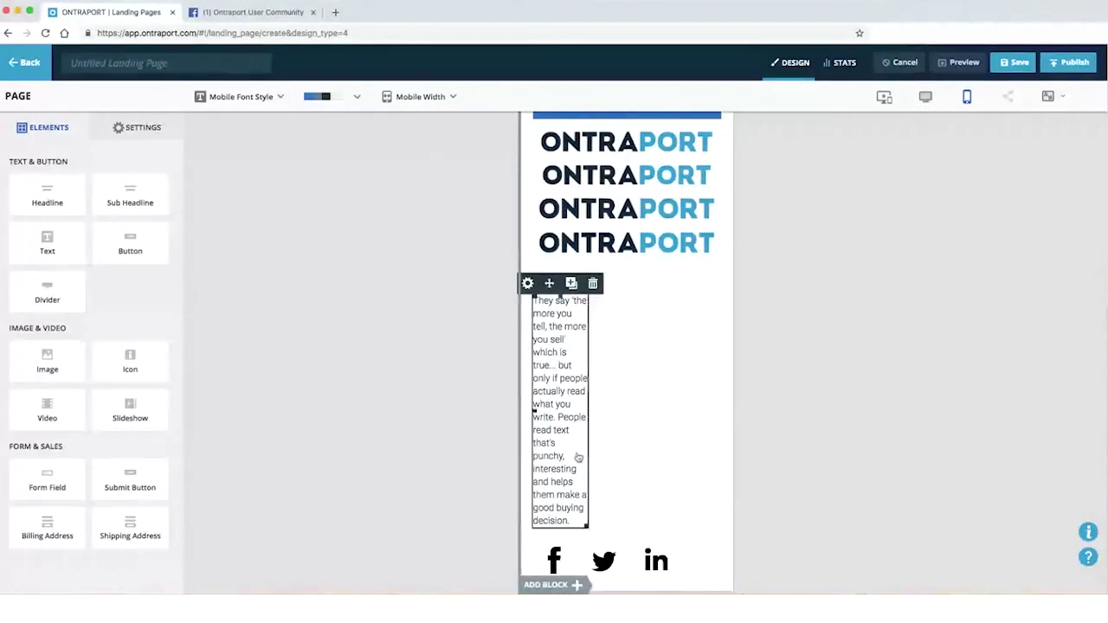
{"action": "left_click_drag", "start_coordinate": [588, 525], "coordinate": [730, 485]}
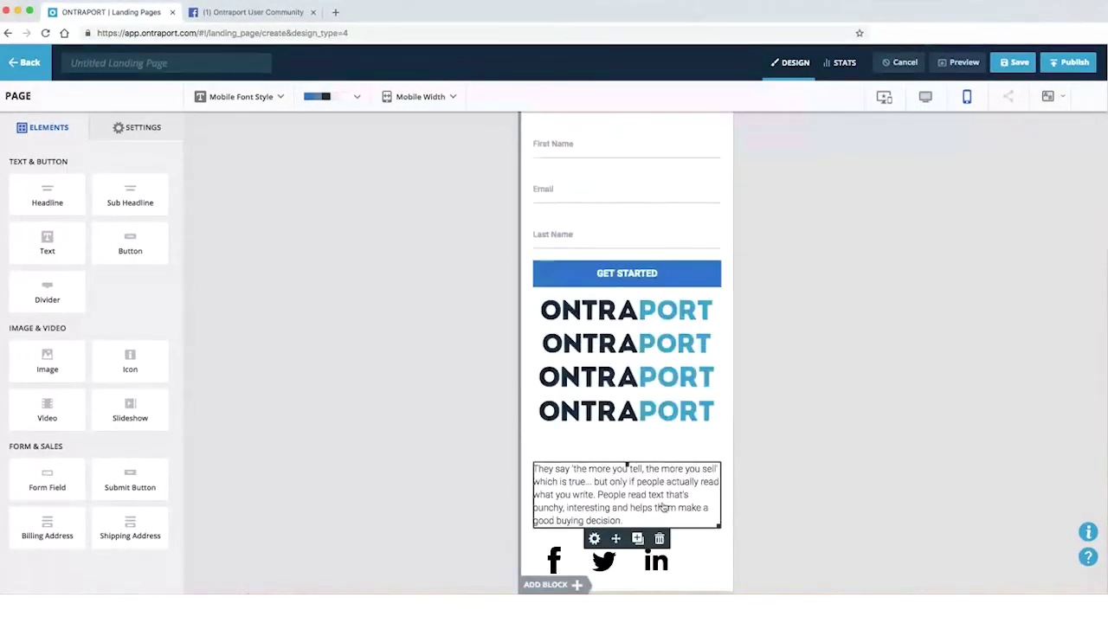
{"action": "left_click", "coordinate": [597, 558]}
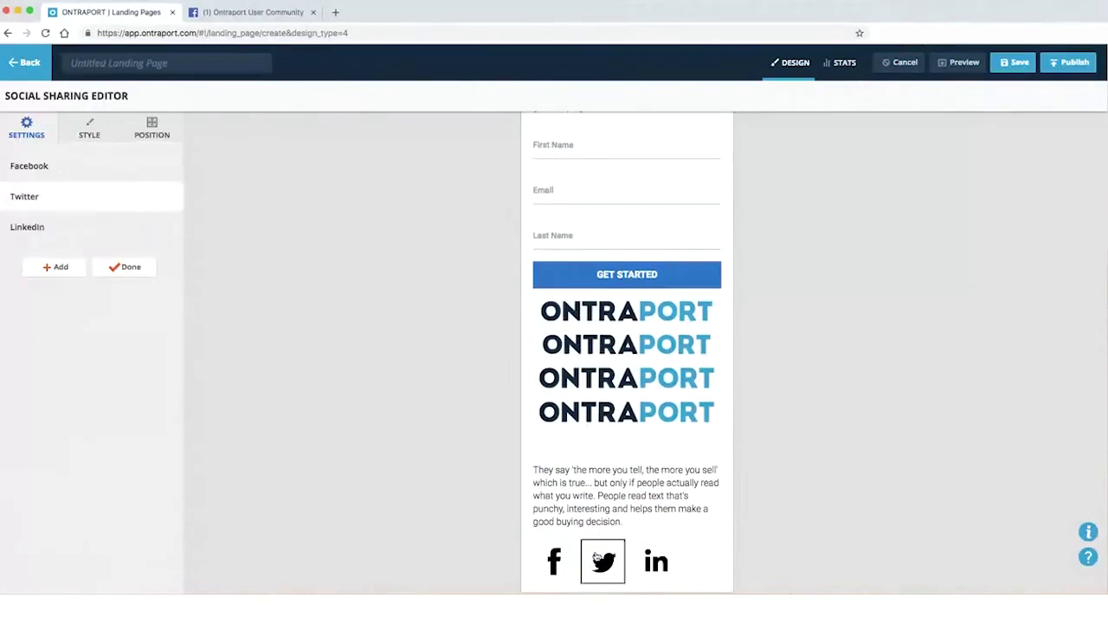
{"action": "left_click", "coordinate": [154, 136]}
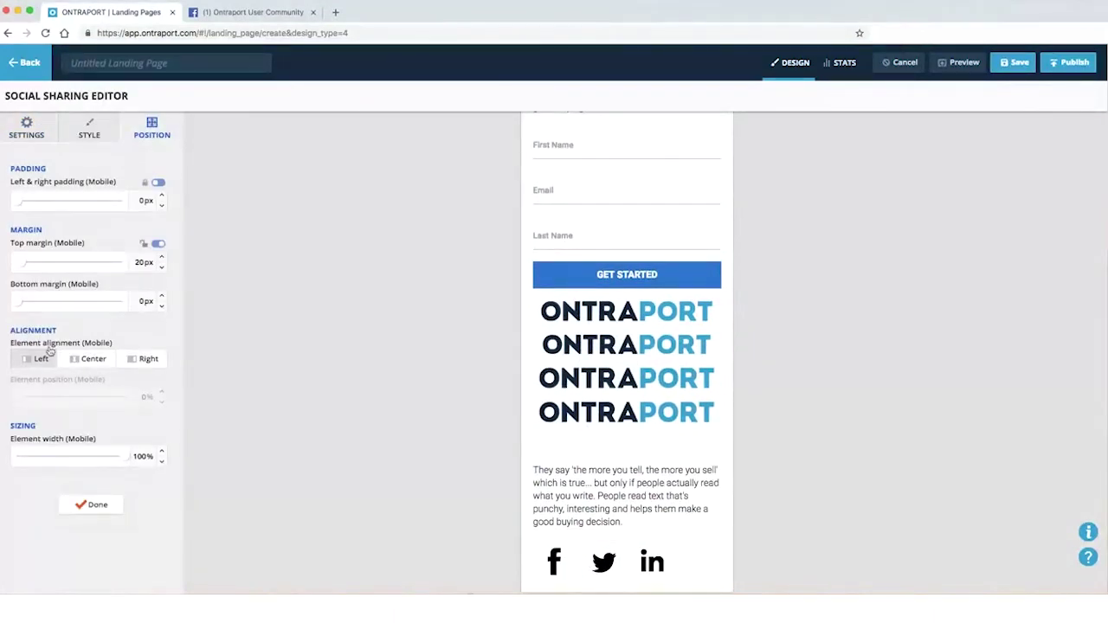
{"action": "left_click", "coordinate": [92, 358]}
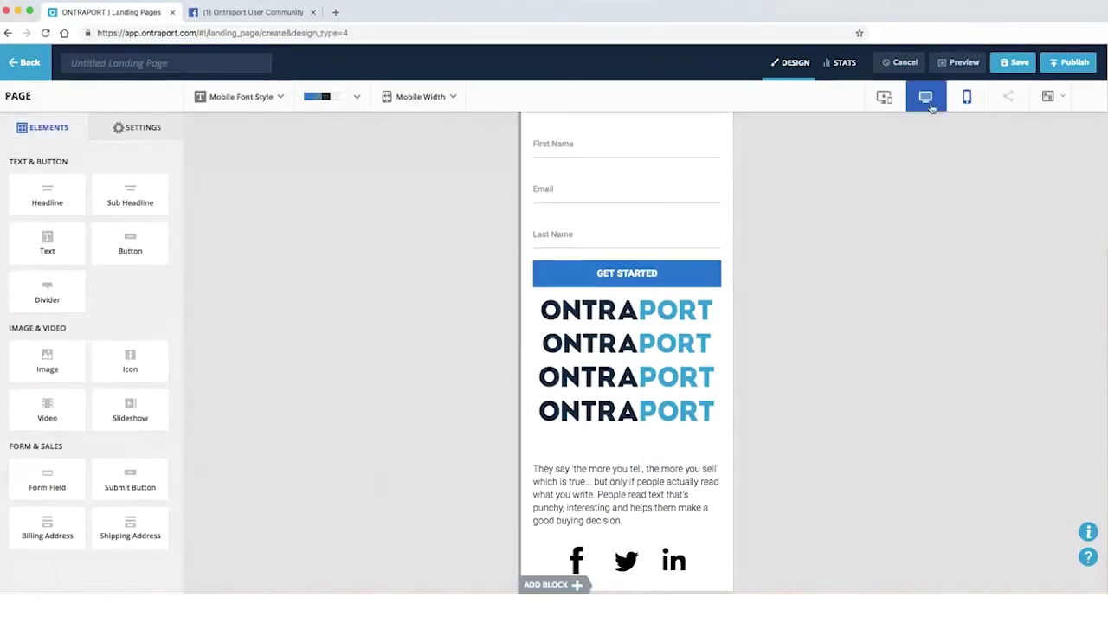
{"action": "left_click", "coordinate": [930, 103]}
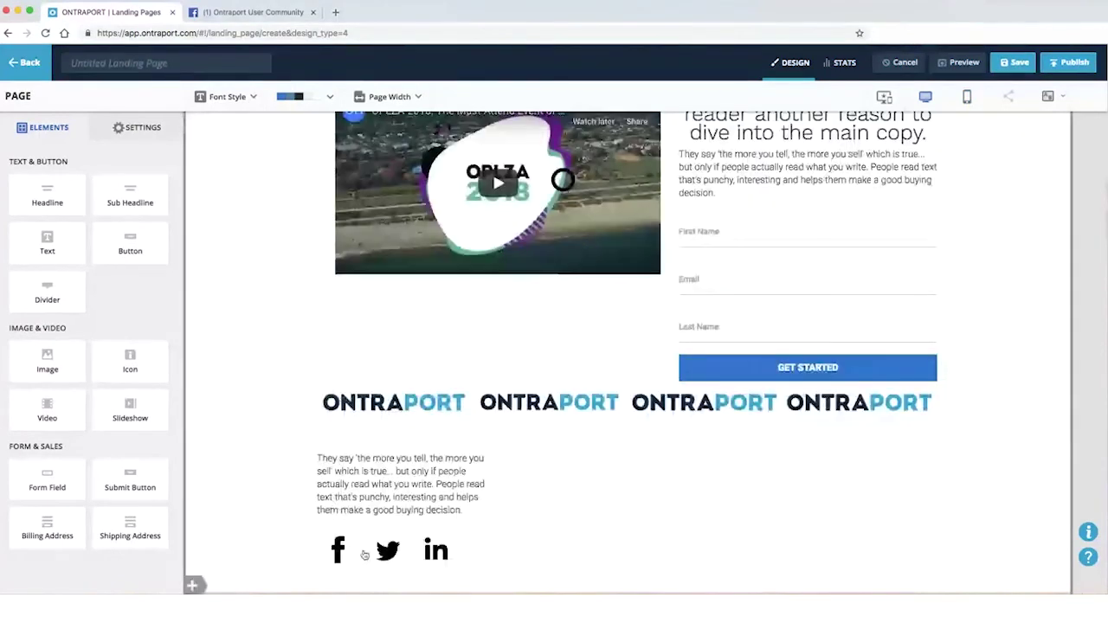
Shrink the first, third and fourth ONTRAPORT logos in the mobile layout, then compare with desktop.
{"action": "mouse_move", "coordinate": [378, 545]}
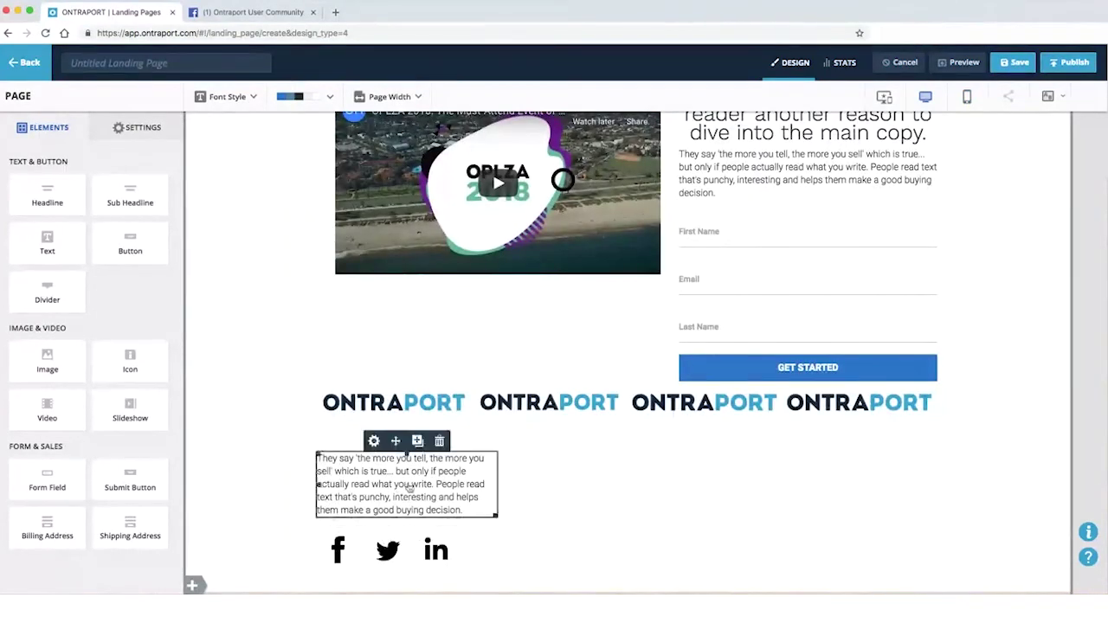
{"action": "left_click", "coordinate": [967, 98]}
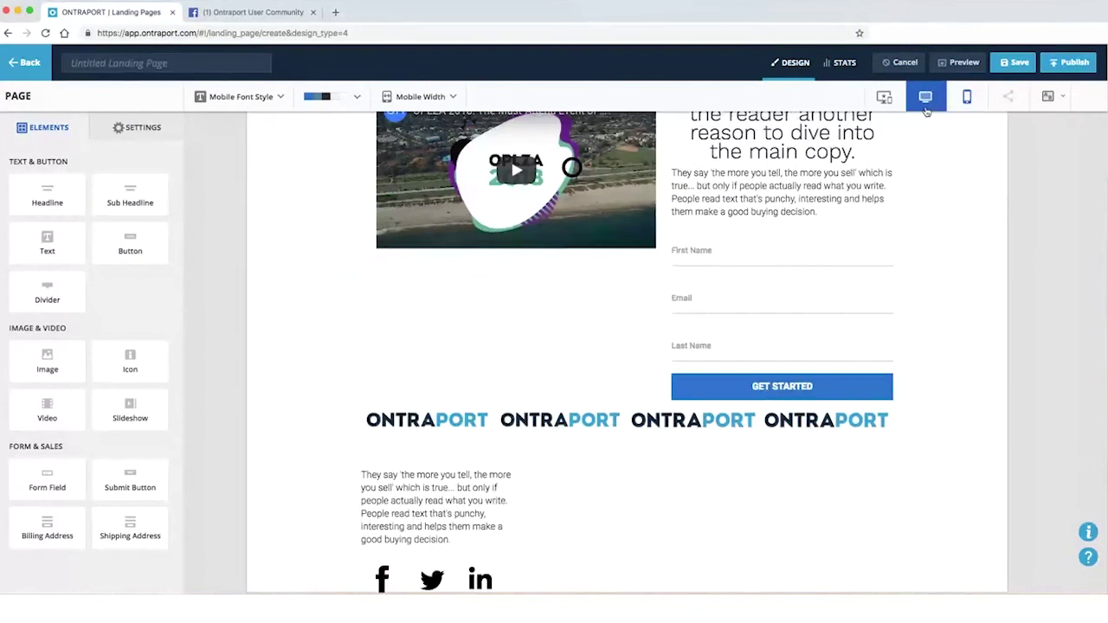
{"action": "scroll", "coordinate": [619, 537], "scroll_direction": "down", "scroll_amount": 3}
{"action": "mouse_move", "coordinate": [617, 317]}
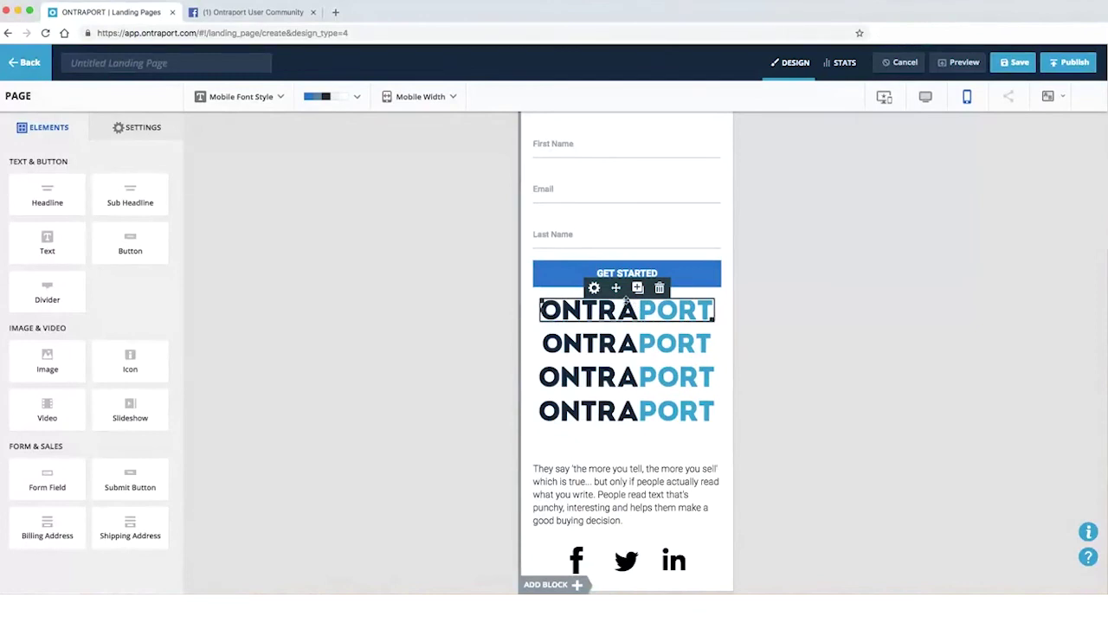
{"action": "left_click_drag", "start_coordinate": [713, 319], "coordinate": [692, 347]}
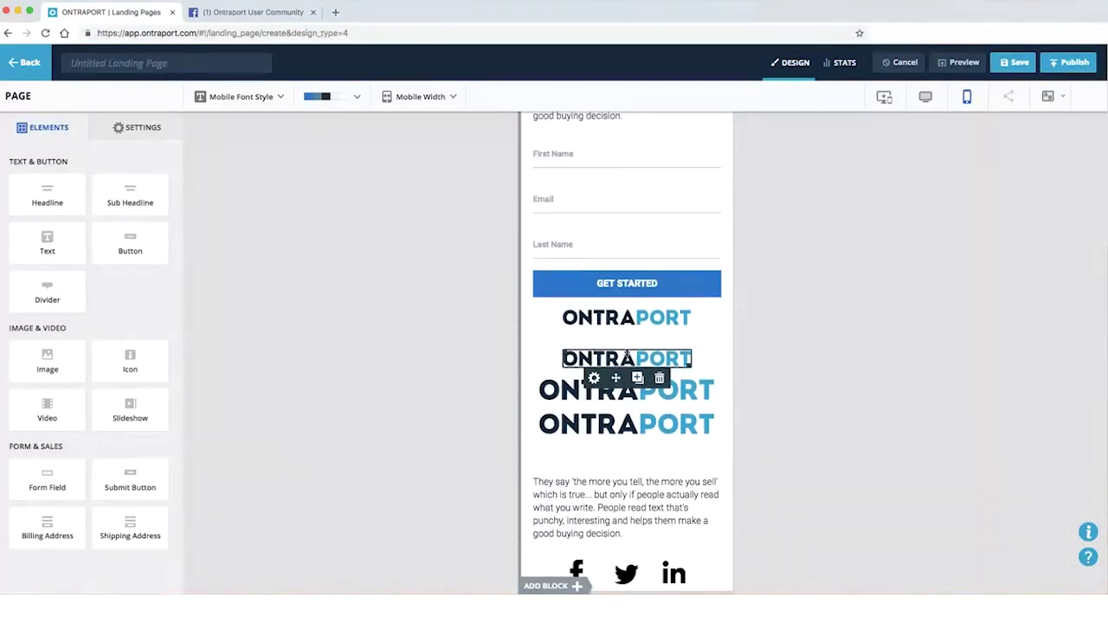
{"action": "left_click", "coordinate": [697, 394]}
{"action": "left_click_drag", "start_coordinate": [696, 398], "coordinate": [662, 398]}
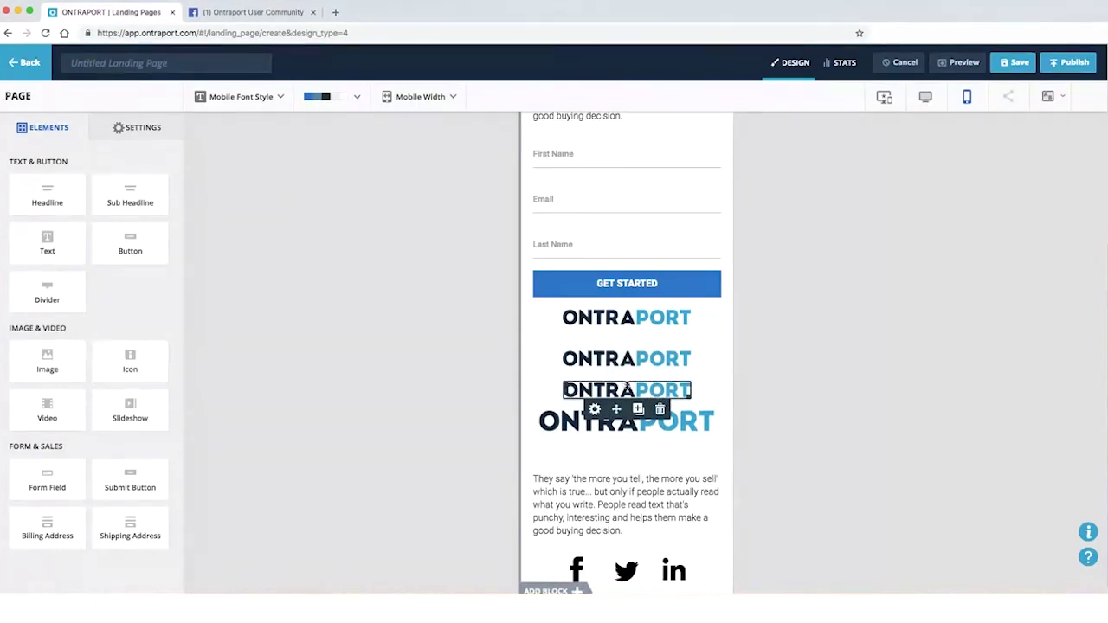
{"action": "left_click", "coordinate": [711, 438]}
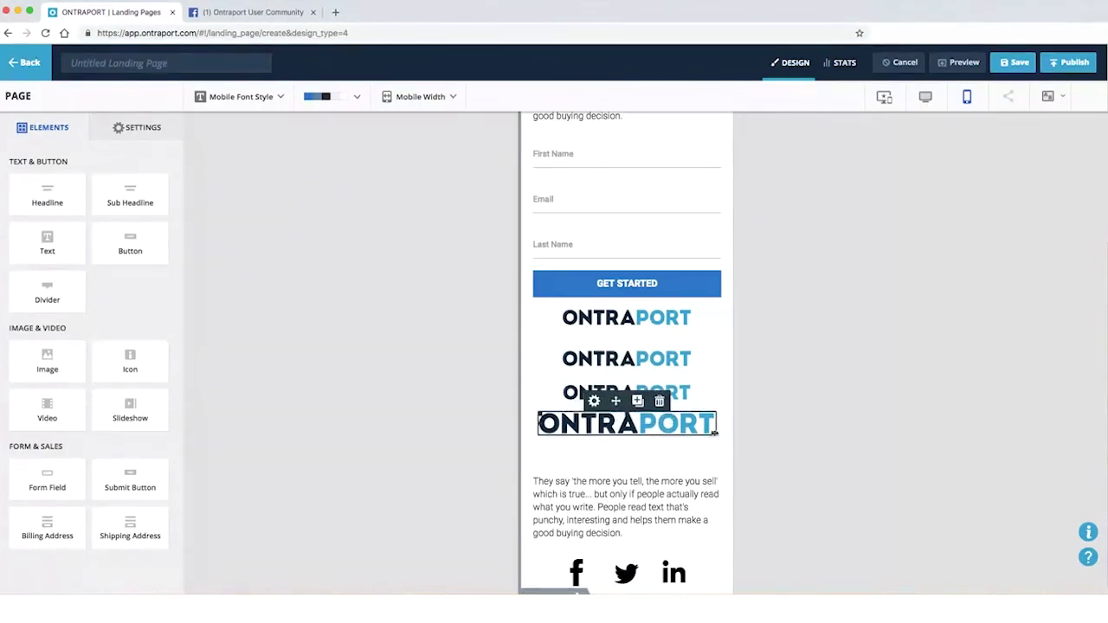
{"action": "left_click_drag", "start_coordinate": [716, 432], "coordinate": [665, 427]}
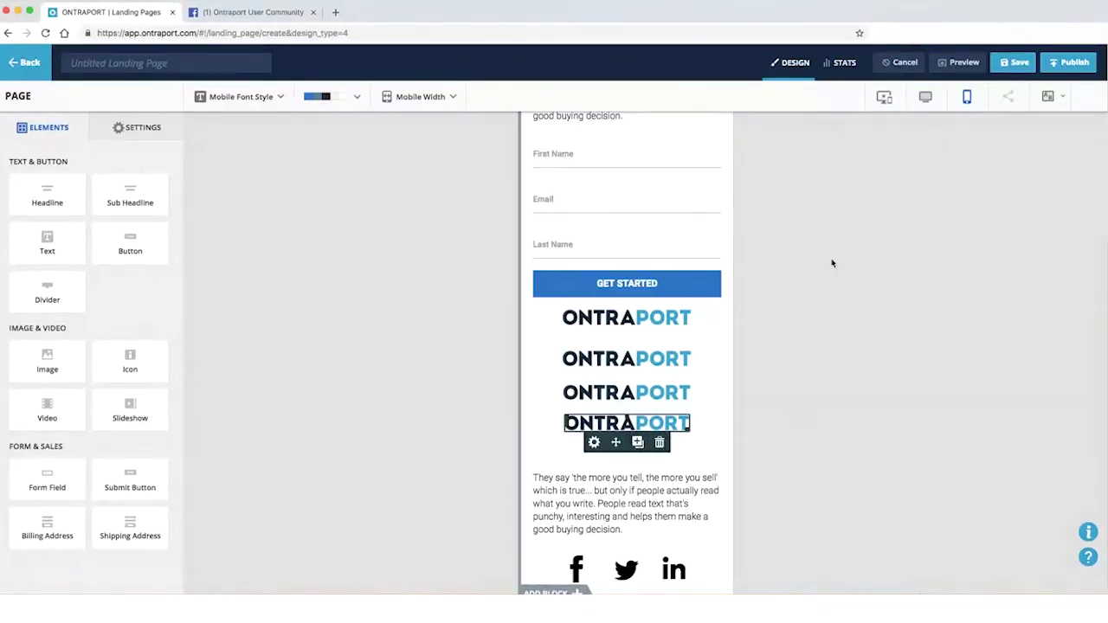
{"action": "left_click", "coordinate": [925, 96]}
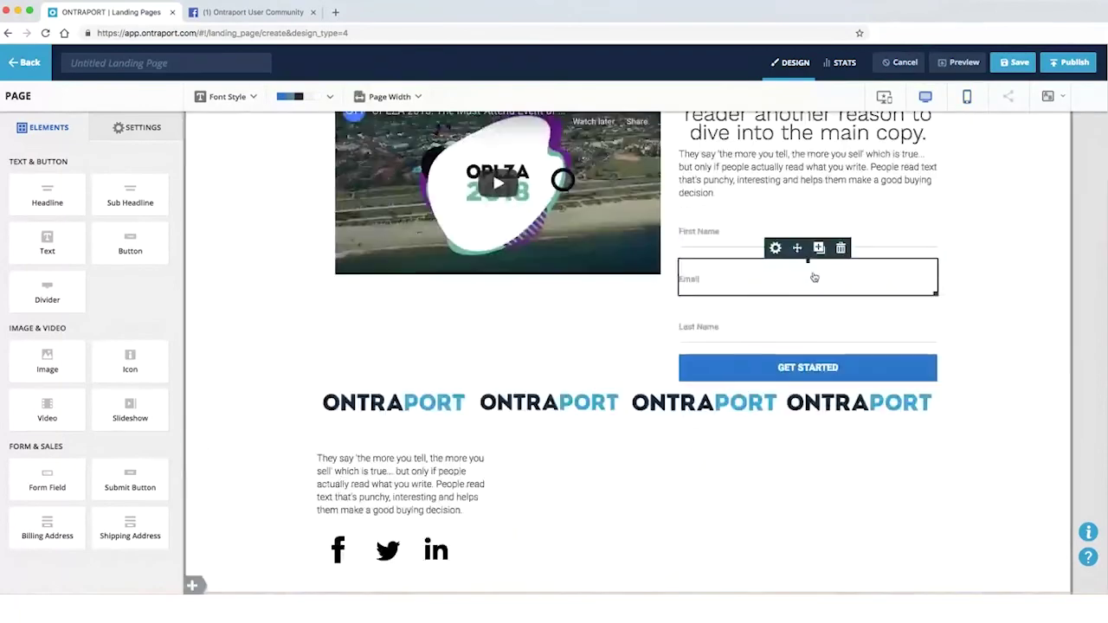
{"action": "left_click", "coordinate": [967, 96]}
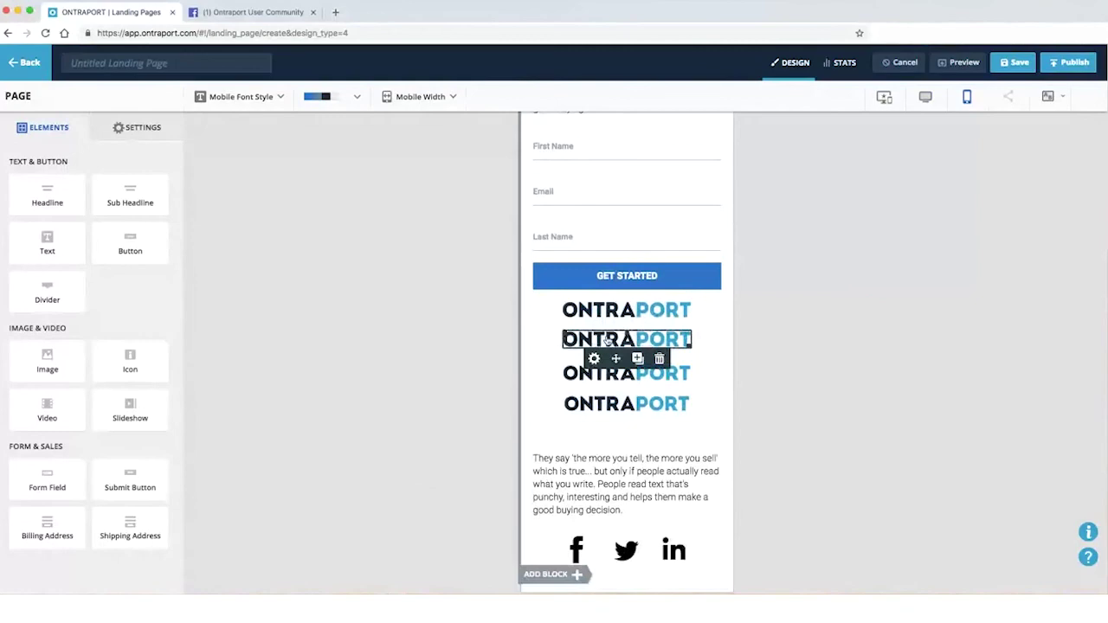
{"action": "scroll", "coordinate": [637, 389], "scroll_direction": "up", "scroll_amount": 3}
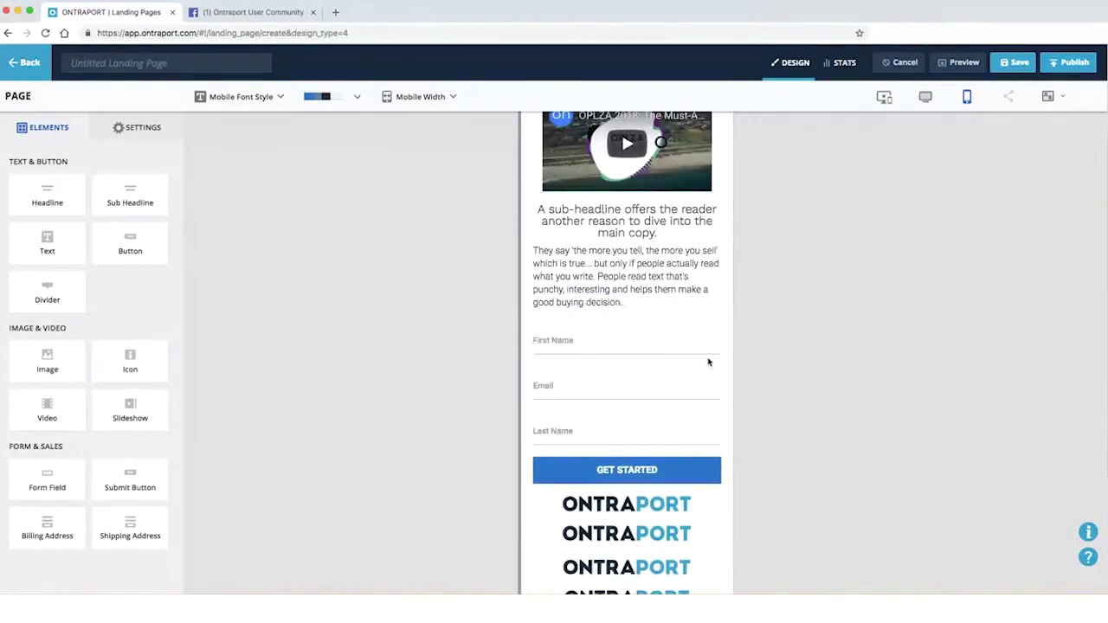
{"action": "scroll", "coordinate": [679, 315], "scroll_direction": "up", "scroll_amount": 3}
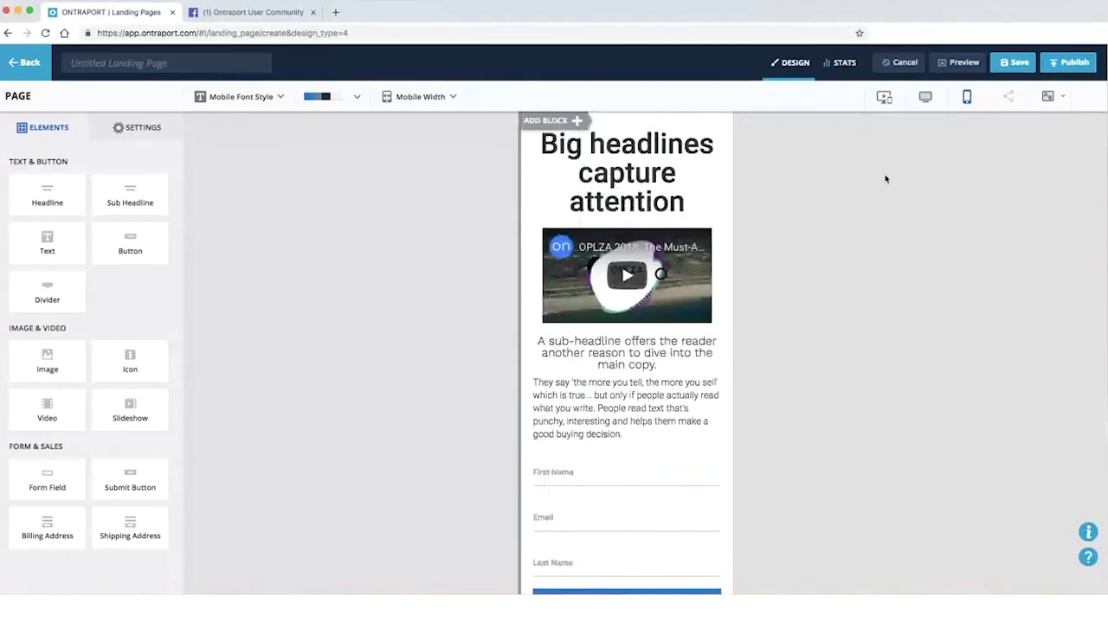
Open and close the headline section's Edit Block settings, then review the duplicated section on mobile.
{"action": "left_click", "coordinate": [925, 97]}
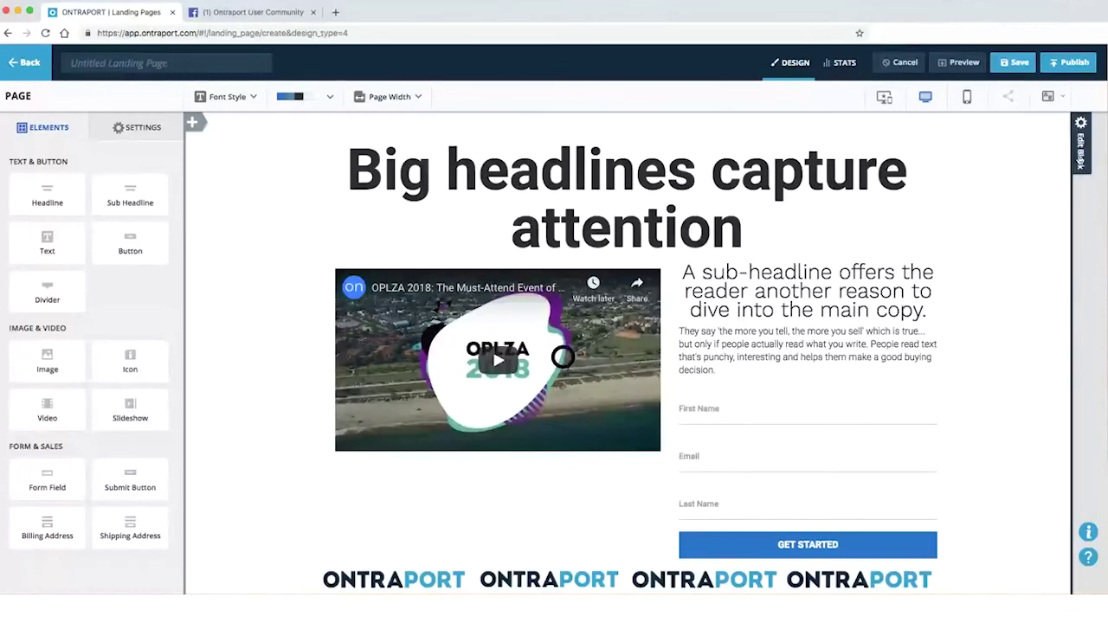
{"action": "left_click", "coordinate": [1081, 161]}
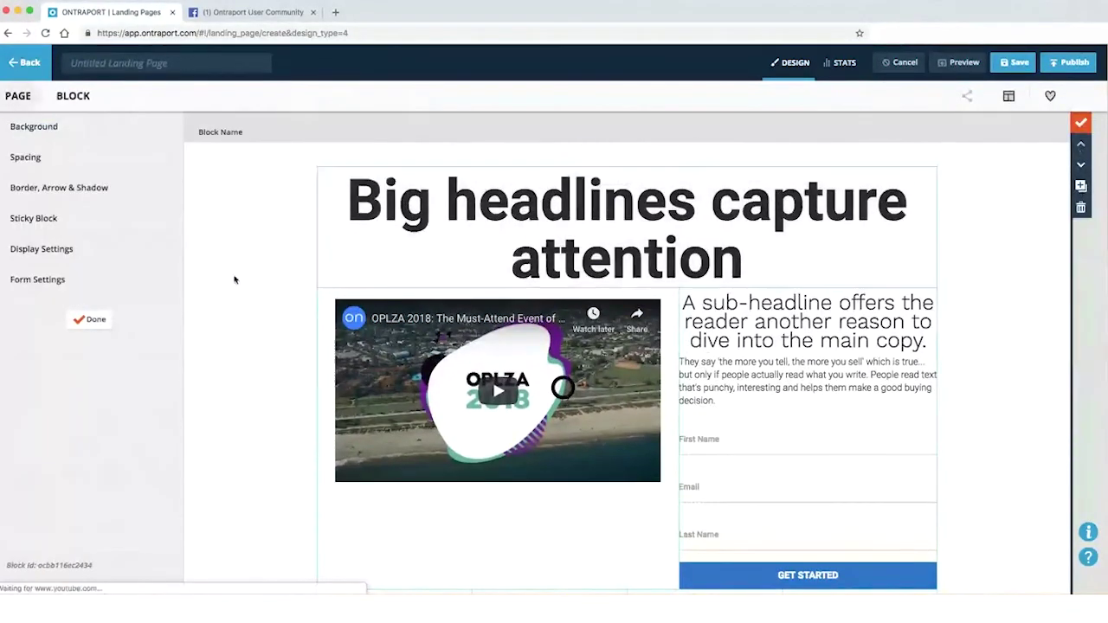
{"action": "left_click", "coordinate": [96, 319]}
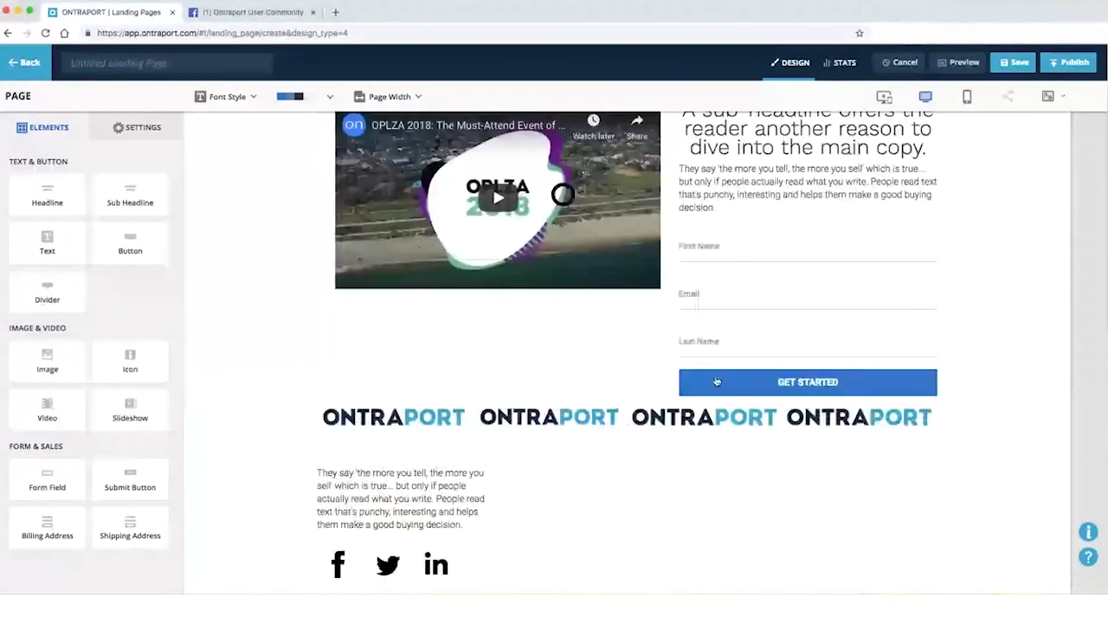
{"action": "left_click", "coordinate": [967, 96]}
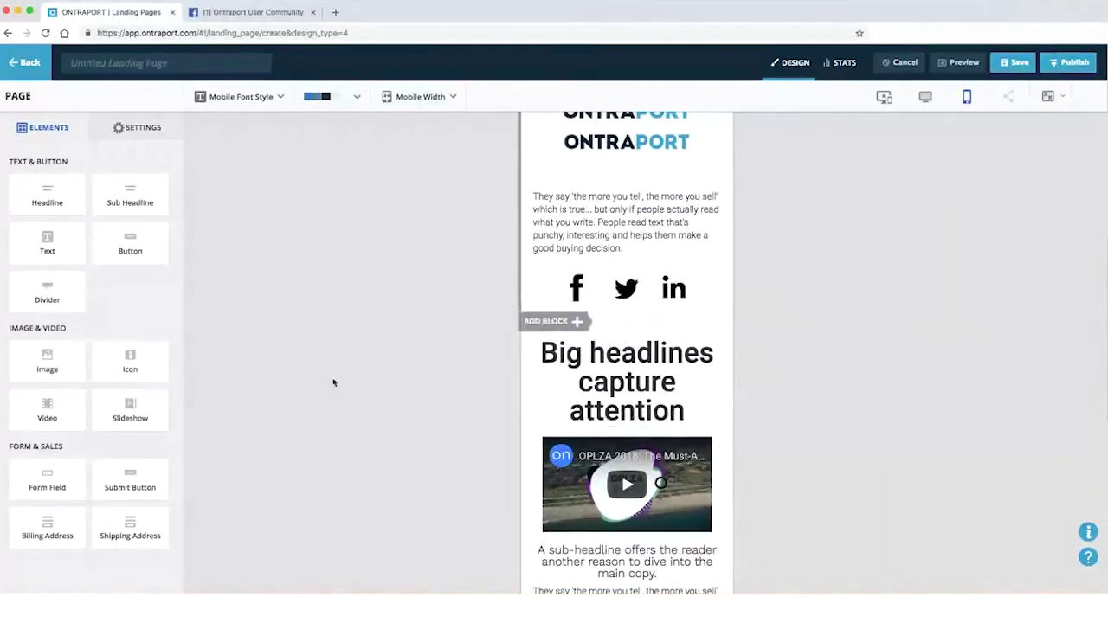
{"action": "scroll", "coordinate": [627, 390], "scroll_direction": "up", "scroll_amount": 5}
{"action": "scroll", "coordinate": [668, 397], "scroll_direction": "down", "scroll_amount": 1}
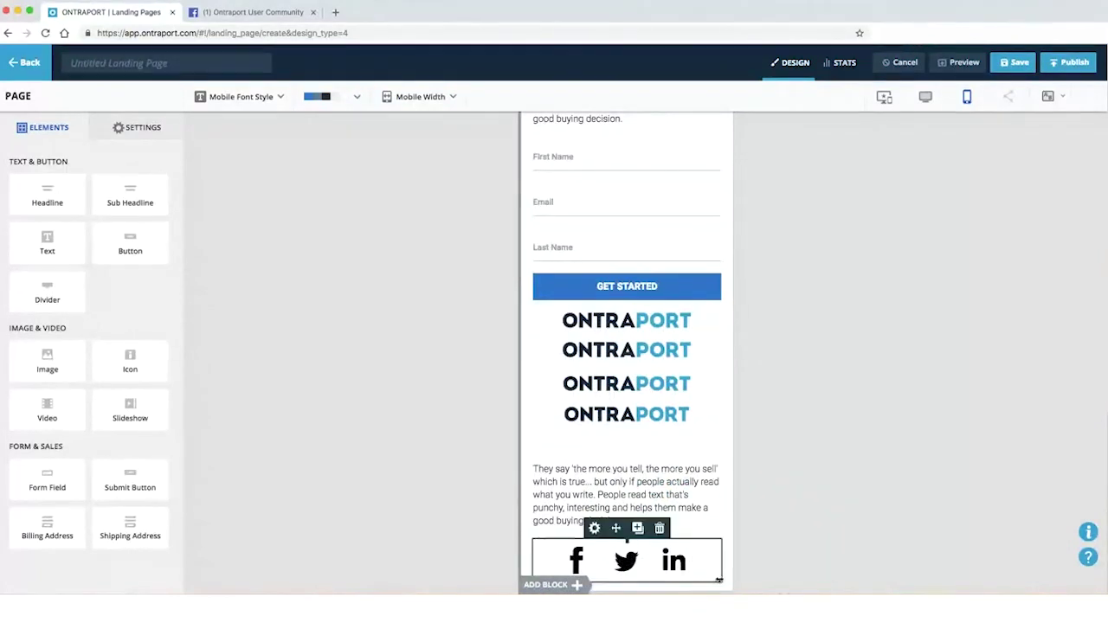
{"action": "scroll", "coordinate": [675, 485], "scroll_direction": "up", "scroll_amount": 2}
{"action": "scroll", "coordinate": [623, 364], "scroll_direction": "down", "scroll_amount": 8}
{"action": "scroll", "coordinate": [612, 329], "scroll_direction": "up", "scroll_amount": 1}
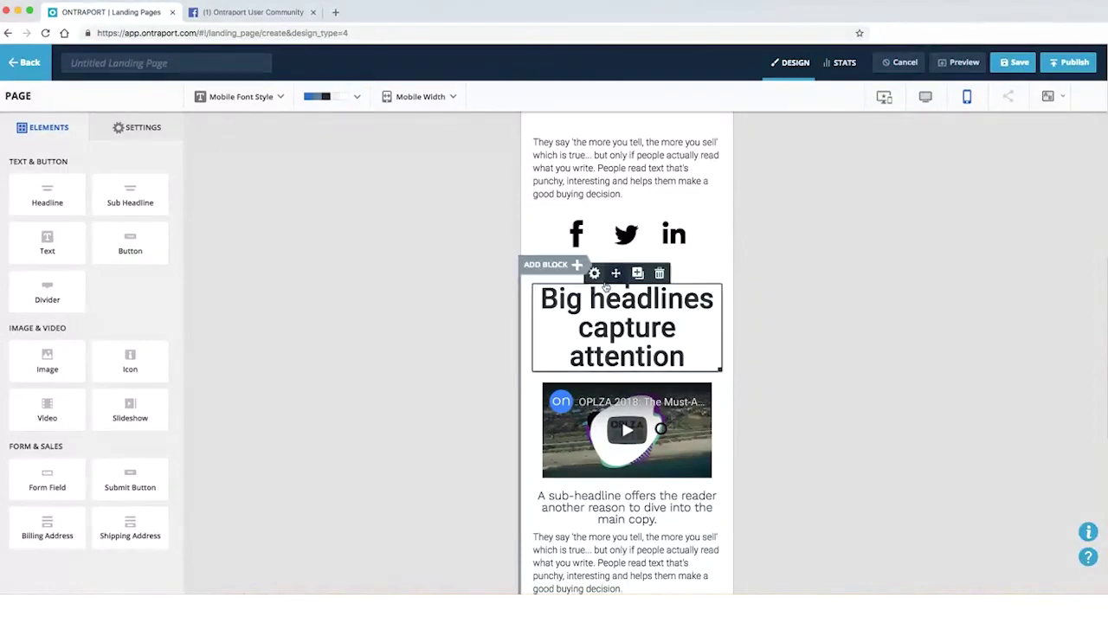
Give the headline block a solid Complementary blue background colour.
{"action": "left_click", "coordinate": [926, 96]}
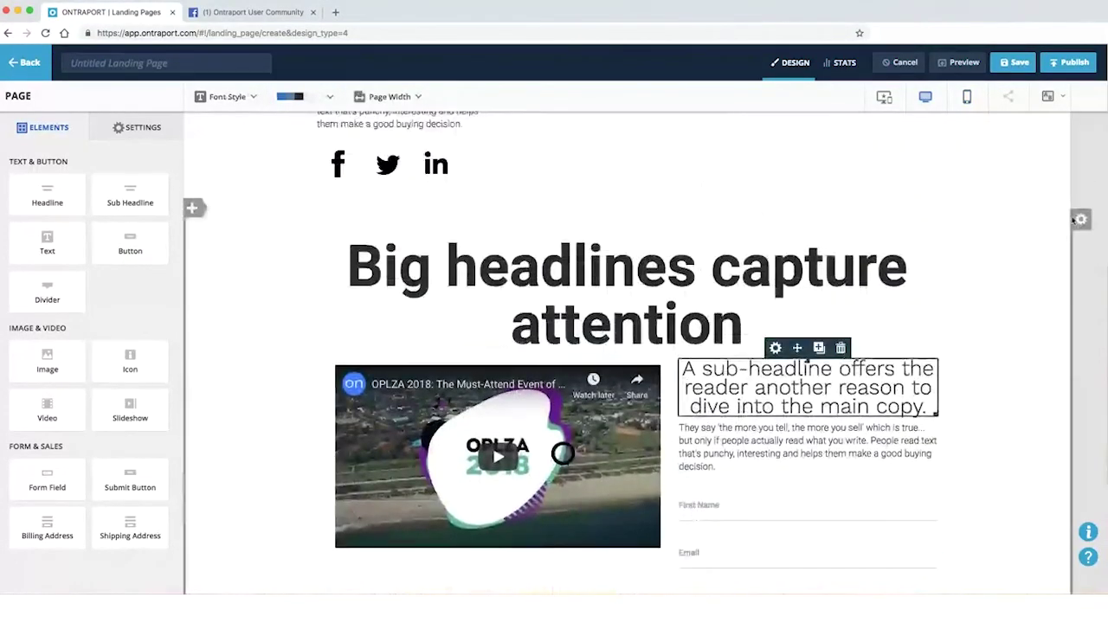
{"action": "left_click", "coordinate": [1079, 220]}
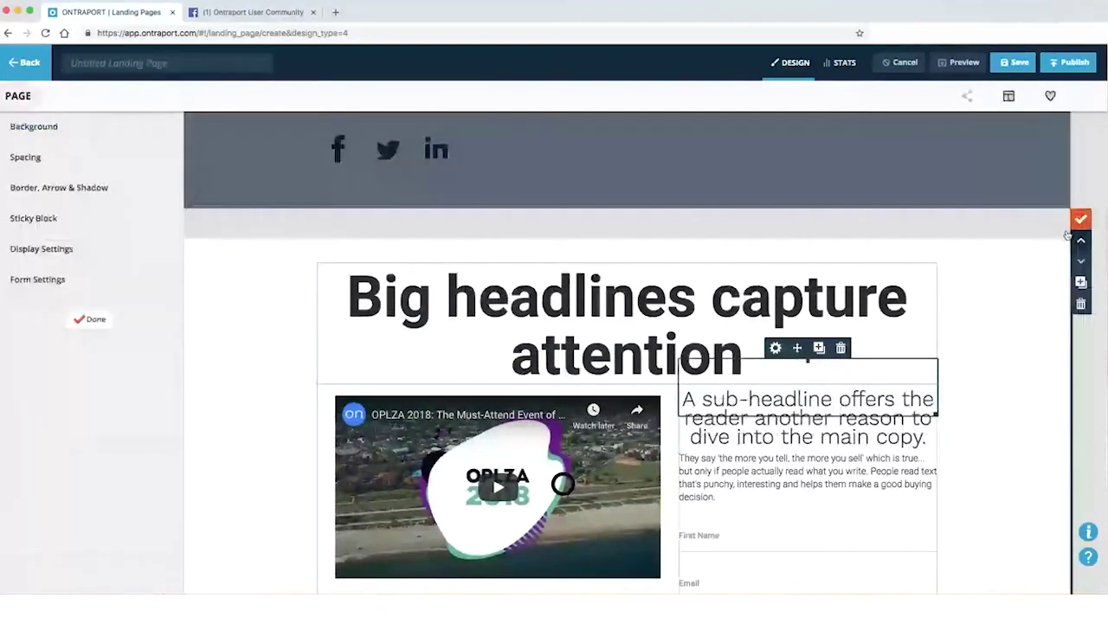
{"action": "left_click", "coordinate": [54, 169]}
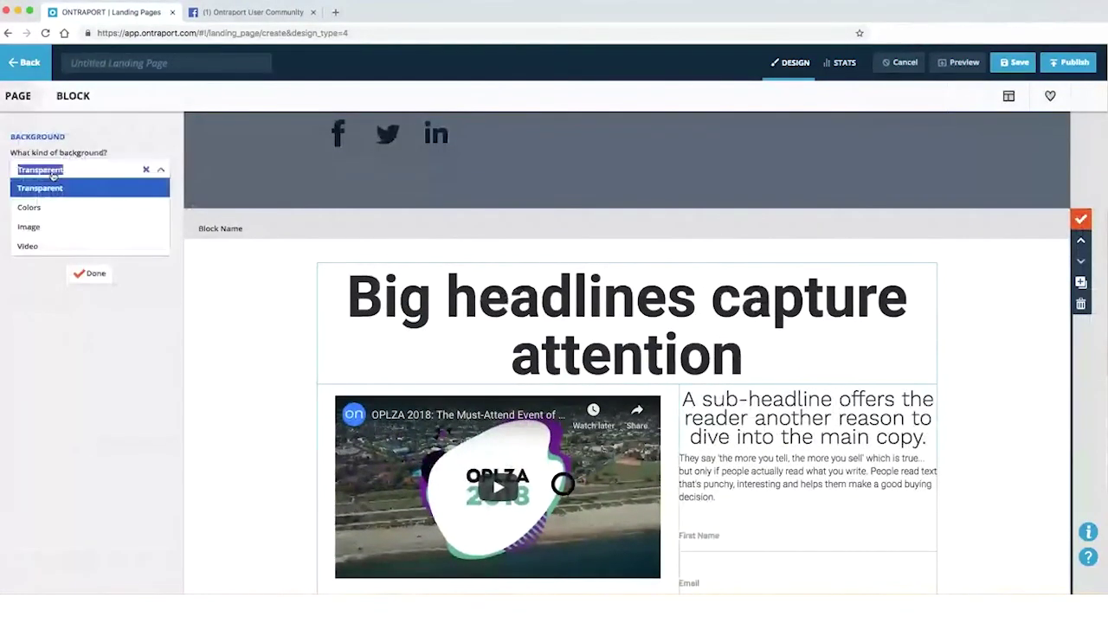
{"action": "left_click", "coordinate": [55, 204]}
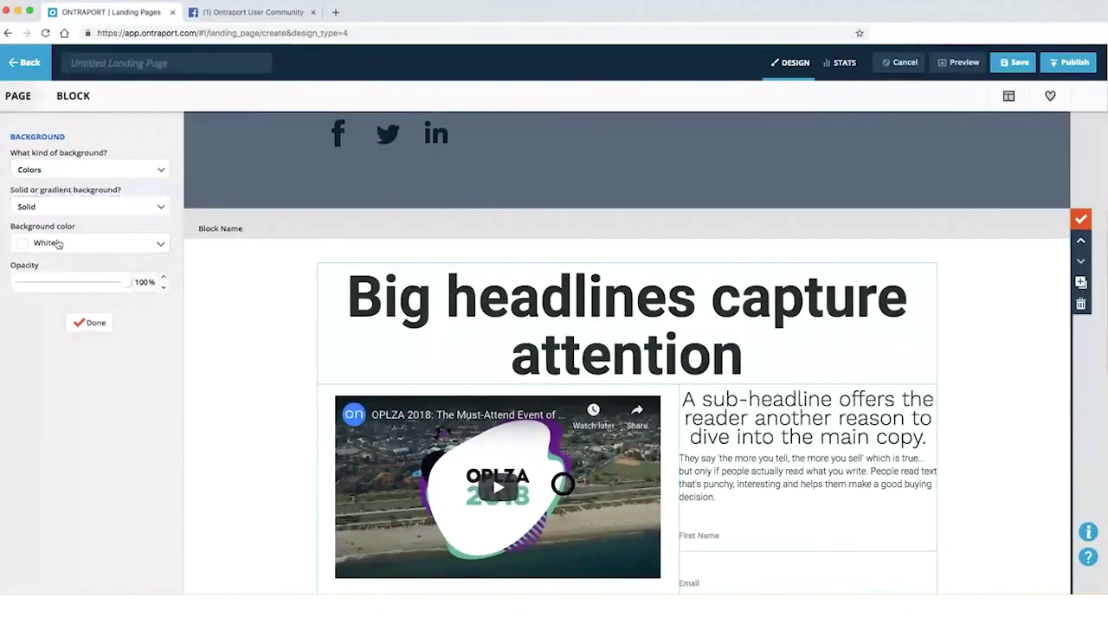
{"action": "left_click", "coordinate": [65, 244]}
{"action": "left_click", "coordinate": [68, 284]}
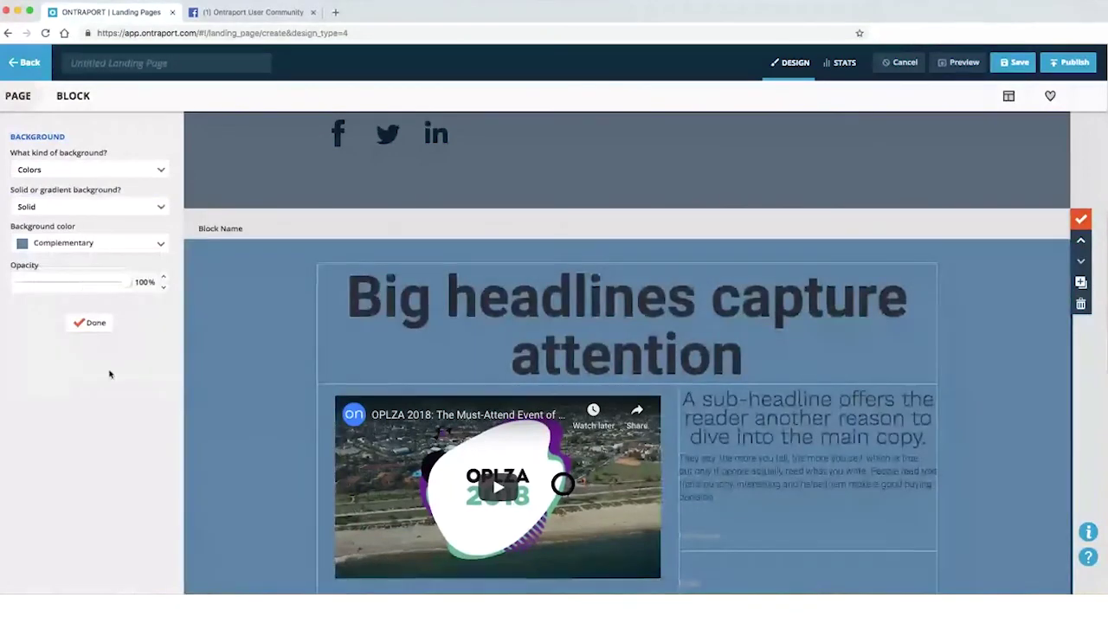
{"action": "left_click", "coordinate": [90, 324]}
{"action": "left_click", "coordinate": [103, 326]}
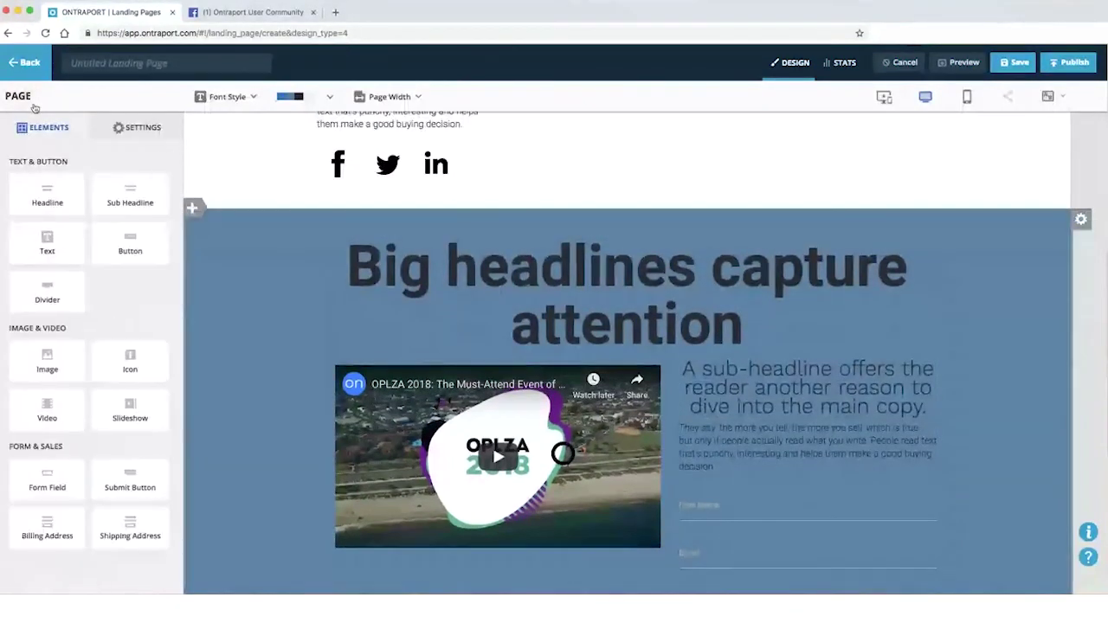
Preview the blue-background block in the mobile layout, scrolling through the page.
{"action": "left_click", "coordinate": [967, 96]}
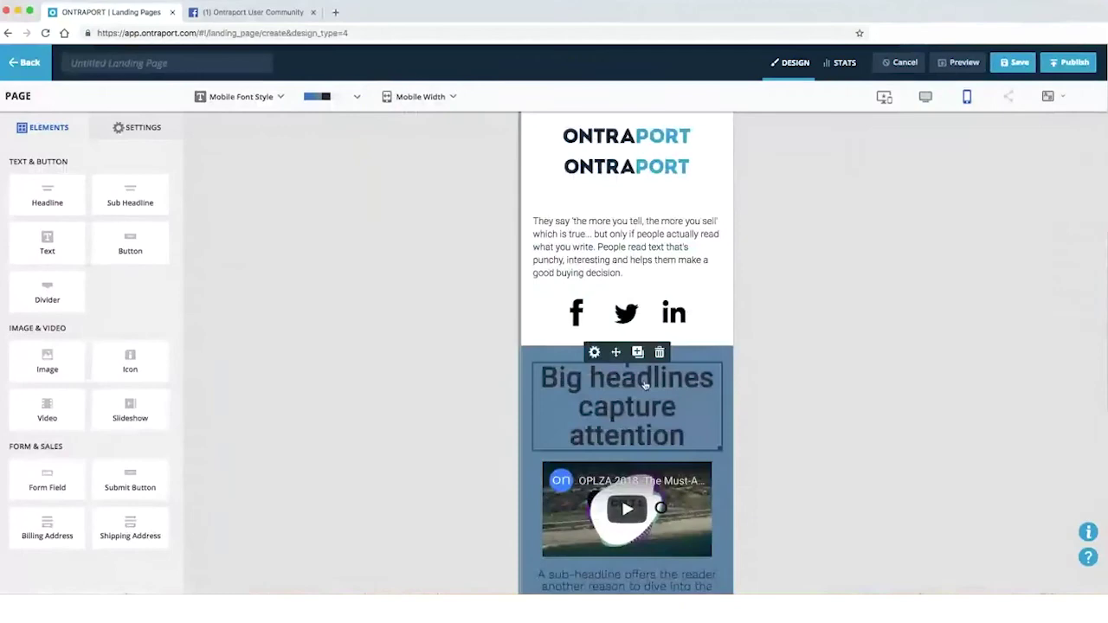
{"action": "scroll", "coordinate": [637, 433], "scroll_direction": "down", "scroll_amount": 8}
{"action": "scroll", "coordinate": [634, 515], "scroll_direction": "down", "scroll_amount": 3}
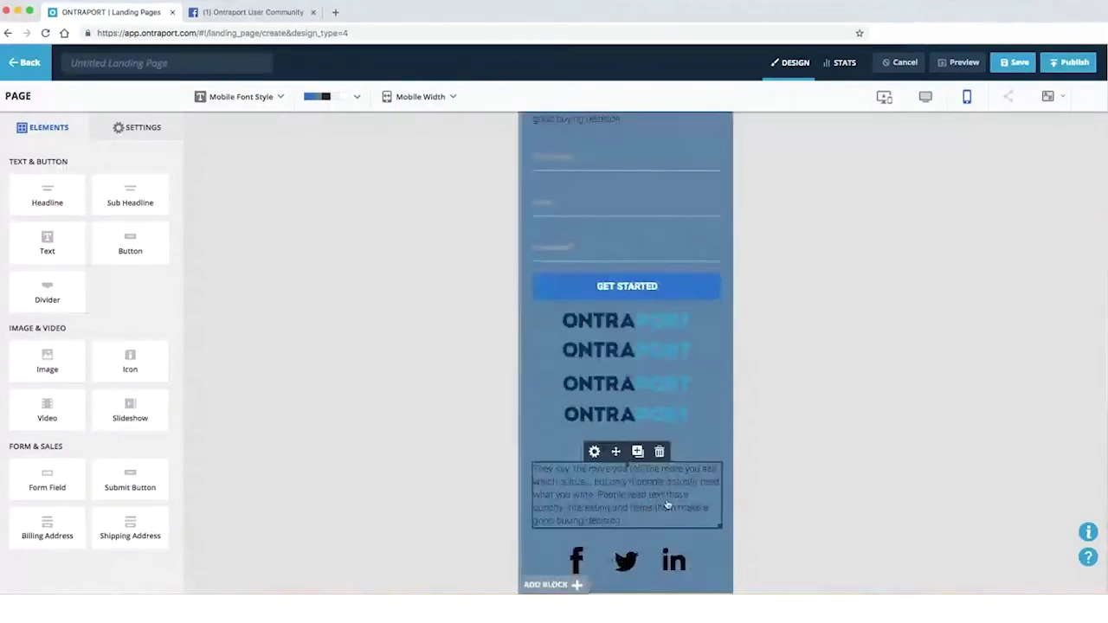
{"action": "scroll", "coordinate": [630, 208], "scroll_direction": "up", "scroll_amount": 10}
{"action": "scroll", "coordinate": [630, 208], "scroll_direction": "up", "scroll_amount": 2}
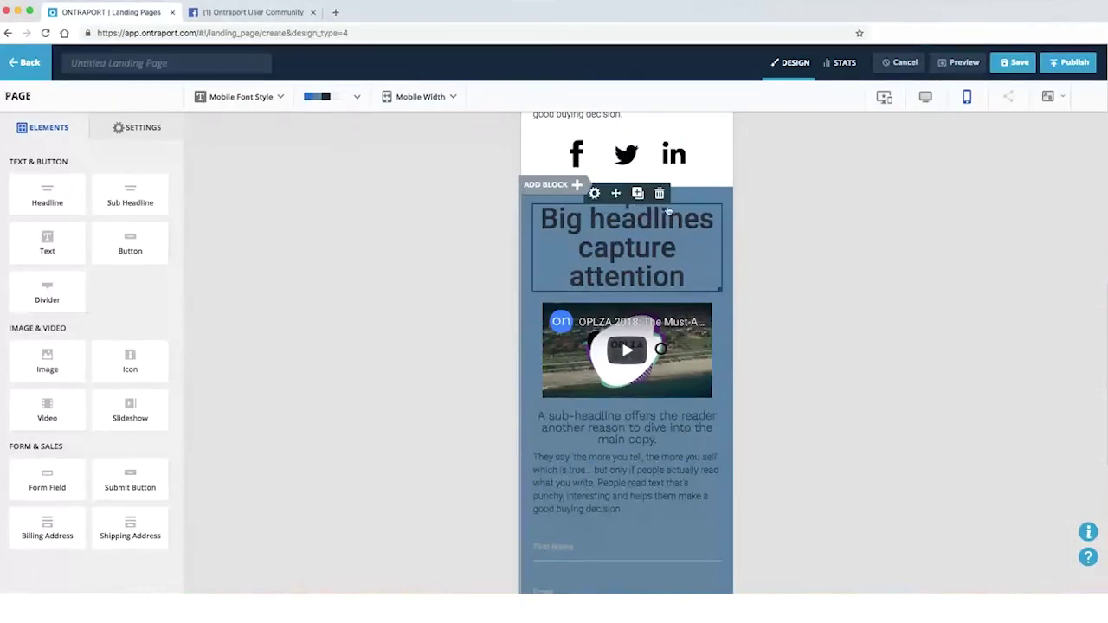
{"action": "scroll", "coordinate": [638, 297], "scroll_direction": "up", "scroll_amount": 3}
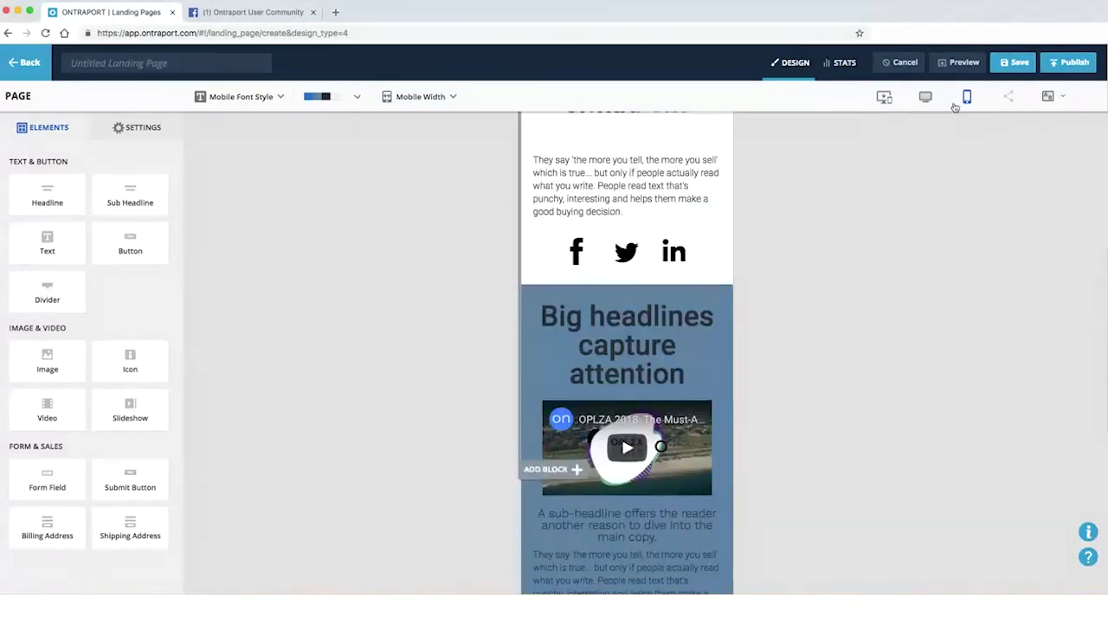
Give the blue headline block 44px top/bottom and 0px left/right mobile padding.
{"action": "left_click", "coordinate": [925, 96]}
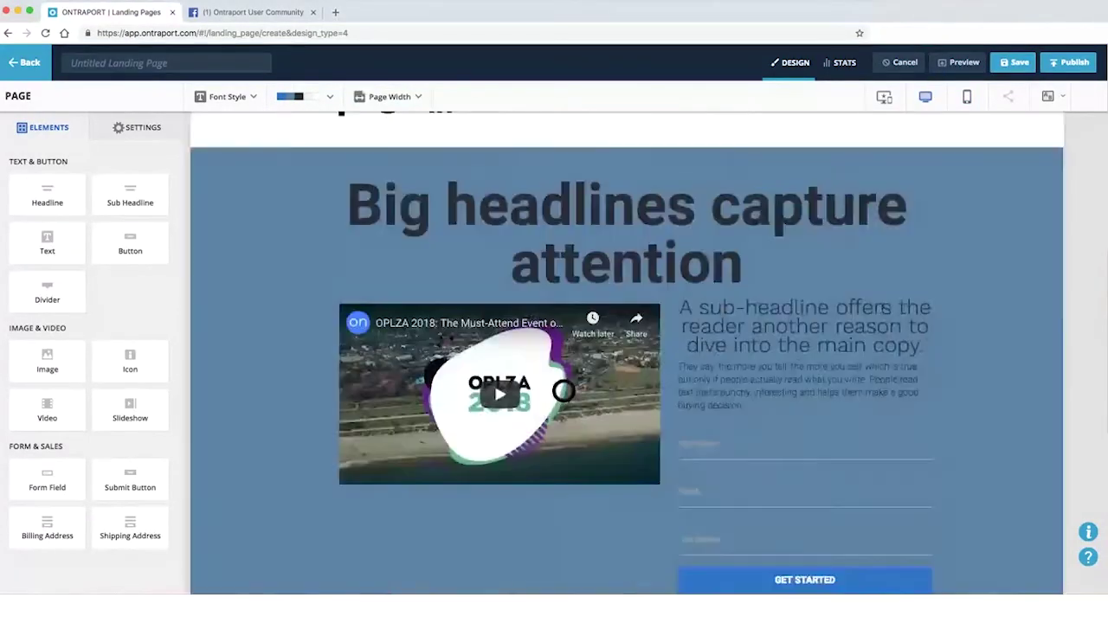
{"action": "left_click", "coordinate": [1082, 164]}
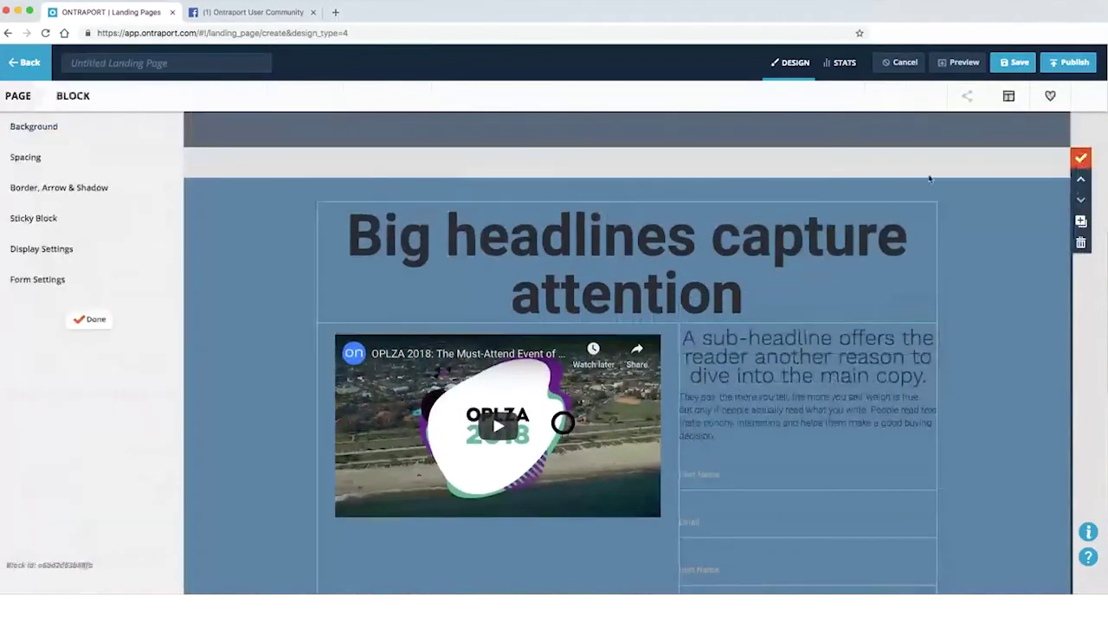
{"action": "left_click", "coordinate": [38, 161]}
{"action": "left_click", "coordinate": [132, 129]}
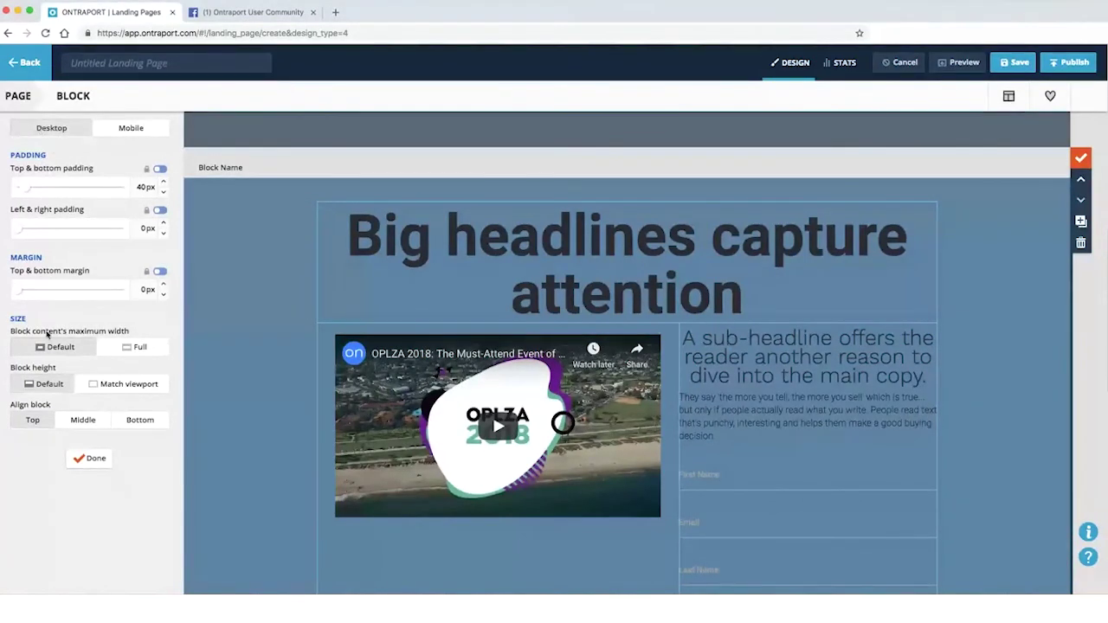
{"action": "left_click", "coordinate": [132, 130]}
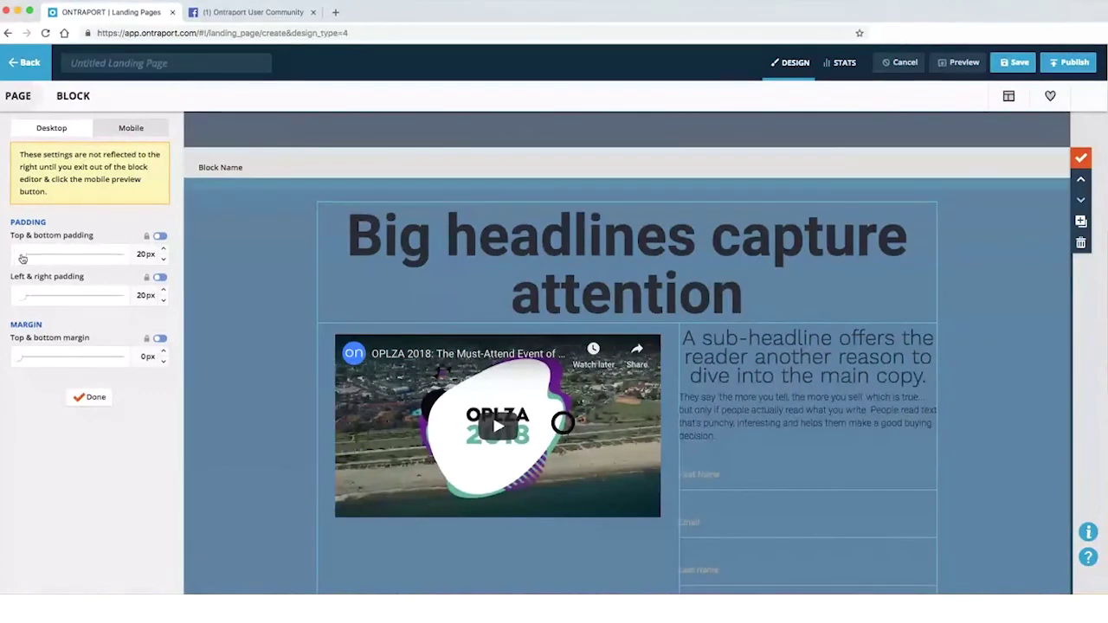
{"action": "left_click_drag", "start_coordinate": [24, 253], "coordinate": [28, 259]}
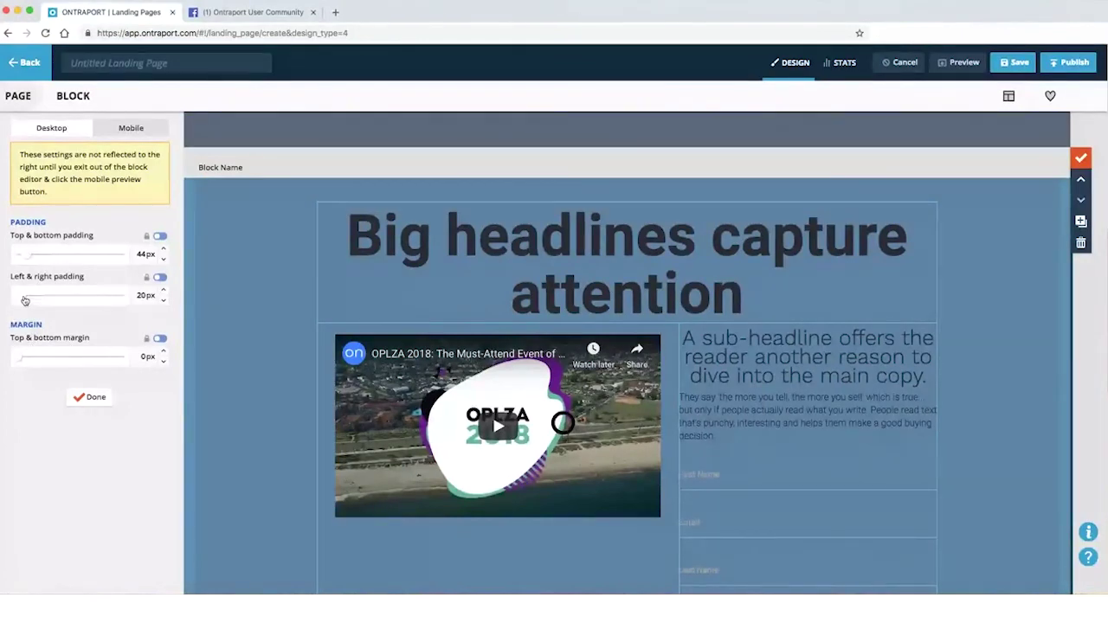
{"action": "left_click_drag", "start_coordinate": [25, 300], "coordinate": [14, 300]}
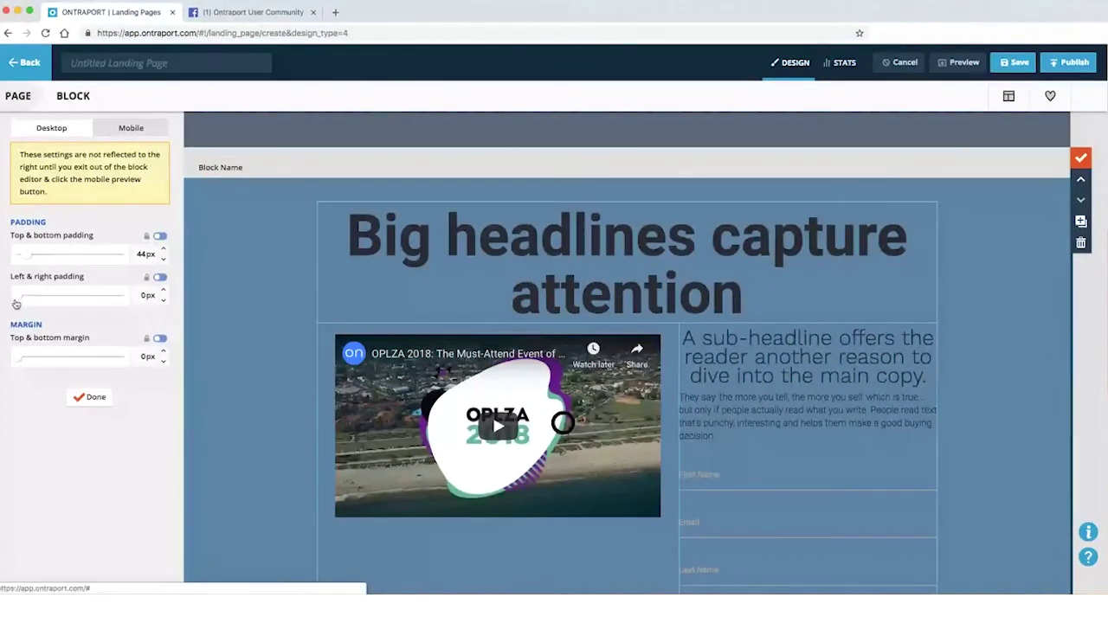
{"action": "left_click", "coordinate": [96, 400]}
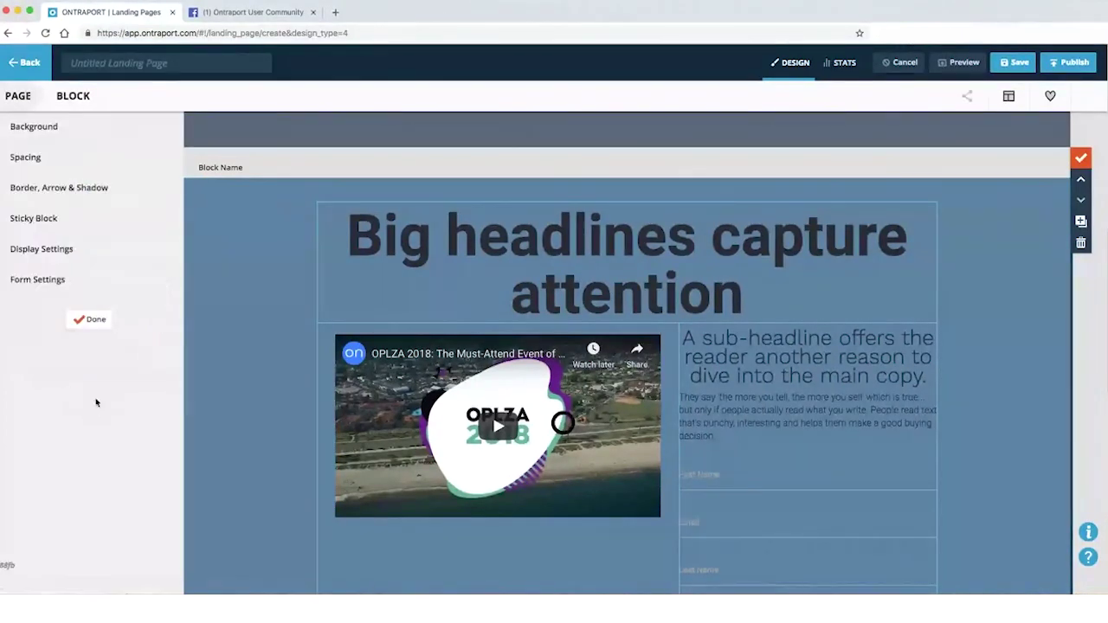
{"action": "left_click", "coordinate": [94, 321]}
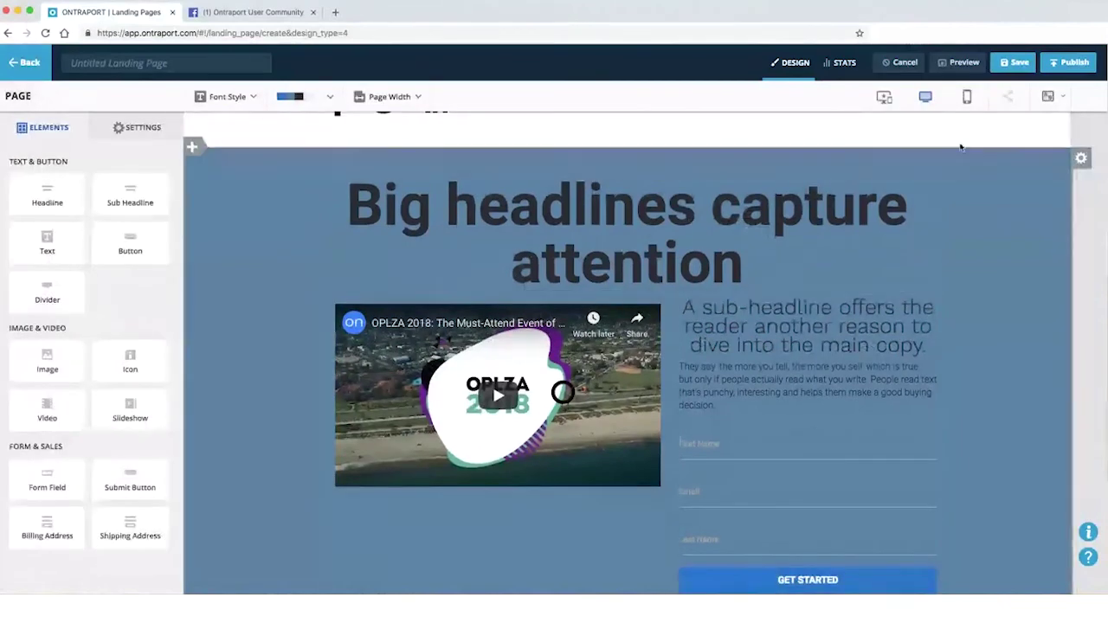
In mobile layout, narrow the blue block's body paragraph and shift it slightly right.
{"action": "left_click", "coordinate": [968, 98]}
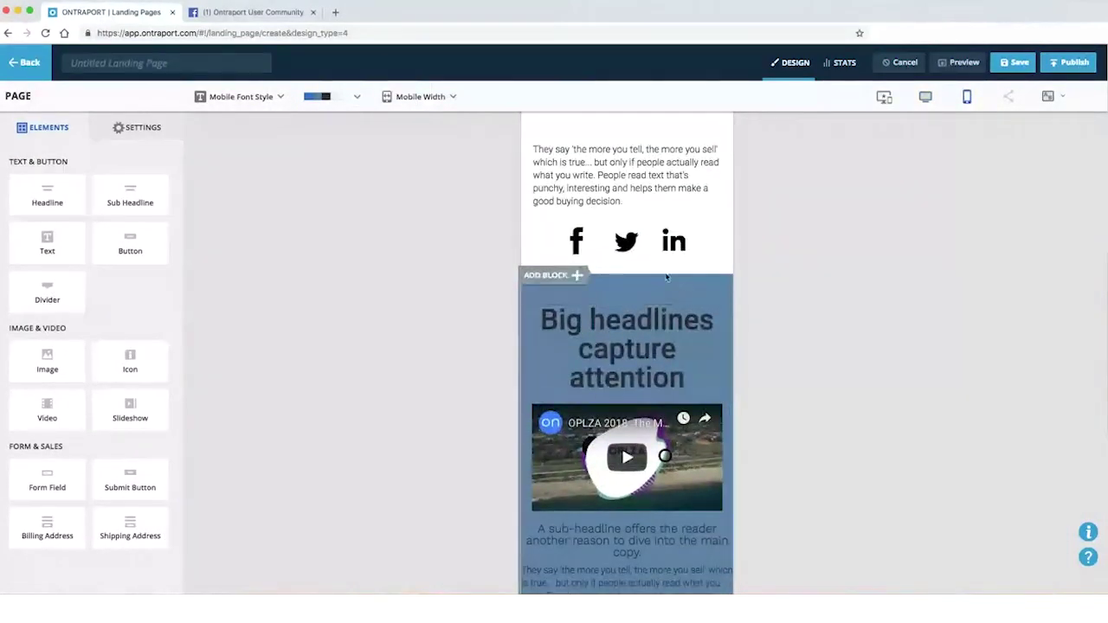
{"action": "scroll", "coordinate": [684, 346], "scroll_direction": "down", "scroll_amount": 3}
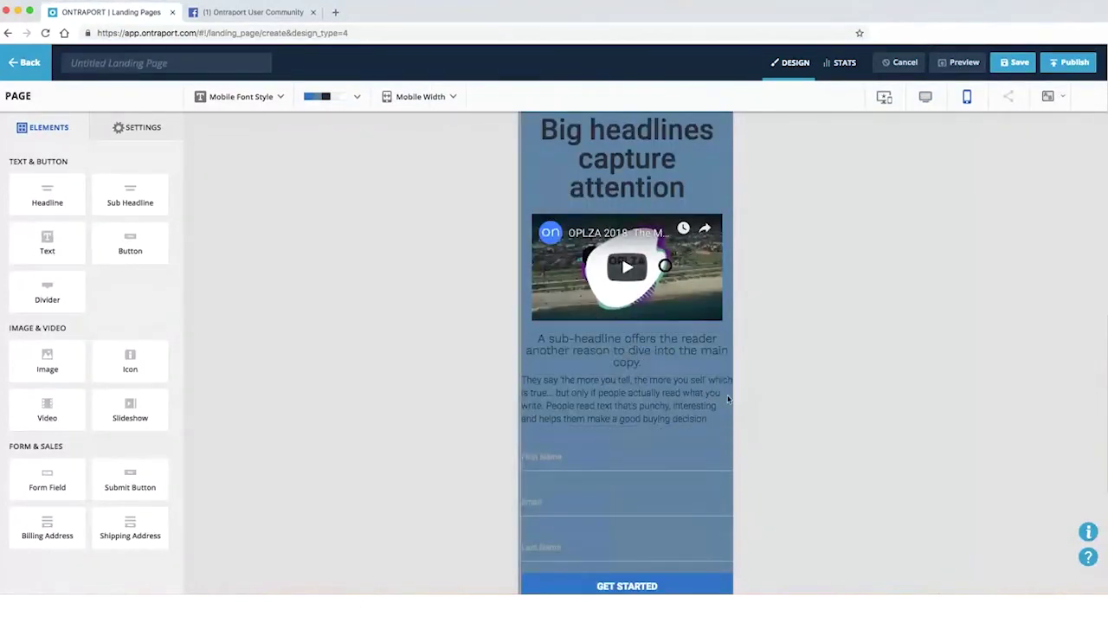
{"action": "left_click_drag", "start_coordinate": [732, 425], "coordinate": [712, 424]}
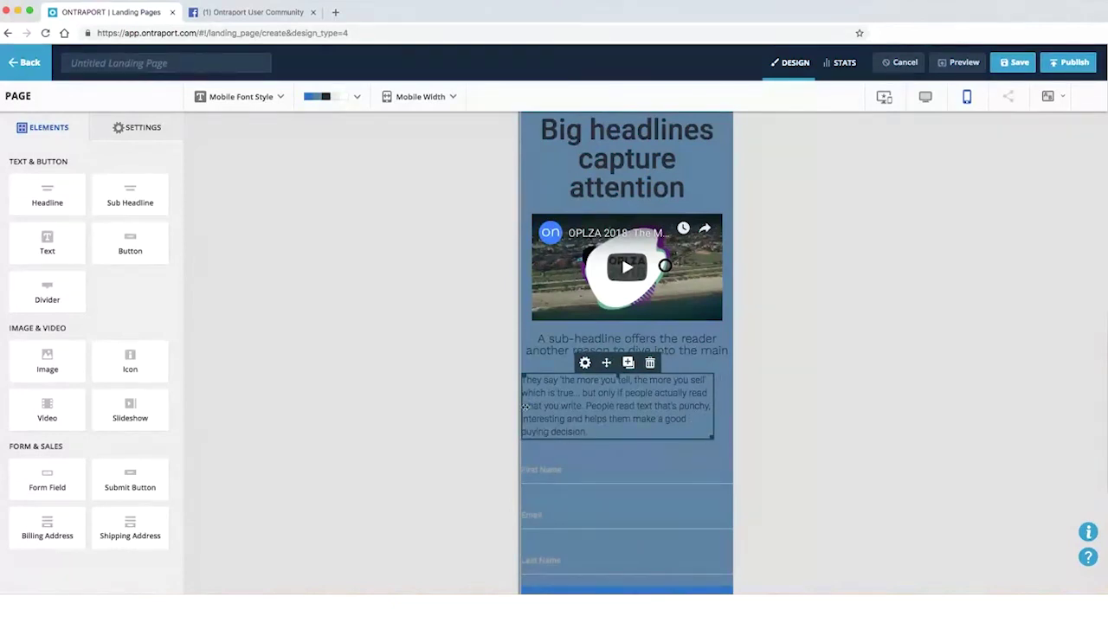
{"action": "left_click_drag", "start_coordinate": [525, 406], "coordinate": [535, 405]}
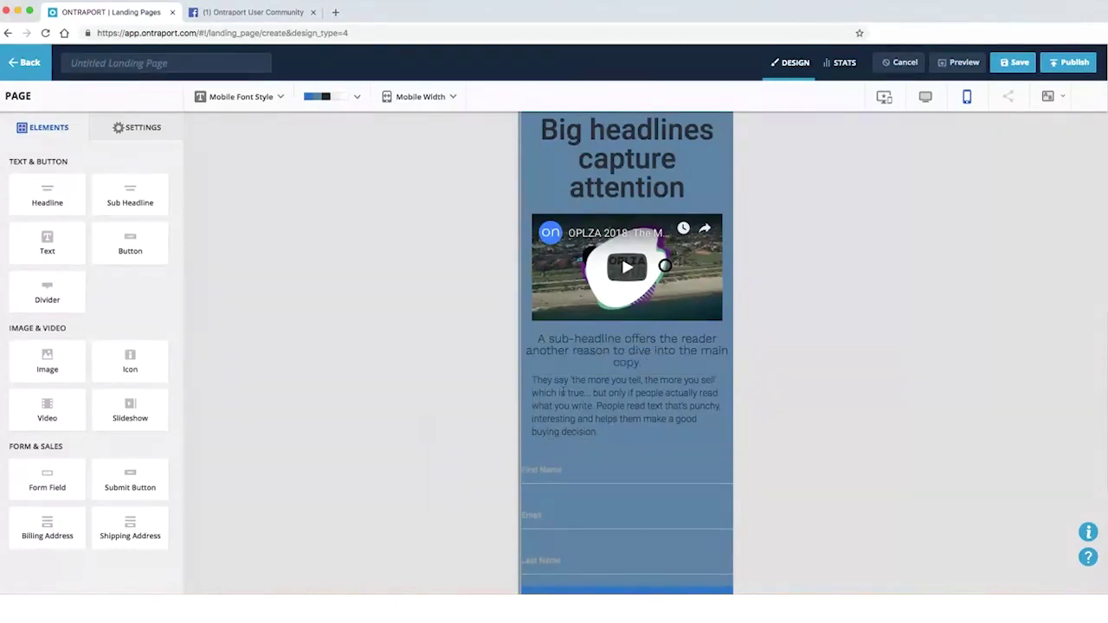
{"action": "scroll", "coordinate": [653, 397], "scroll_direction": "down", "scroll_amount": 5}
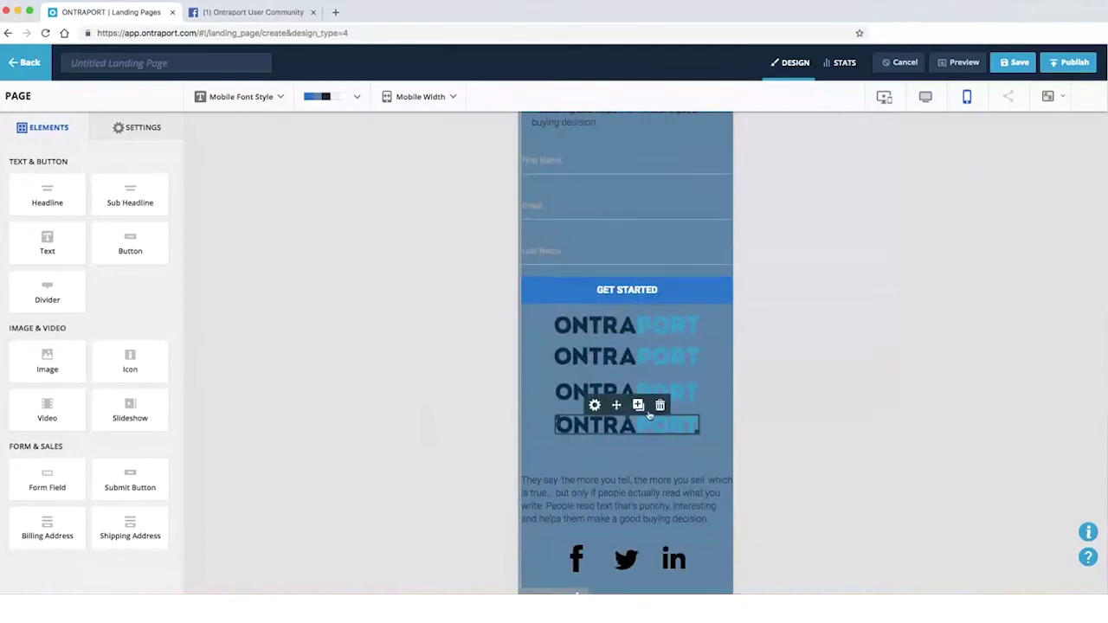
{"action": "scroll", "coordinate": [650, 414], "scroll_direction": "down", "scroll_amount": 8}
{"action": "scroll", "coordinate": [625, 372], "scroll_direction": "up", "scroll_amount": 2}
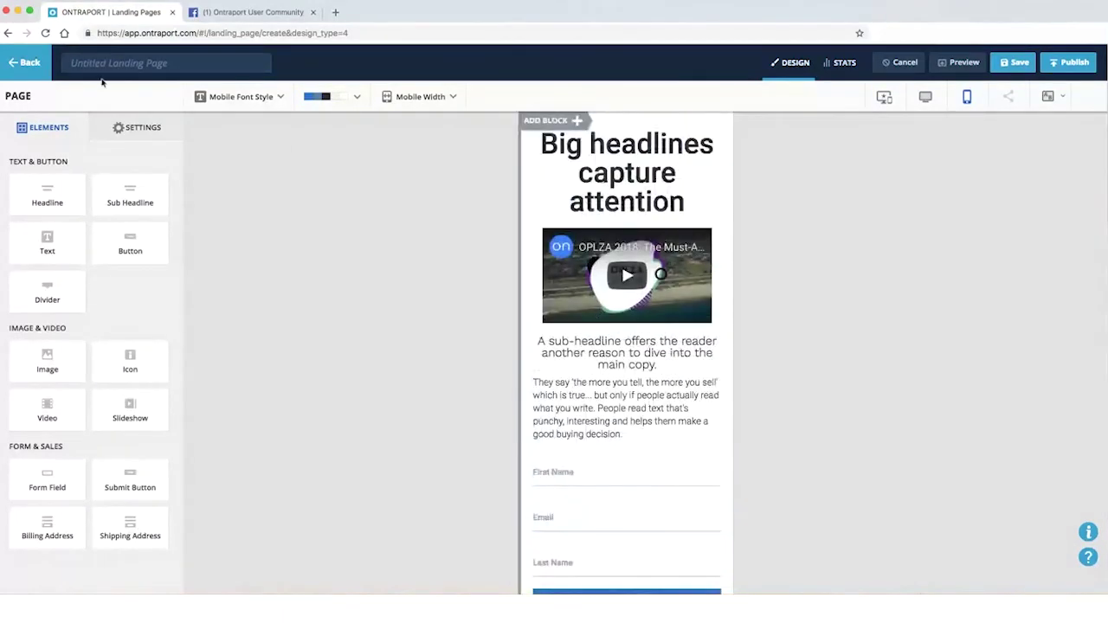
Discard the unsaved page's changes and create a new page from the Melooloo template.
{"action": "left_click", "coordinate": [27, 66]}
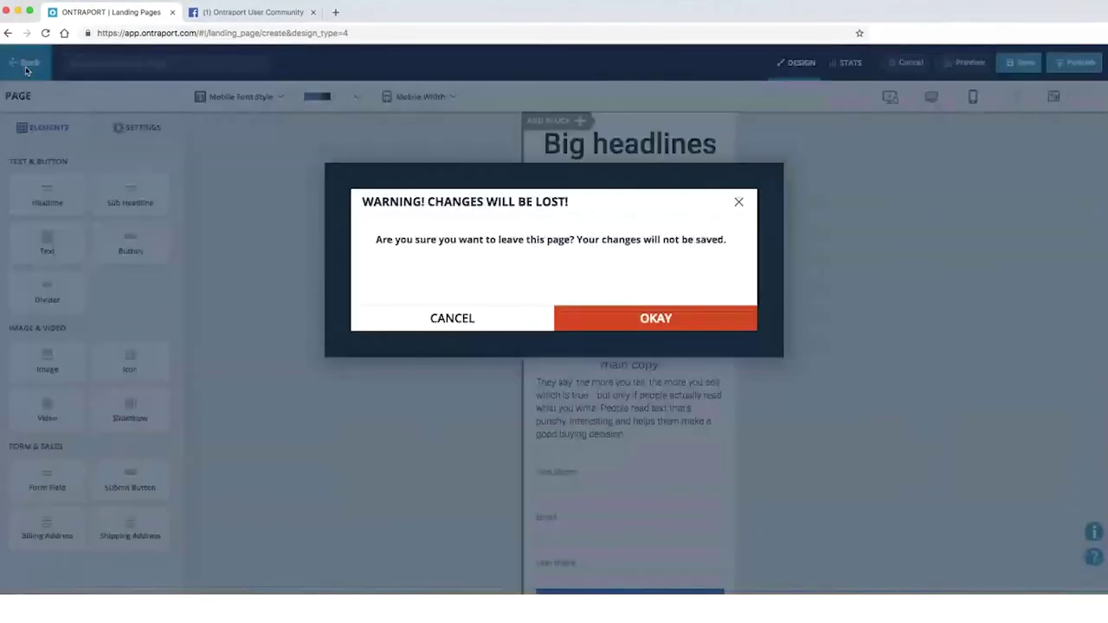
{"action": "left_click", "coordinate": [602, 322]}
{"action": "scroll", "coordinate": [616, 326], "scroll_direction": "down", "scroll_amount": 8}
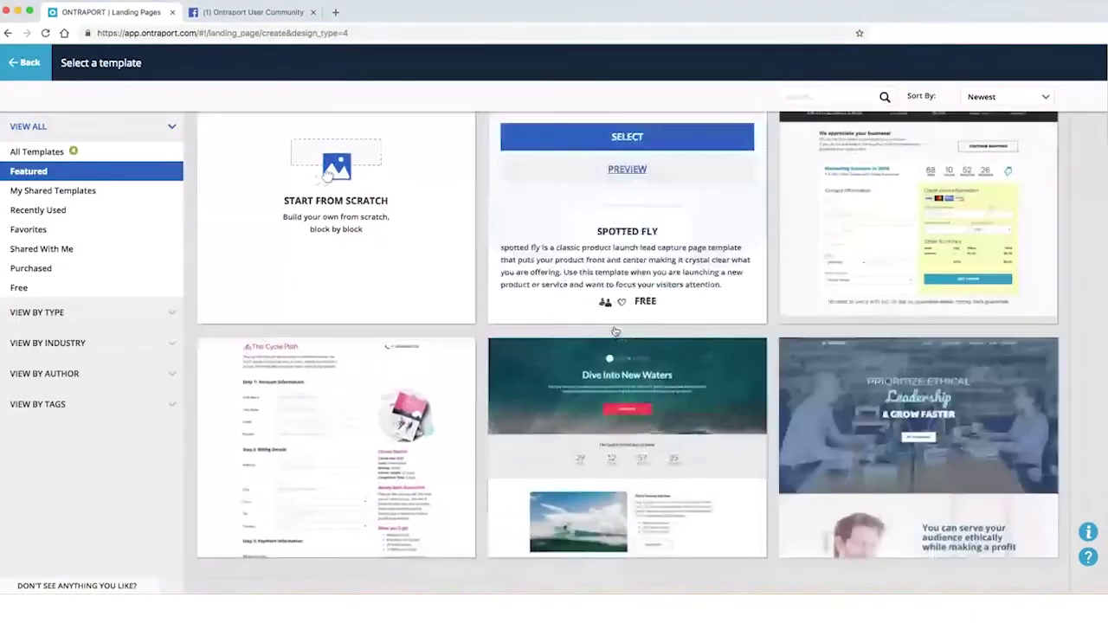
{"action": "scroll", "coordinate": [637, 393], "scroll_direction": "down", "scroll_amount": 6}
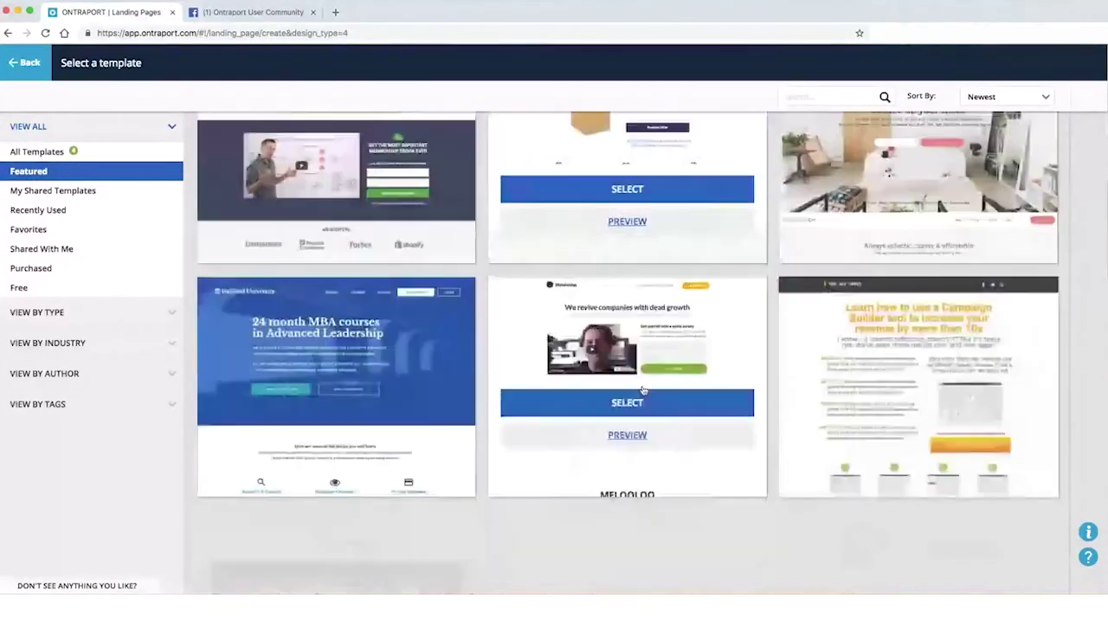
{"action": "left_click", "coordinate": [613, 306]}
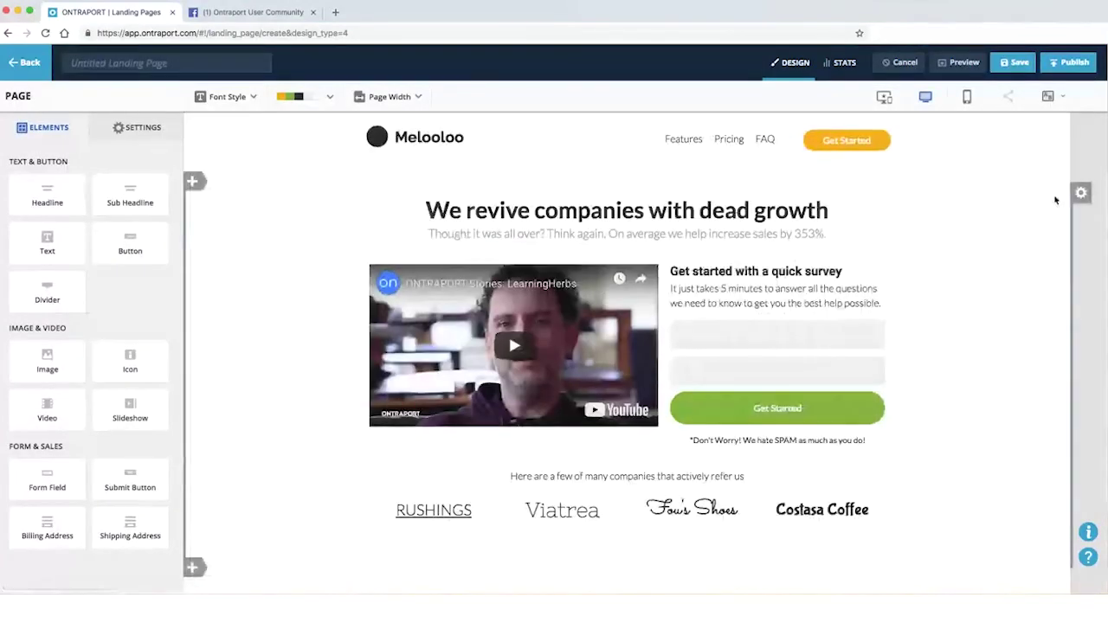
{"action": "scroll", "coordinate": [597, 260], "scroll_direction": "down", "scroll_amount": 3}
{"action": "scroll", "coordinate": [590, 286], "scroll_direction": "down", "scroll_amount": 2}
{"action": "scroll", "coordinate": [528, 288], "scroll_direction": "up", "scroll_amount": 8}
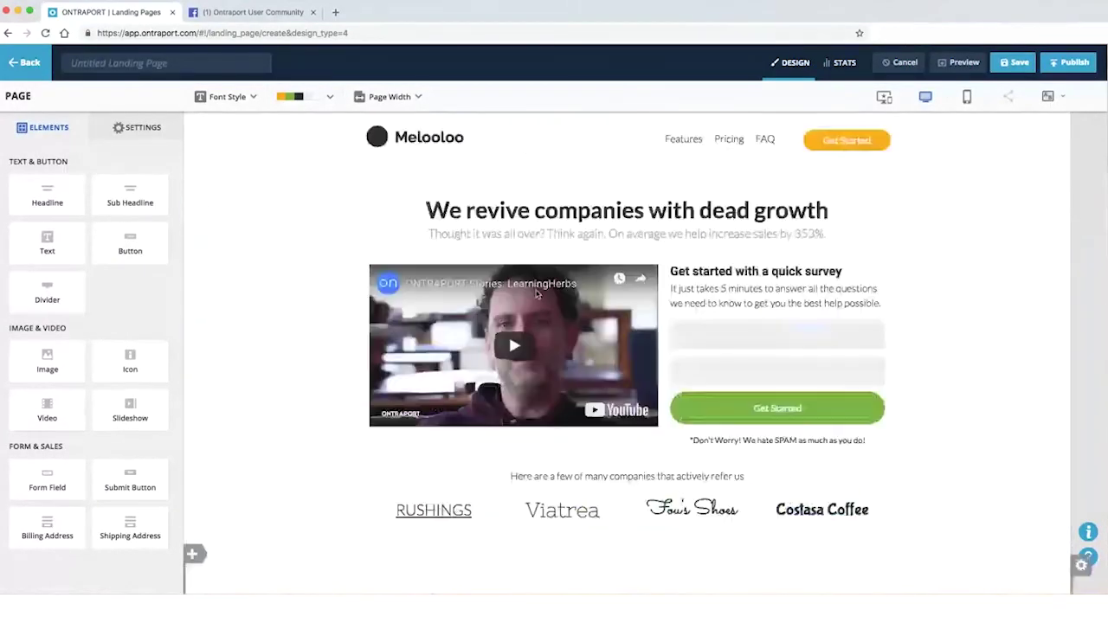
{"action": "scroll", "coordinate": [545, 286], "scroll_direction": "down", "scroll_amount": 14}
Open the block settings for the 'Our winning formula is simple' section.
{"action": "scroll", "coordinate": [705, 309], "scroll_direction": "down", "scroll_amount": 1}
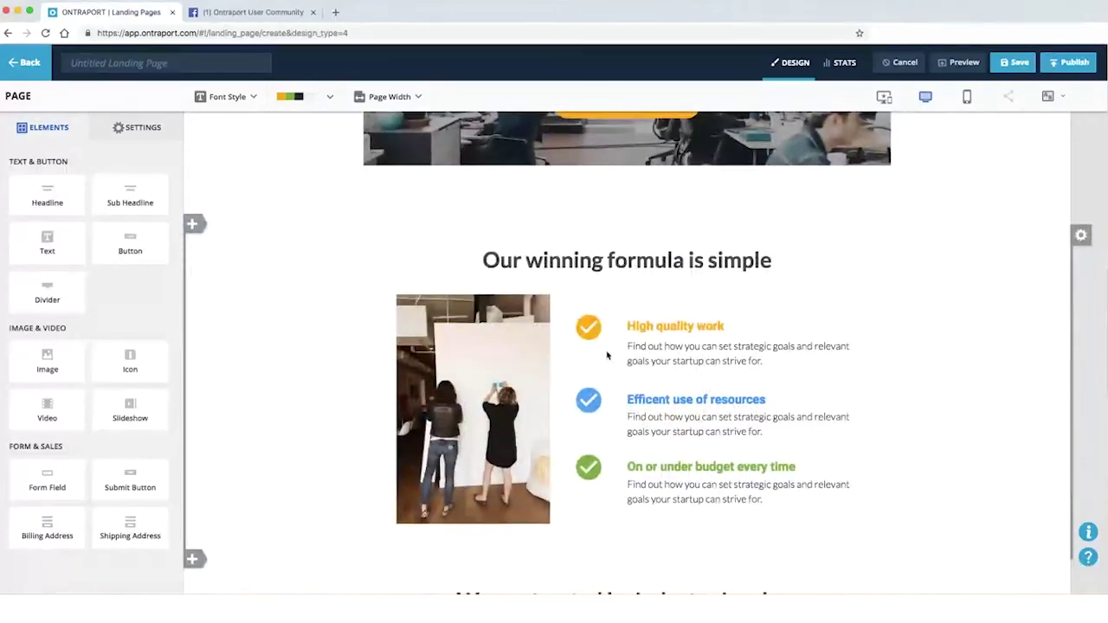
{"action": "mouse_move", "coordinate": [613, 333]}
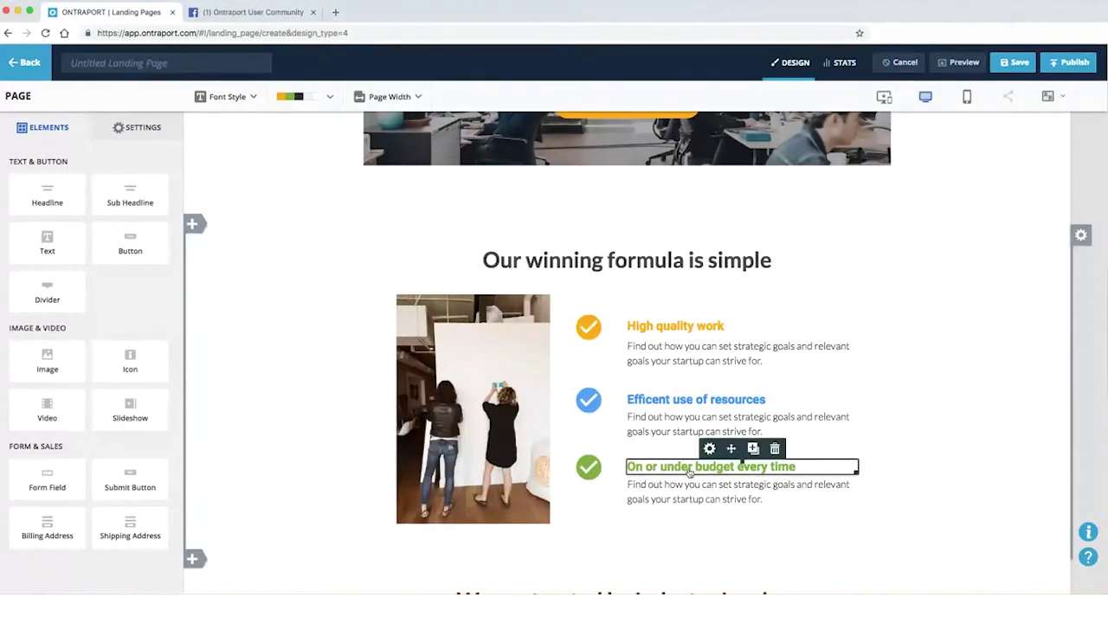
{"action": "left_click", "coordinate": [1081, 235]}
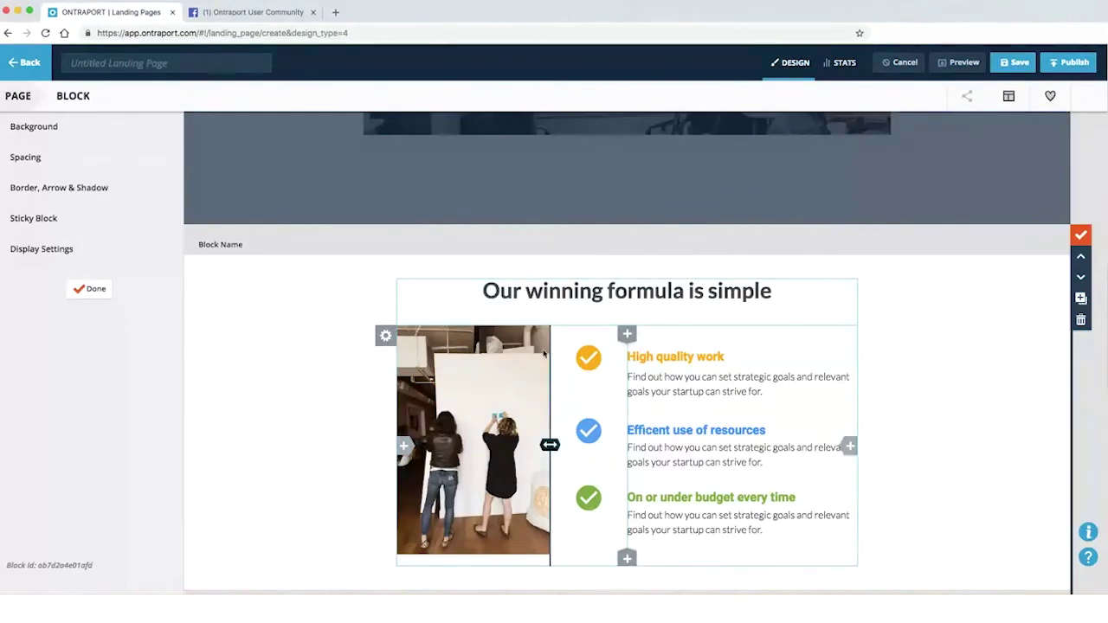
{"action": "scroll", "coordinate": [544, 353], "scroll_direction": "down", "scroll_amount": 3}
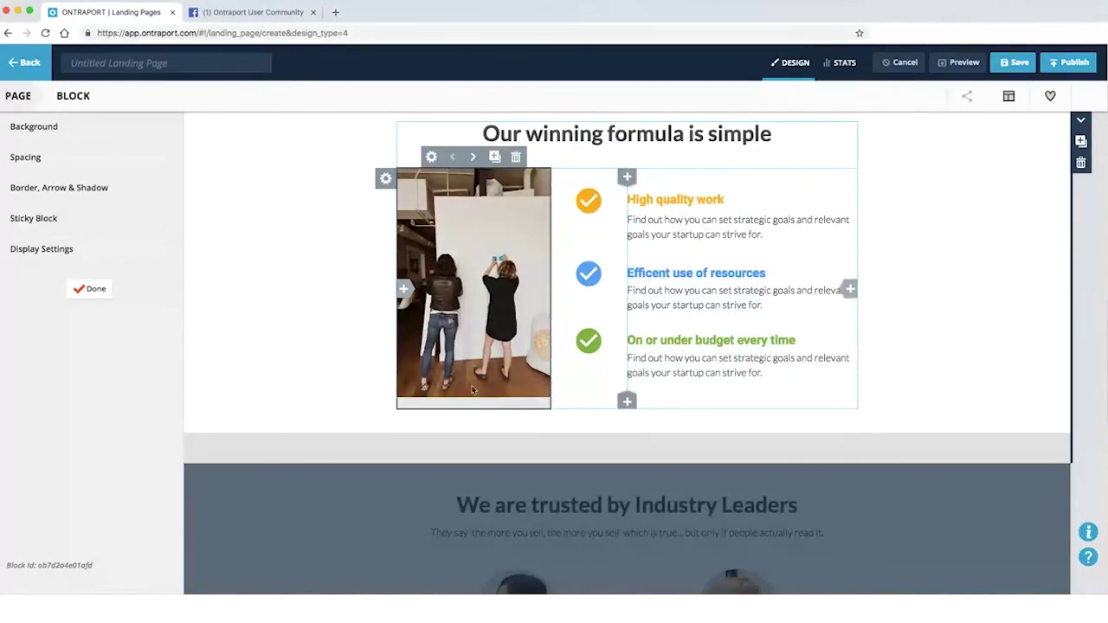
{"action": "scroll", "coordinate": [475, 355], "scroll_direction": "down", "scroll_amount": 1}
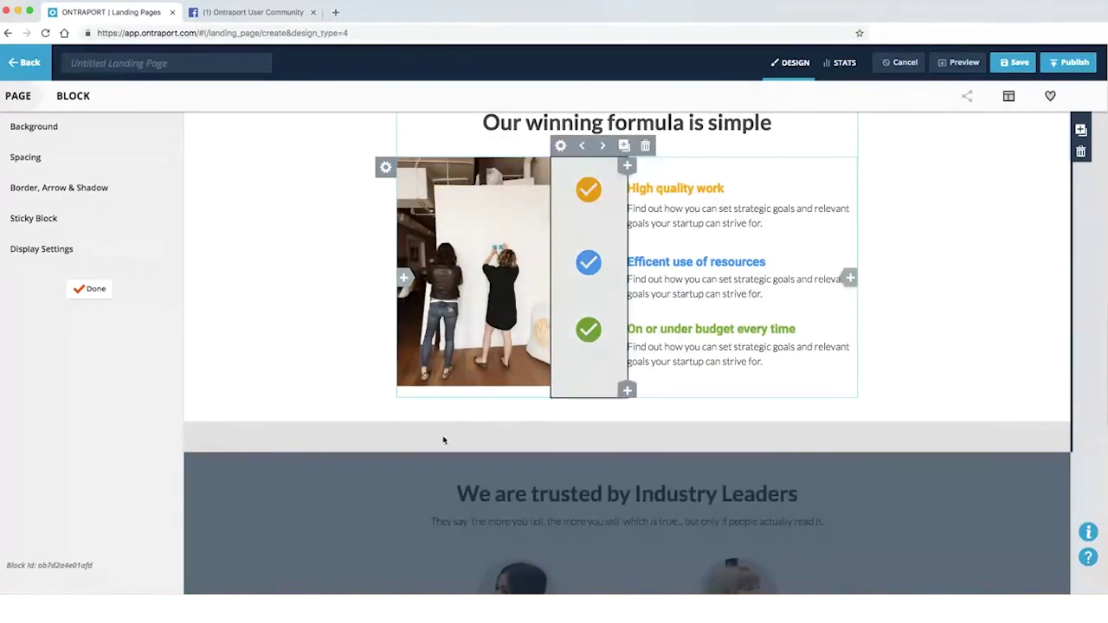
{"action": "left_click", "coordinate": [86, 292]}
{"action": "scroll", "coordinate": [627, 346], "scroll_direction": "up", "scroll_amount": 5}
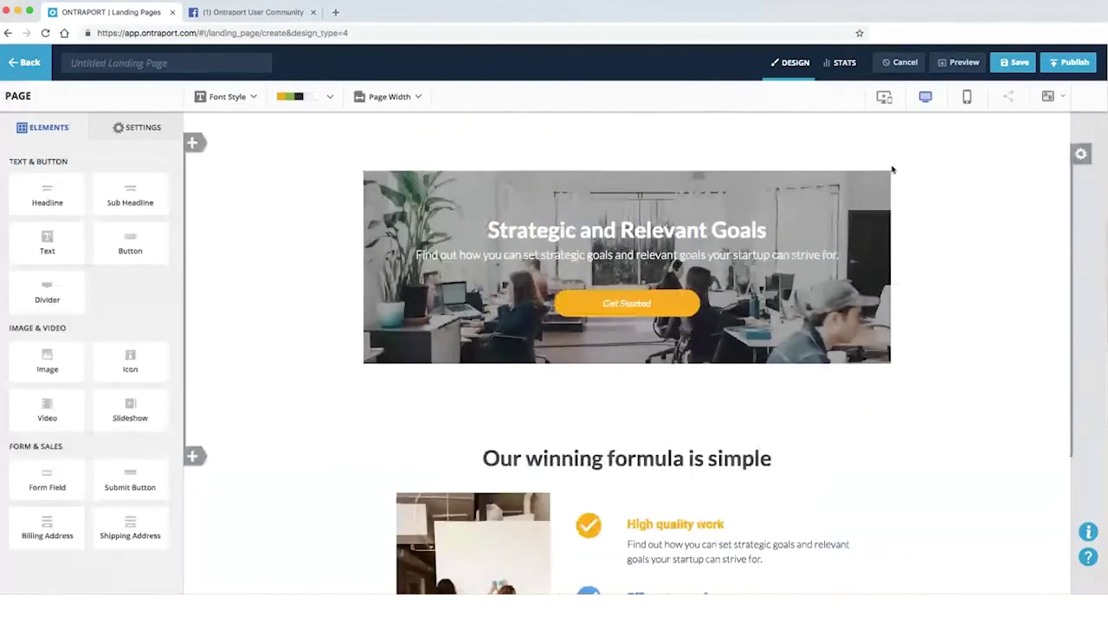
{"action": "left_click", "coordinate": [967, 96]}
{"action": "scroll", "coordinate": [616, 228], "scroll_direction": "down", "scroll_amount": 10}
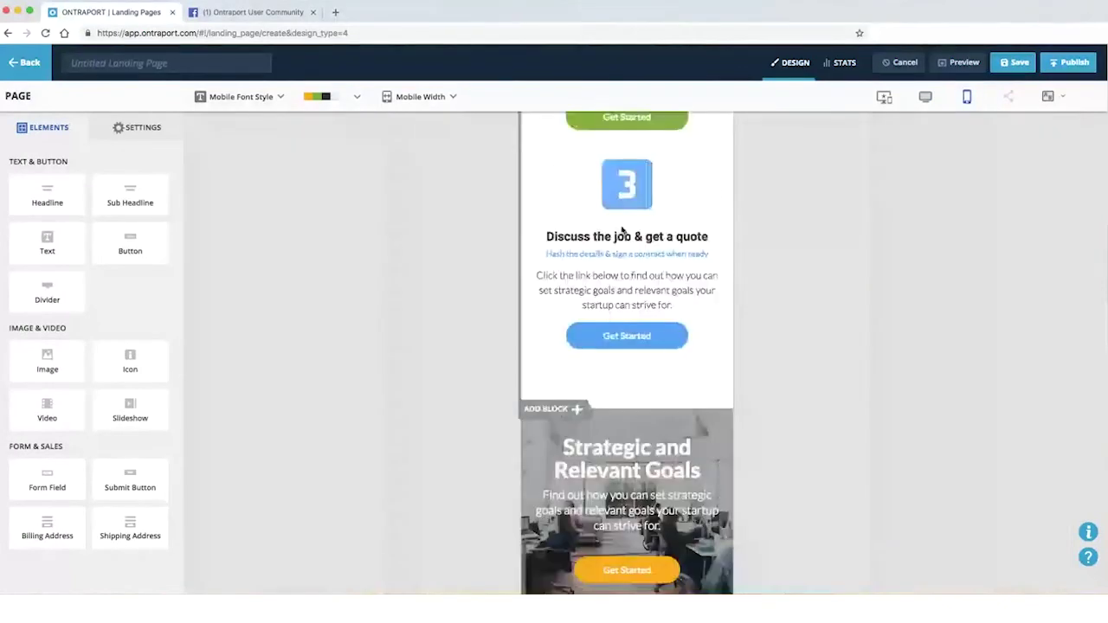
{"action": "scroll", "coordinate": [632, 247], "scroll_direction": "down", "scroll_amount": 5}
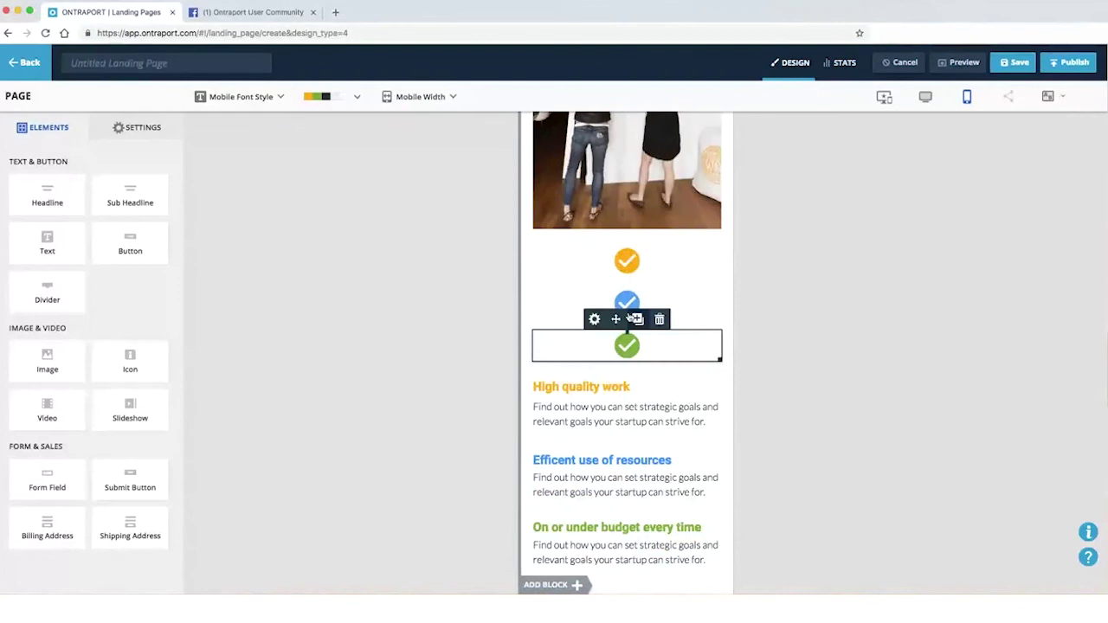
{"action": "left_click", "coordinate": [626, 263]}
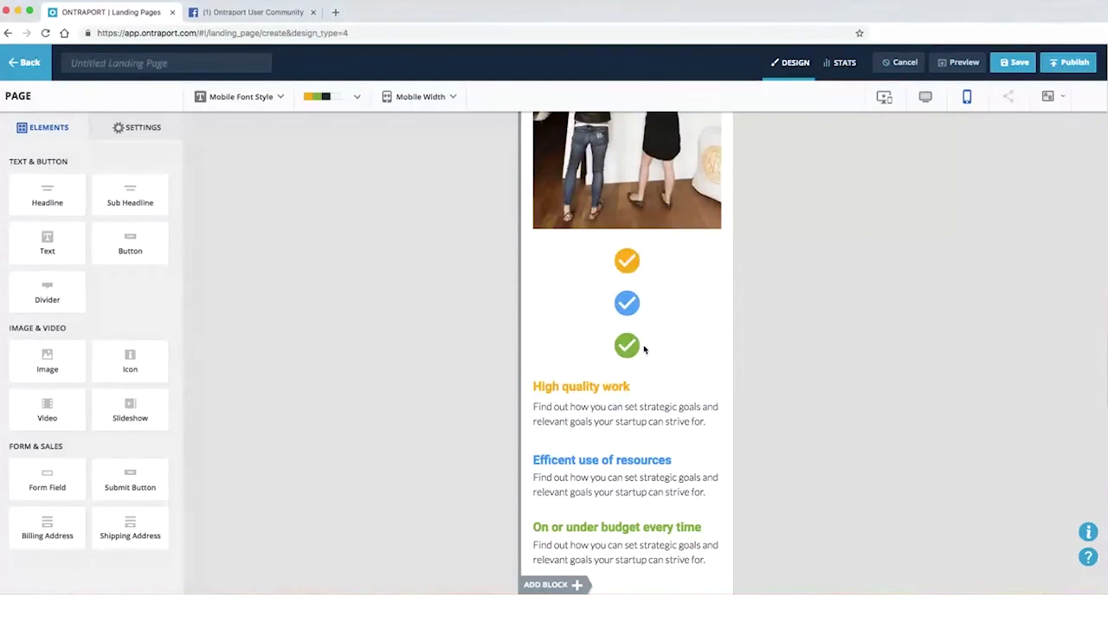
{"action": "scroll", "coordinate": [641, 364], "scroll_direction": "up", "scroll_amount": 2}
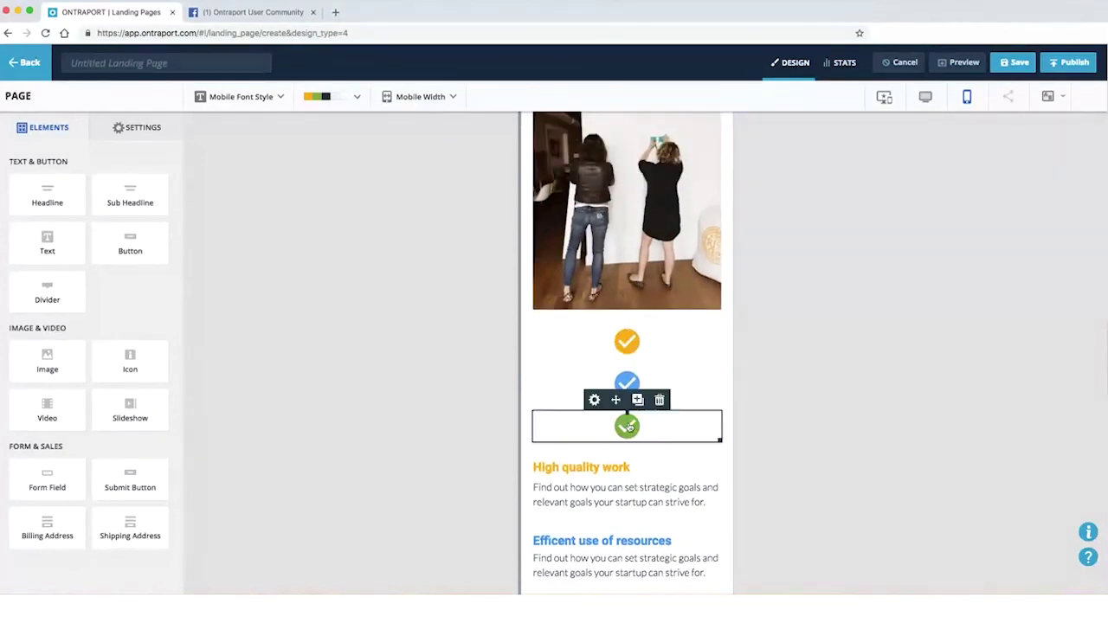
Set the 'Our winning formula is simple' block's device display to Desktop Only.
{"action": "left_click", "coordinate": [926, 96]}
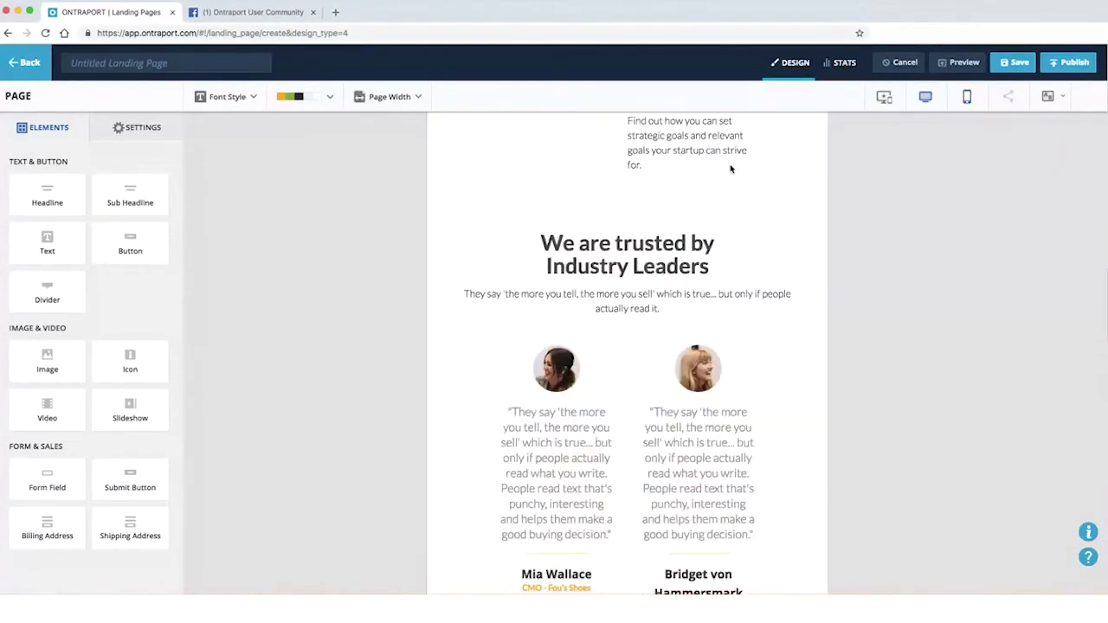
{"action": "scroll", "coordinate": [544, 267], "scroll_direction": "down", "scroll_amount": 2}
{"action": "scroll", "coordinate": [607, 266], "scroll_direction": "up", "scroll_amount": 3}
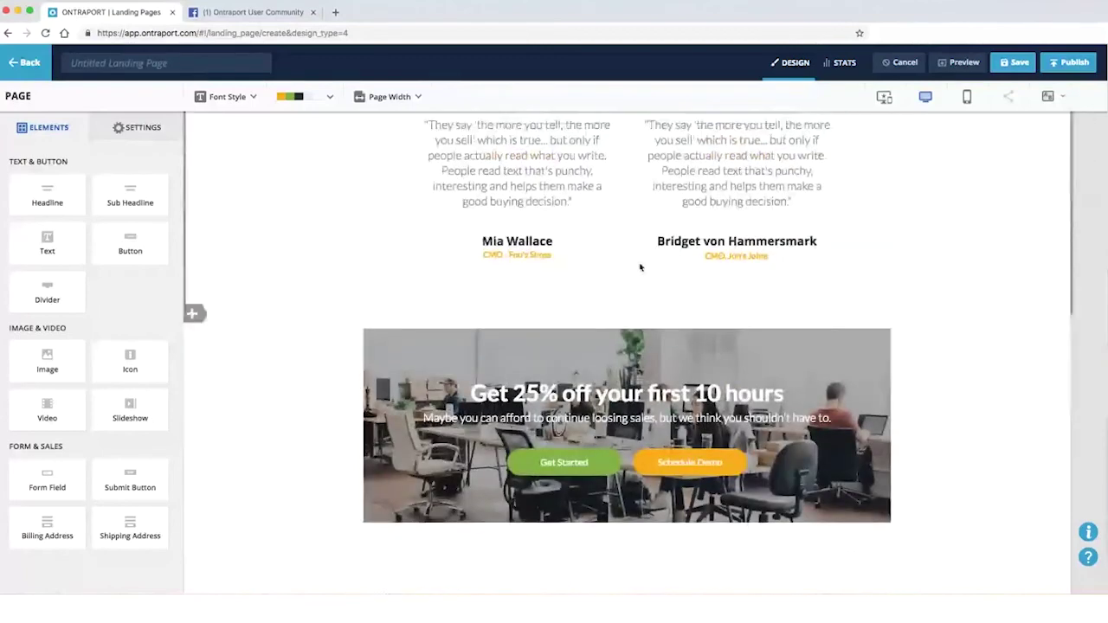
{"action": "scroll", "coordinate": [641, 265], "scroll_direction": "up", "scroll_amount": 6}
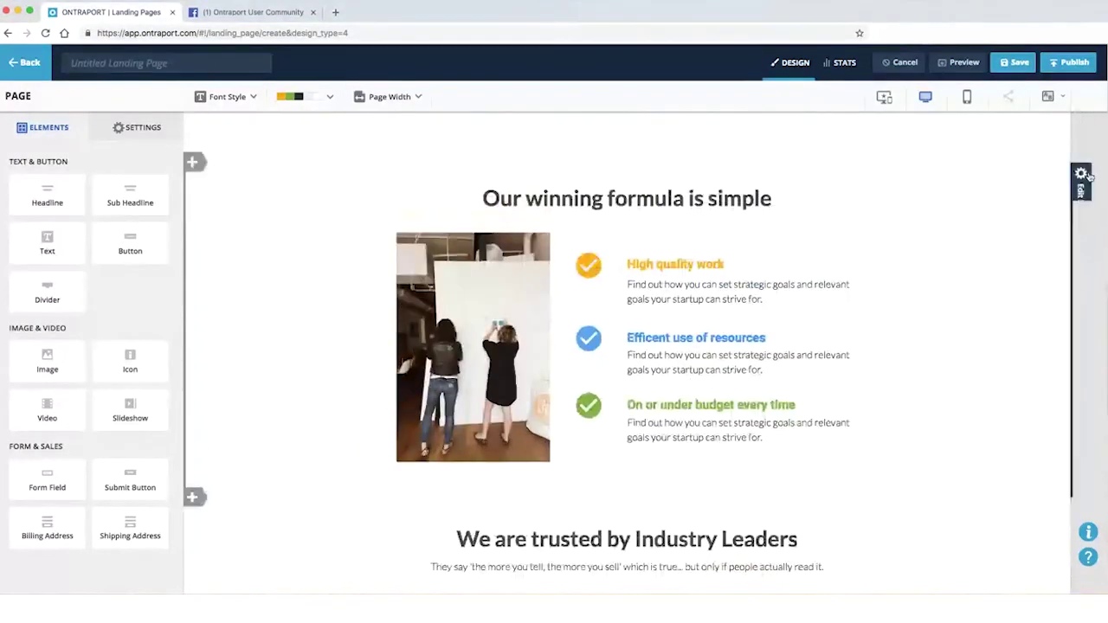
{"action": "left_click", "coordinate": [1083, 177]}
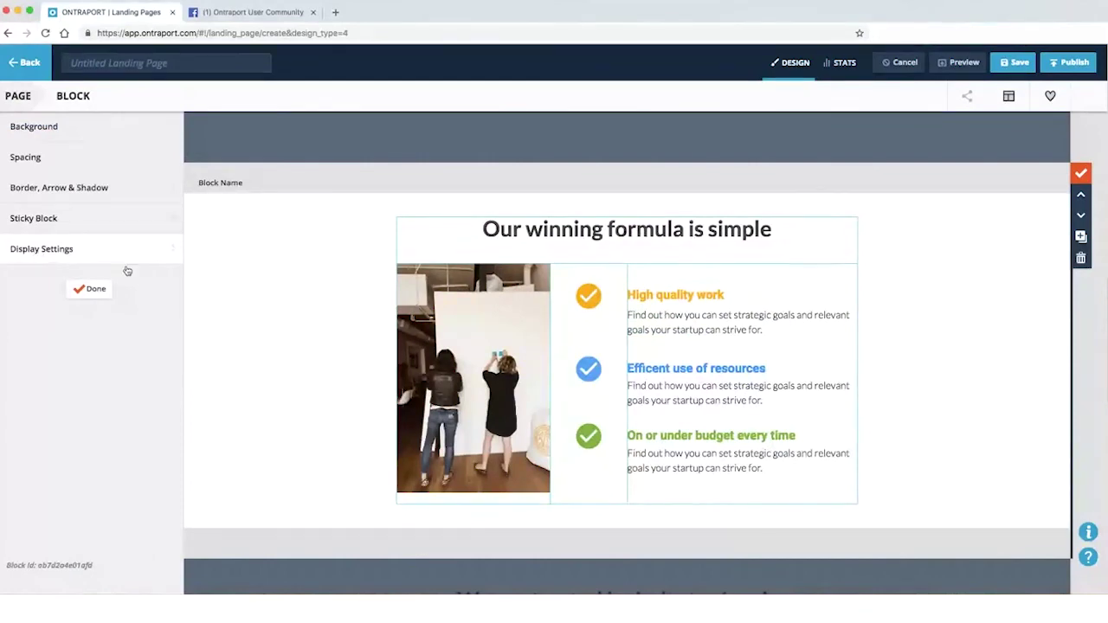
{"action": "left_click", "coordinate": [44, 254]}
{"action": "left_click", "coordinate": [65, 167]}
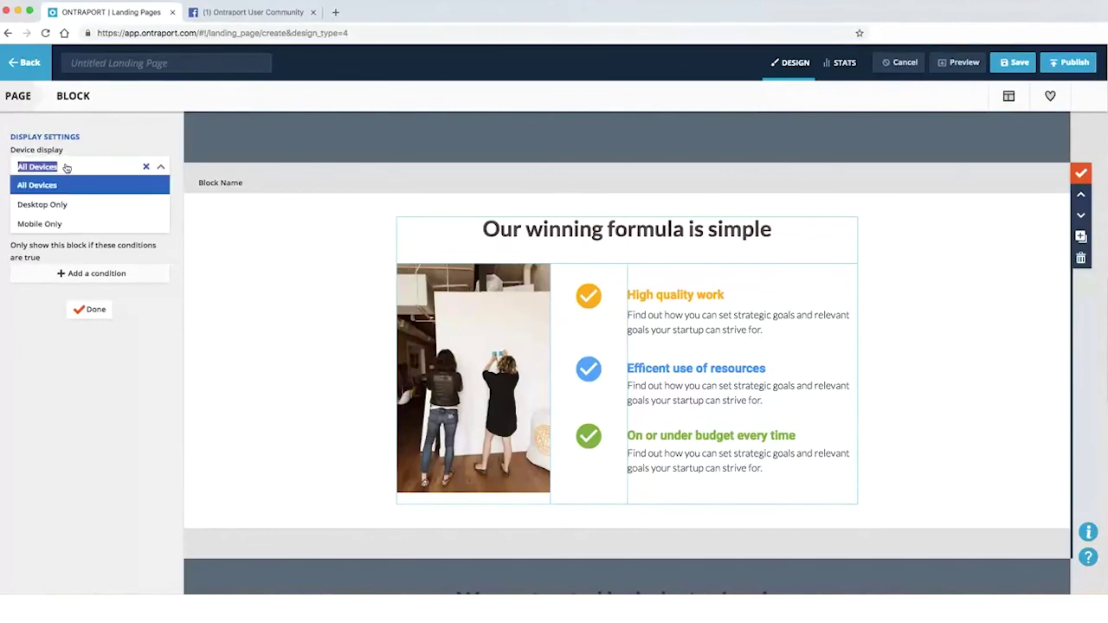
{"action": "left_click", "coordinate": [86, 205]}
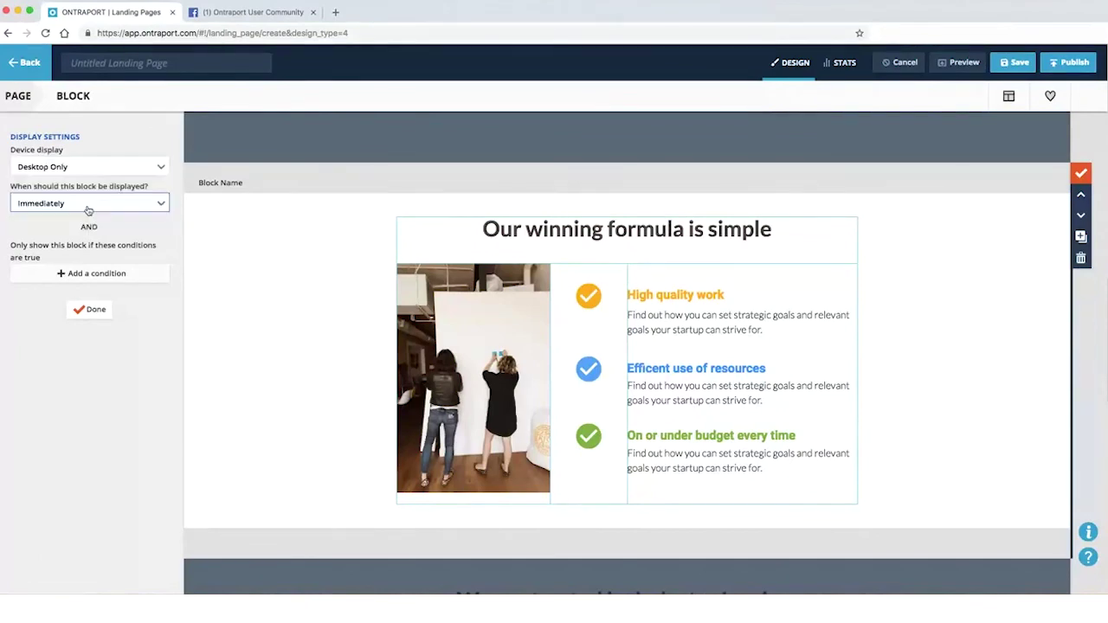
{"action": "left_click", "coordinate": [96, 313]}
{"action": "left_click", "coordinate": [110, 293]}
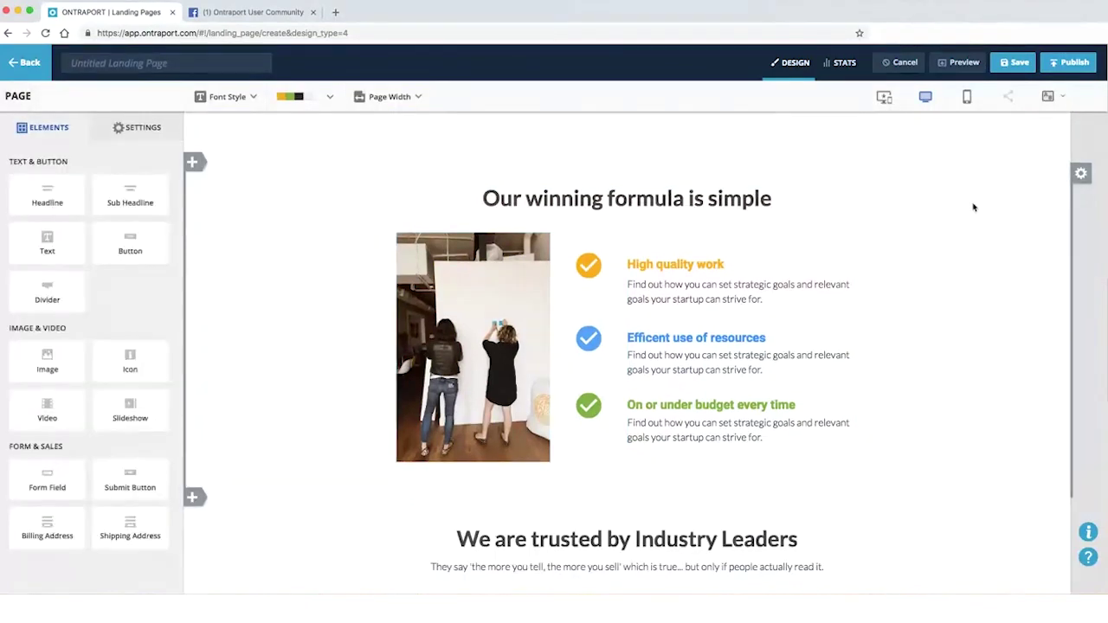
Duplicate the winning formula block and set the copy's device display to Mobile Only.
{"action": "left_click", "coordinate": [1082, 175]}
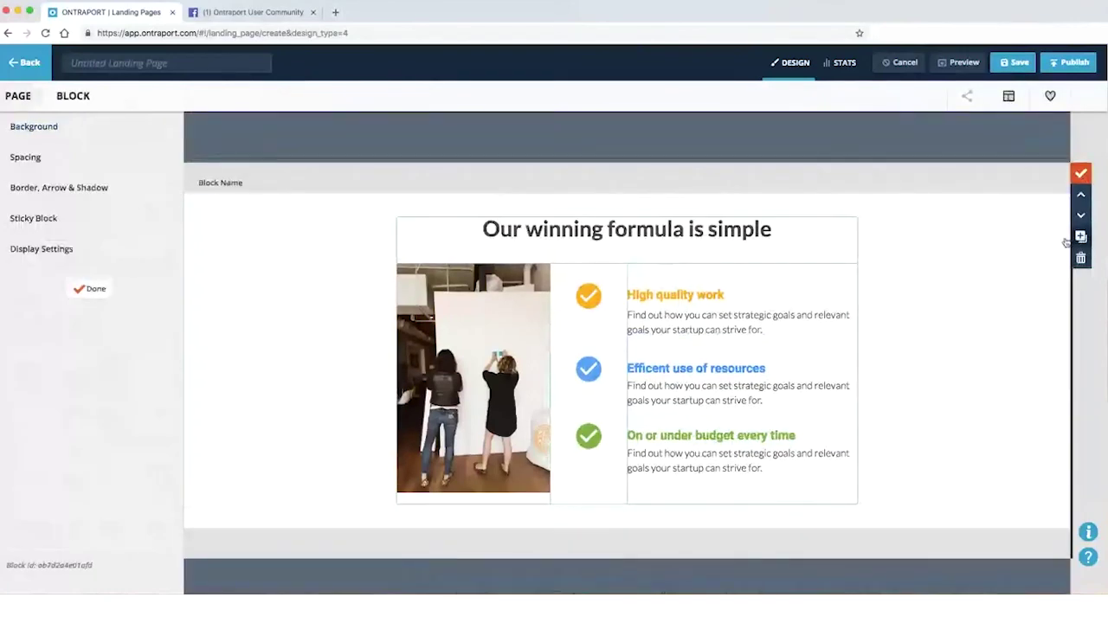
{"action": "left_click", "coordinate": [91, 291]}
{"action": "left_click", "coordinate": [710, 310]}
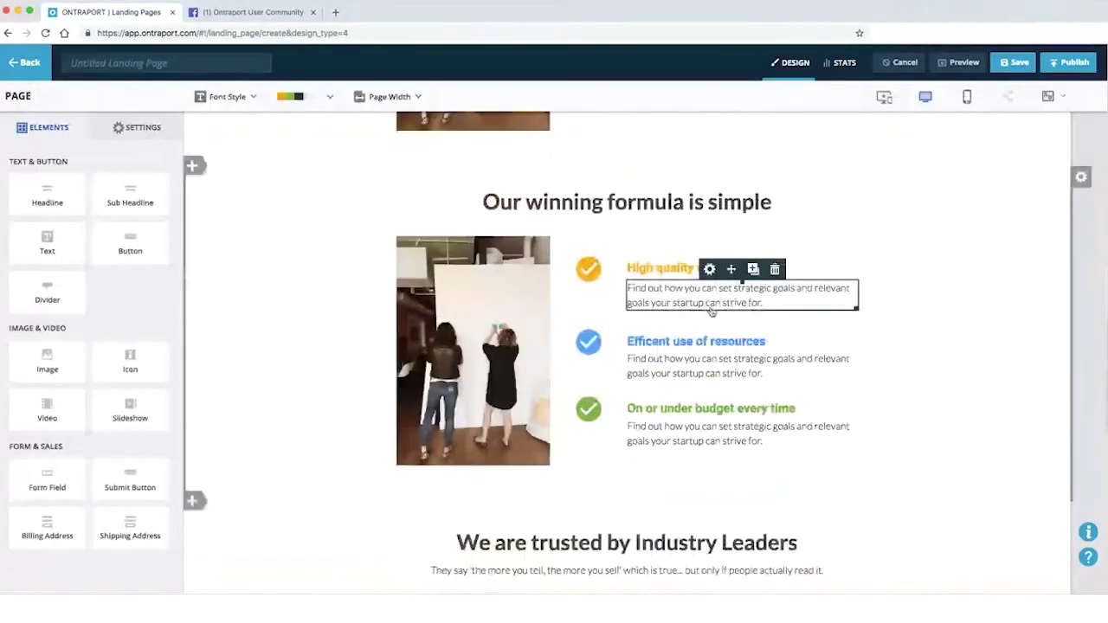
{"action": "left_click", "coordinate": [1082, 177]}
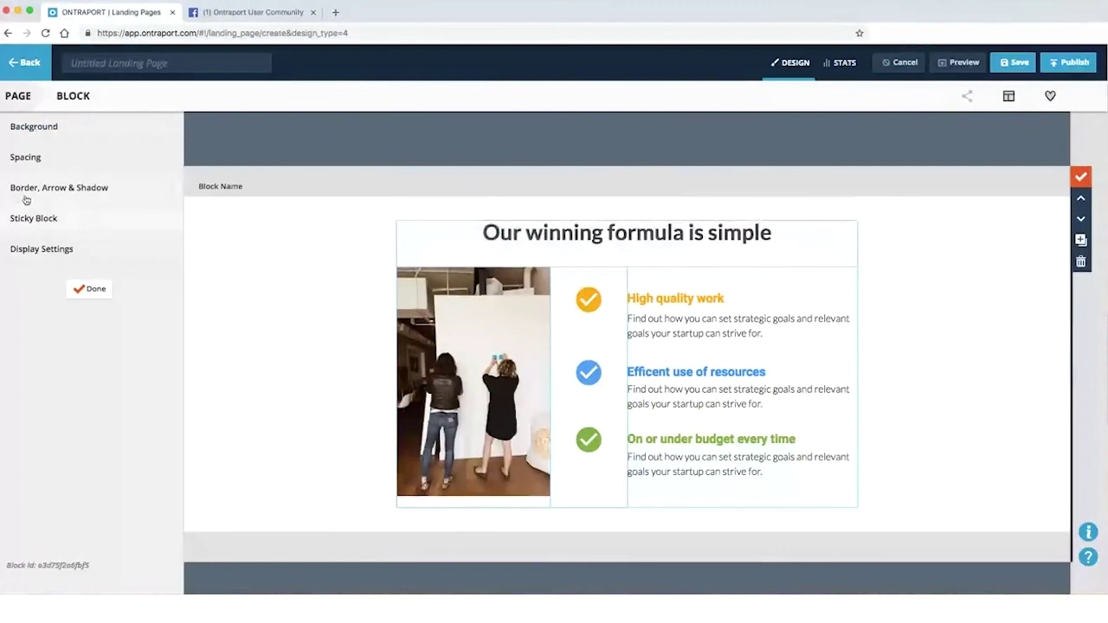
{"action": "left_click", "coordinate": [31, 250]}
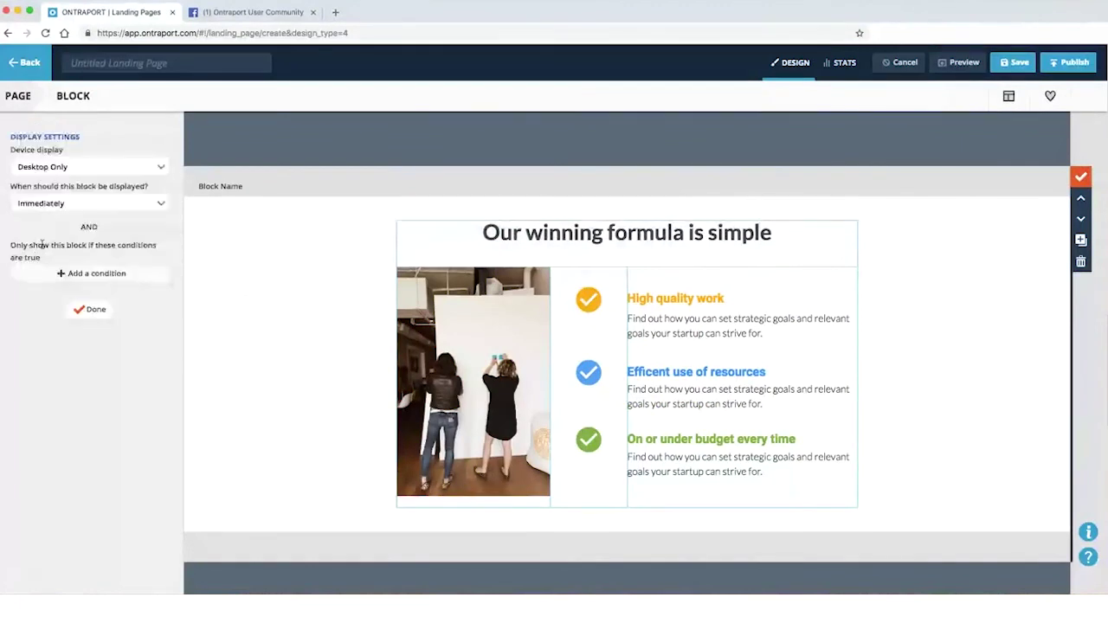
{"action": "left_click", "coordinate": [69, 167]}
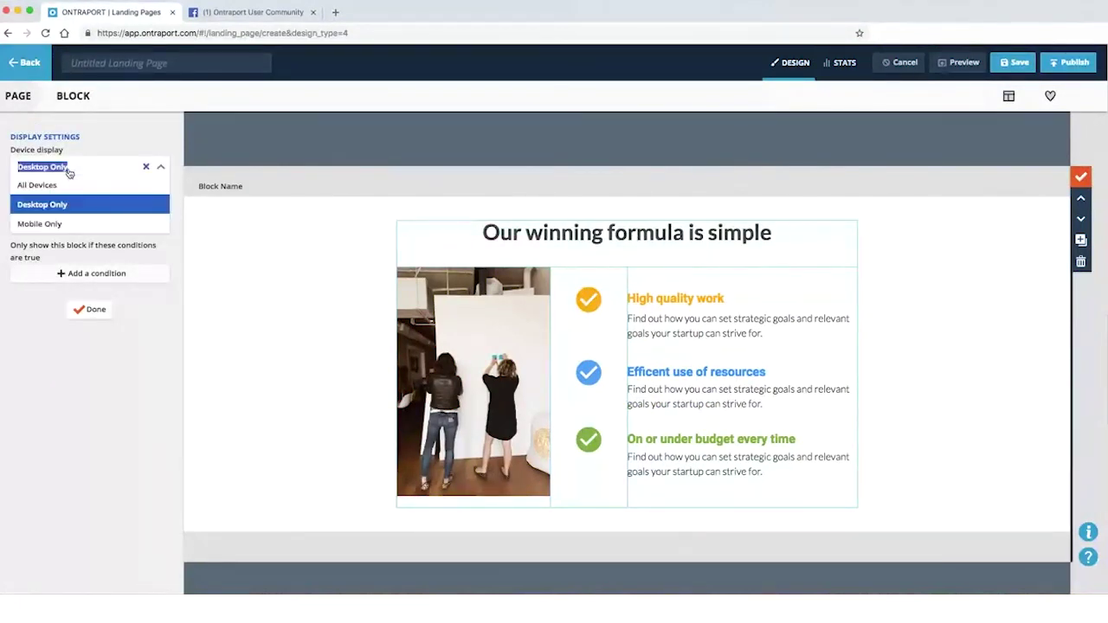
{"action": "left_click", "coordinate": [58, 225]}
{"action": "left_click", "coordinate": [92, 310]}
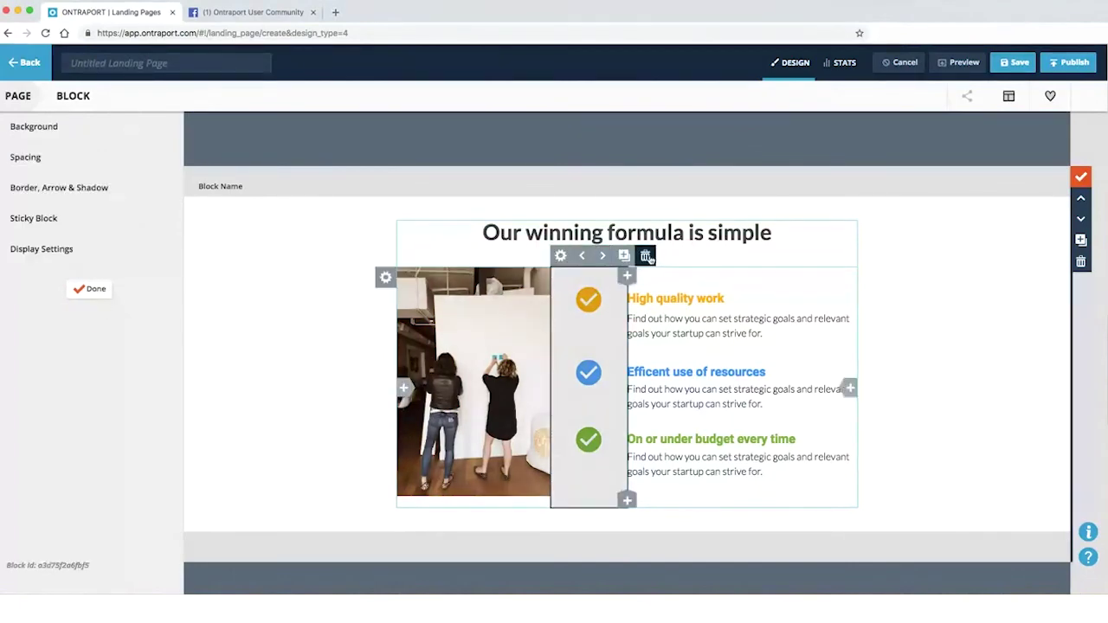
Delete the grey check-icon column from the duplicated block.
{"action": "left_click", "coordinate": [646, 256]}
{"action": "left_click", "coordinate": [601, 286]}
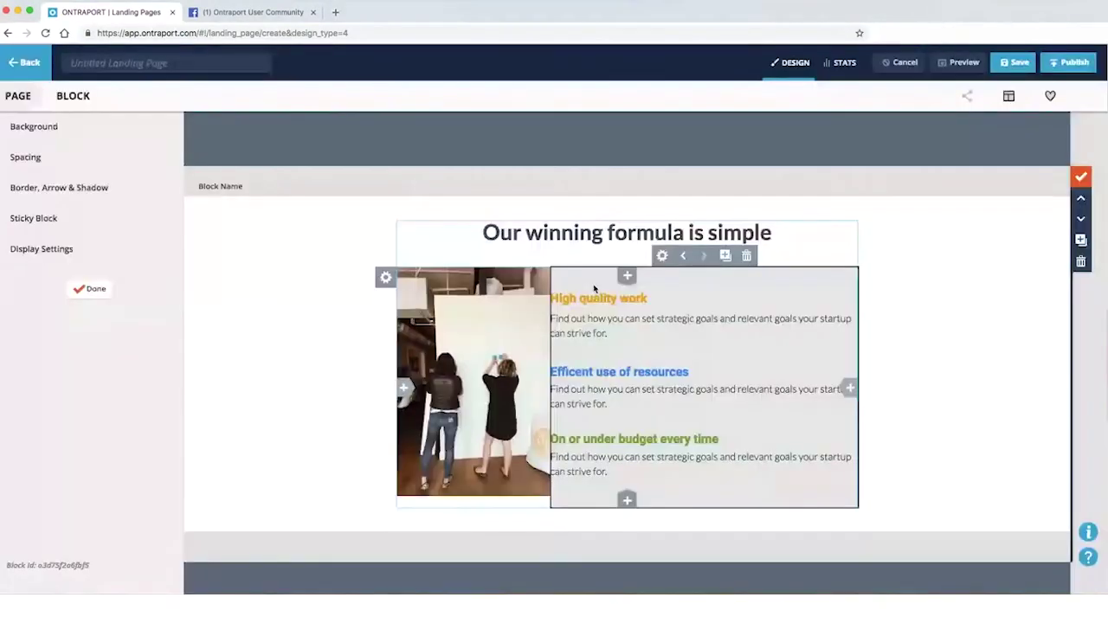
{"action": "left_click", "coordinate": [100, 294]}
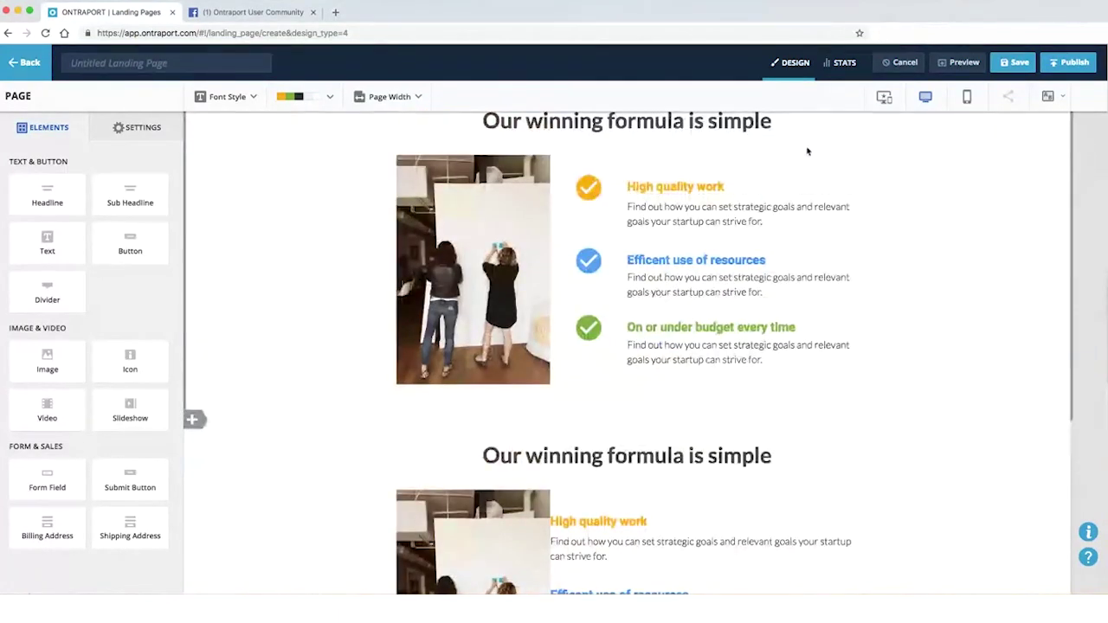
Toggle the hidden-blocks display so the desktop canvas omits the mobile-only copy.
{"action": "scroll", "coordinate": [573, 459], "scroll_direction": "down", "scroll_amount": 1}
{"action": "scroll", "coordinate": [573, 456], "scroll_direction": "down", "scroll_amount": 3}
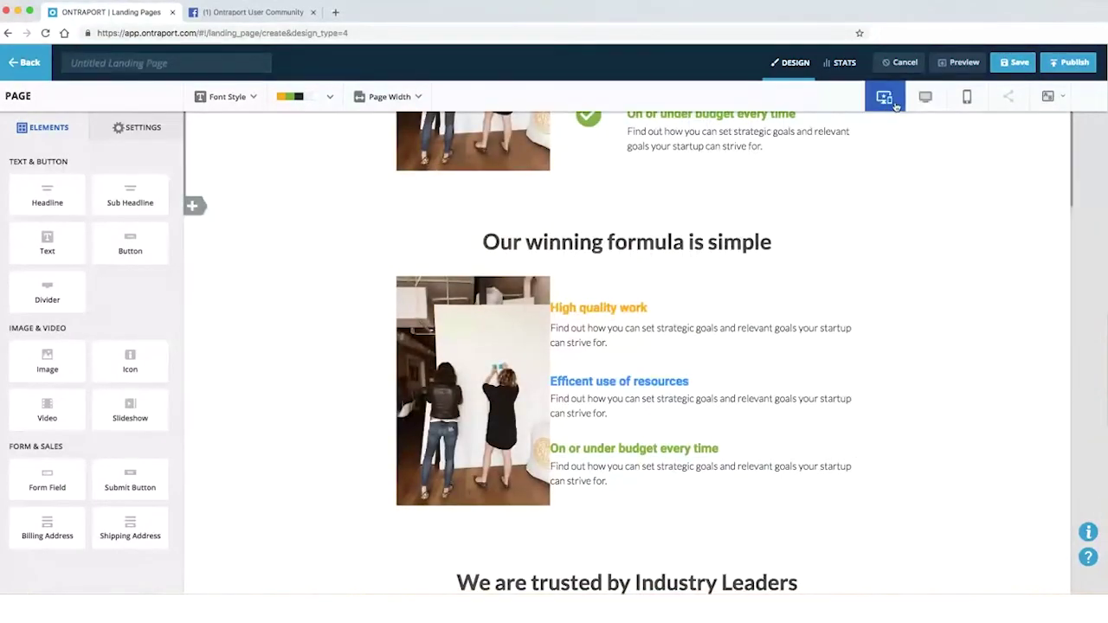
{"action": "left_click", "coordinate": [928, 102]}
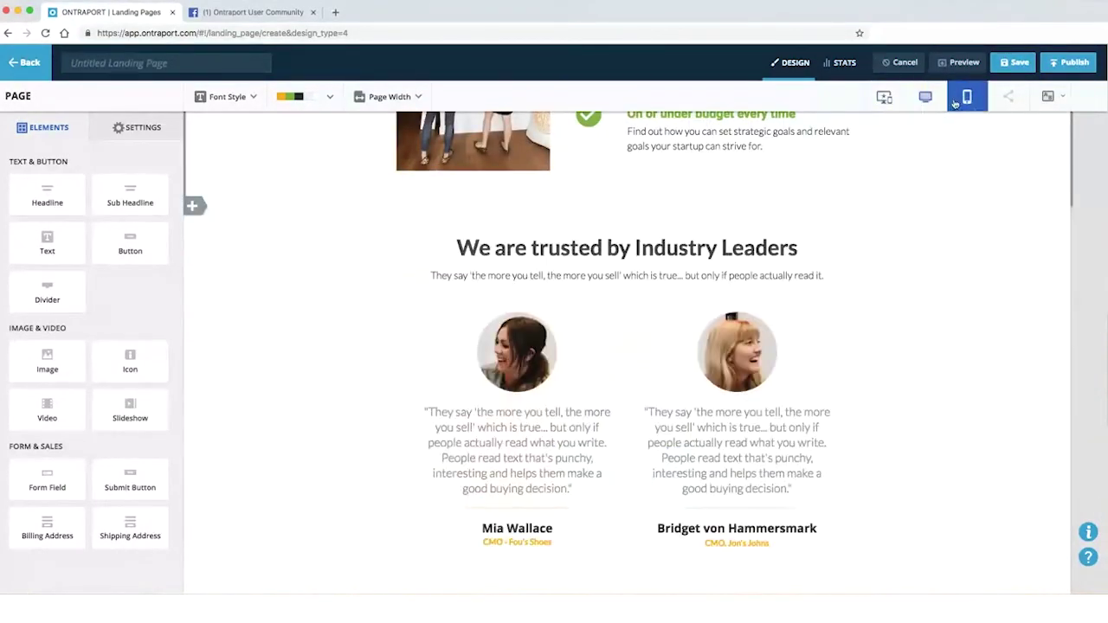
{"action": "left_click", "coordinate": [887, 99]}
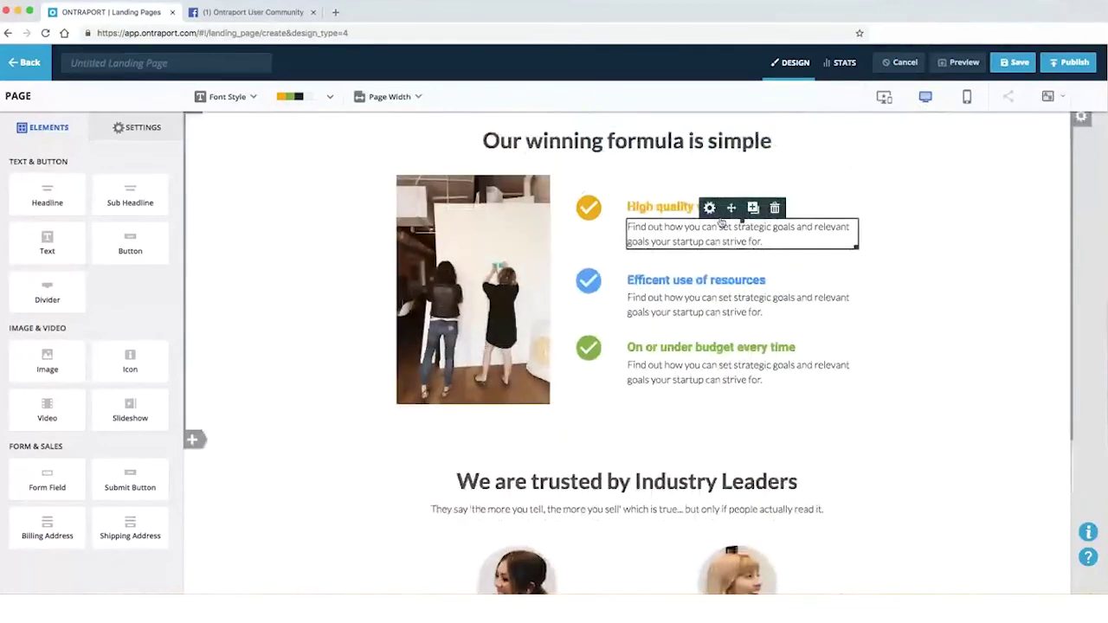
{"action": "scroll", "coordinate": [745, 234], "scroll_direction": "up", "scroll_amount": 1}
{"action": "scroll", "coordinate": [857, 218], "scroll_direction": "down", "scroll_amount": 2}
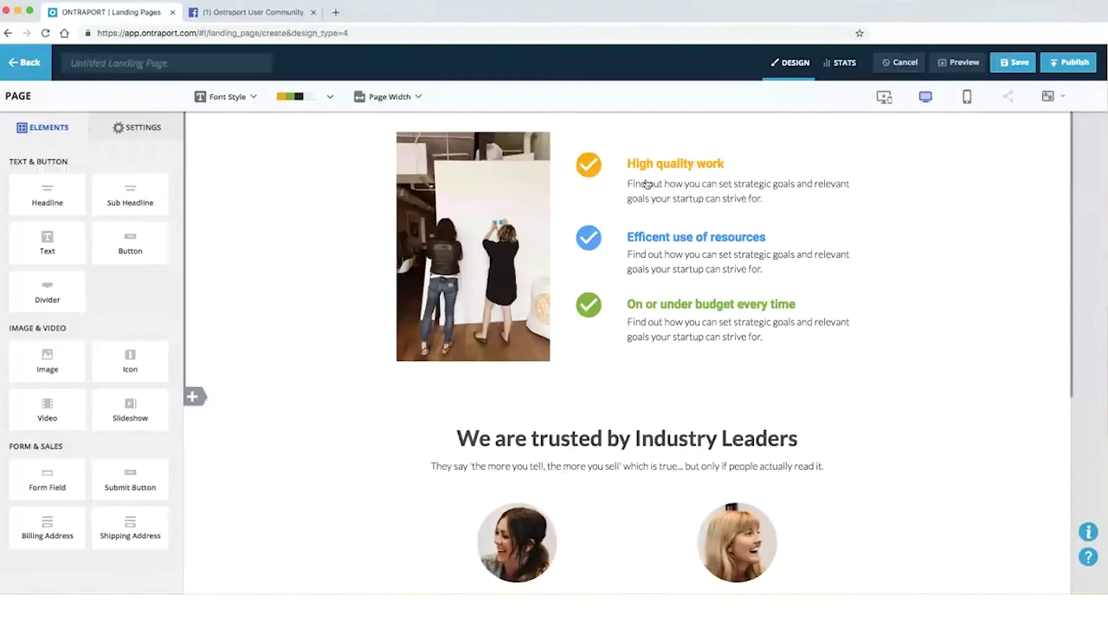
{"action": "left_click", "coordinate": [884, 98]}
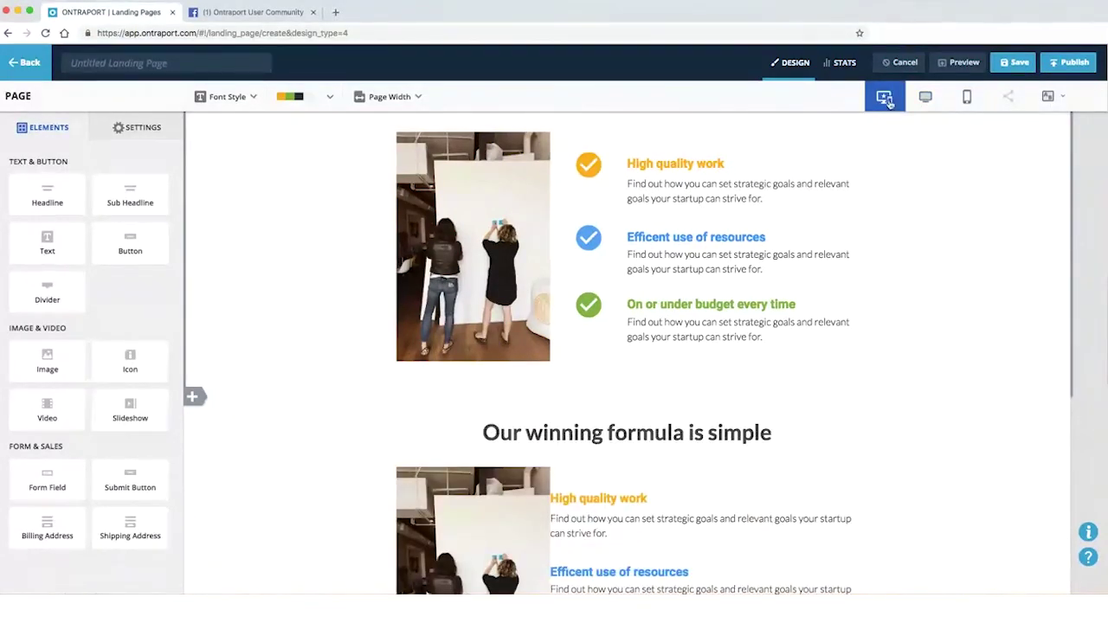
{"action": "scroll", "coordinate": [623, 286], "scroll_direction": "down", "scroll_amount": 3}
{"action": "scroll", "coordinate": [669, 228], "scroll_direction": "up", "scroll_amount": 2}
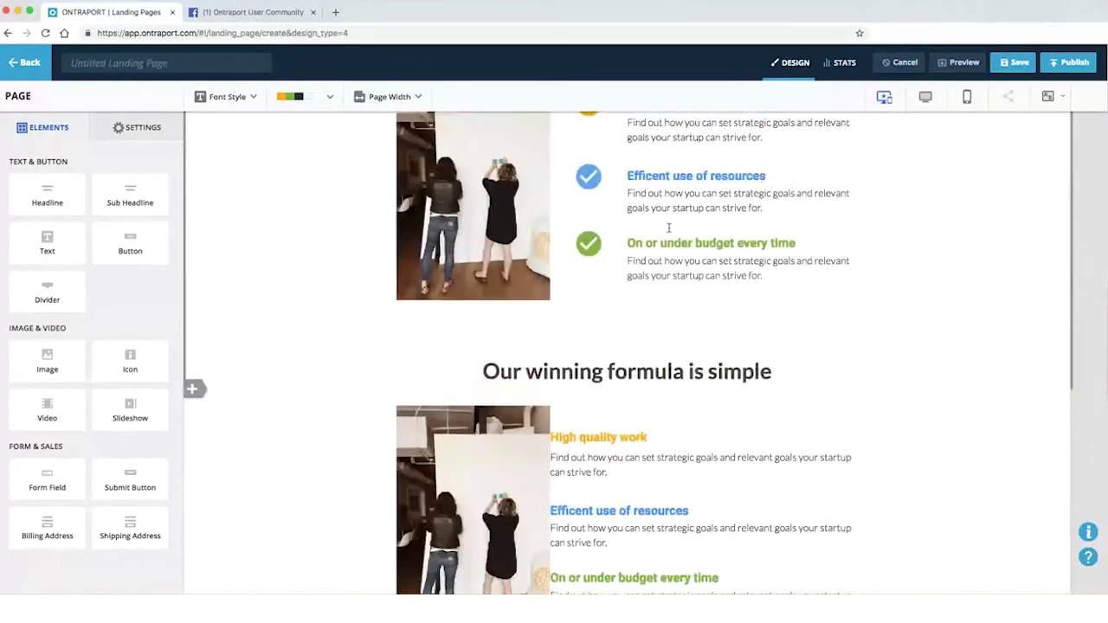
{"action": "scroll", "coordinate": [668, 228], "scroll_direction": "up", "scroll_amount": 2}
{"action": "left_click", "coordinate": [925, 98]}
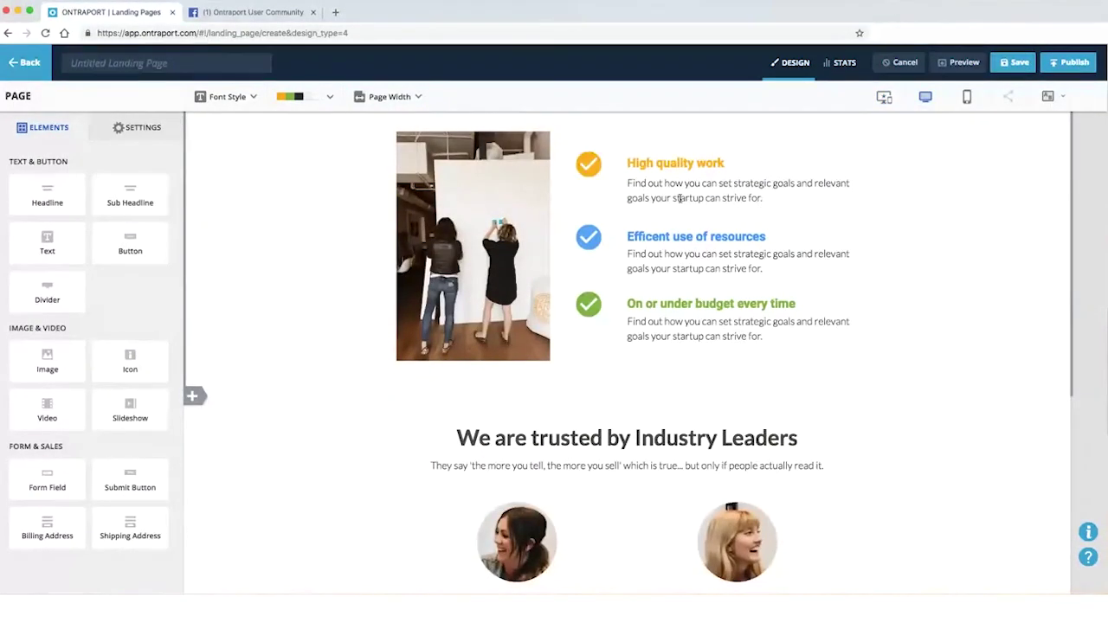
{"action": "mouse_move", "coordinate": [499, 317]}
{"action": "left_click", "coordinate": [967, 96]}
{"action": "scroll", "coordinate": [829, 163], "scroll_direction": "down", "scroll_amount": 6}
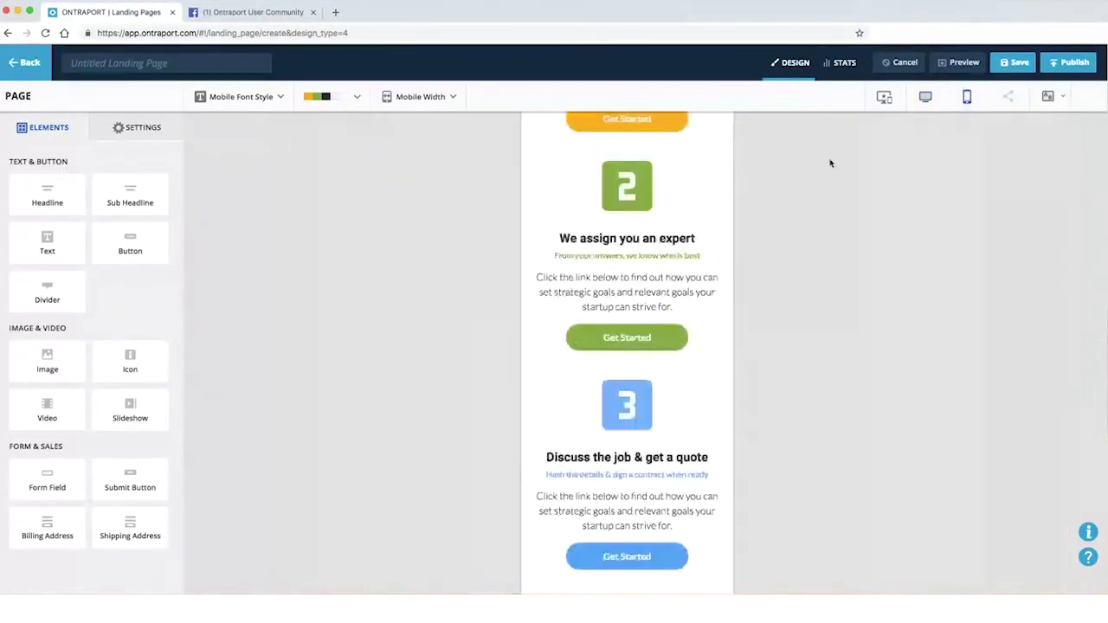
{"action": "scroll", "coordinate": [635, 211], "scroll_direction": "up", "scroll_amount": 1}
{"action": "mouse_move", "coordinate": [636, 210]}
{"action": "scroll", "coordinate": [635, 210], "scroll_direction": "up", "scroll_amount": 4}
{"action": "scroll", "coordinate": [638, 215], "scroll_direction": "down", "scroll_amount": 12}
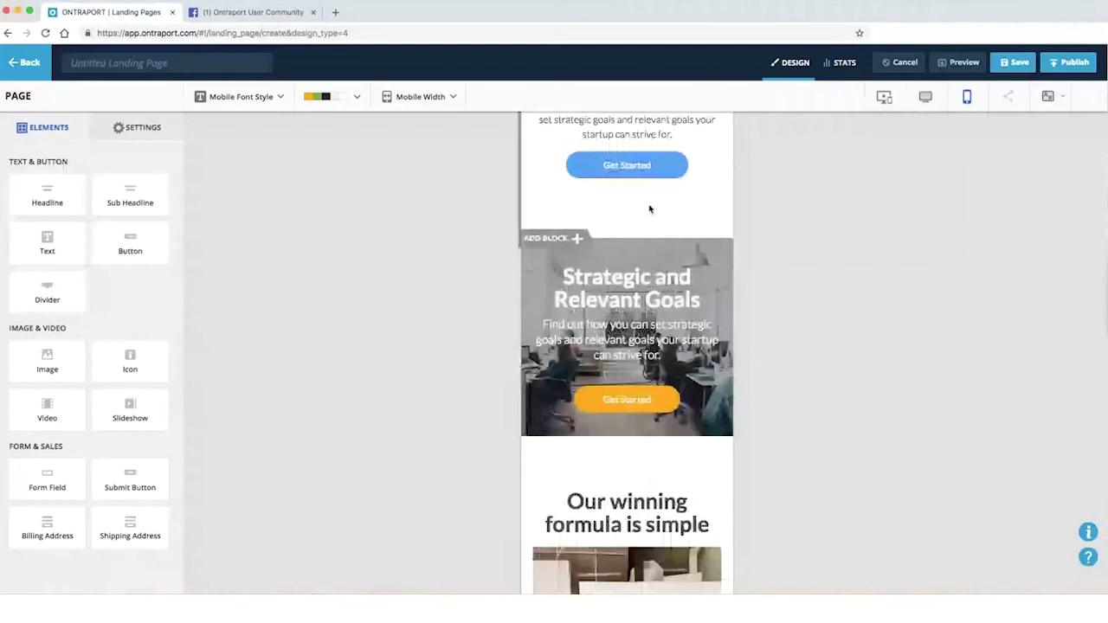
{"action": "scroll", "coordinate": [641, 212], "scroll_direction": "down", "scroll_amount": 5}
{"action": "scroll", "coordinate": [642, 223], "scroll_direction": "up", "scroll_amount": 2}
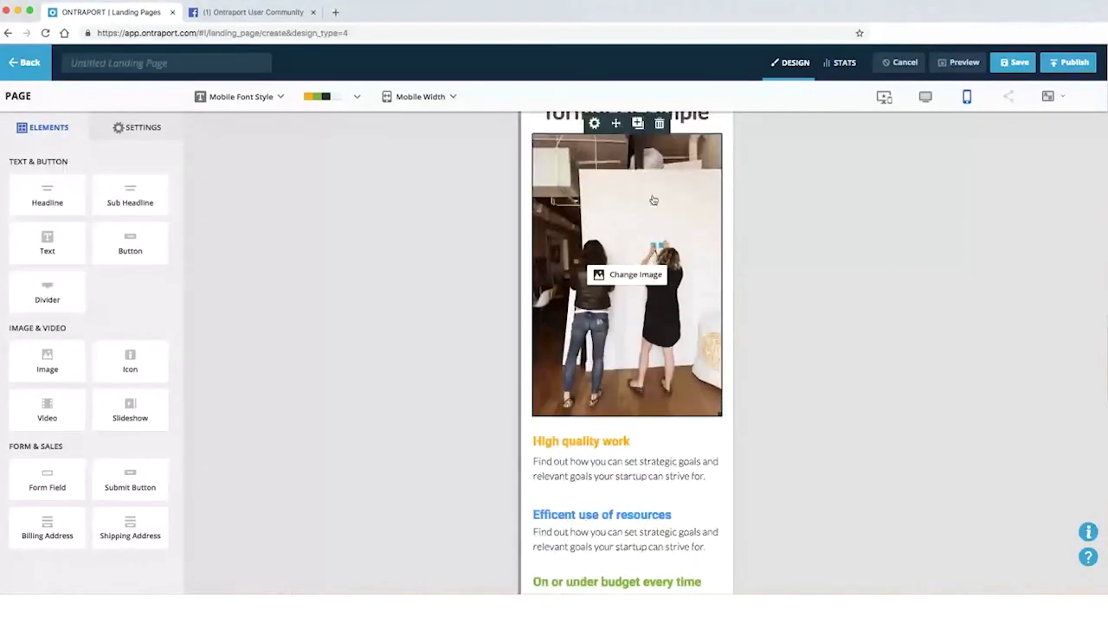
{"action": "scroll", "coordinate": [641, 227], "scroll_direction": "down", "scroll_amount": 2}
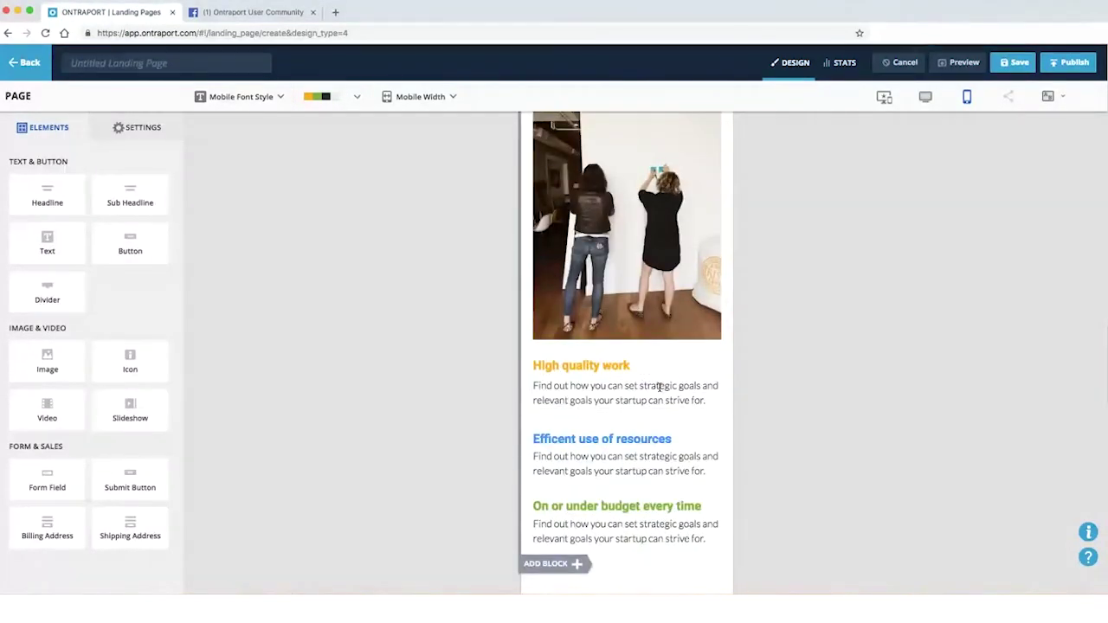
{"action": "left_click", "coordinate": [555, 367]}
{"action": "scroll", "coordinate": [644, 370], "scroll_direction": "down", "scroll_amount": 3}
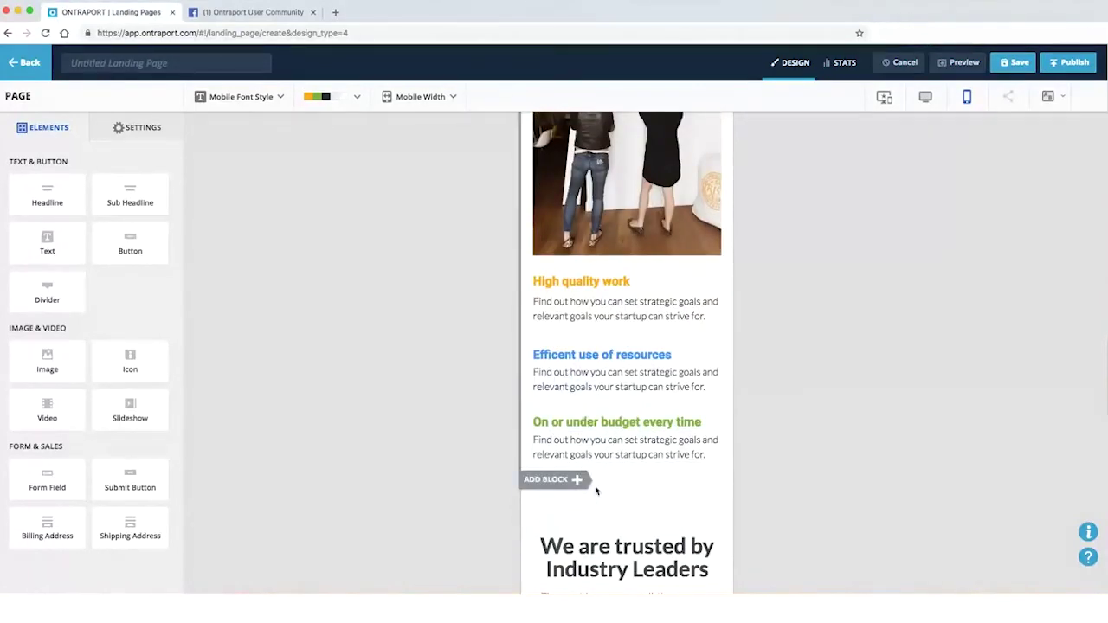
{"action": "scroll", "coordinate": [632, 493], "scroll_direction": "down", "scroll_amount": 10}
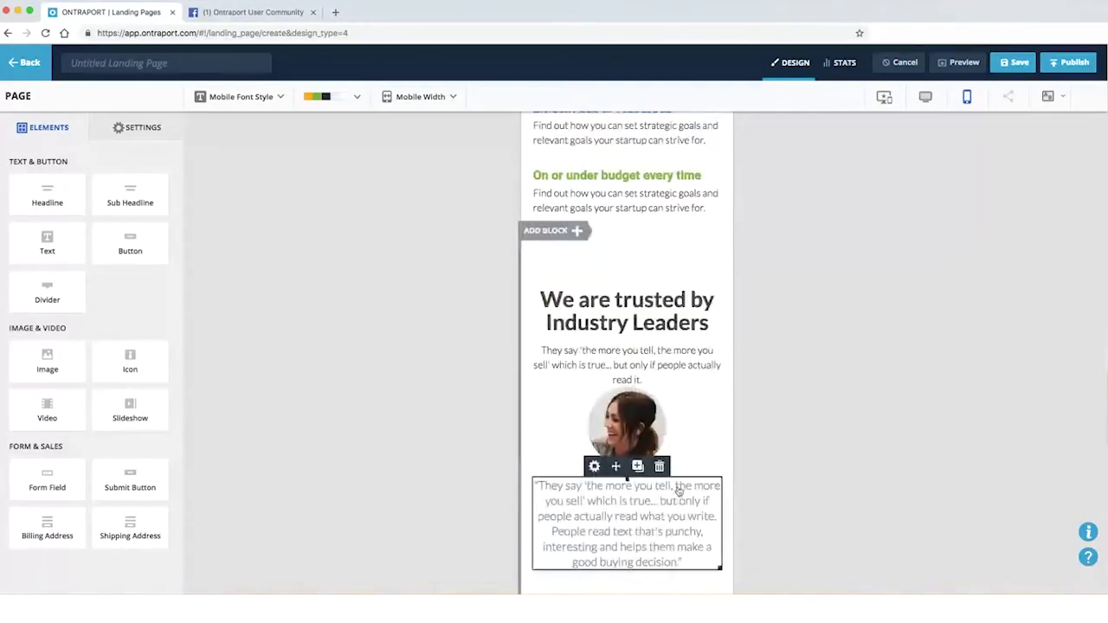
{"action": "scroll", "coordinate": [683, 489], "scroll_direction": "down", "scroll_amount": 8}
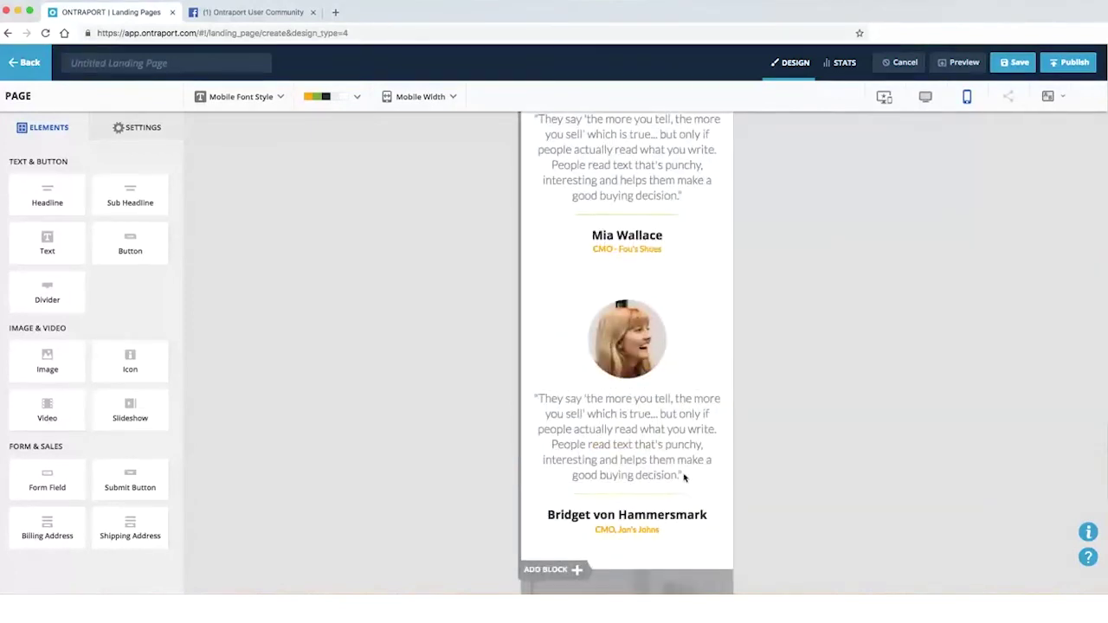
{"action": "scroll", "coordinate": [680, 475], "scroll_direction": "down", "scroll_amount": 3}
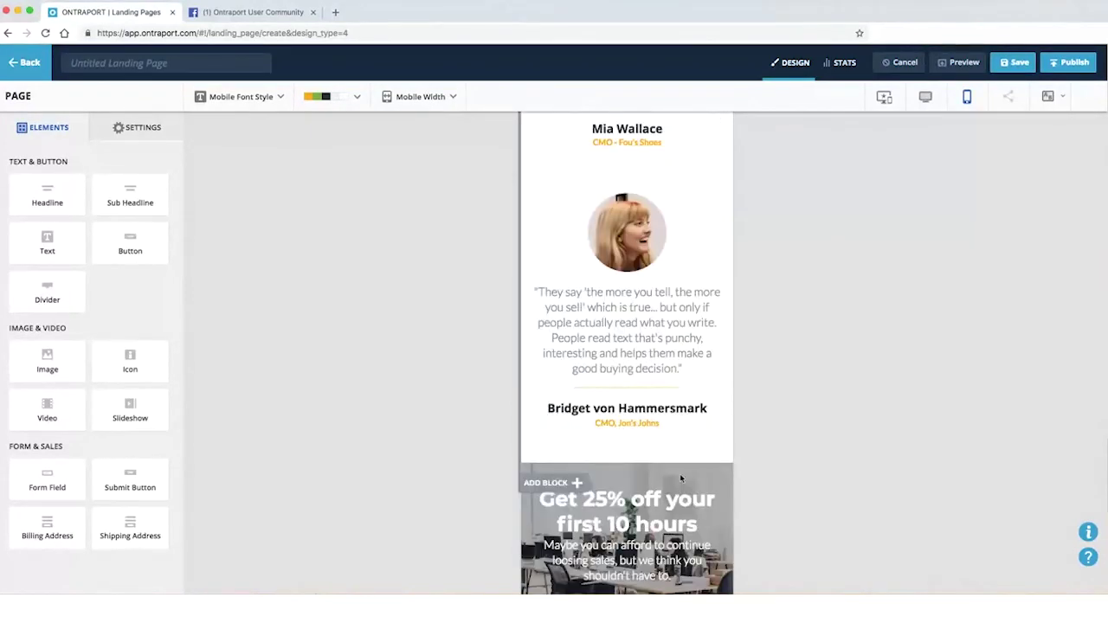
{"action": "scroll", "coordinate": [679, 459], "scroll_direction": "down", "scroll_amount": 4}
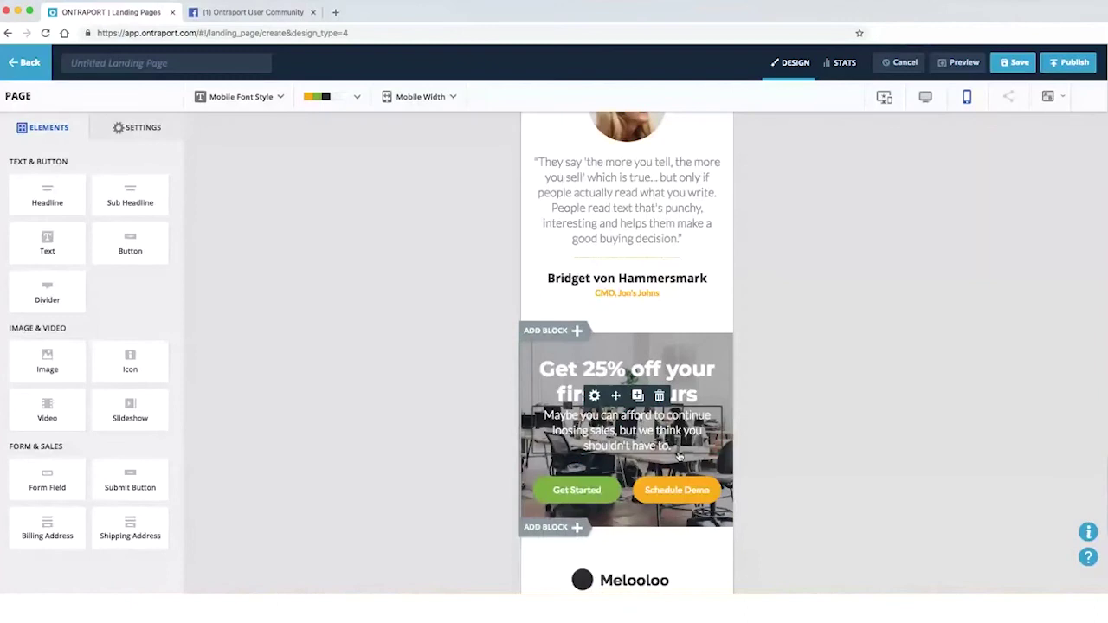
{"action": "scroll", "coordinate": [679, 457], "scroll_direction": "down", "scroll_amount": 7}
{"action": "scroll", "coordinate": [679, 464], "scroll_direction": "down", "scroll_amount": 3}
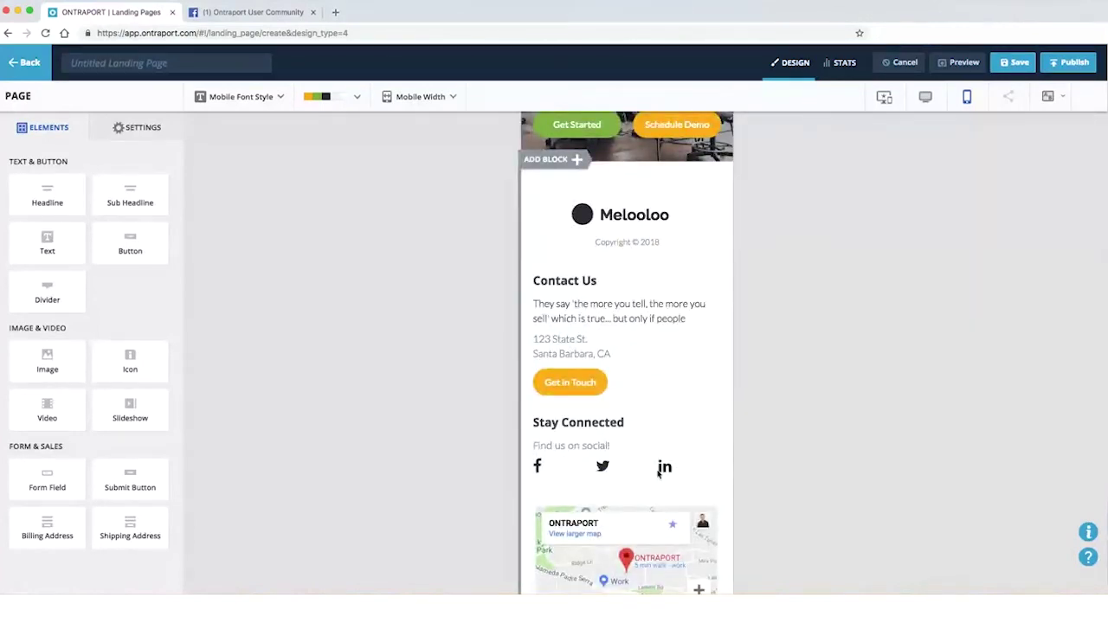
{"action": "mouse_move", "coordinate": [565, 382]}
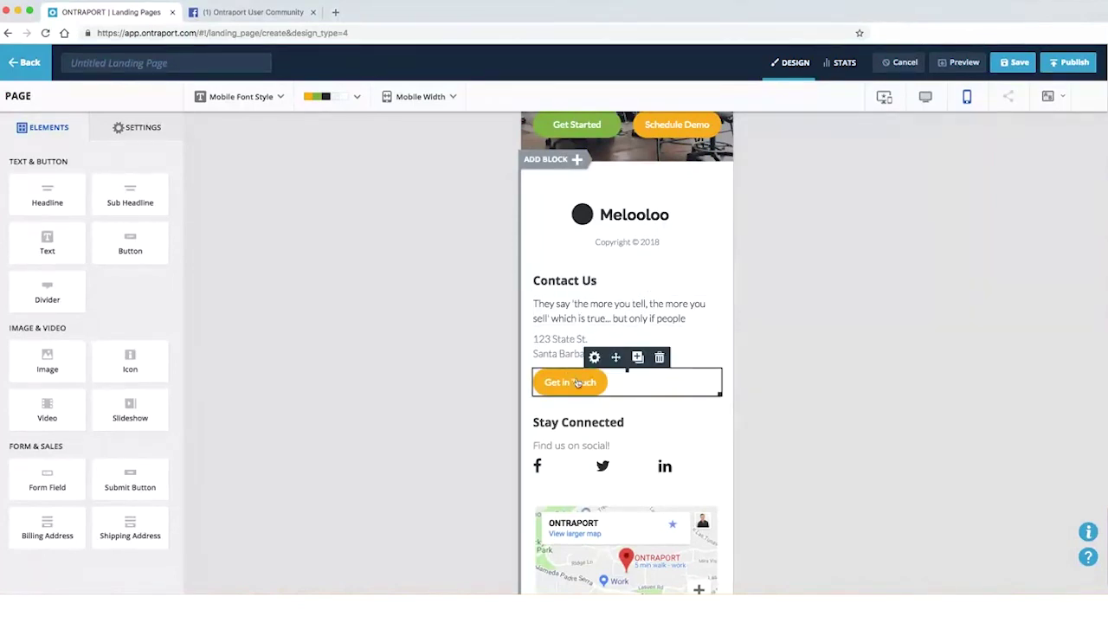
Center the Get in Touch button in the footer's mobile layout.
{"action": "left_click", "coordinate": [585, 392]}
{"action": "left_click", "coordinate": [152, 128]}
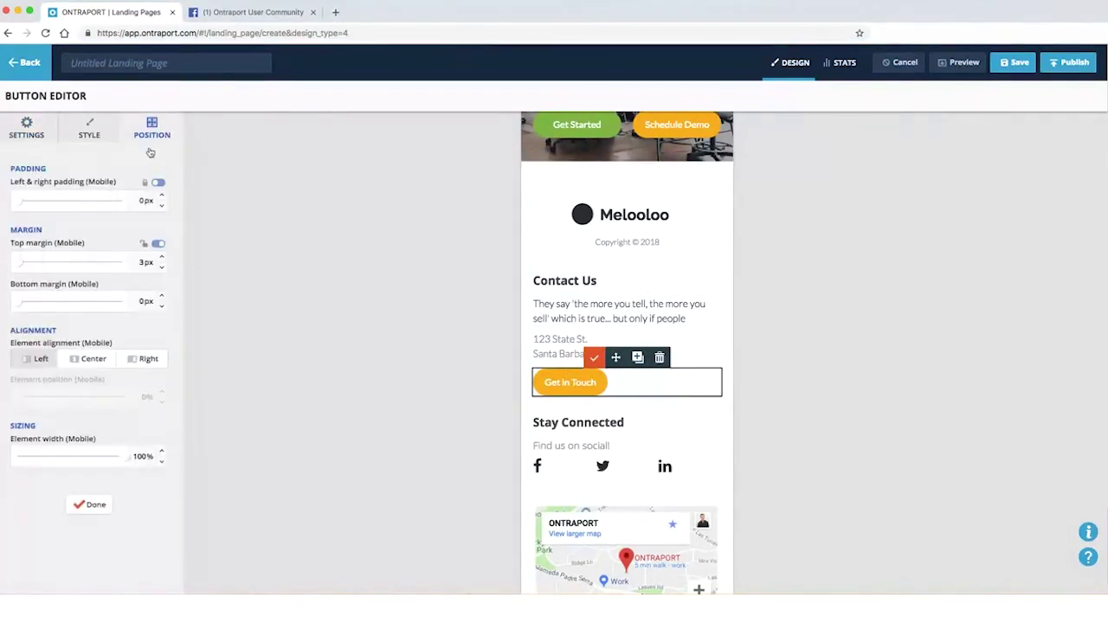
{"action": "left_click", "coordinate": [85, 363]}
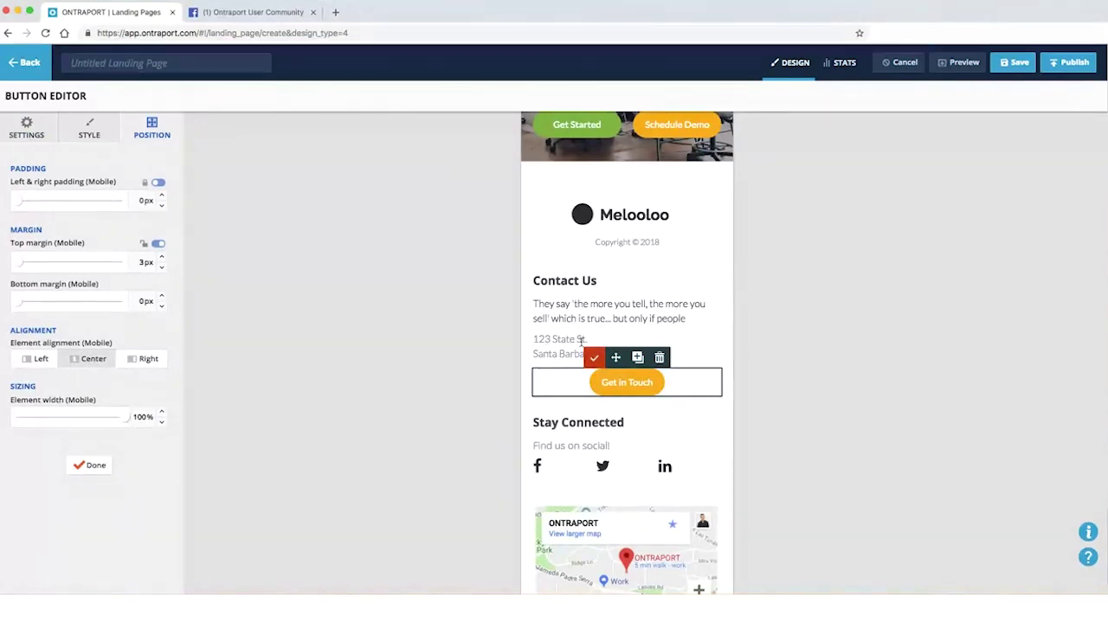
Center the Contact Us heading on mobile and narrow its width to 35%.
{"action": "triple_click", "coordinate": [565, 282]}
{"action": "left_click", "coordinate": [93, 358]}
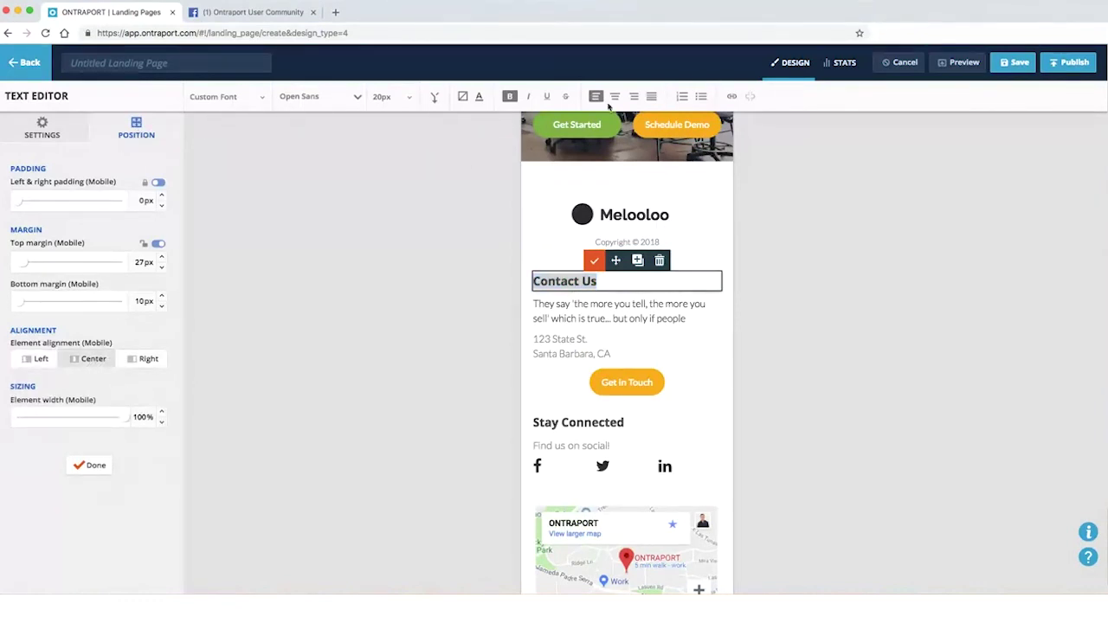
{"action": "left_click", "coordinate": [607, 275]}
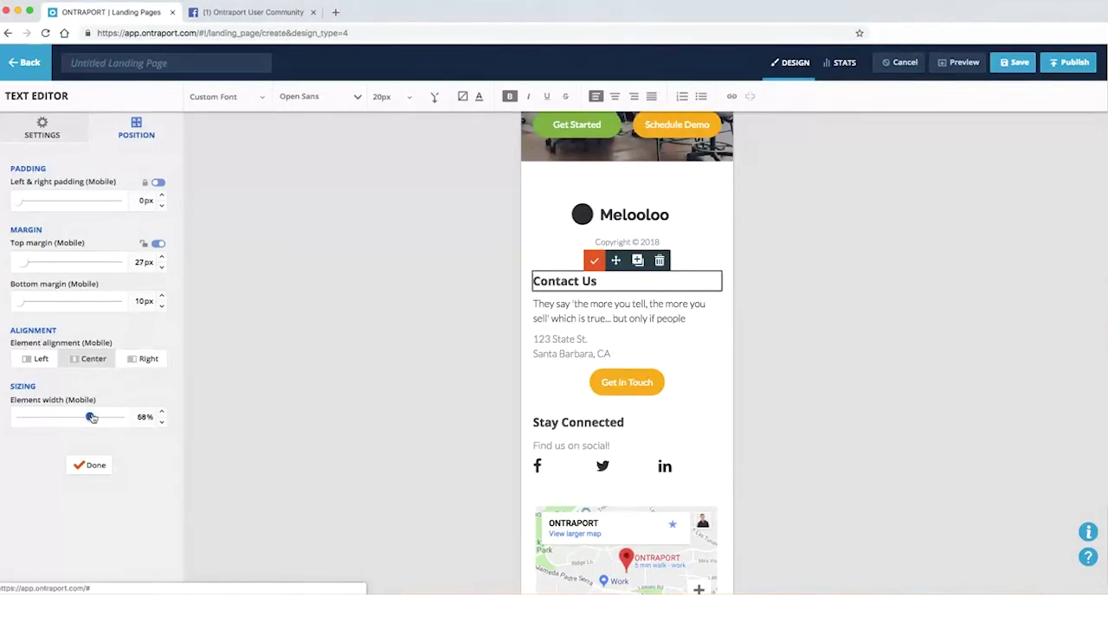
{"action": "left_click_drag", "start_coordinate": [91, 418], "coordinate": [55, 418]}
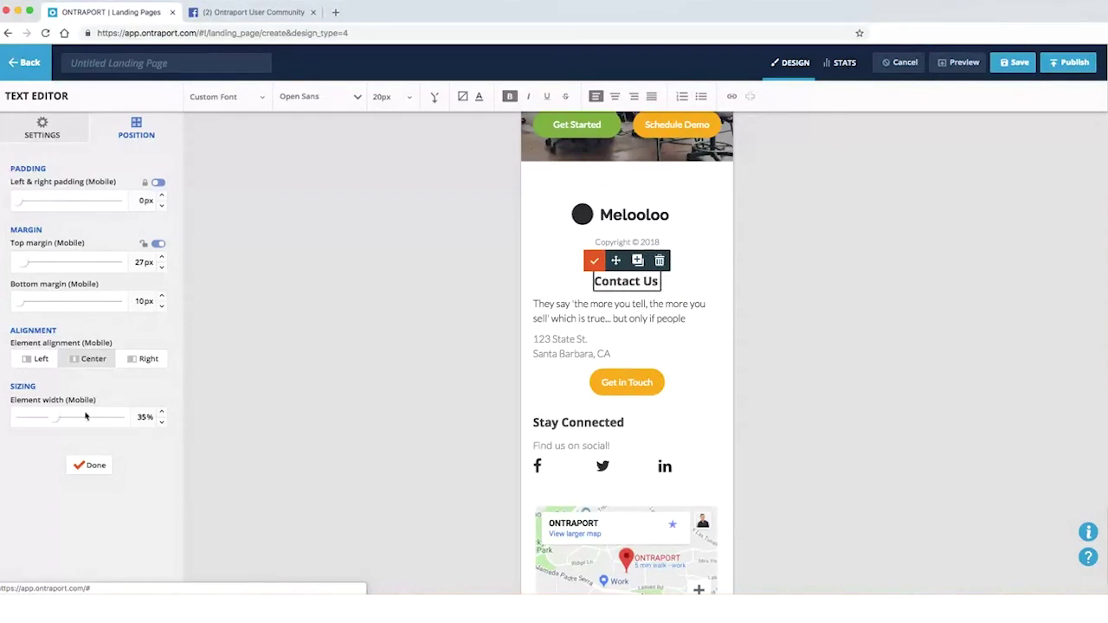
{"action": "left_click", "coordinate": [248, 418]}
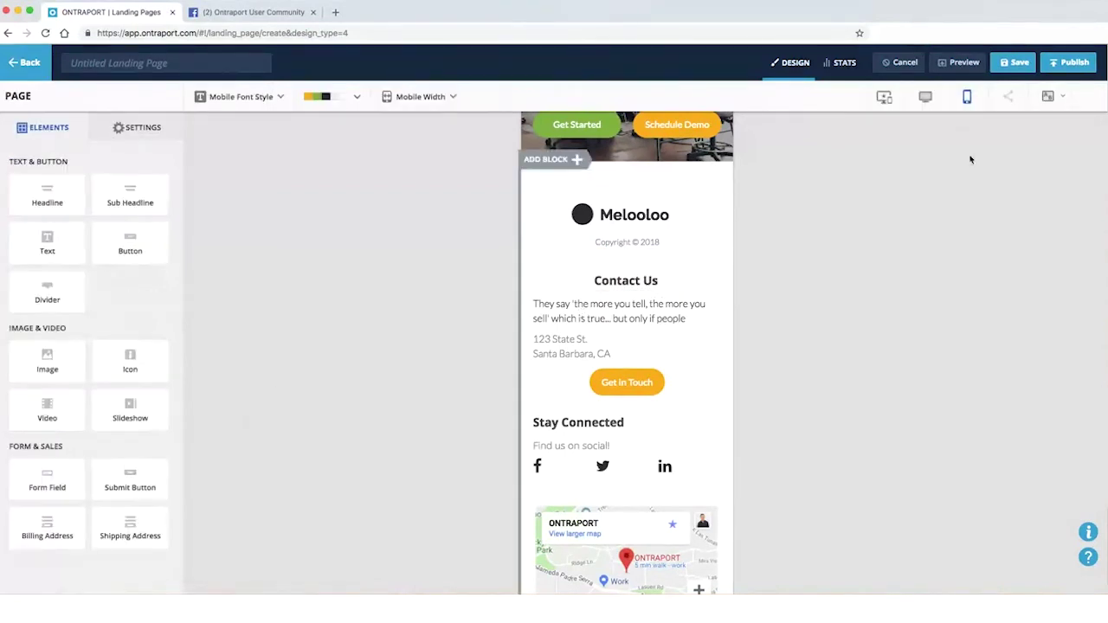
Scroll through the page in mobile layout, then switch the canvas back to desktop layout.
{"action": "left_click", "coordinate": [926, 97]}
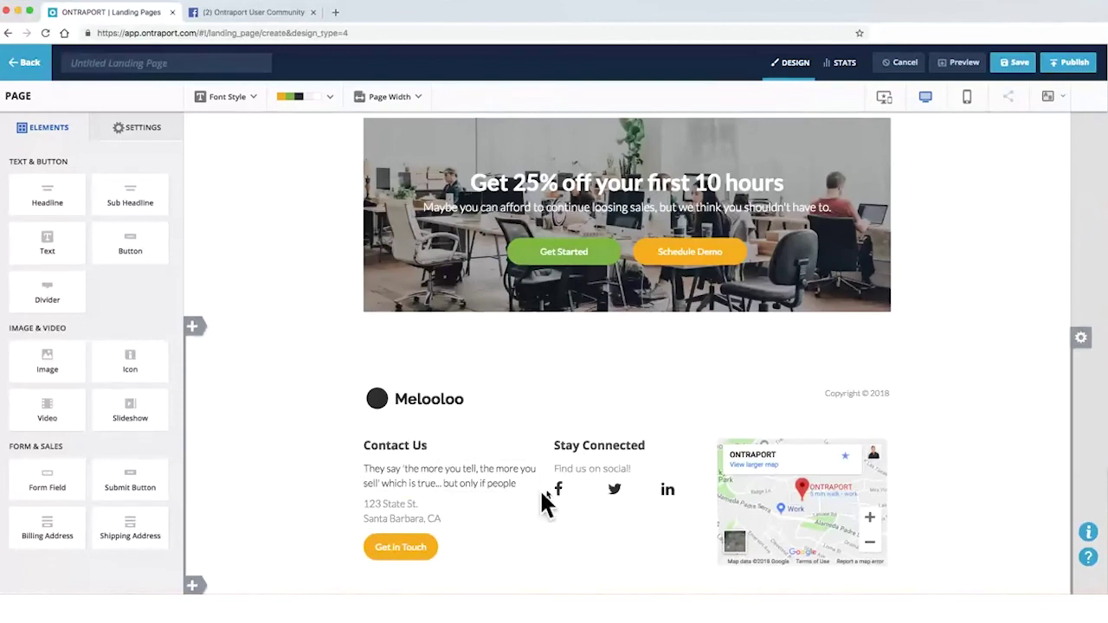
{"action": "scroll", "coordinate": [769, 374], "scroll_direction": "up", "scroll_amount": 3}
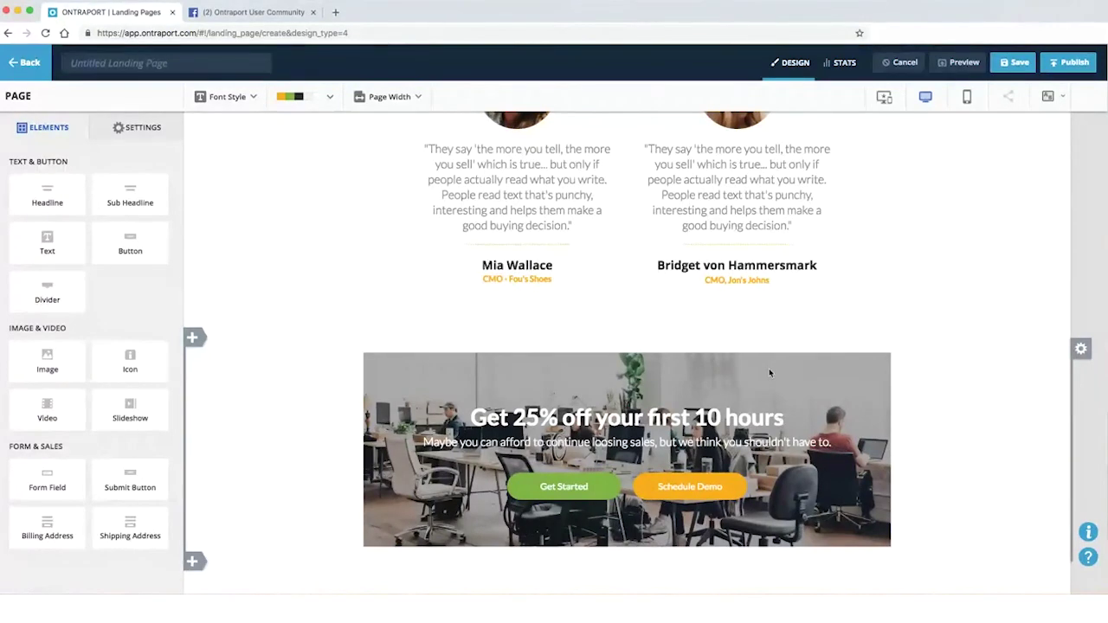
{"action": "scroll", "coordinate": [600, 392], "scroll_direction": "down", "scroll_amount": 2}
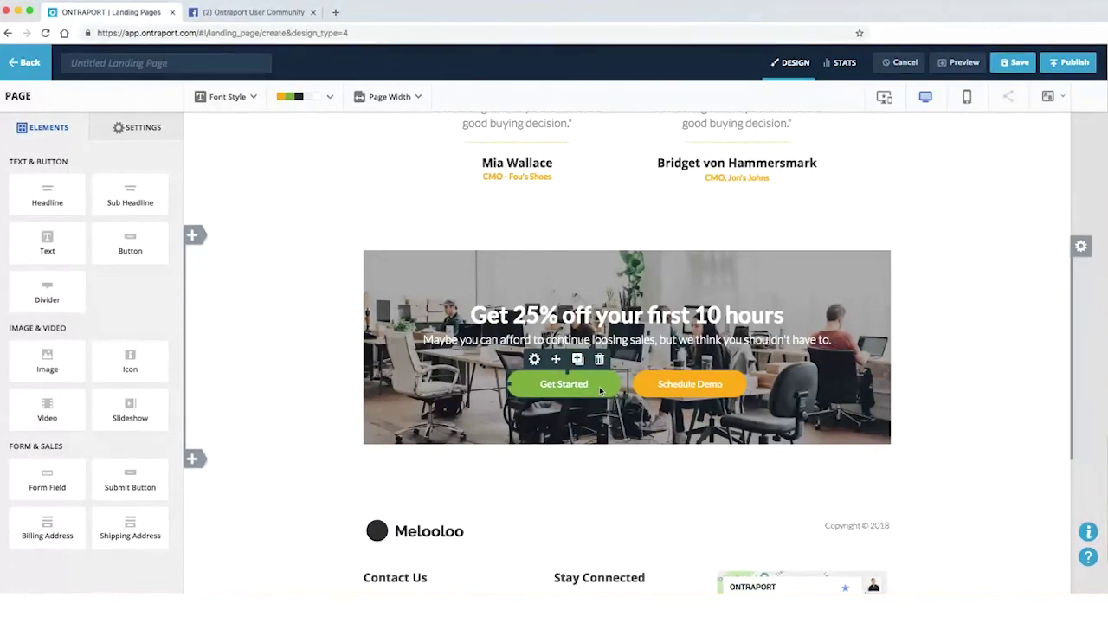
{"action": "left_click", "coordinate": [967, 98]}
{"action": "scroll", "coordinate": [643, 275], "scroll_direction": "down", "scroll_amount": 2}
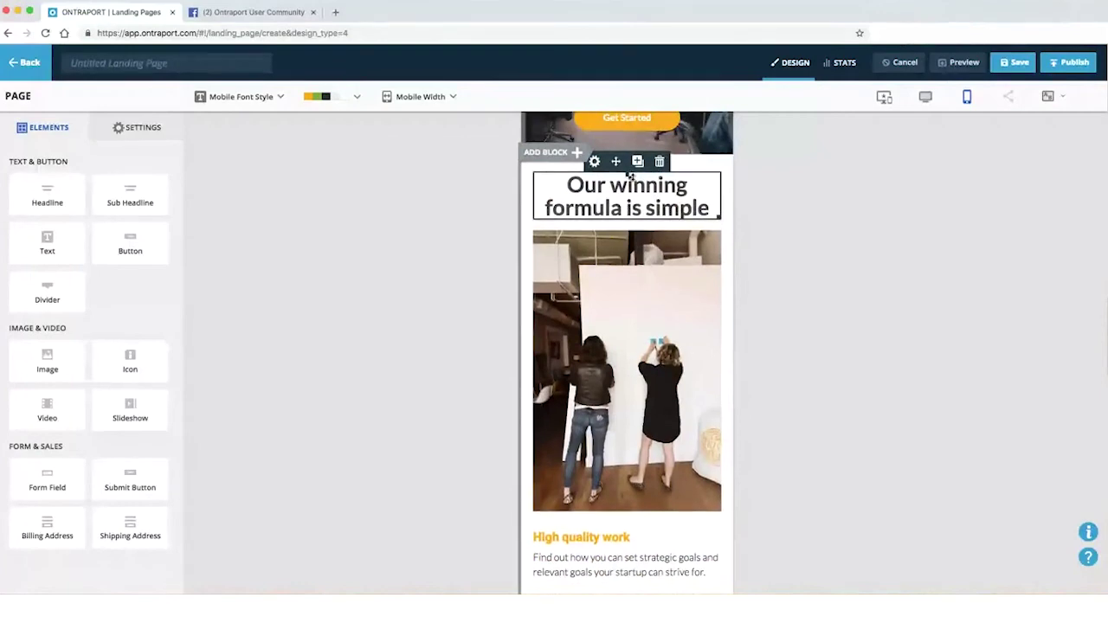
{"action": "scroll", "coordinate": [625, 347], "scroll_direction": "down", "scroll_amount": 5}
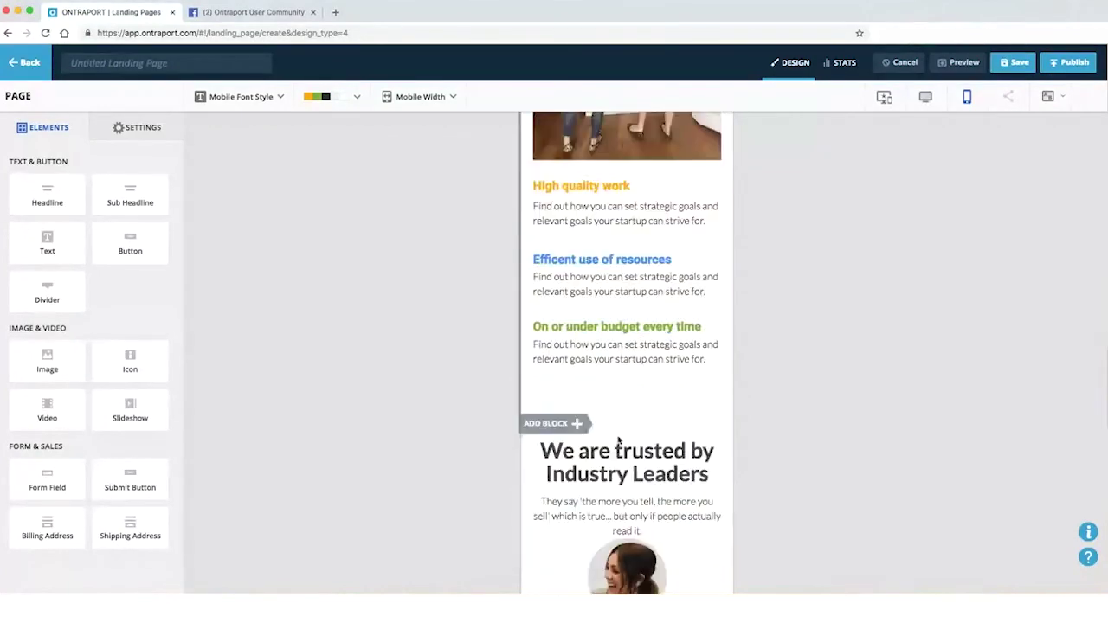
{"action": "scroll", "coordinate": [618, 442], "scroll_direction": "down", "scroll_amount": 10}
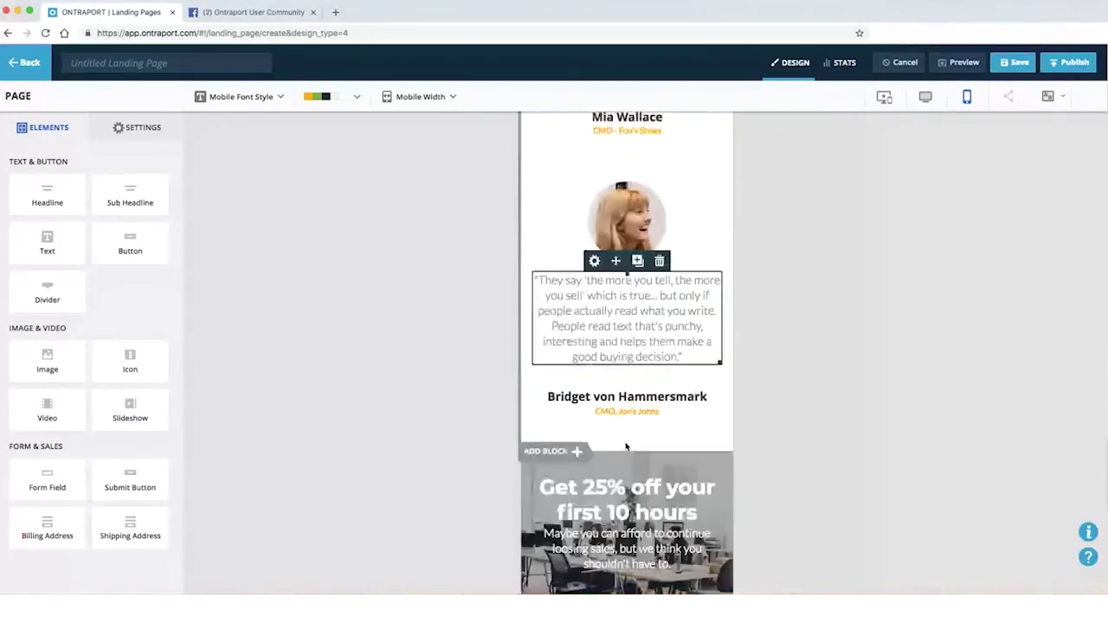
{"action": "scroll", "coordinate": [626, 446], "scroll_direction": "down", "scroll_amount": 2}
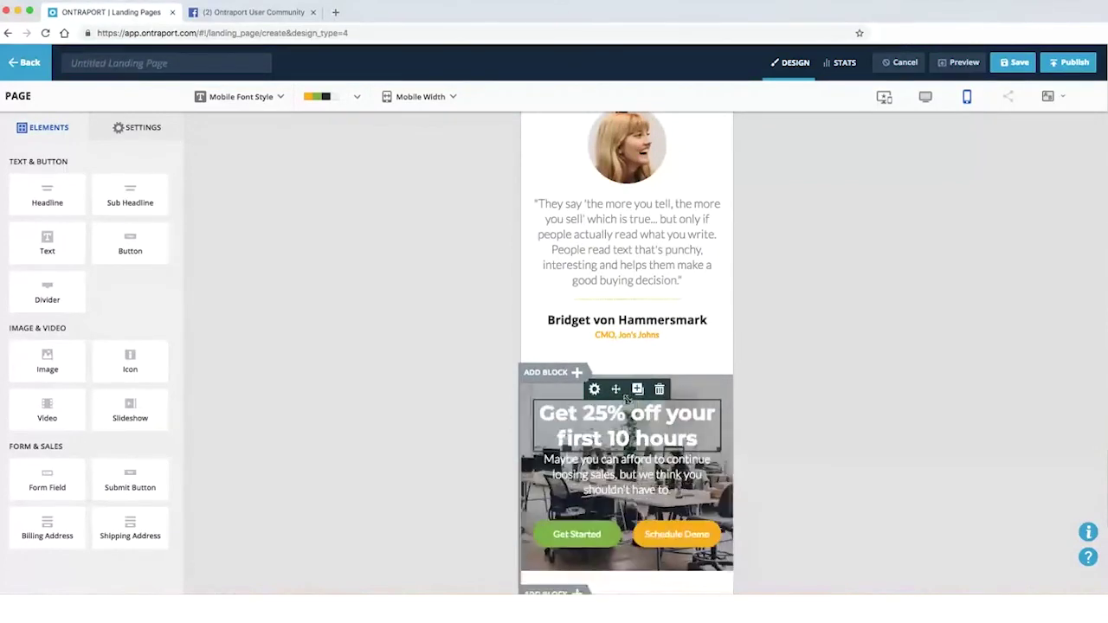
{"action": "left_click", "coordinate": [926, 98]}
{"action": "scroll", "coordinate": [685, 349], "scroll_direction": "down", "scroll_amount": 6}
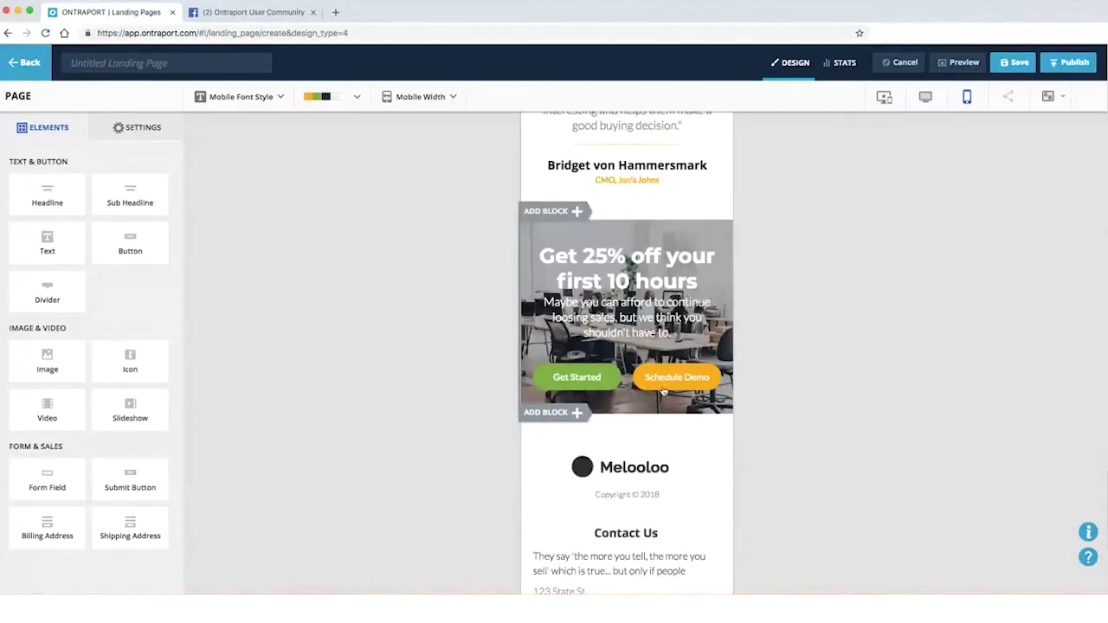
{"action": "scroll", "coordinate": [640, 422], "scroll_direction": "up", "scroll_amount": 8}
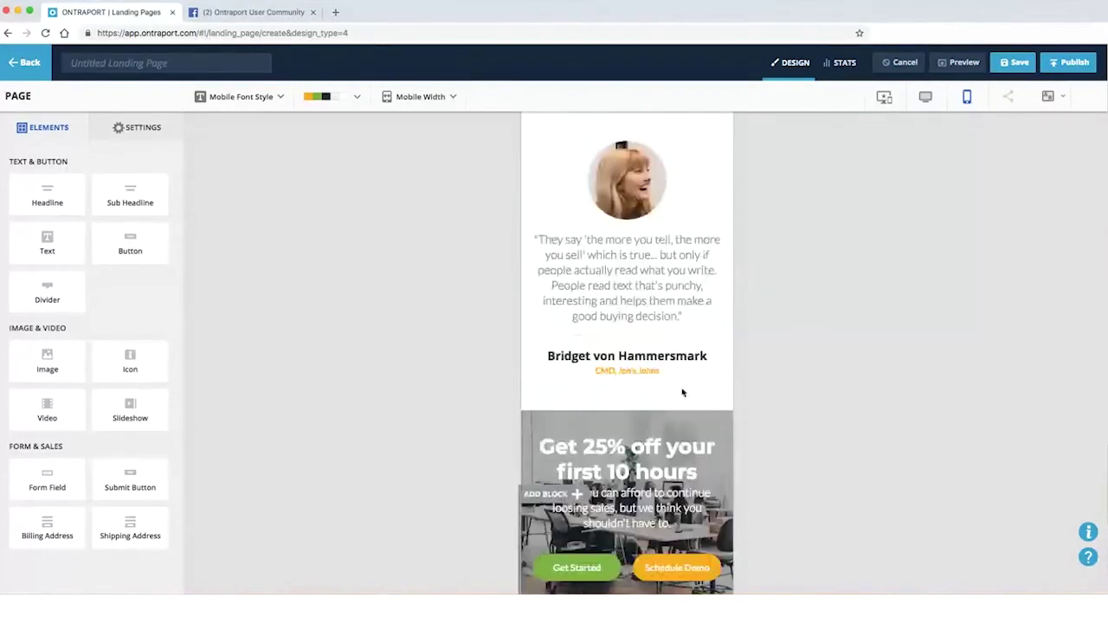
{"action": "left_click", "coordinate": [926, 98]}
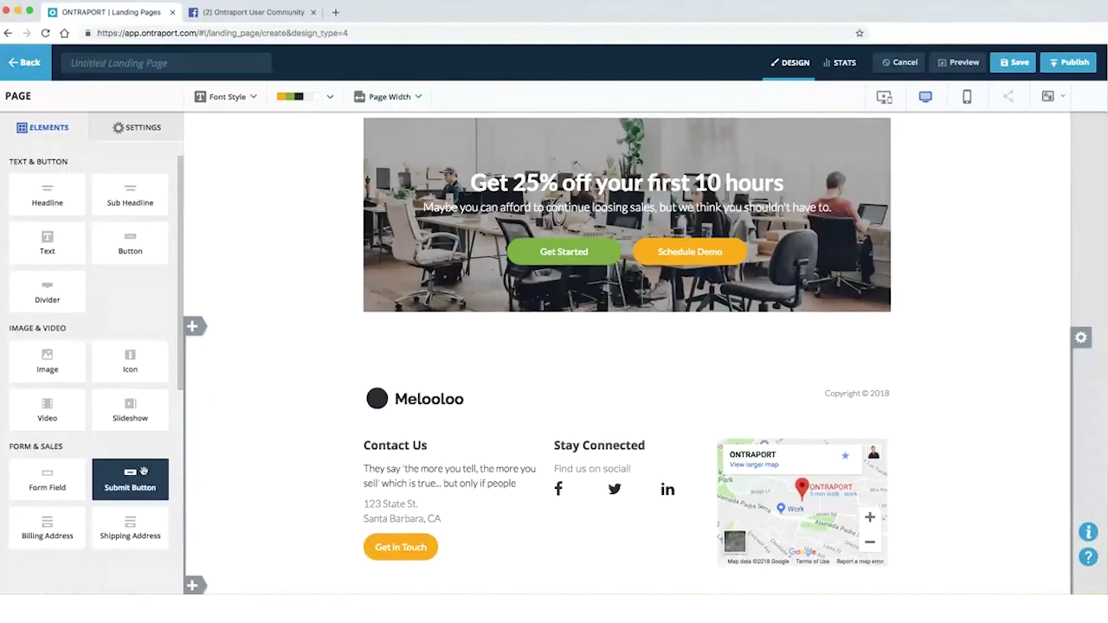
{"action": "scroll", "coordinate": [235, 433], "scroll_direction": "up", "scroll_amount": 10}
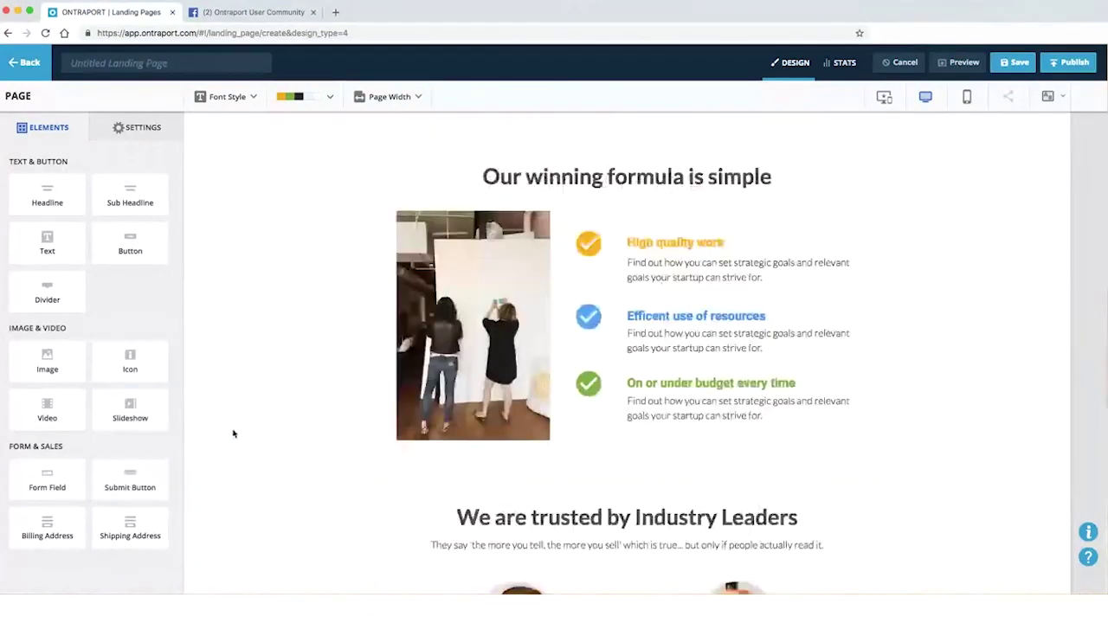
{"action": "scroll", "coordinate": [398, 406], "scroll_direction": "up", "scroll_amount": 5}
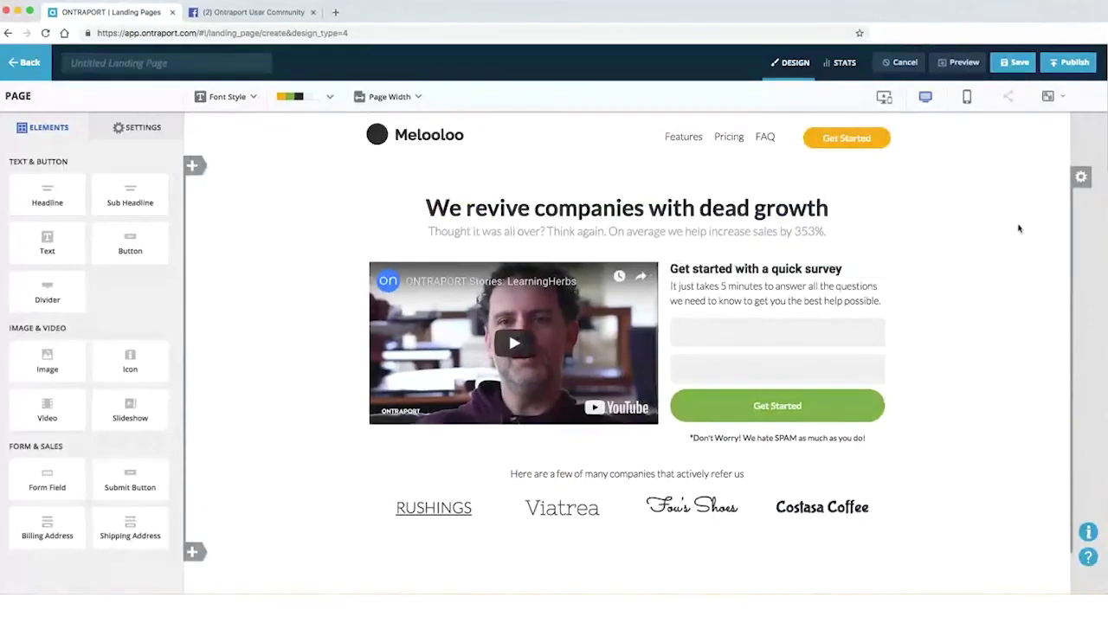
{"action": "left_click_drag", "start_coordinate": [127, 478], "coordinate": [501, 277]}
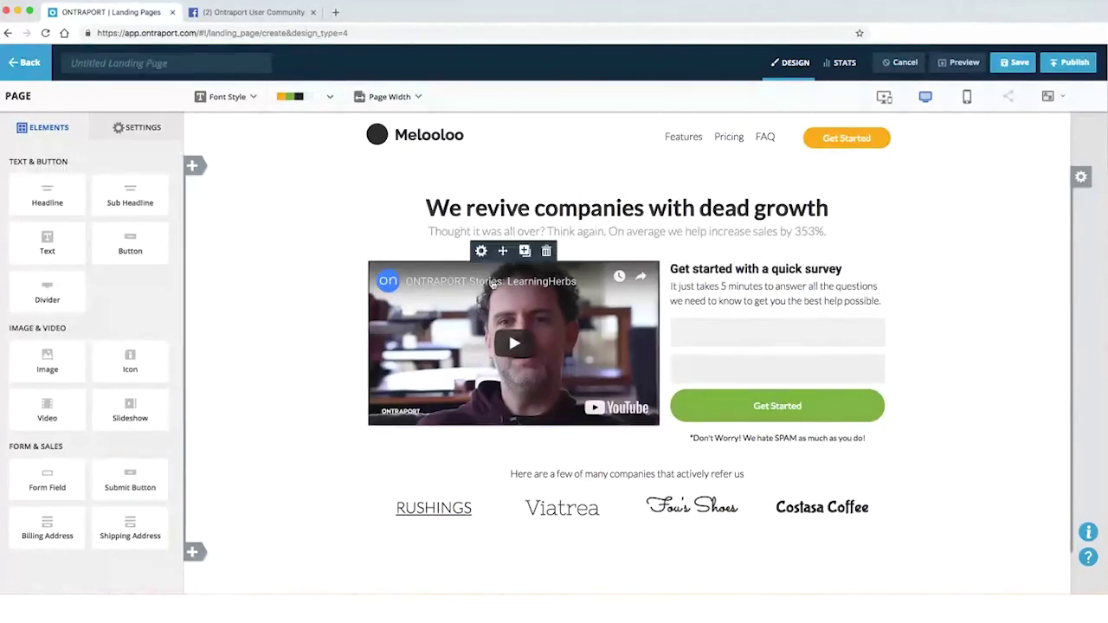
{"action": "scroll", "coordinate": [777, 483], "scroll_direction": "down", "scroll_amount": 1}
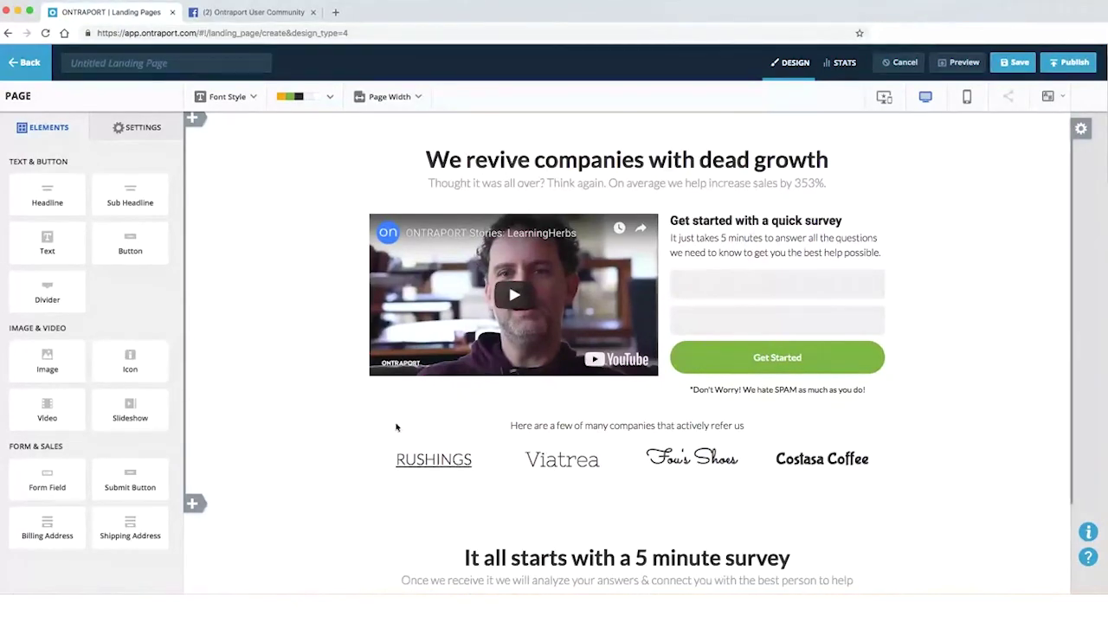
Add an empty single-column block above the winning formula section.
{"action": "scroll", "coordinate": [349, 373], "scroll_direction": "up", "scroll_amount": 2}
{"action": "scroll", "coordinate": [415, 394], "scroll_direction": "down", "scroll_amount": 5}
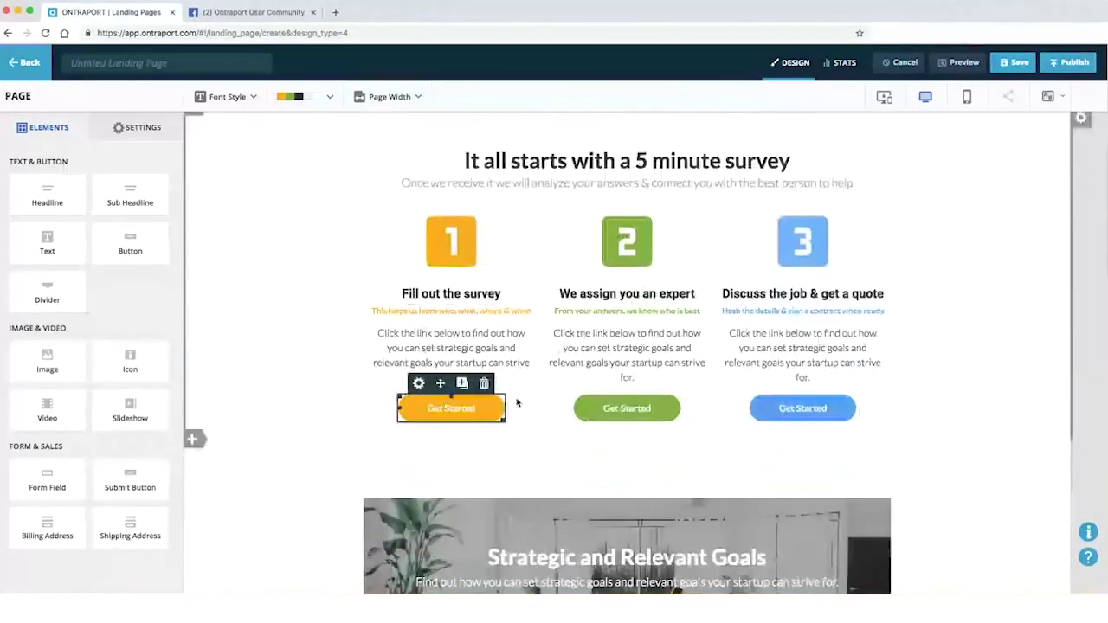
{"action": "scroll", "coordinate": [517, 403], "scroll_direction": "down", "scroll_amount": 2}
{"action": "scroll", "coordinate": [452, 290], "scroll_direction": "down", "scroll_amount": 3}
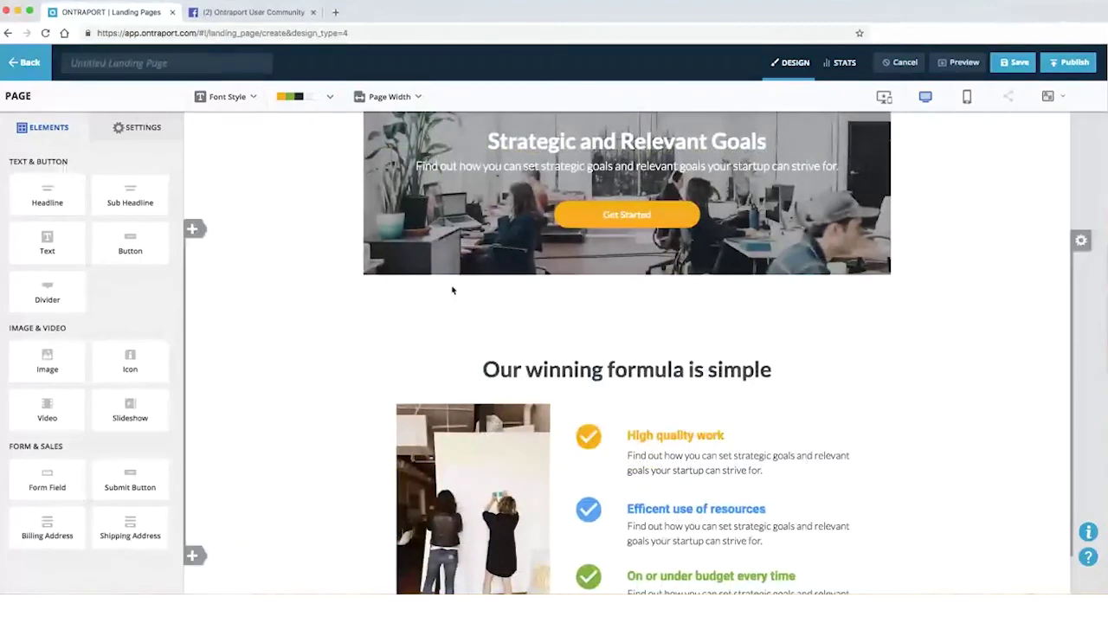
{"action": "left_click_drag", "start_coordinate": [47, 483], "coordinate": [636, 295]}
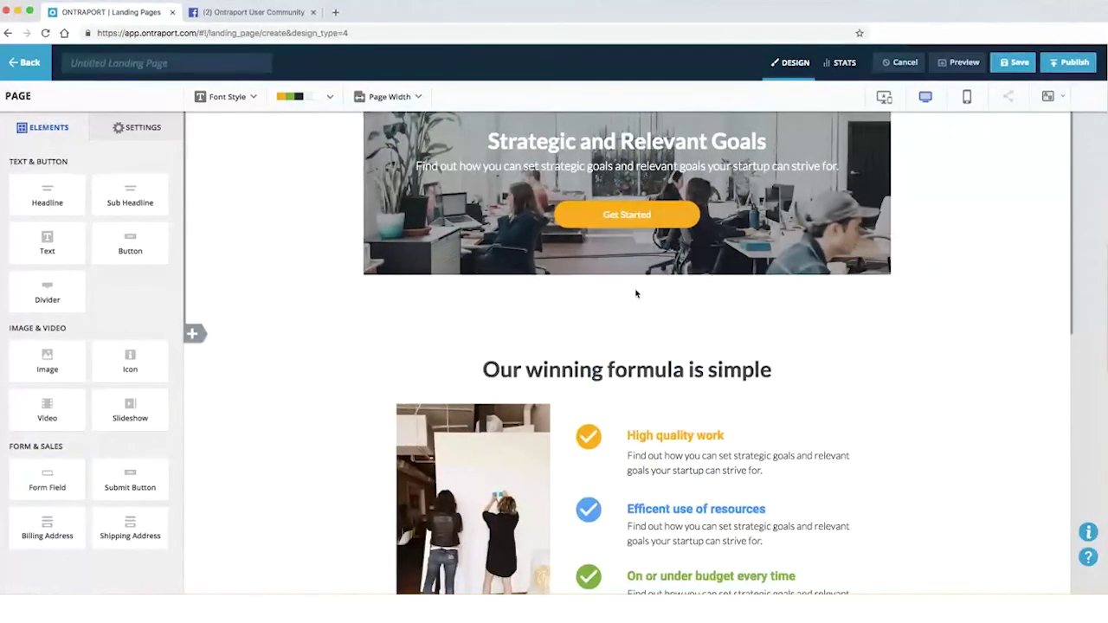
{"action": "left_click_drag", "start_coordinate": [47, 478], "coordinate": [212, 336]}
{"action": "left_click", "coordinate": [235, 333]}
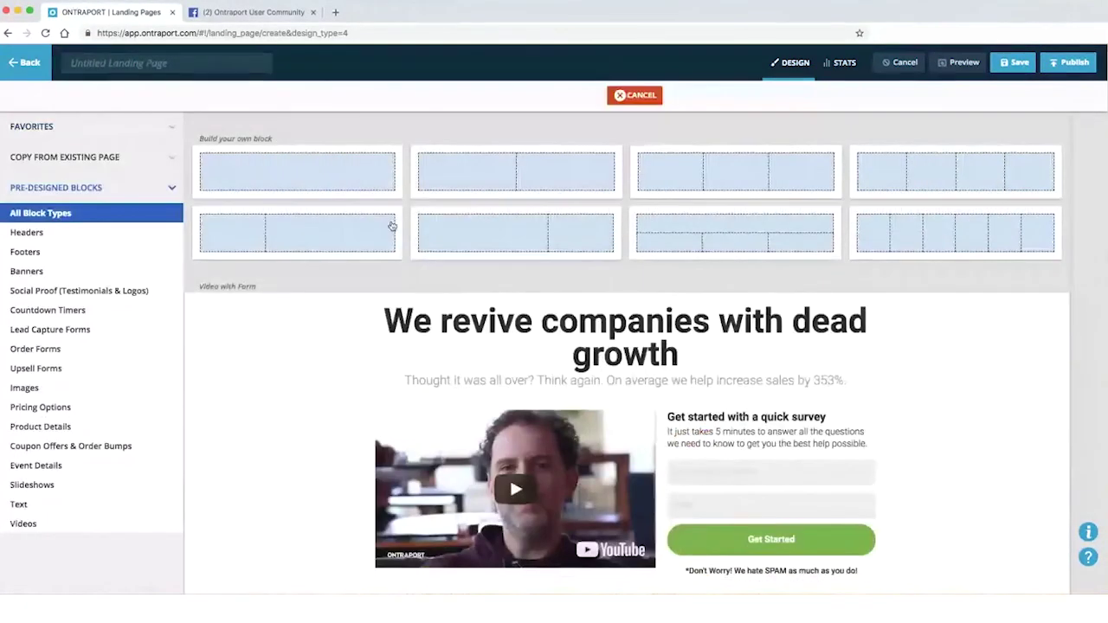
{"action": "left_click", "coordinate": [342, 187]}
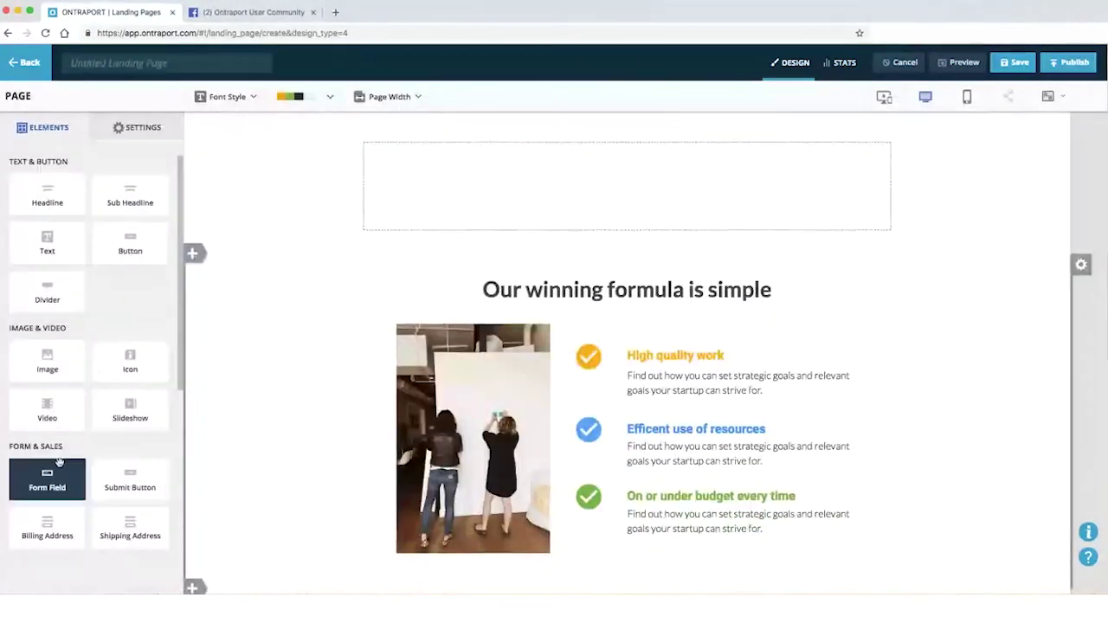
Add First Name and Last Name form fields to the new block.
{"action": "left_click_drag", "start_coordinate": [54, 465], "coordinate": [537, 186]}
{"action": "left_click", "coordinate": [645, 298]}
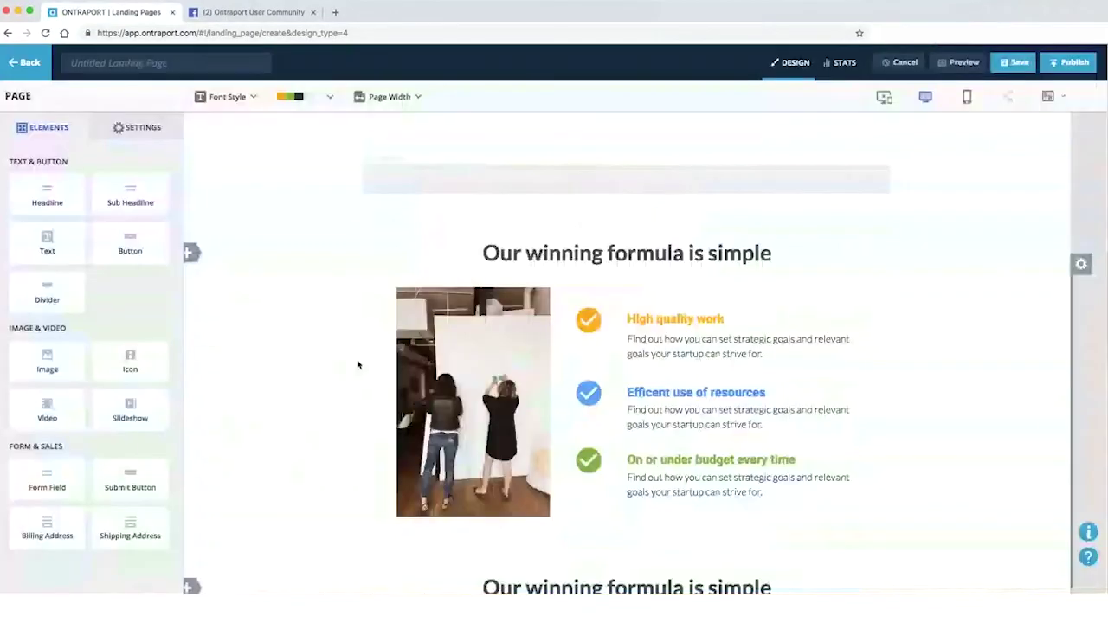
{"action": "left_click_drag", "start_coordinate": [78, 468], "coordinate": [606, 175]}
{"action": "left_click", "coordinate": [602, 296]}
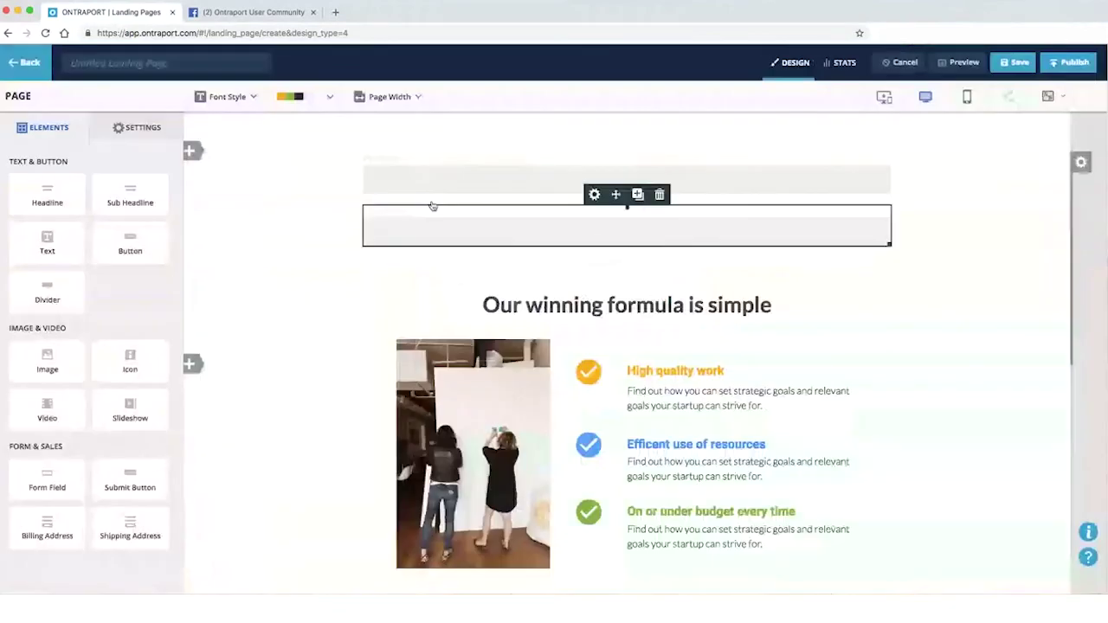
{"action": "left_click", "coordinate": [407, 176]}
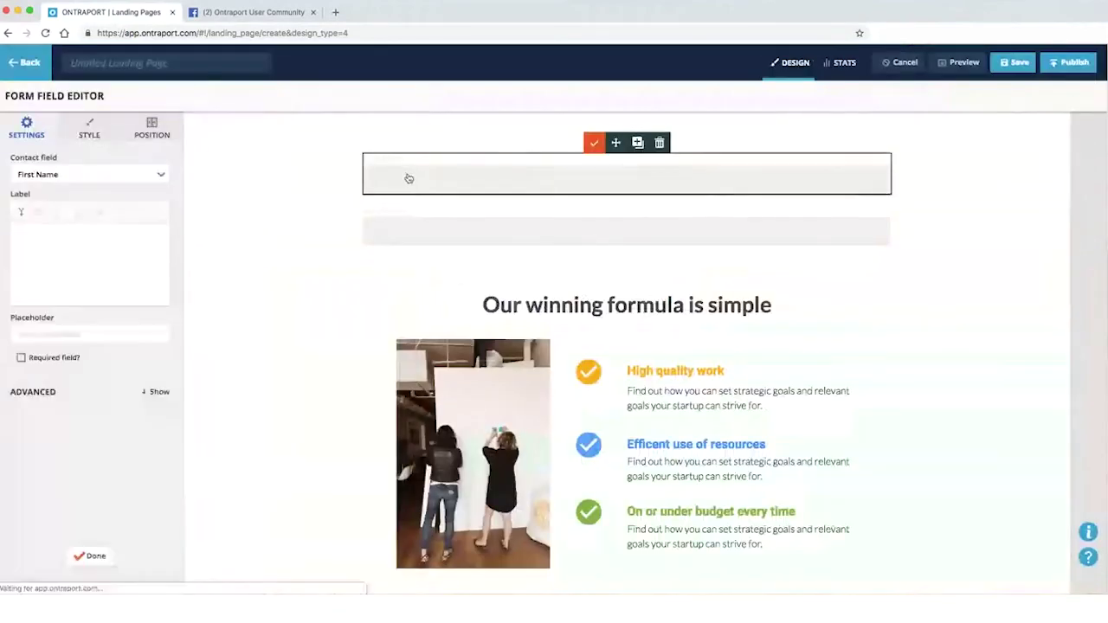
{"action": "left_click", "coordinate": [89, 129]}
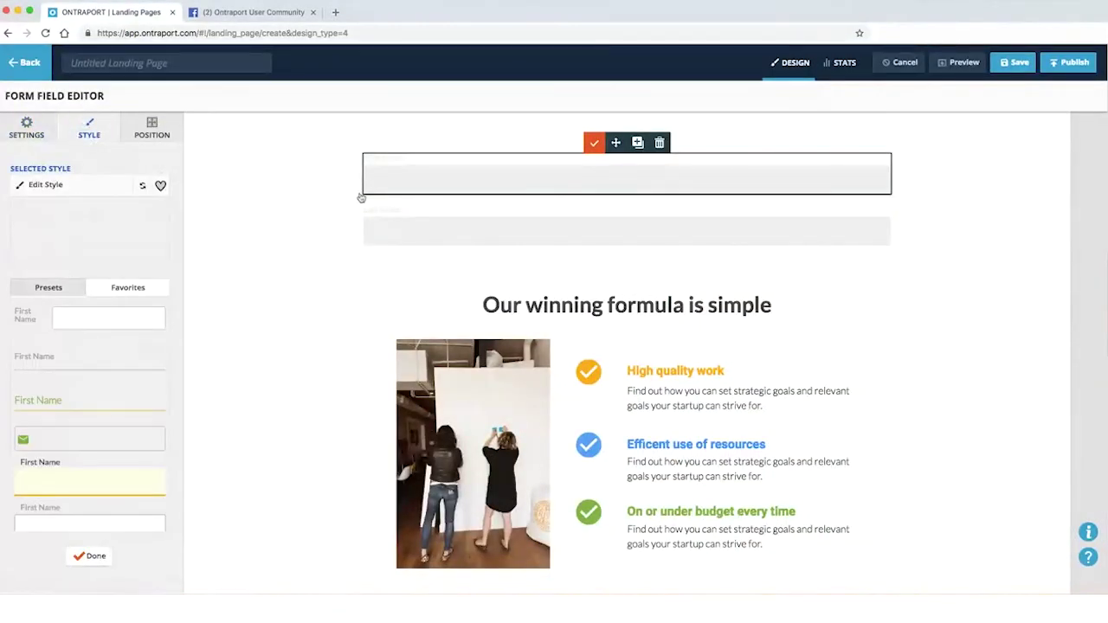
{"action": "left_click", "coordinate": [277, 245]}
{"action": "scroll", "coordinate": [1074, 260], "scroll_direction": "down", "scroll_amount": 3}
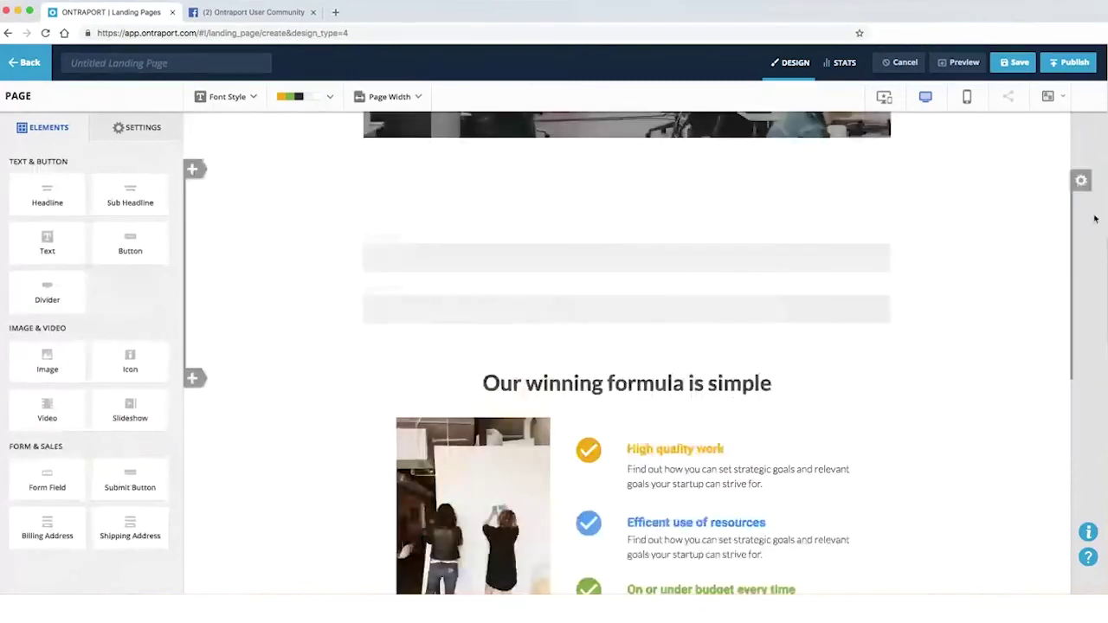
Give the form block a green Complementary colour background.
{"action": "left_click", "coordinate": [1082, 206]}
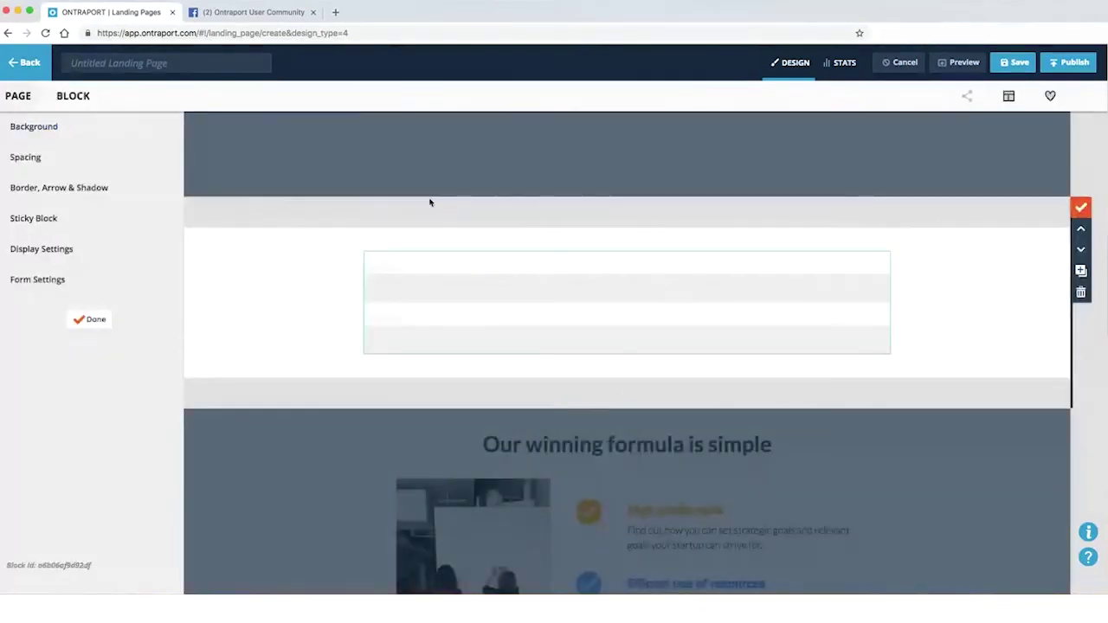
{"action": "left_click", "coordinate": [59, 135]}
{"action": "left_click", "coordinate": [67, 171]}
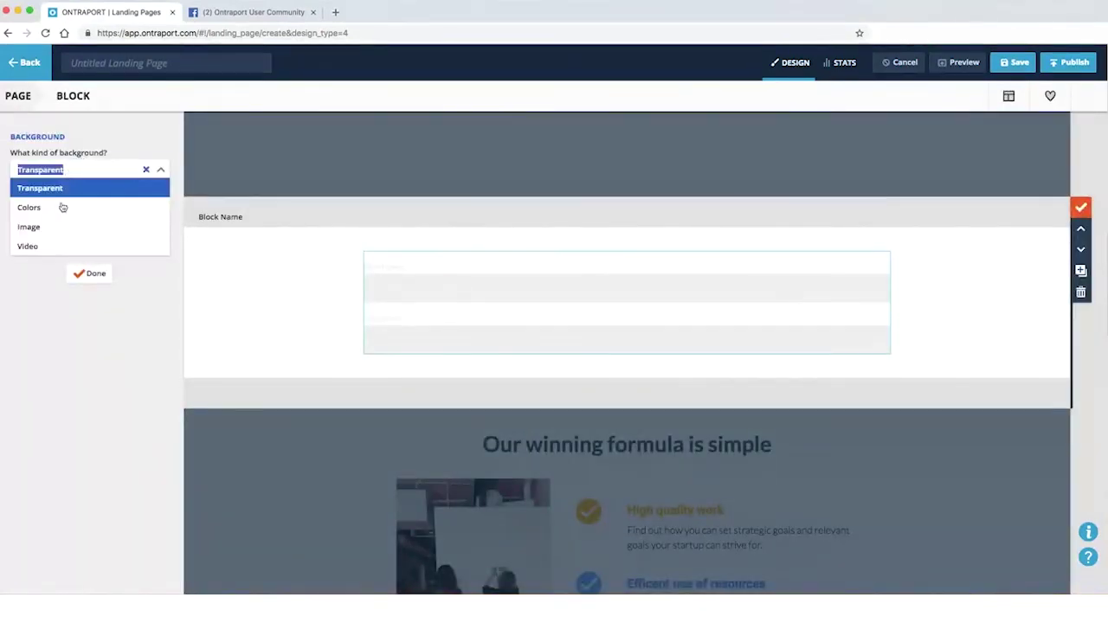
{"action": "left_click", "coordinate": [66, 208]}
{"action": "left_click", "coordinate": [67, 245]}
{"action": "left_click", "coordinate": [69, 282]}
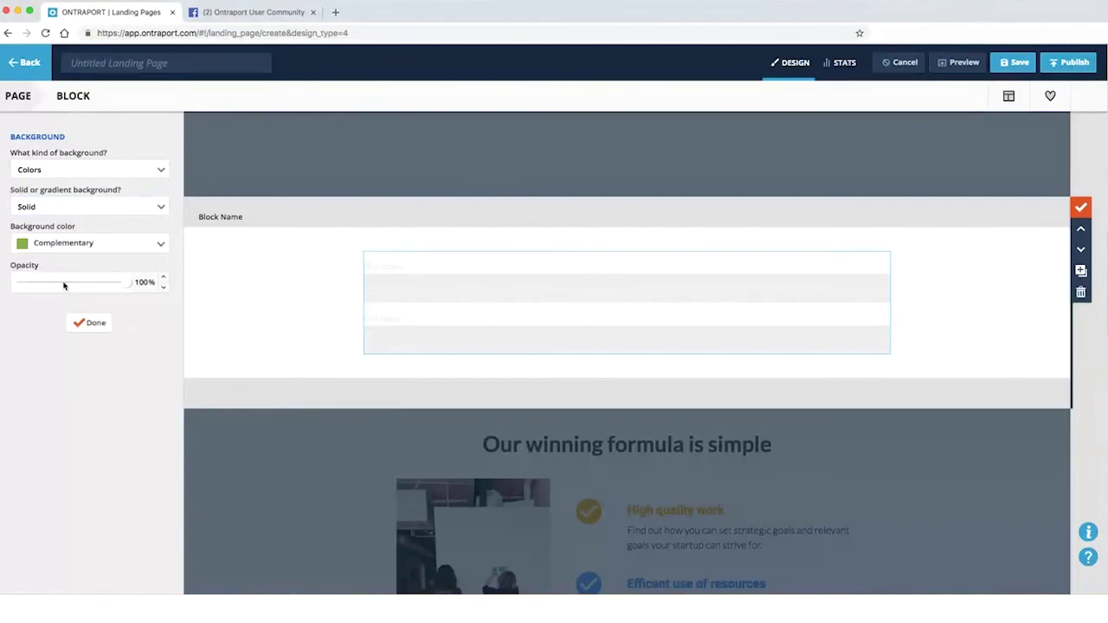
{"action": "left_click", "coordinate": [83, 325]}
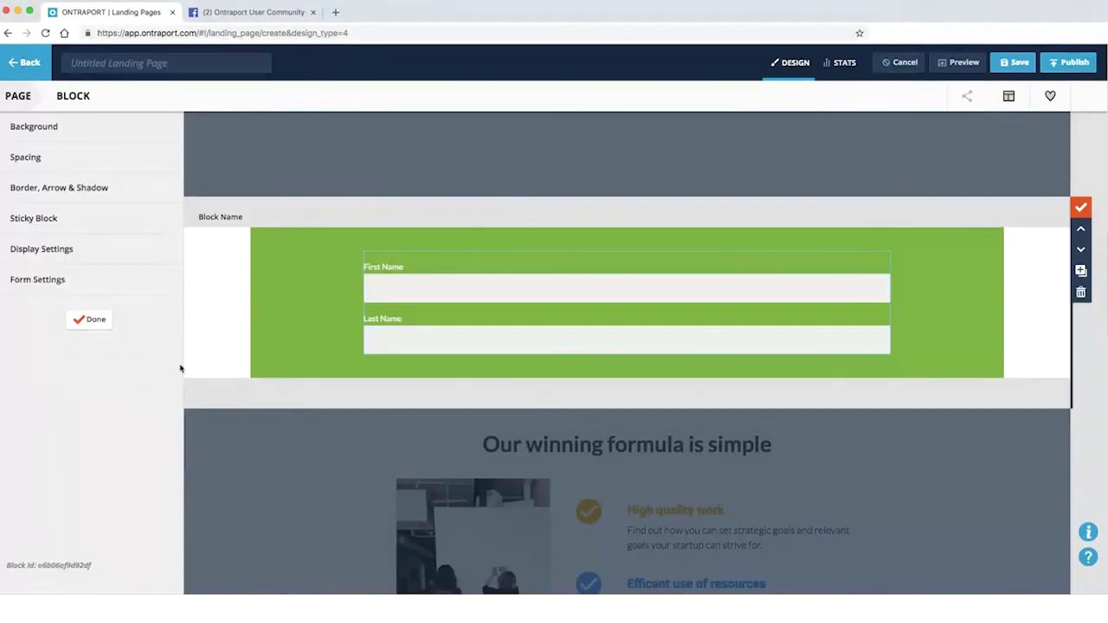
{"action": "left_click", "coordinate": [88, 324]}
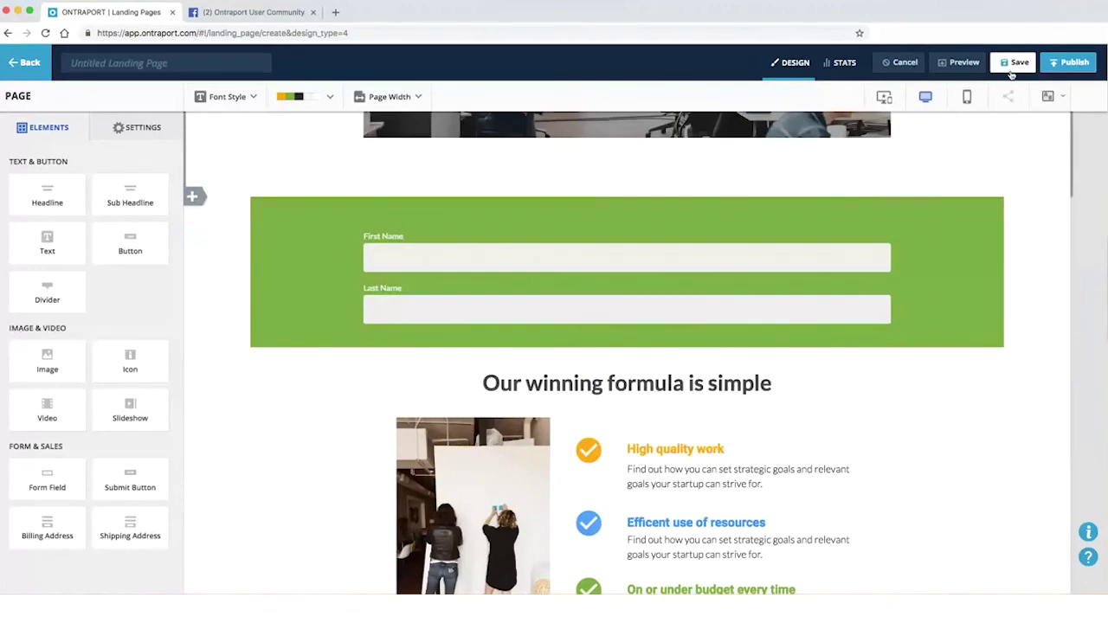
Name the page 'qwerqwer' when publishing asks for a page name.
{"action": "left_click", "coordinate": [1071, 62]}
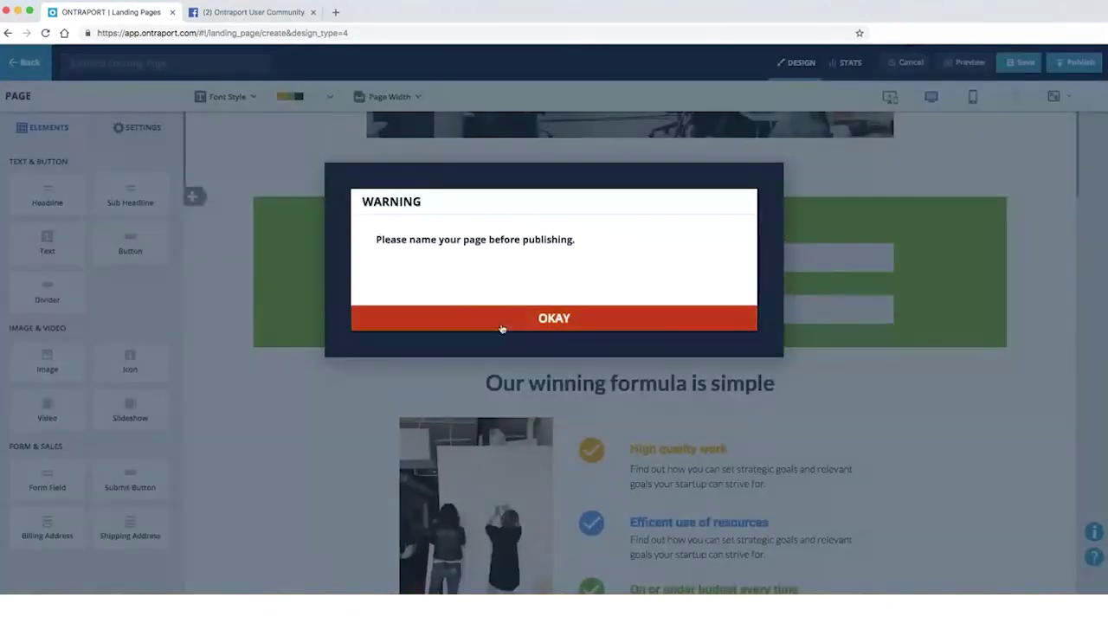
{"action": "left_click", "coordinate": [456, 318]}
{"action": "type", "text": "qwerqwer"}
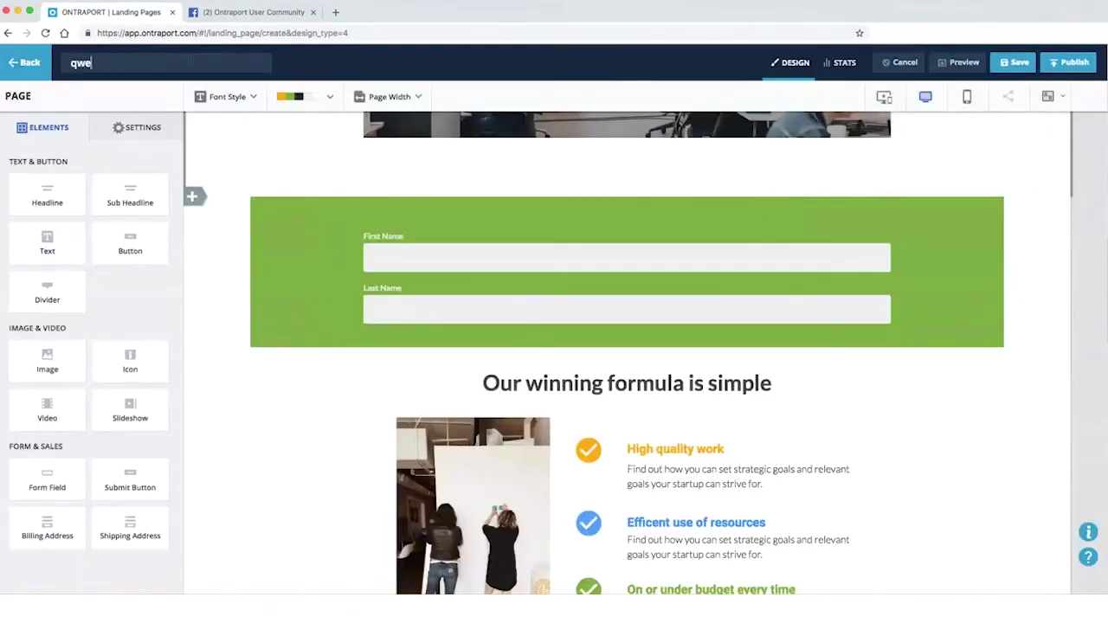
Try publishing at sdfgdf323233.respond.ontraport.net, then dismiss the missing-submit-button warning.
{"action": "left_click", "coordinate": [1075, 62]}
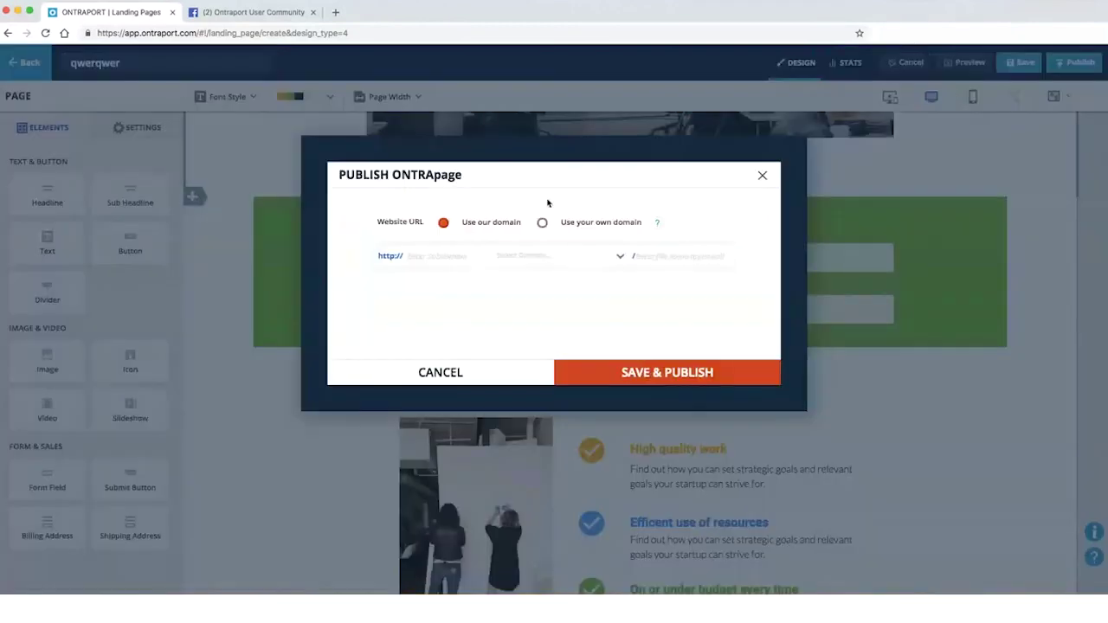
{"action": "left_click", "coordinate": [435, 255]}
{"action": "type", "text": "sdfgdf323233"}
{"action": "left_click", "coordinate": [532, 257]}
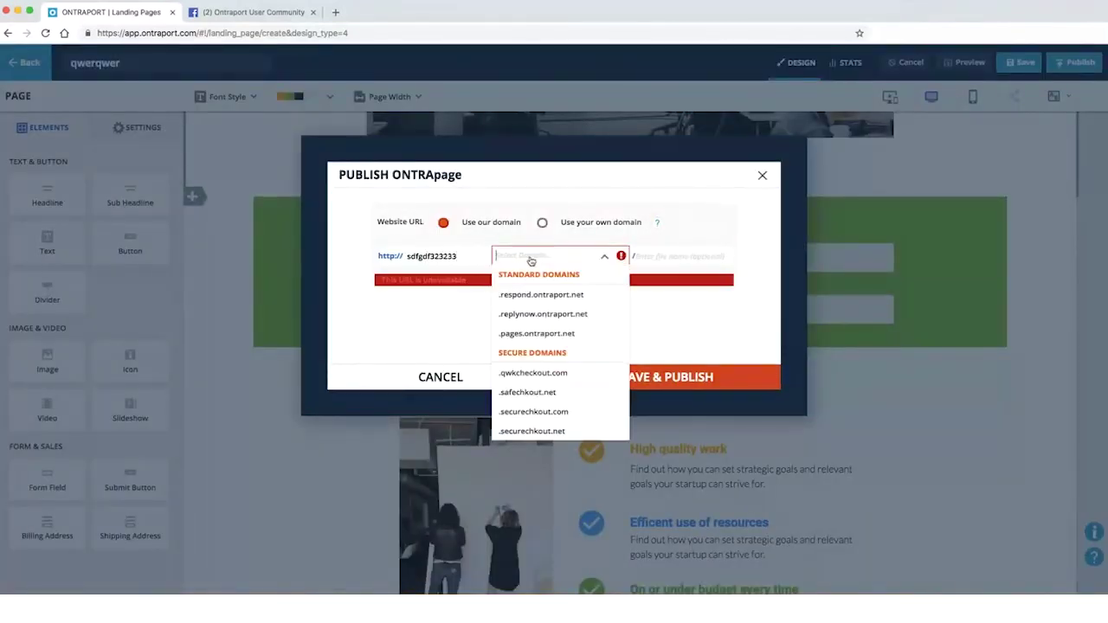
{"action": "left_click", "coordinate": [537, 292]}
{"action": "left_click", "coordinate": [645, 376]}
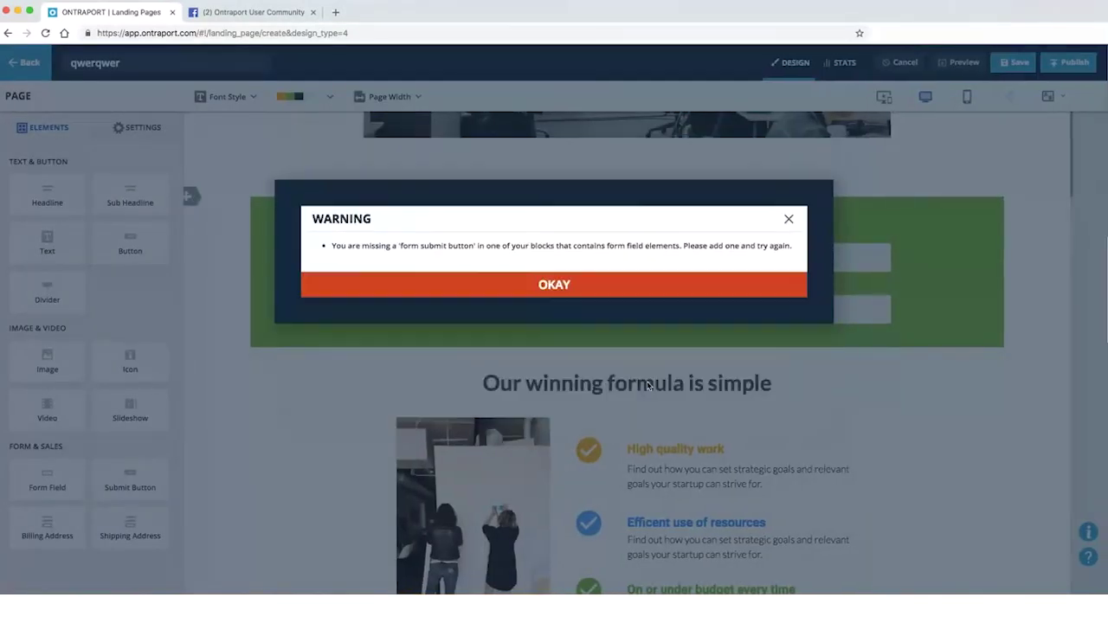
{"action": "left_click", "coordinate": [542, 285]}
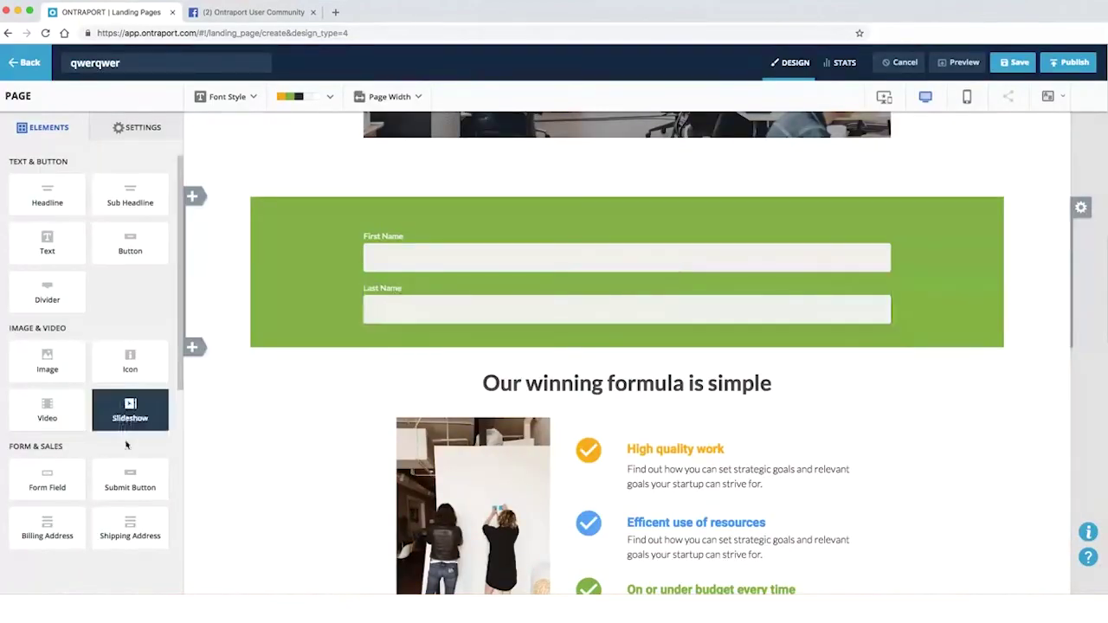
Add a SUBMIT button beneath the Last Name field in the green form.
{"action": "left_click_drag", "start_coordinate": [130, 476], "coordinate": [504, 316]}
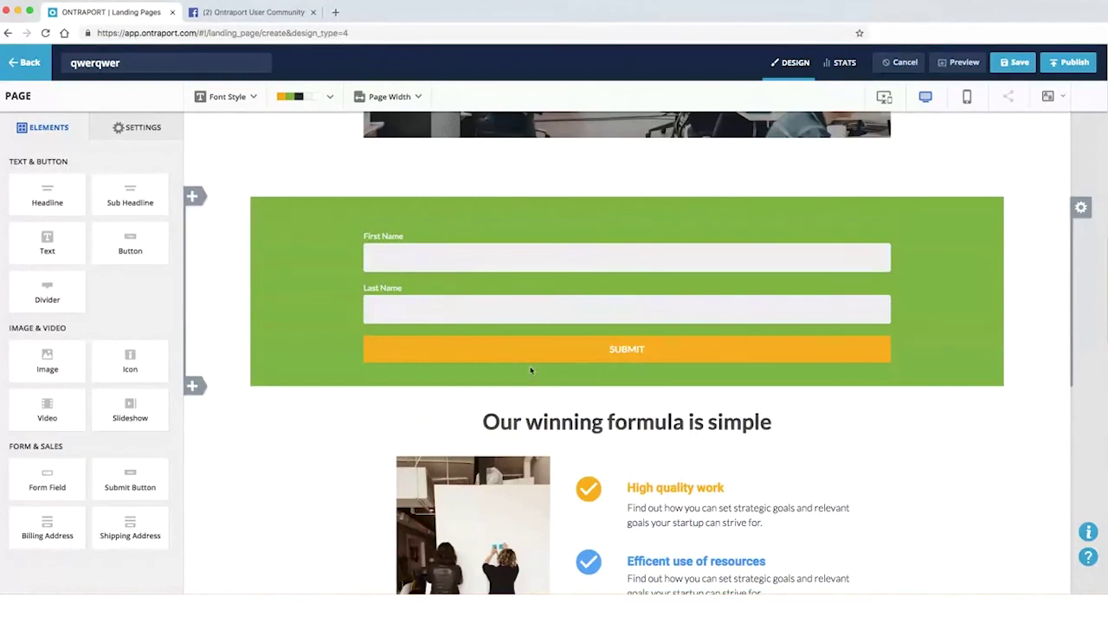
{"action": "scroll", "coordinate": [638, 314], "scroll_direction": "up", "scroll_amount": 3}
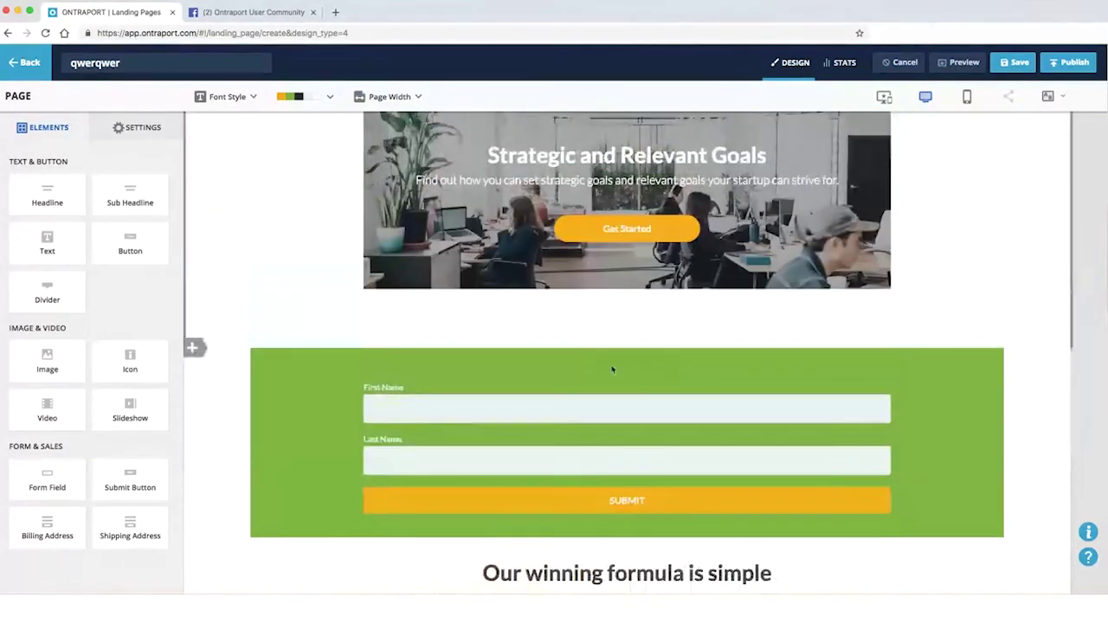
{"action": "scroll", "coordinate": [597, 433], "scroll_direction": "down", "scroll_amount": 1}
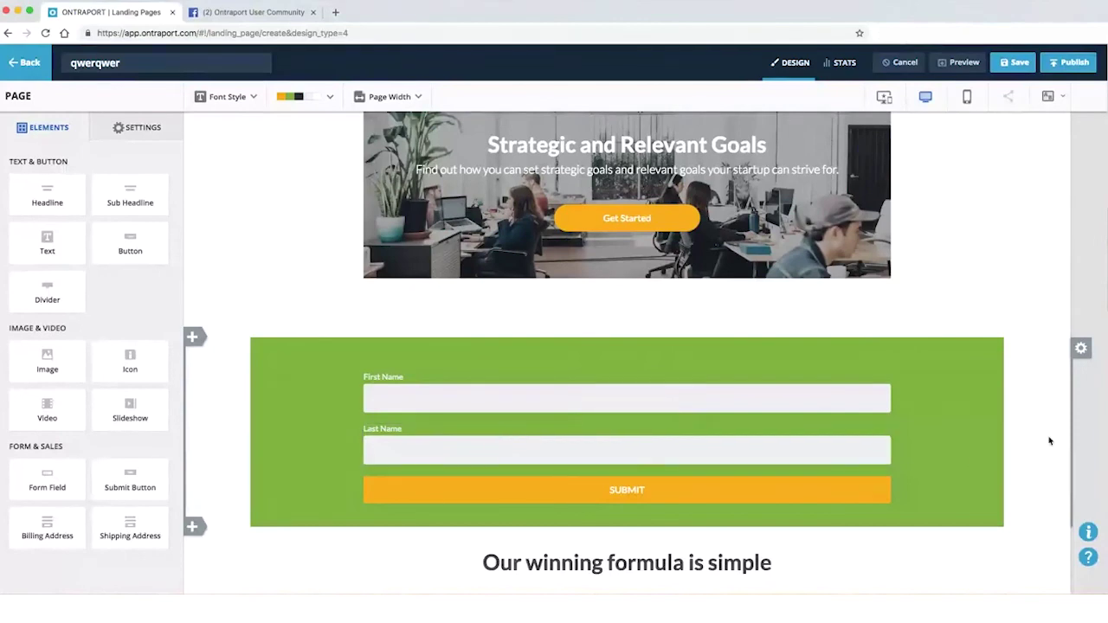
{"action": "scroll", "coordinate": [606, 433], "scroll_direction": "down", "scroll_amount": 2}
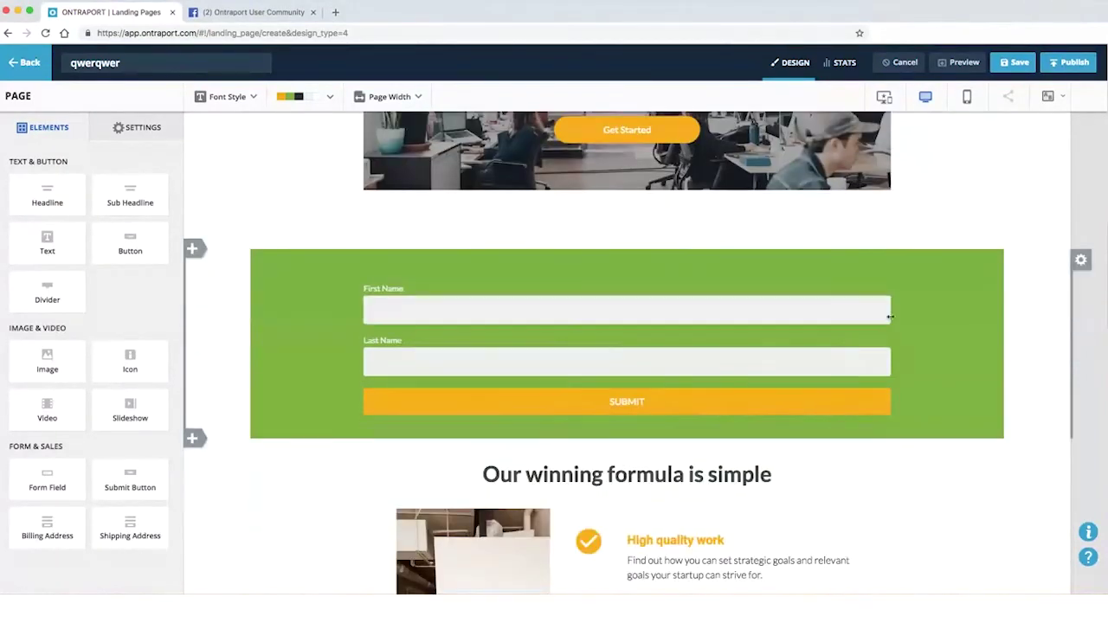
Save and publish the page at 654323456.respond.ontraport.net, then close the confirmation.
{"action": "left_click", "coordinate": [1065, 63]}
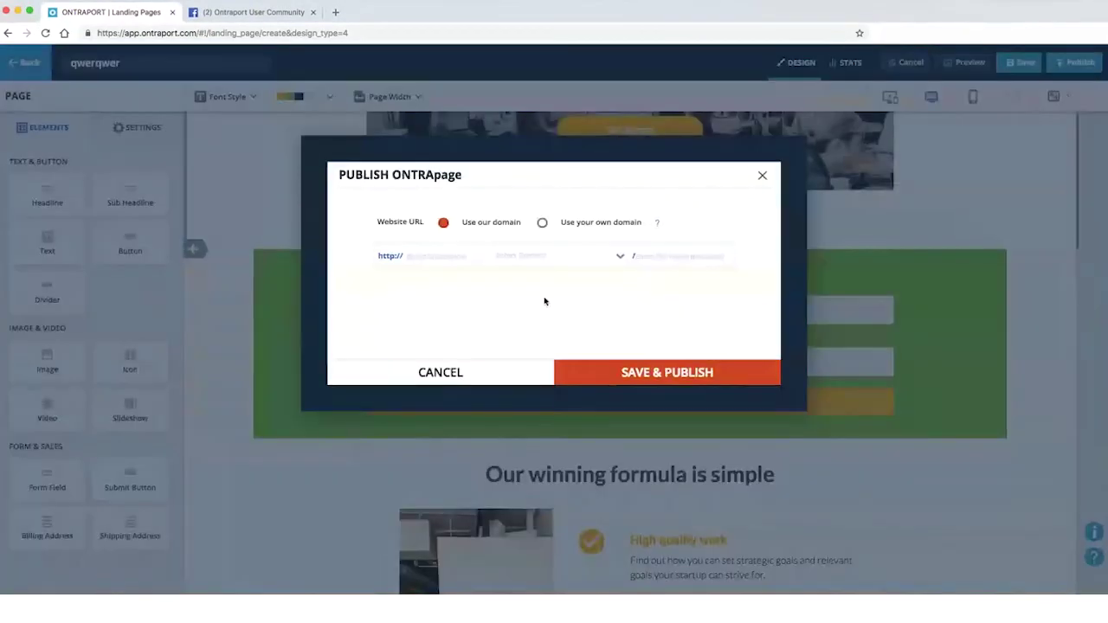
{"action": "type", "text": "654323456"}
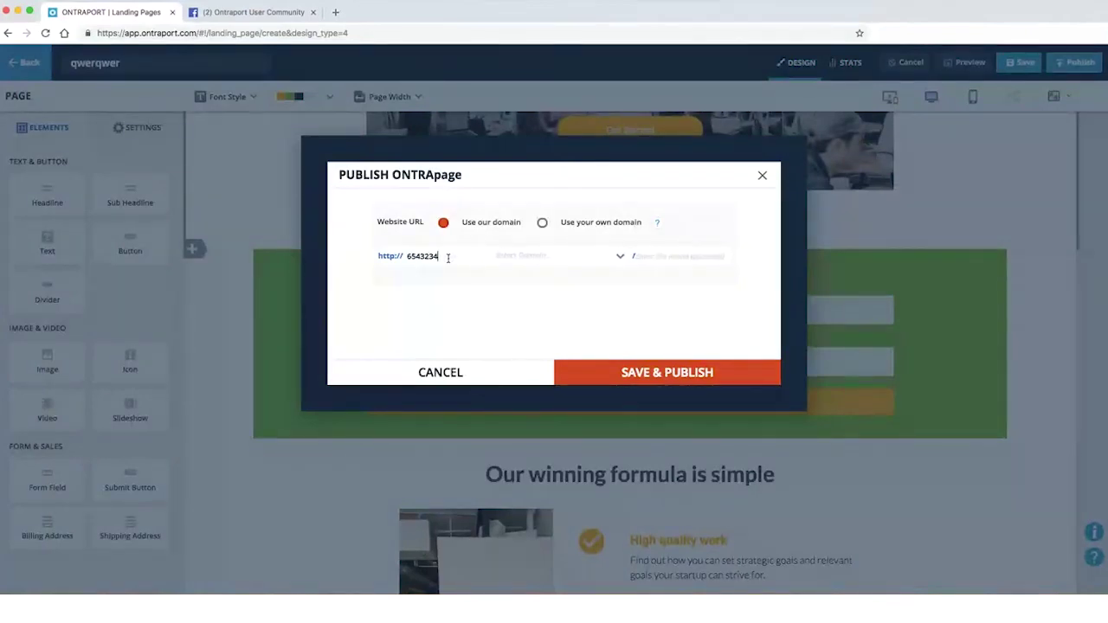
{"action": "left_click", "coordinate": [537, 258]}
{"action": "left_click", "coordinate": [532, 292]}
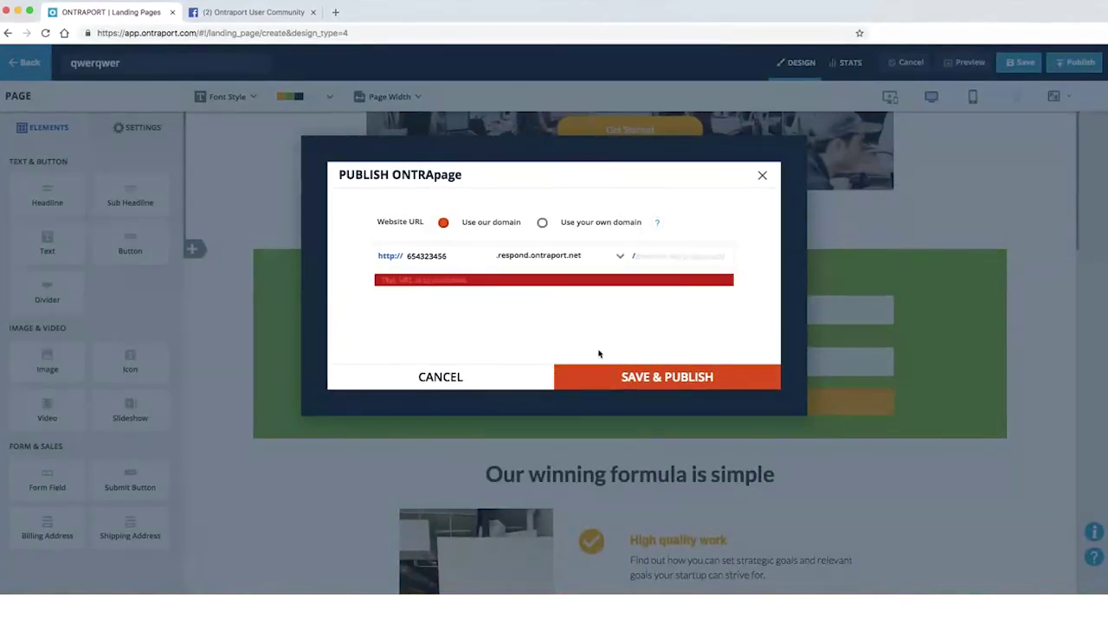
{"action": "left_click", "coordinate": [664, 381]}
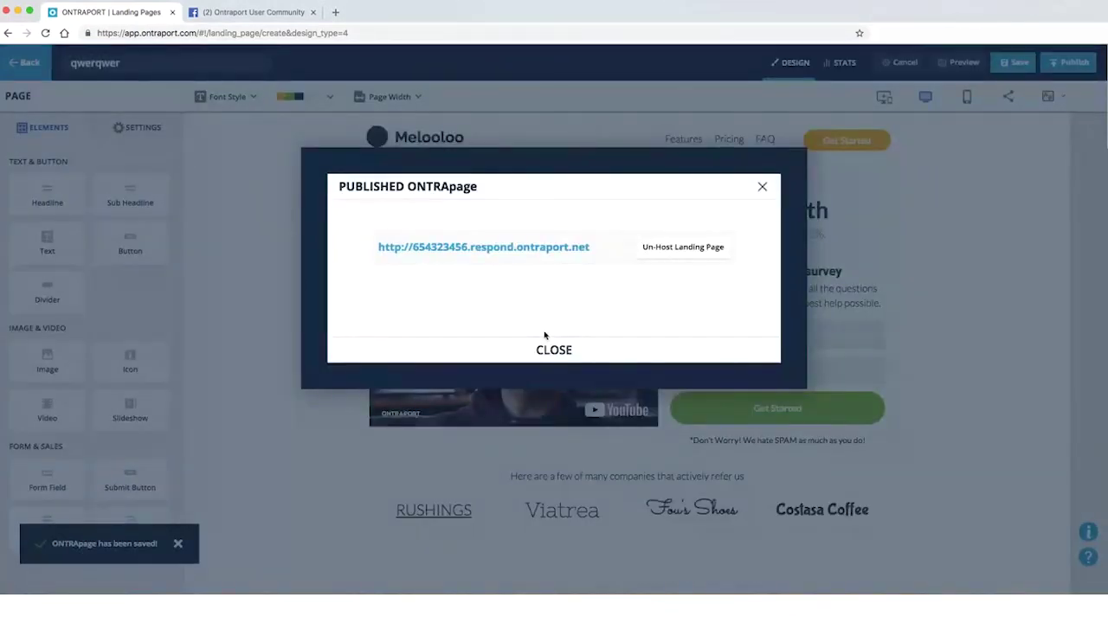
{"action": "left_click", "coordinate": [555, 349]}
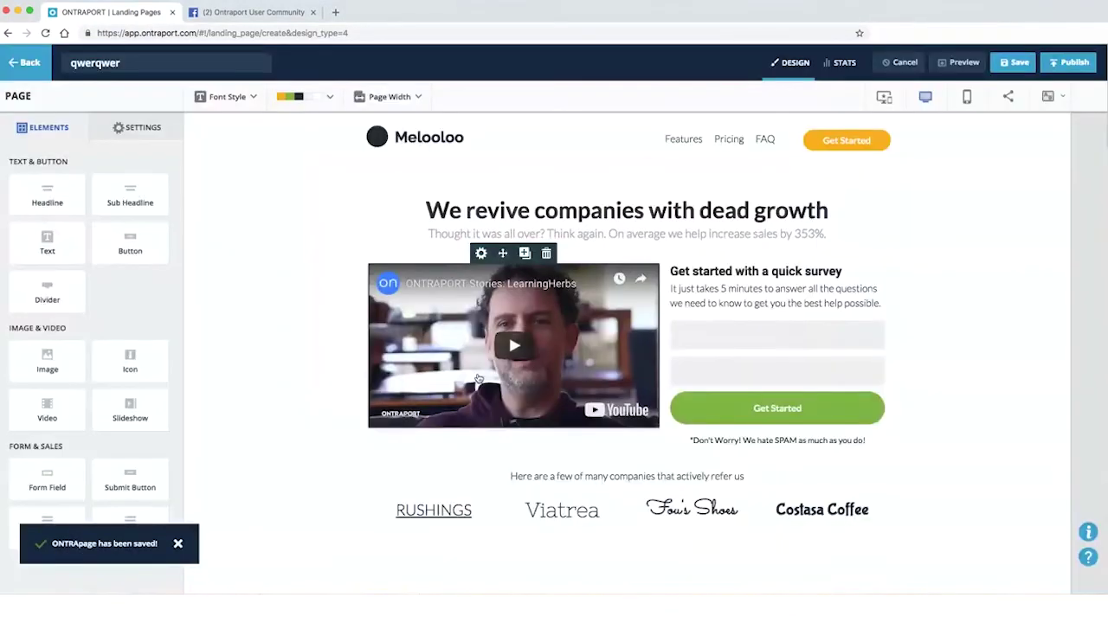
{"action": "scroll", "coordinate": [508, 320], "scroll_direction": "down", "scroll_amount": 1}
{"action": "scroll", "coordinate": [511, 328], "scroll_direction": "down", "scroll_amount": 5}
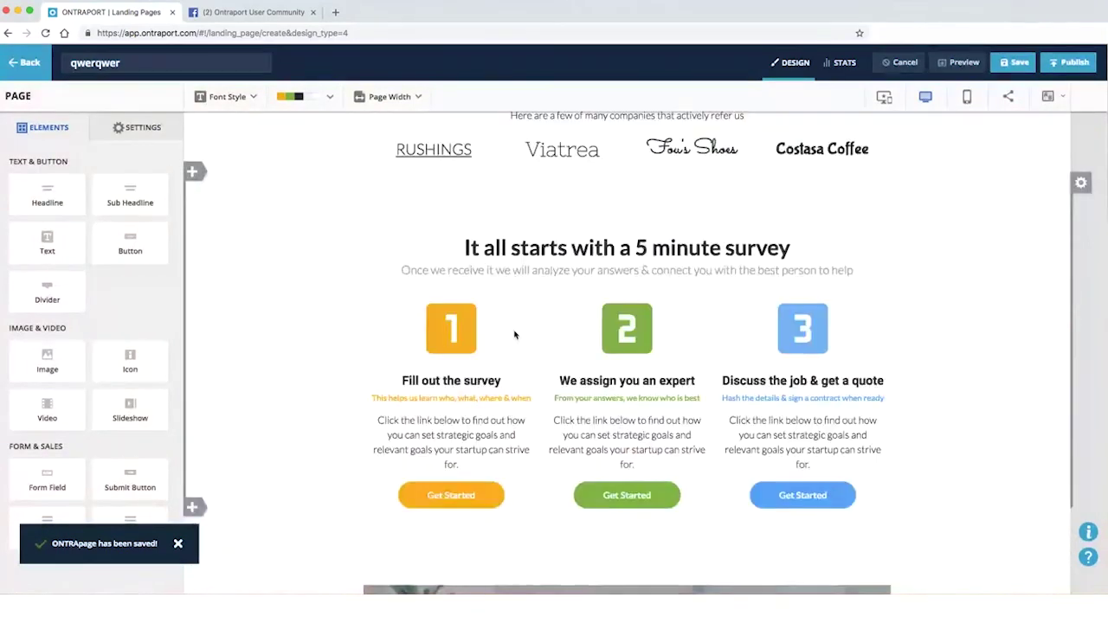